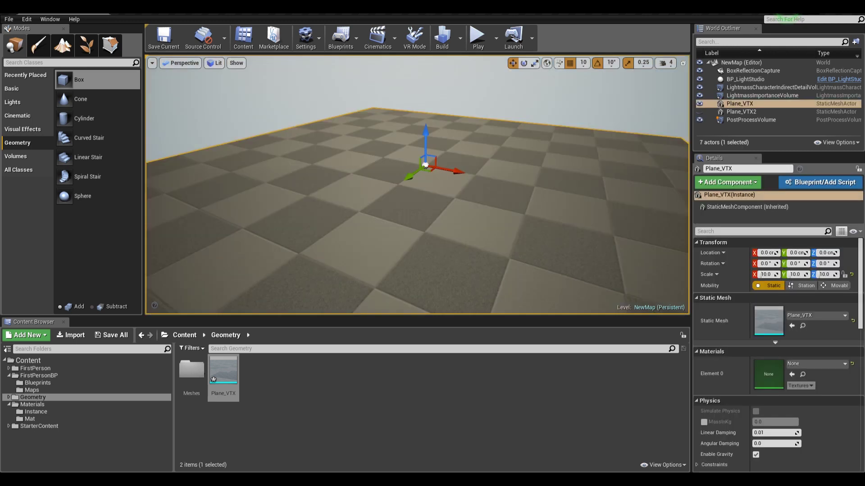
{"action": "left_click", "coordinate": [540, 106]}
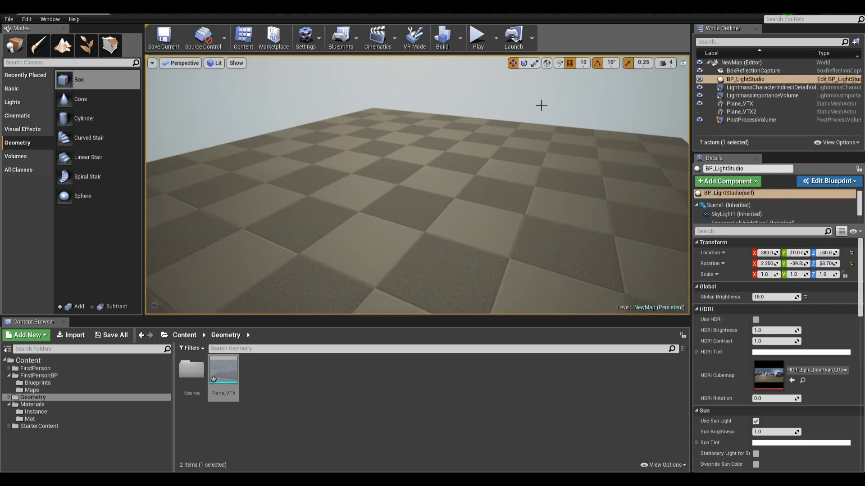
{"action": "left_click", "coordinate": [501, 189]}
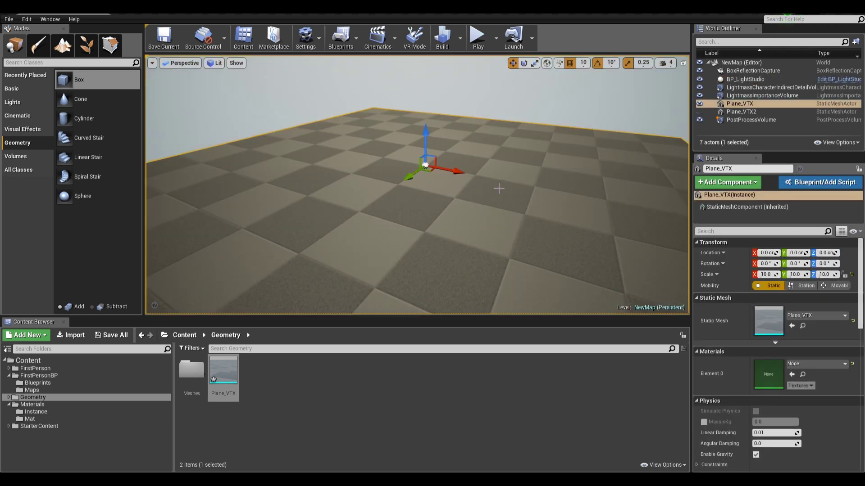
{"action": "left_click", "coordinate": [218, 63]}
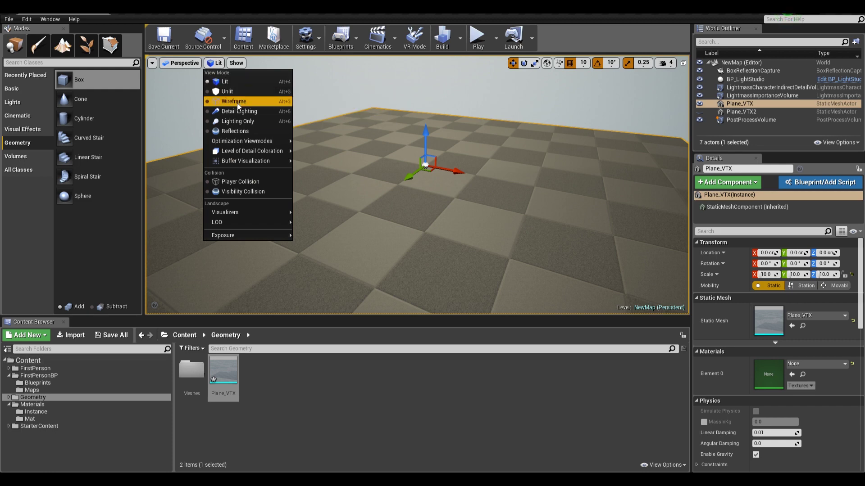
{"action": "left_click", "coordinate": [458, 78]}
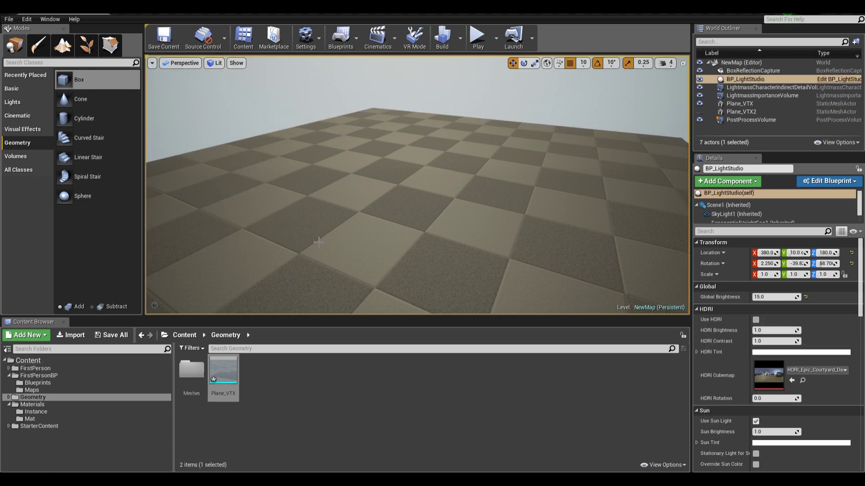
- Open the Meshes folder inside Geometry and examine the details of the TemplateFloor static mesh
{"action": "left_click", "coordinate": [45, 382]}
{"action": "left_click", "coordinate": [47, 374]}
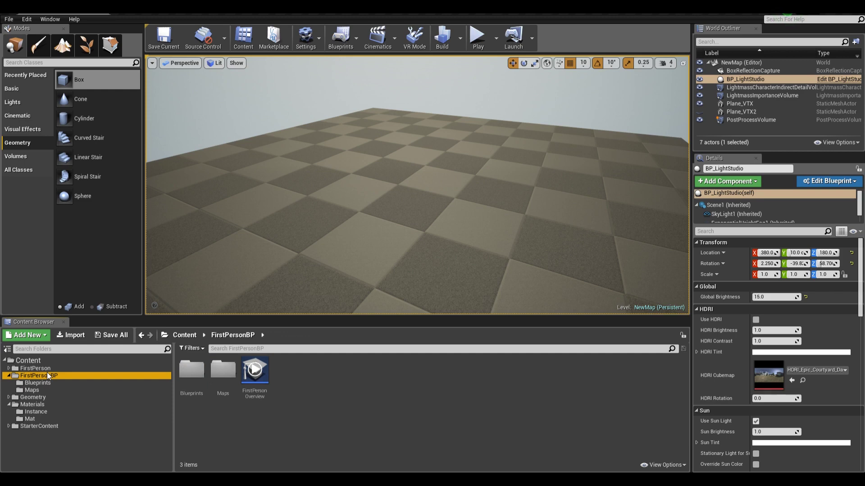
{"action": "left_click", "coordinate": [32, 397]}
{"action": "double_click", "coordinate": [192, 370]}
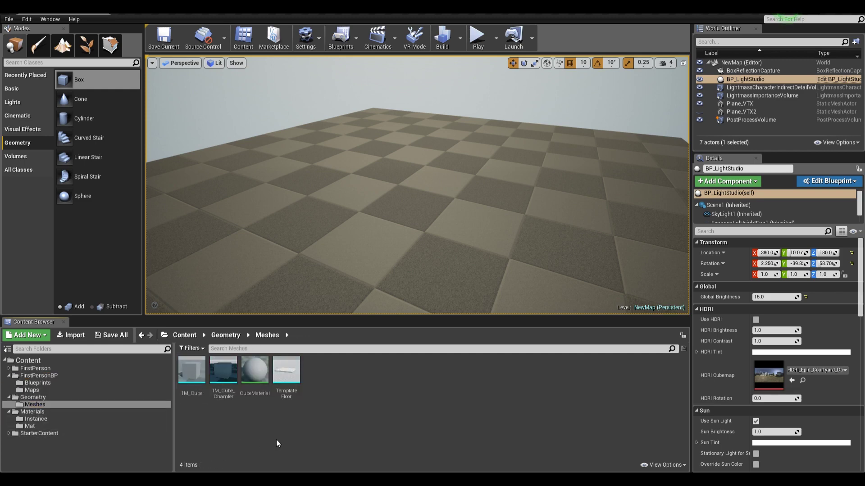
{"action": "left_click", "coordinate": [286, 376]}
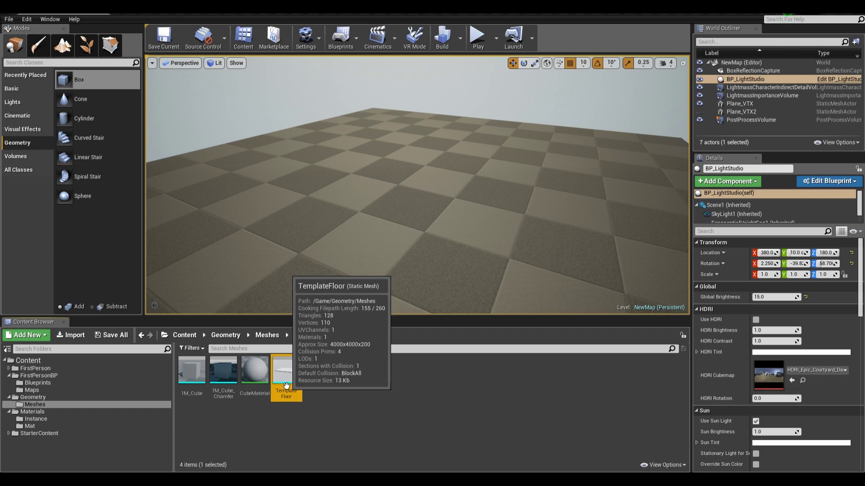
- Return to the Geometry folder and view the selected floor plane in Wireframe mode
{"action": "left_click", "coordinate": [250, 180]}
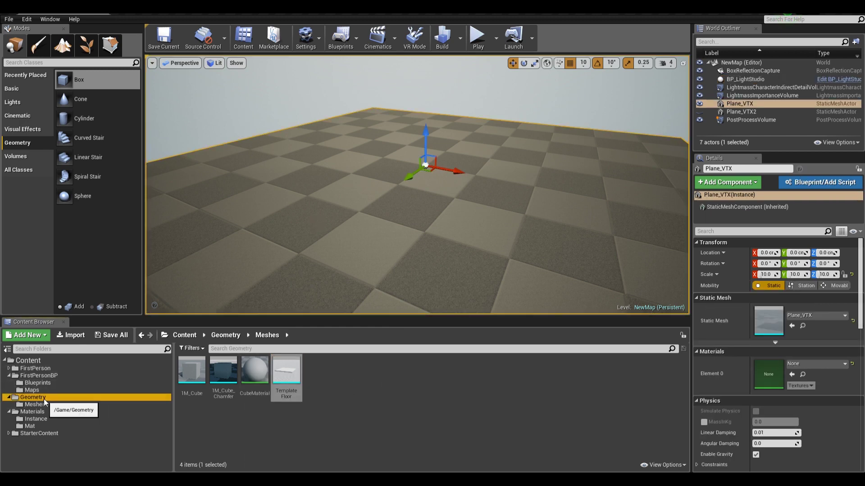
{"action": "left_click", "coordinate": [34, 397]}
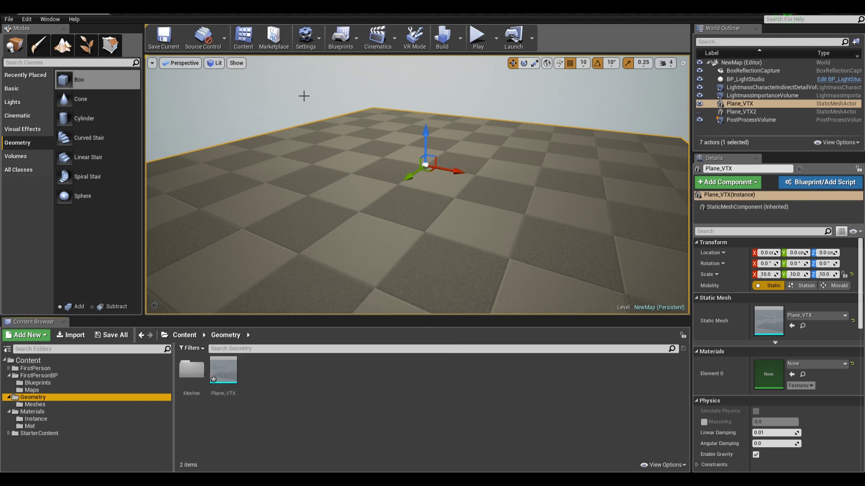
{"action": "left_click", "coordinate": [215, 63]}
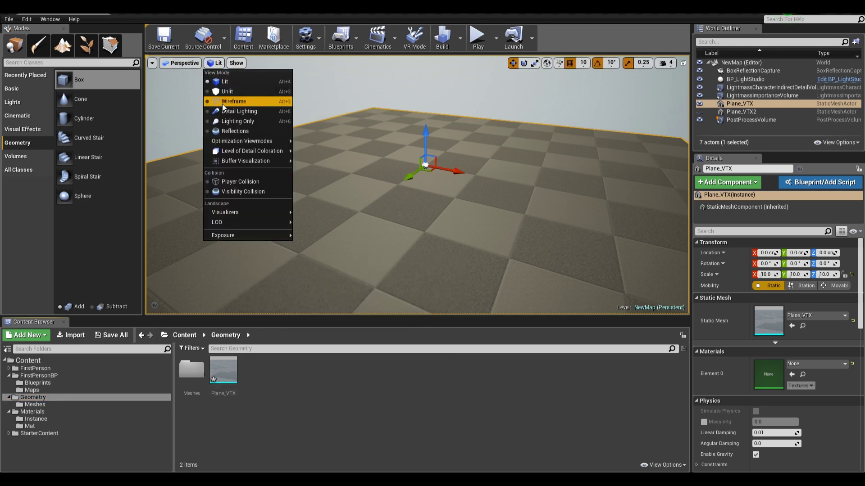
{"action": "left_click", "coordinate": [230, 101]}
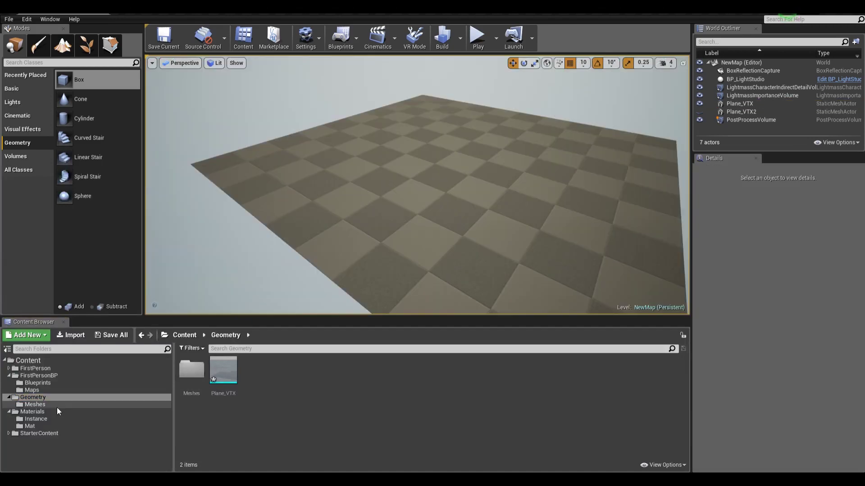
- Create a material named Concrete_Mat in the Materials/Mat folder and open it in a maximized material editor
{"action": "left_click", "coordinate": [54, 412]}
{"action": "left_click", "coordinate": [229, 381]}
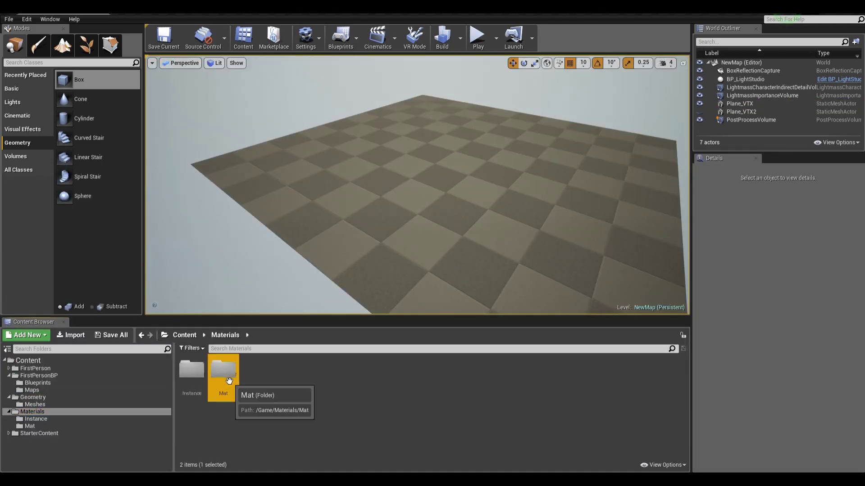
{"action": "double_click", "coordinate": [229, 382]}
{"action": "right_click", "coordinate": [223, 399]}
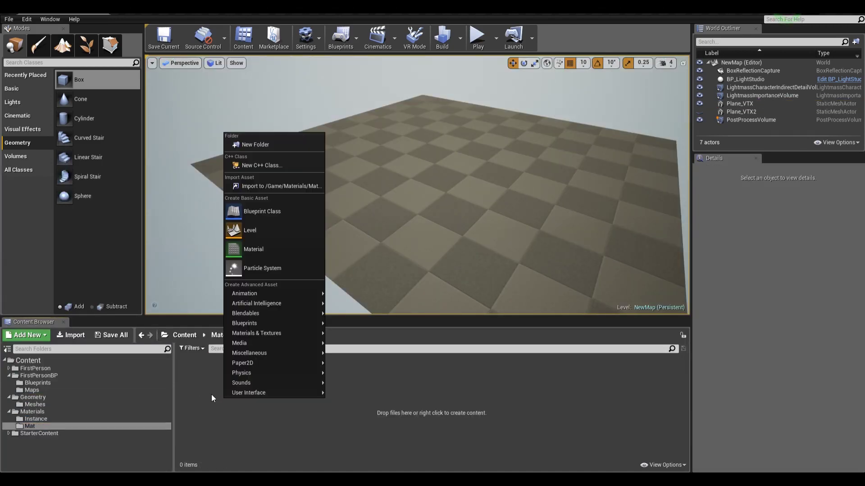
{"action": "left_click", "coordinate": [258, 249]}
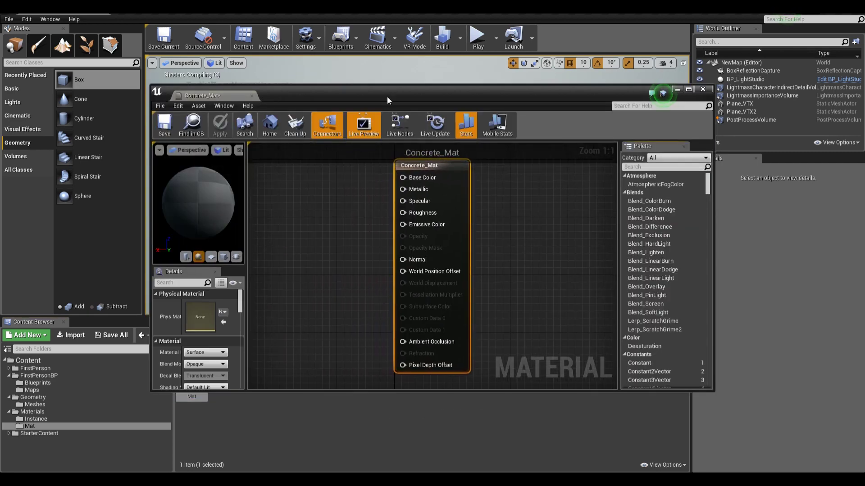
{"action": "double_click", "coordinate": [387, 96]}
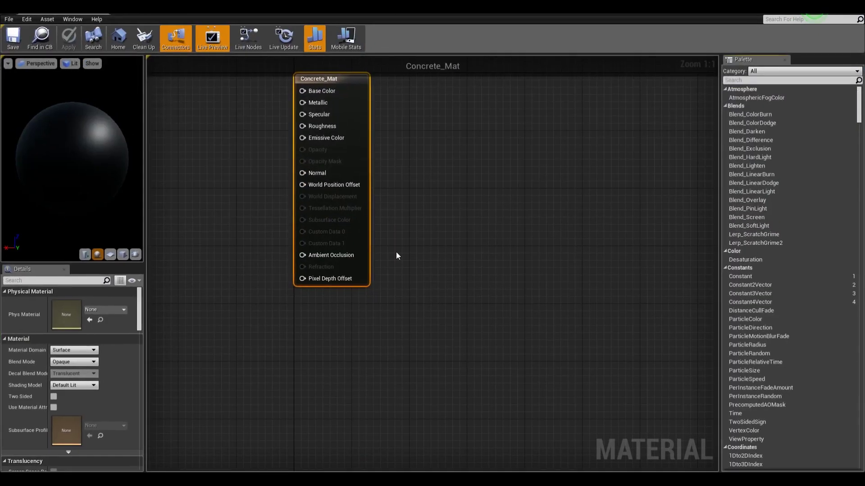
- Shrink the material editor window to uncover the project assets and open the StarterContent Textures folder
{"action": "right_click_drag", "start_coordinate": [396, 256], "coordinate": [657, 331]}
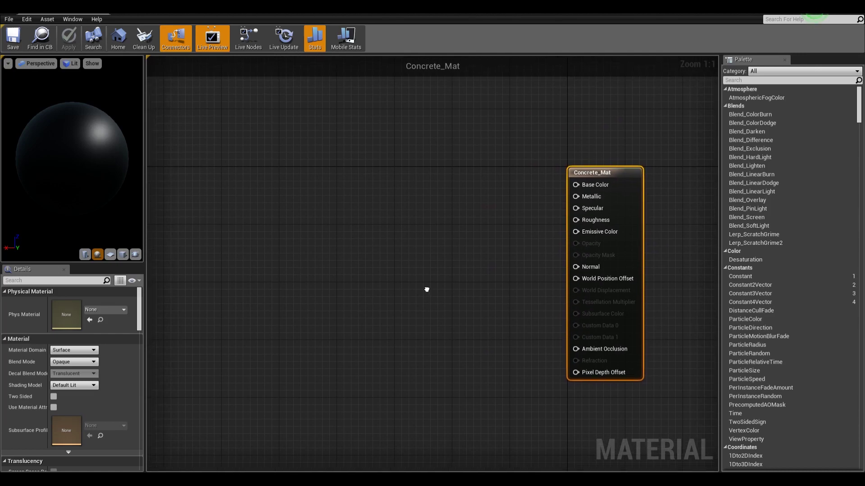
{"action": "right_click_drag", "start_coordinate": [427, 290], "coordinate": [444, 294]}
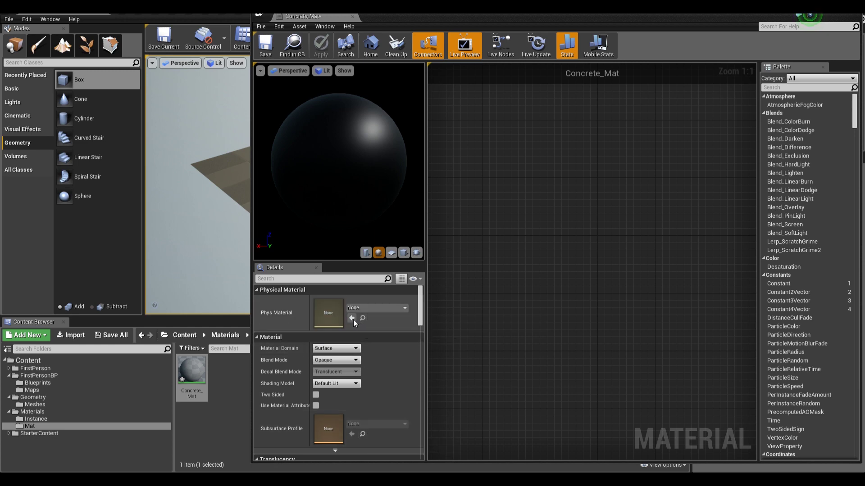
{"action": "left_click", "coordinate": [47, 413]}
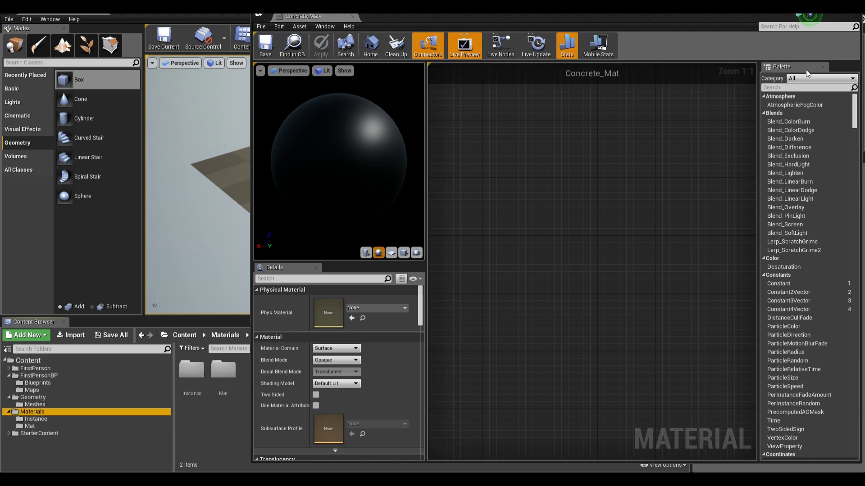
{"action": "left_click", "coordinate": [34, 434]}
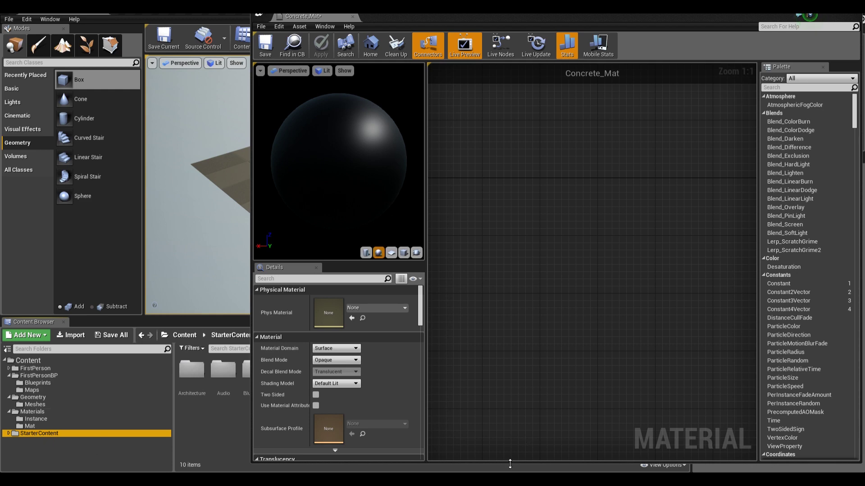
{"action": "left_click_drag", "start_coordinate": [510, 464], "coordinate": [510, 303]}
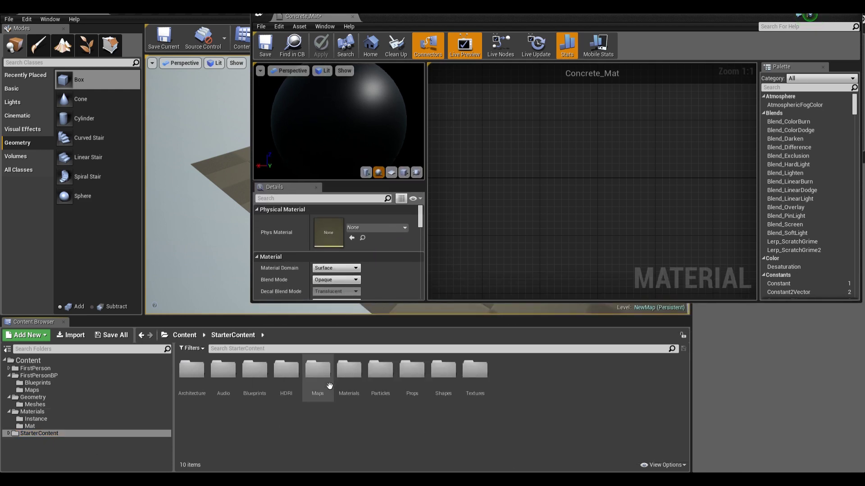
{"action": "double_click", "coordinate": [474, 371]}
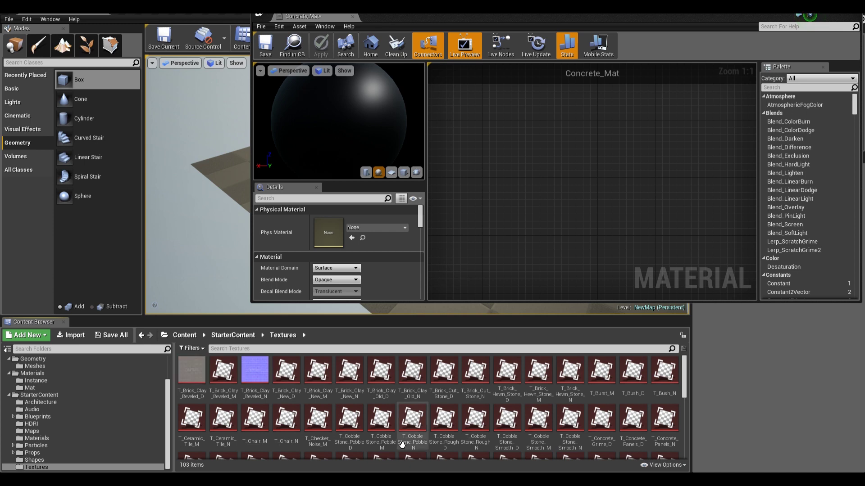
- Enlarge the texture thumbnails and locate the poured concrete textures T_Concrete_Poured_D and T_Concrete_Poured_N
{"action": "scroll", "coordinate": [405, 418], "scroll_direction": "up", "scroll_amount": 5, "text": "ctrl"}
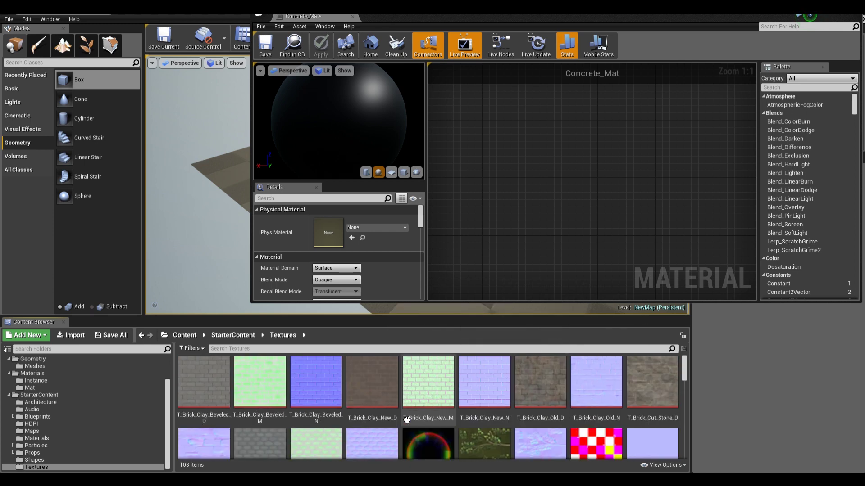
{"action": "scroll", "coordinate": [406, 419], "scroll_direction": "up", "scroll_amount": 2, "text": "ctrl"}
{"action": "scroll", "coordinate": [407, 419], "scroll_direction": "down", "scroll_amount": 6}
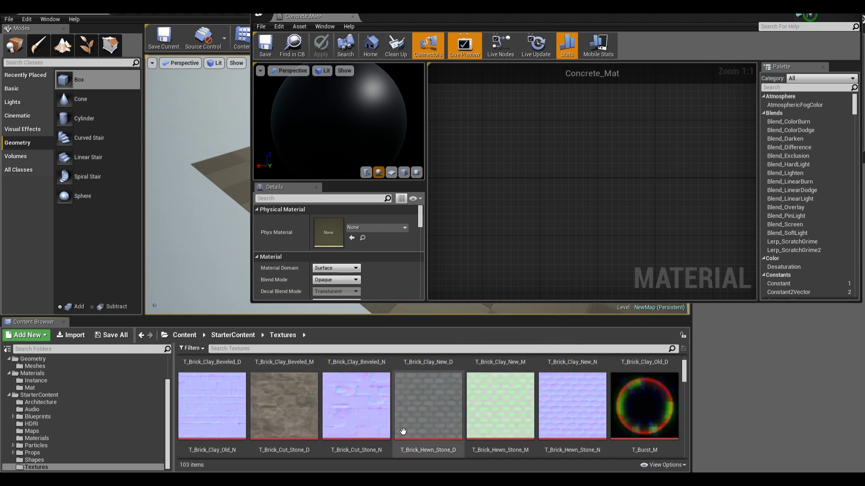
{"action": "scroll", "coordinate": [383, 426], "scroll_direction": "down", "scroll_amount": 4}
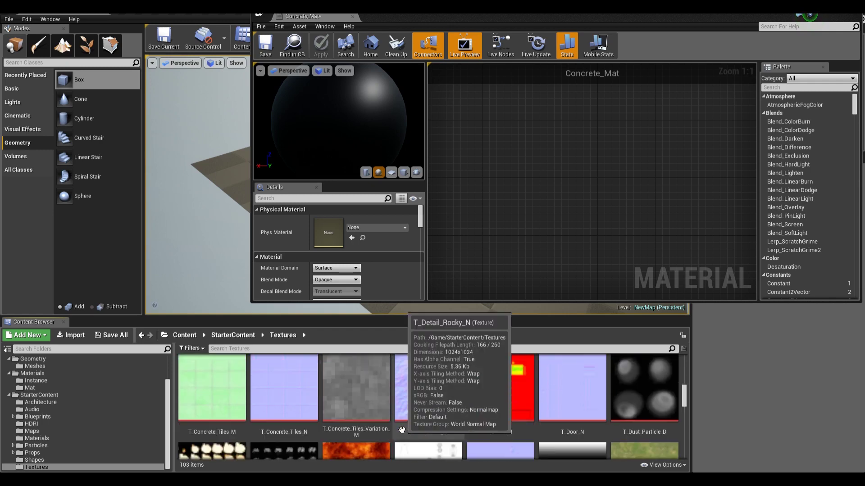
{"action": "scroll", "coordinate": [447, 428], "scroll_direction": "up", "scroll_amount": 3}
{"action": "scroll", "coordinate": [447, 428], "scroll_direction": "up", "scroll_amount": 2}
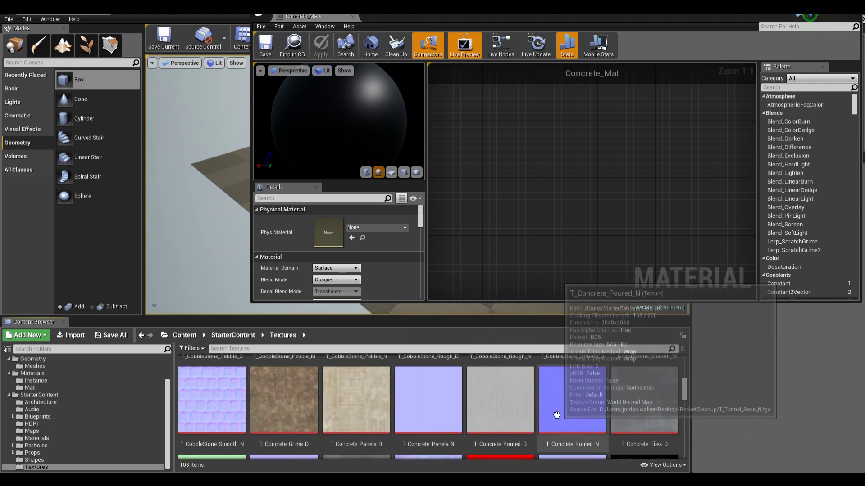
{"action": "mouse_move", "coordinate": [579, 407]}
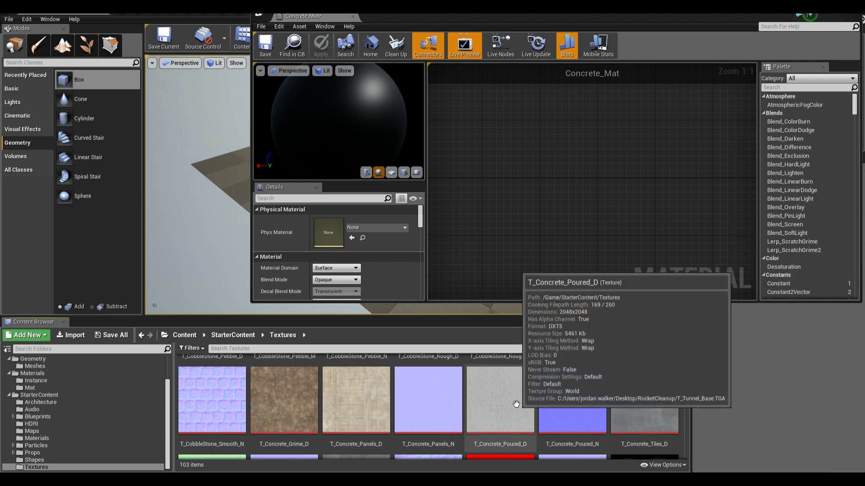
- Add T_Concrete_Poured_D and T_Concrete_Poured_N together to the material graph as texture samples, and delete both nodes
{"action": "left_click", "coordinate": [503, 415]}
{"action": "left_click", "coordinate": [557, 424], "text": "ctrl"}
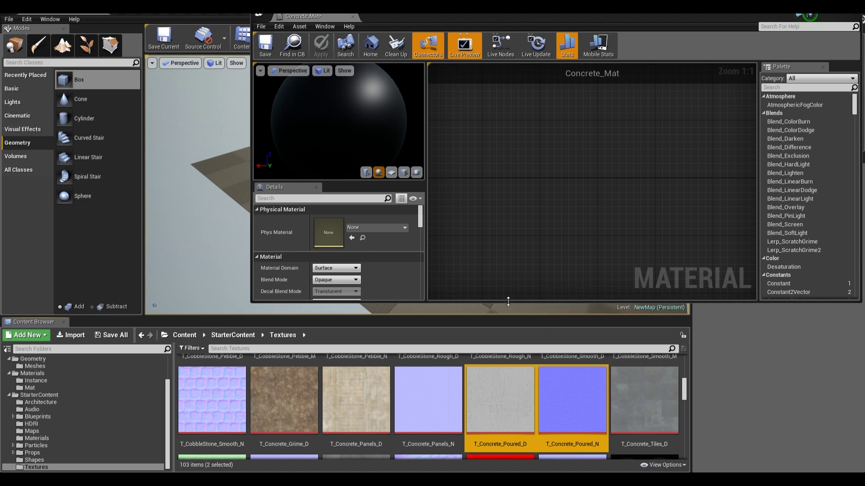
{"action": "left_click_drag", "start_coordinate": [508, 302], "coordinate": [506, 309]}
{"action": "left_click", "coordinate": [496, 405]}
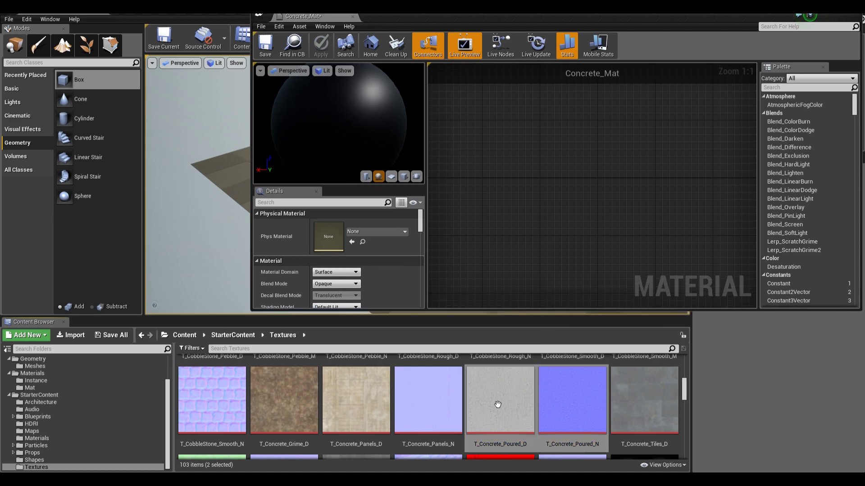
{"action": "left_click", "coordinate": [596, 422], "text": "ctrl"}
{"action": "left_click_drag", "start_coordinate": [502, 409], "coordinate": [558, 180]}
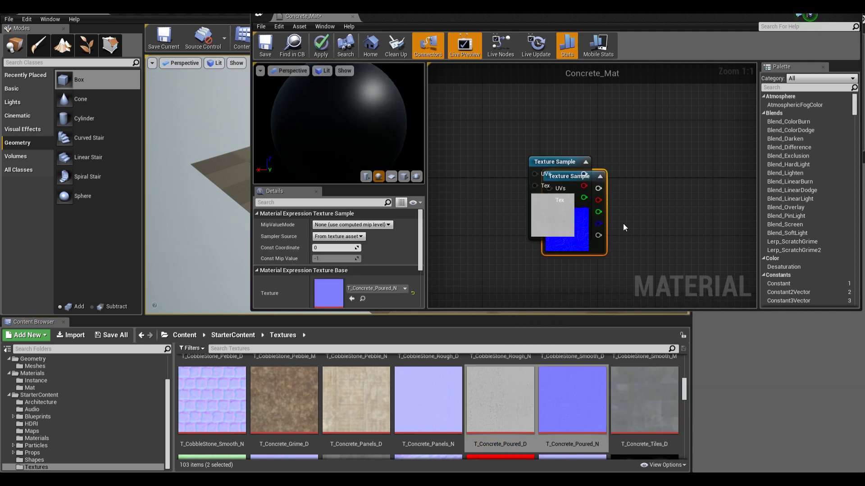
{"action": "left_click_drag", "start_coordinate": [641, 147], "coordinate": [531, 215]}
{"action": "key", "text": "Delete"}
- Add a Texture Sample node using T_Concrete_Poured_D to the Concrete_Mat graph and move it near the graph's upper edge
{"action": "left_click", "coordinate": [500, 401]}
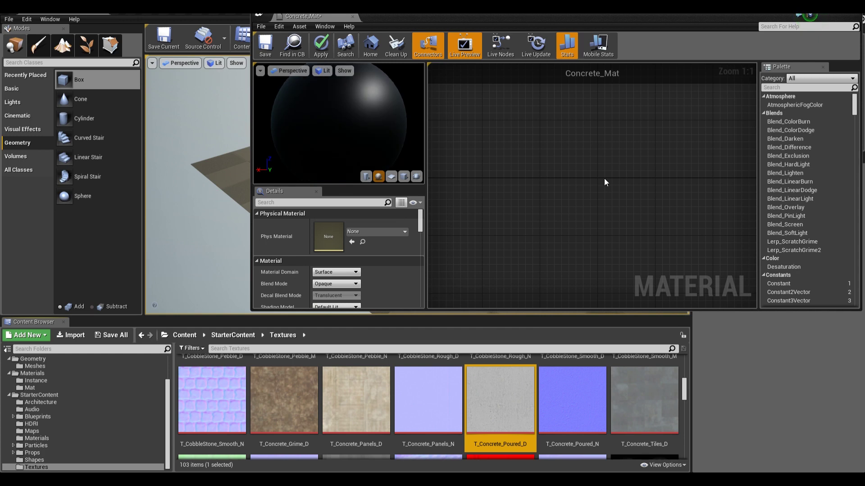
{"action": "key", "text": "t"}
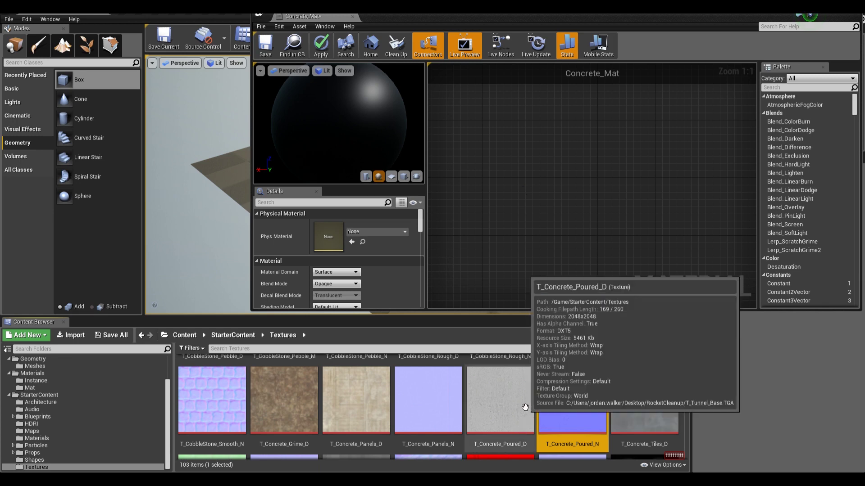
{"action": "left_click", "coordinate": [500, 401]}
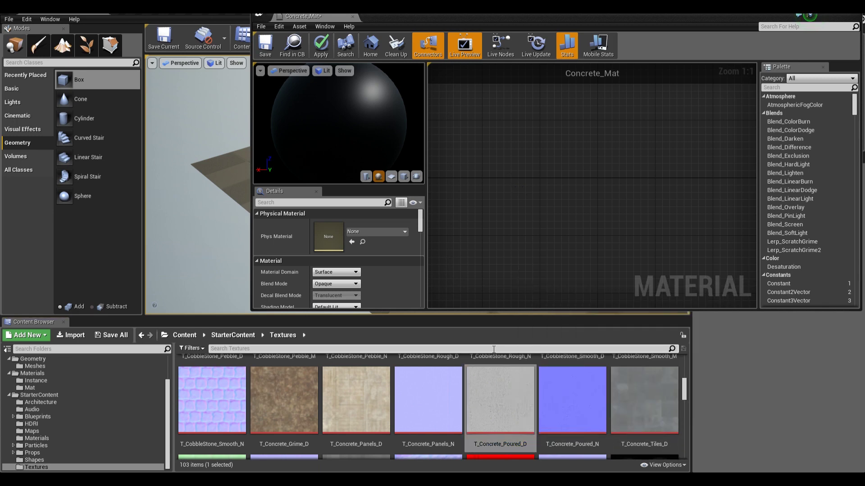
{"action": "left_click", "coordinate": [505, 153]}
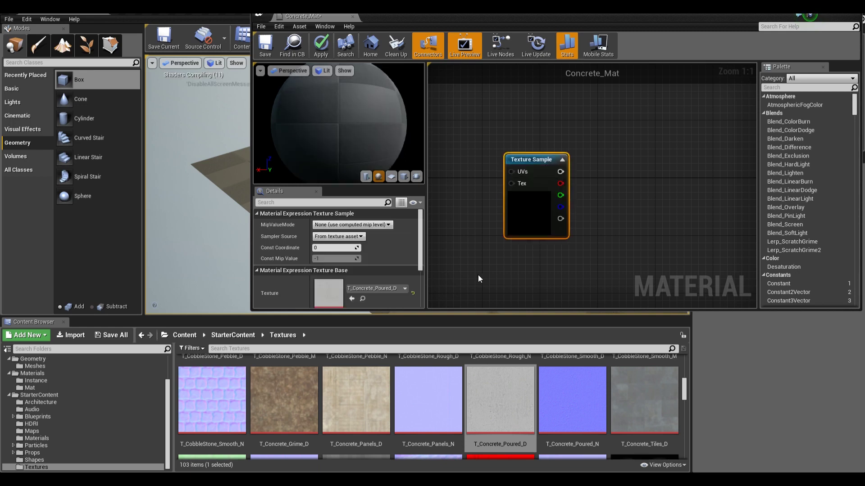
{"action": "left_click_drag", "start_coordinate": [536, 169], "coordinate": [529, 134]}
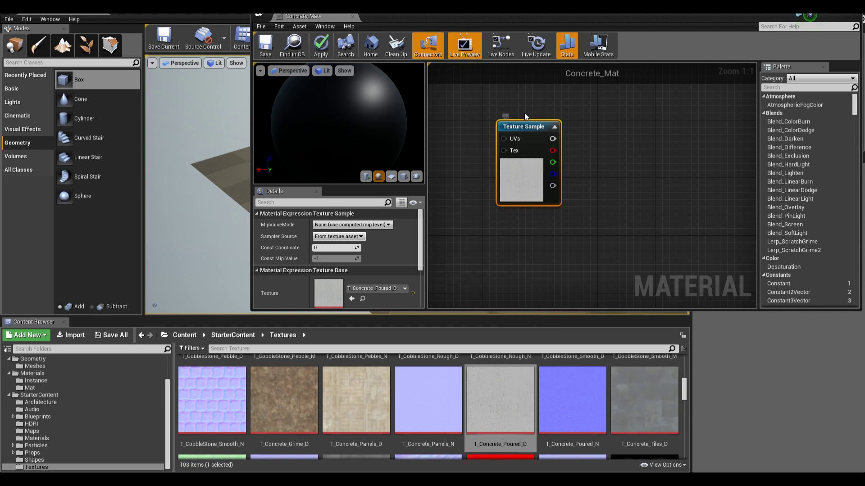
{"action": "left_click_drag", "start_coordinate": [534, 176], "coordinate": [533, 154]}
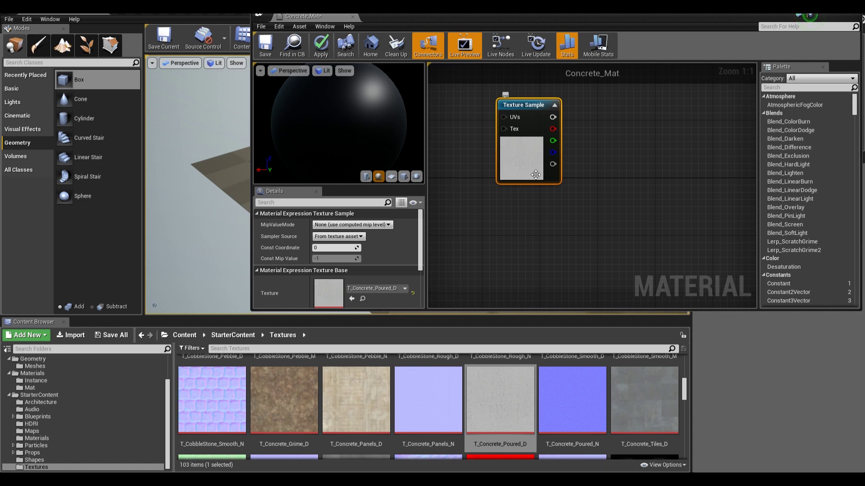
- Duplicate the T_Concrete_Poured_D Texture Sample node, place the copy below the original, and set its texture to T_Concrete_Poured_N
{"action": "key", "text": "ctrl+w"}
{"action": "left_click_drag", "start_coordinate": [574, 190], "coordinate": [530, 189]}
{"action": "left_click", "coordinate": [621, 211]}
{"action": "left_click", "coordinate": [542, 209]}
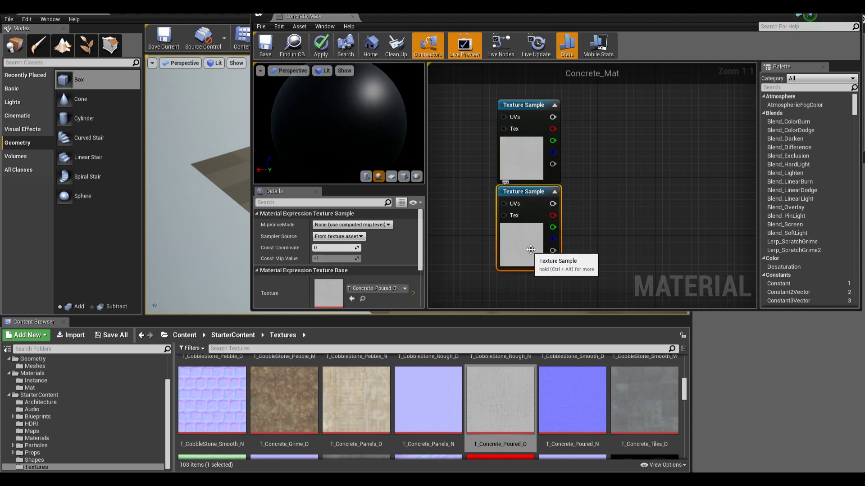
{"action": "left_click", "coordinate": [572, 404]}
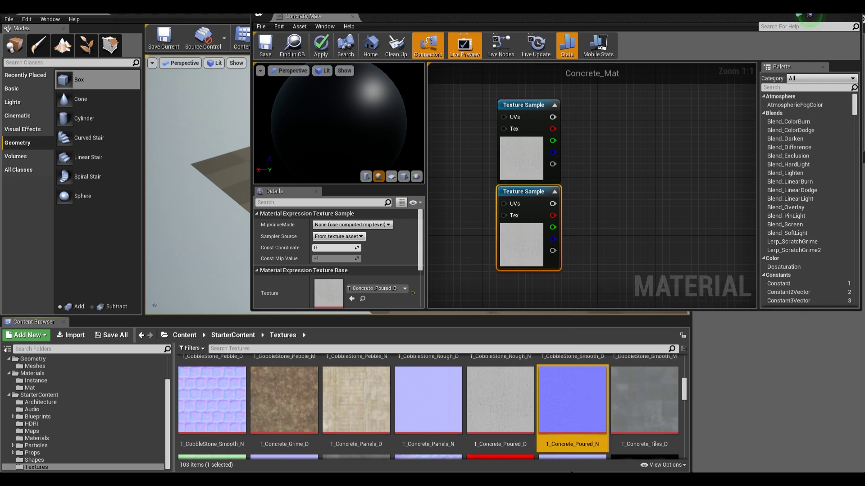
{"action": "left_click", "coordinate": [351, 301]}
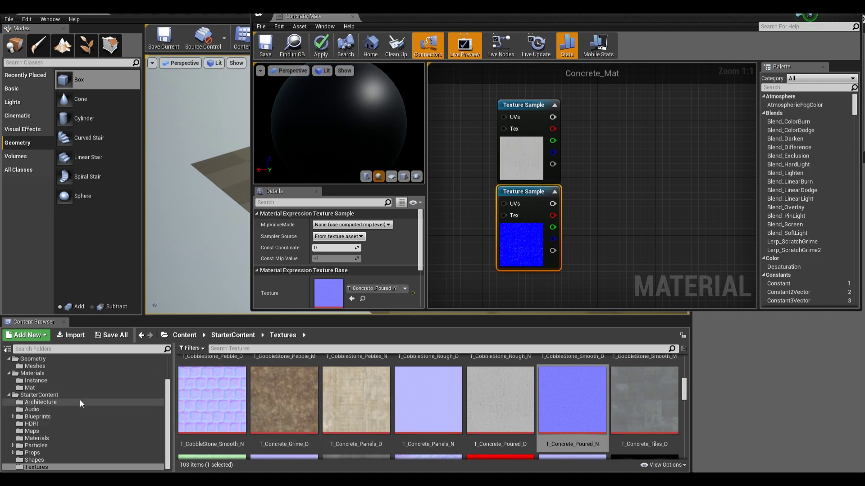
- Go back to the Content root folder and locate T_Concrete_Poured_N among the project assets from the node's texture setting
{"action": "scroll", "coordinate": [79, 395], "scroll_direction": "up", "scroll_amount": 2}
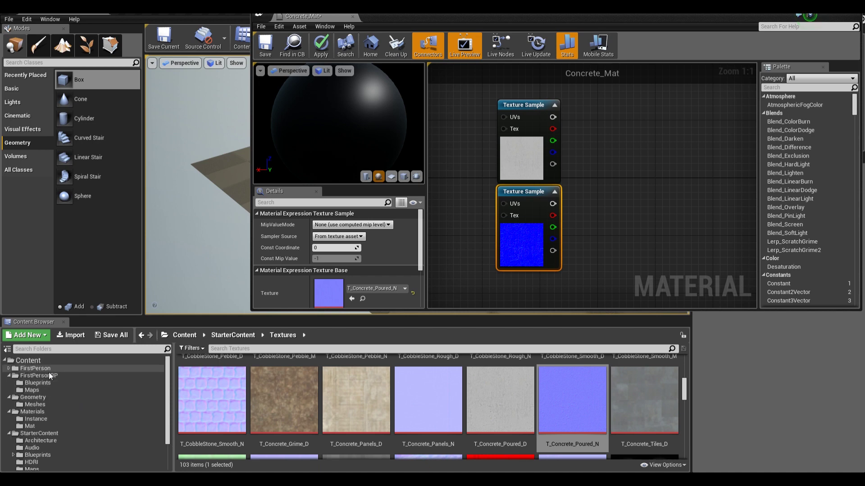
{"action": "left_click", "coordinate": [33, 363]}
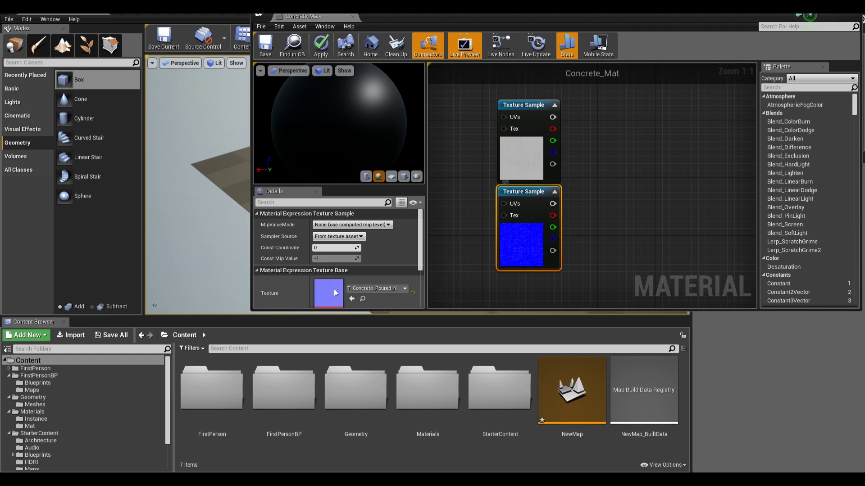
{"action": "left_click", "coordinate": [363, 299]}
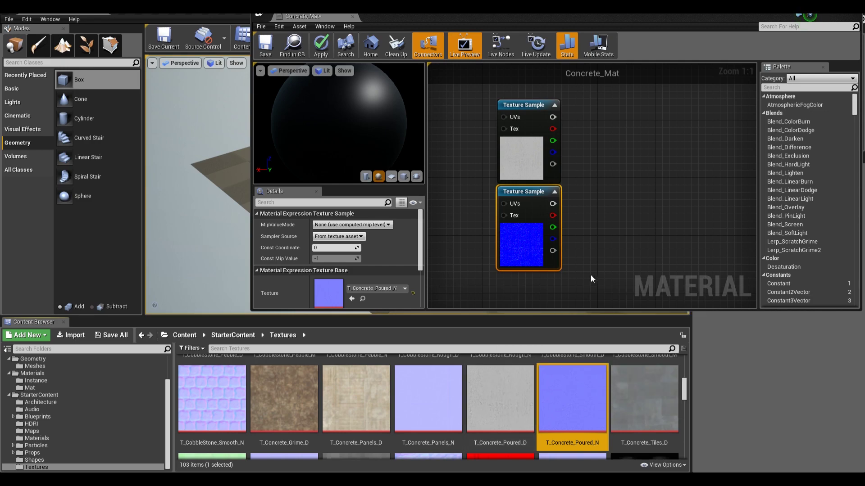
- Maximize the material editor and move the T_Concrete_Poured_N sample well below the T_Concrete_Poured_D sample
{"action": "left_click_drag", "start_coordinate": [427, 15], "coordinate": [363, 14]}
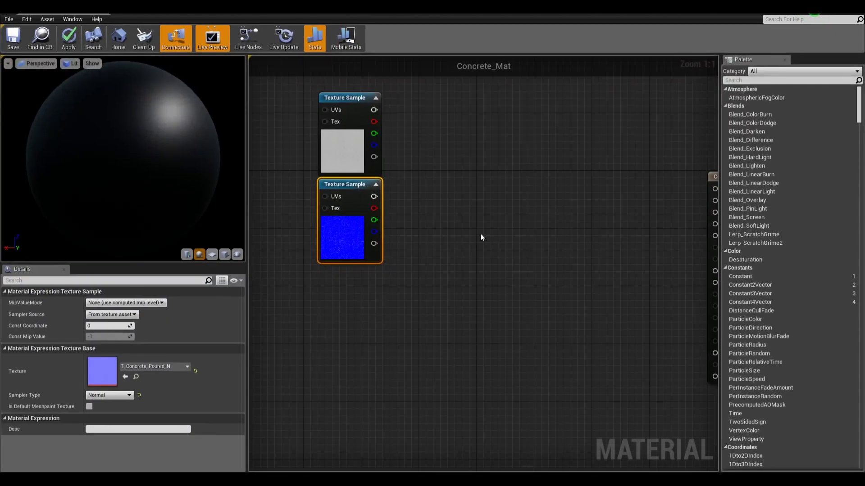
{"action": "right_click_drag", "start_coordinate": [477, 248], "coordinate": [518, 302]}
{"action": "left_click_drag", "start_coordinate": [444, 271], "coordinate": [421, 397]}
{"action": "left_click", "coordinate": [534, 207]}
{"action": "scroll", "coordinate": [562, 388], "scroll_direction": "down", "scroll_amount": 2}
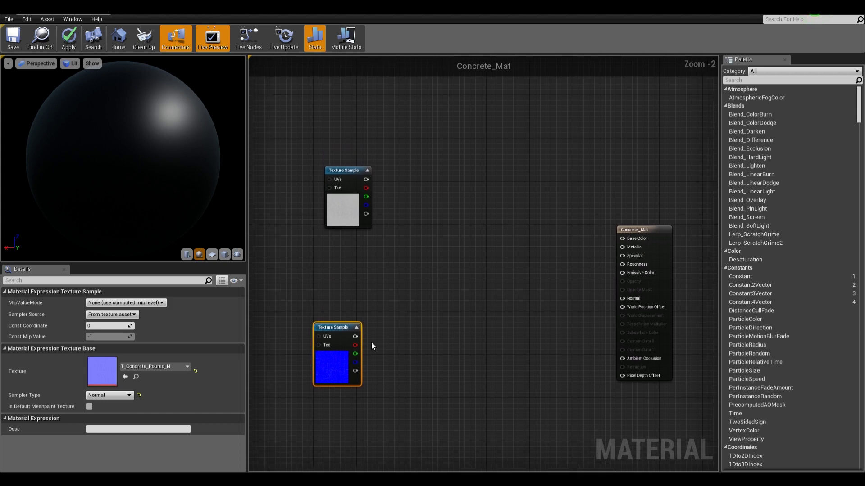
- Connect the T_Concrete_Poured_D sample to Base Color and the T_Concrete_Poured_N sample to Normal, aligning the nodes in the graph
{"action": "left_click_drag", "start_coordinate": [366, 188], "coordinate": [621, 237]}
{"action": "left_click", "coordinate": [384, 195]}
{"action": "left_click_drag", "start_coordinate": [366, 180], "coordinate": [621, 238]}
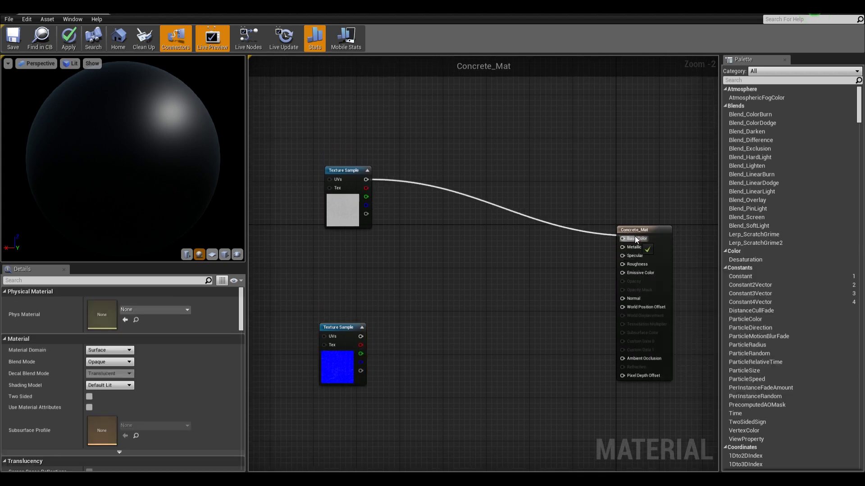
{"action": "left_click_drag", "start_coordinate": [361, 336], "coordinate": [349, 352]}
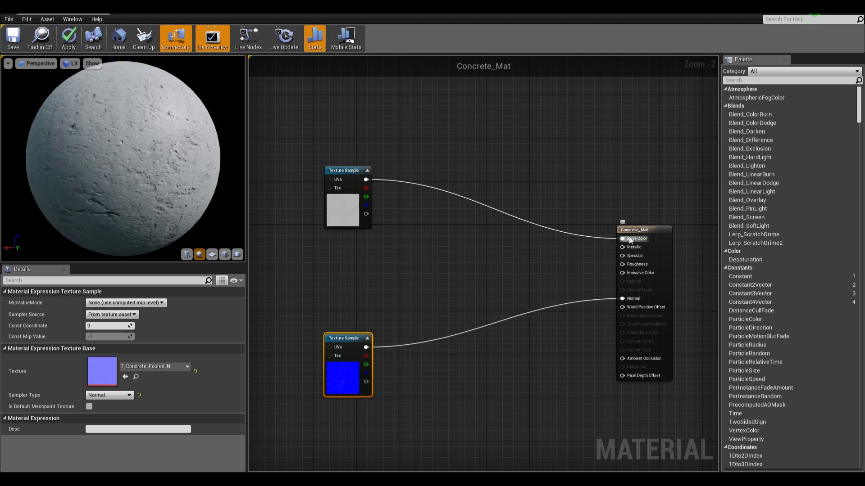
{"action": "left_click_drag", "start_coordinate": [629, 236], "coordinate": [590, 198]}
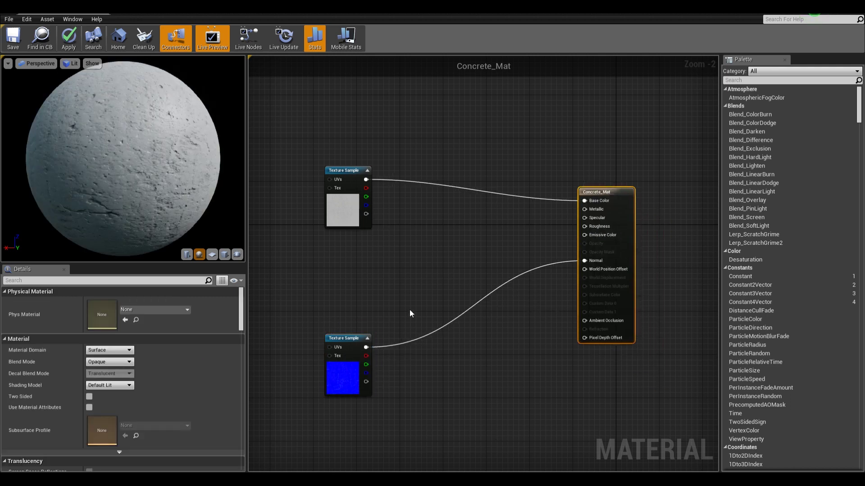
- Open the T_Concrete_Poured_D texture, show only its alpha channel to examine it, and close the texture
{"action": "scroll", "coordinate": [484, 288], "scroll_direction": "up", "scroll_amount": 3}
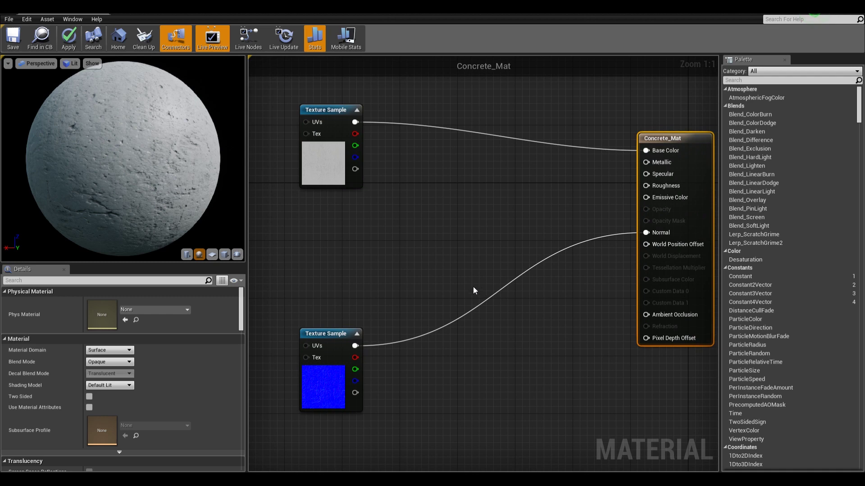
{"action": "left_click", "coordinate": [331, 162]}
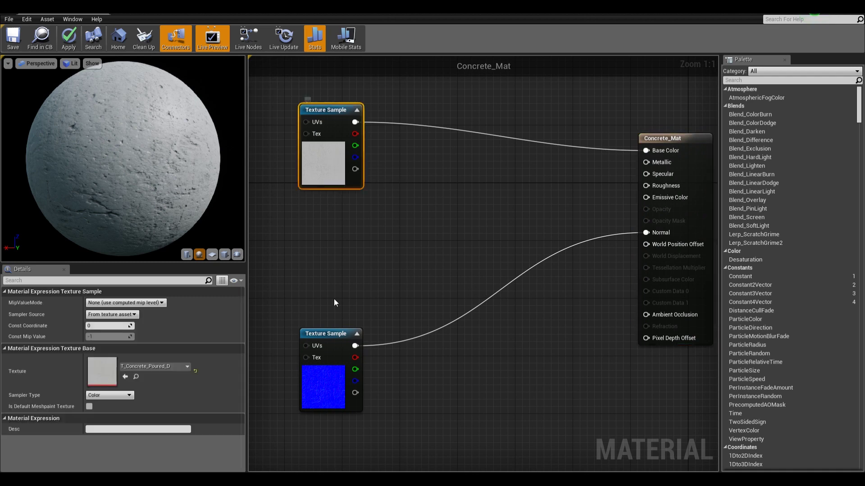
{"action": "double_click", "coordinate": [112, 373]}
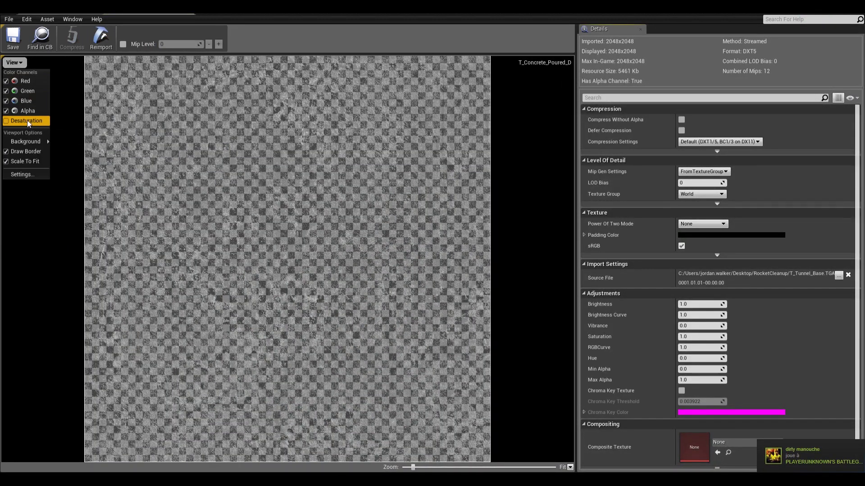
{"action": "left_click", "coordinate": [6, 101]}
{"action": "left_click", "coordinate": [6, 91]}
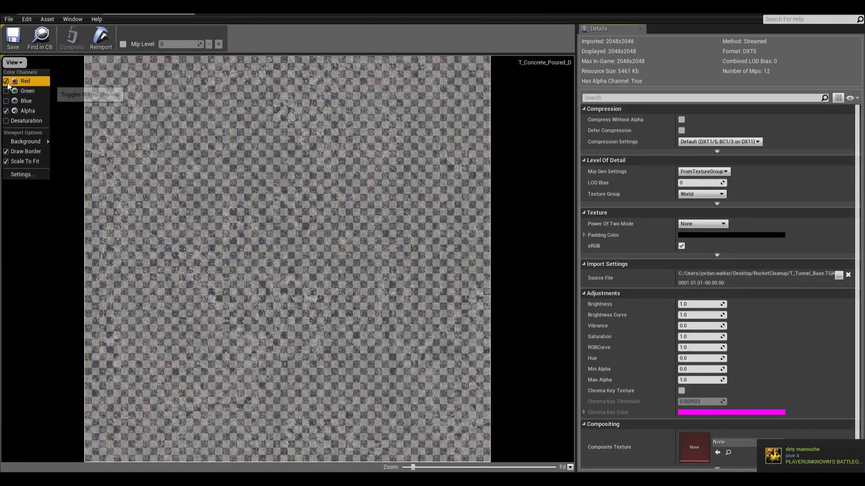
{"action": "left_click", "coordinate": [6, 81]}
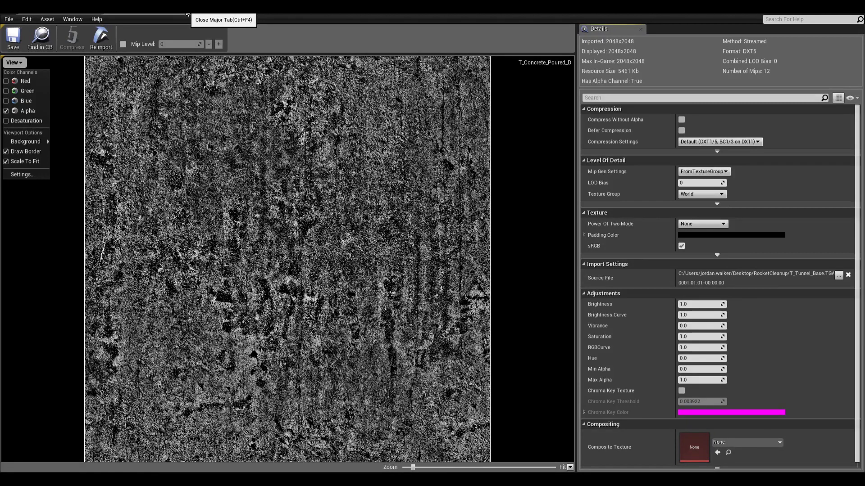
{"action": "left_click", "coordinate": [187, 14]}
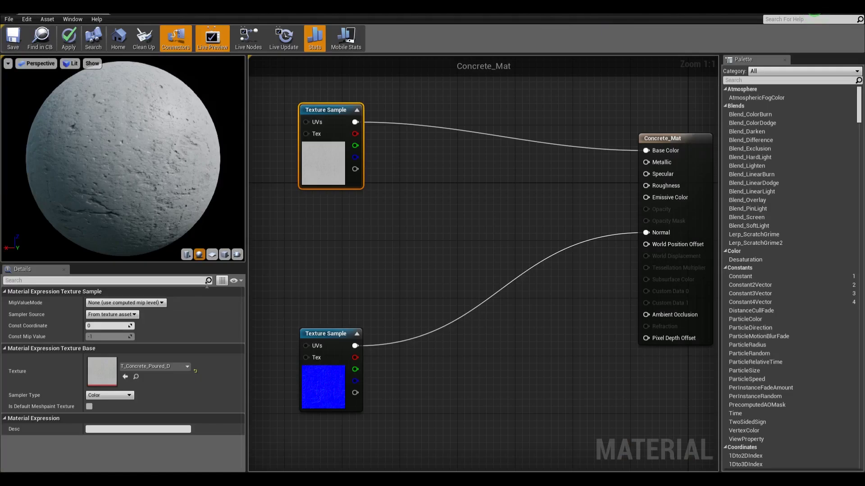
- Connect the alpha output of the T_Concrete_Poured_D sample to Roughness and inspect the preview sphere's surface up close
{"action": "left_click_drag", "start_coordinate": [356, 169], "coordinate": [647, 189]}
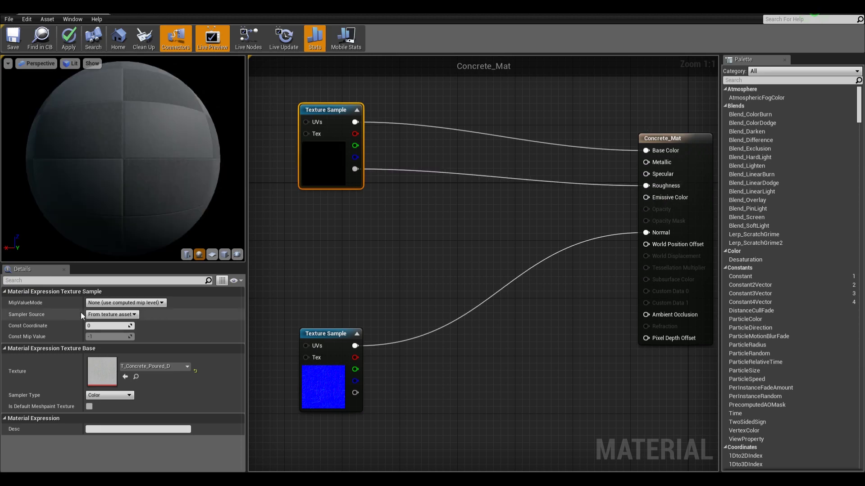
{"action": "scroll", "coordinate": [123, 159], "scroll_direction": "up", "scroll_amount": 2}
{"action": "mouse_move", "coordinate": [123, 158]}
{"action": "left_mouse_down"}
{"action": "mouse_move", "coordinate": [193, 162]}
{"action": "mouse_move", "coordinate": [121, 164]}
{"action": "left_mouse_up"}
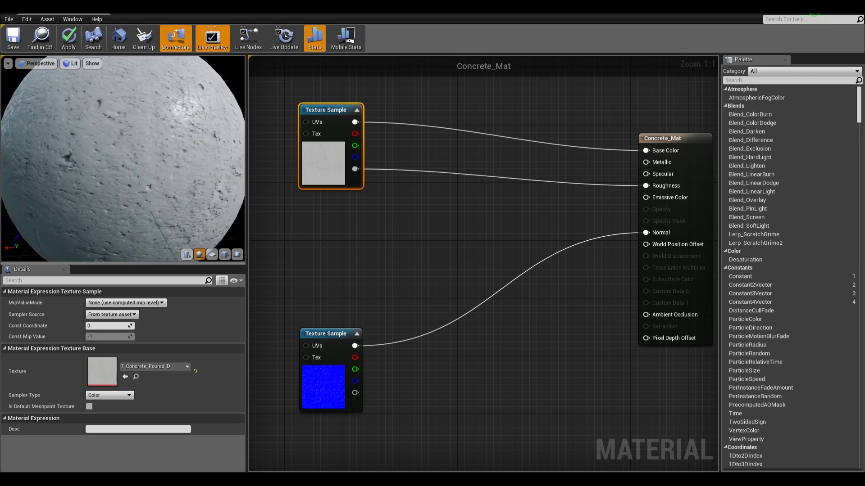
- Restore the material editor to a smaller window, save Concrete_Mat, and minimize the editor to uncover the level
{"action": "left_click_drag", "start_coordinate": [336, 6], "coordinate": [362, 53]}
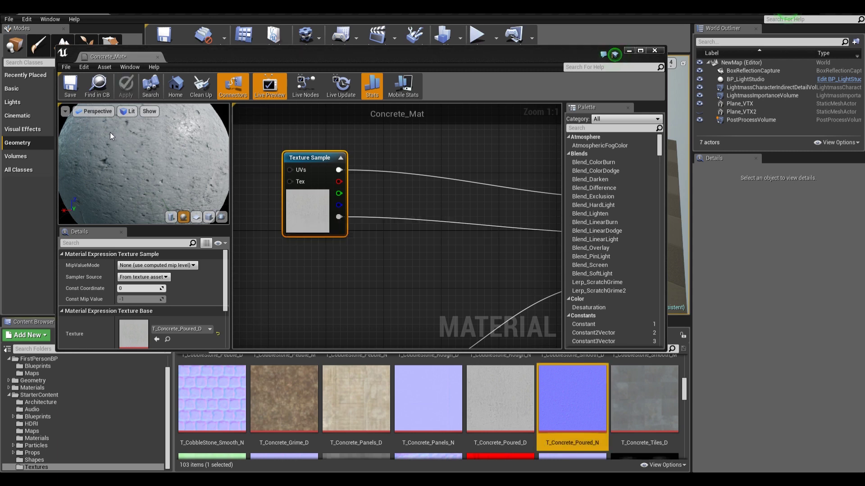
{"action": "left_click", "coordinate": [71, 85]}
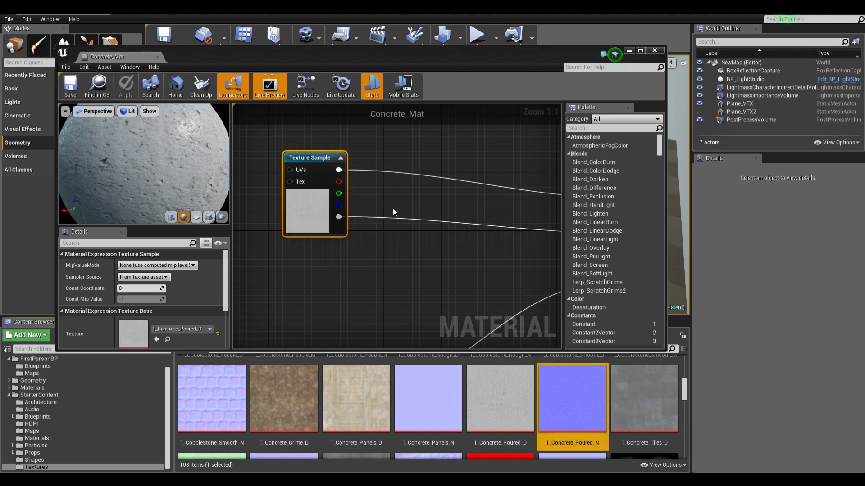
{"action": "scroll", "coordinate": [393, 208], "scroll_direction": "down", "scroll_amount": 3}
{"action": "left_click_drag", "start_coordinate": [468, 56], "coordinate": [571, 35]}
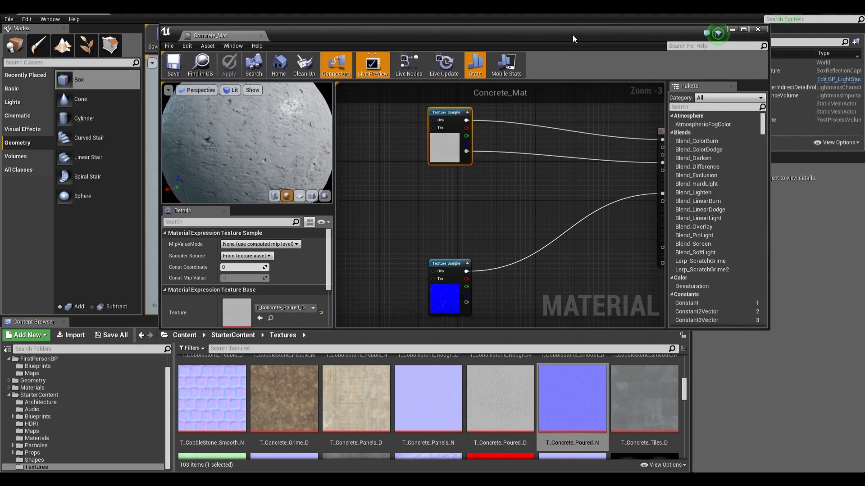
{"action": "left_click", "coordinate": [731, 29]}
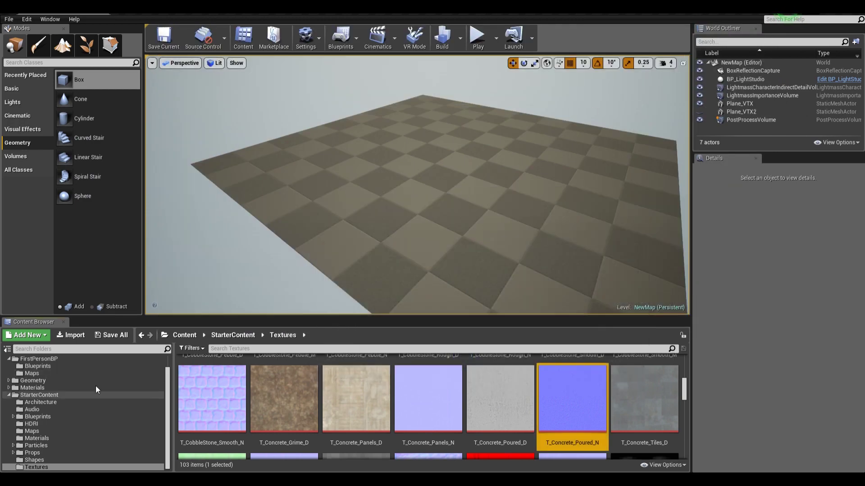
- Open the Mat folder inside Materials and apply Concrete_Mat to the checkered floor plane in the level
{"action": "left_click", "coordinate": [40, 390]}
{"action": "left_click", "coordinate": [16, 395]}
{"action": "left_click", "coordinate": [16, 389]}
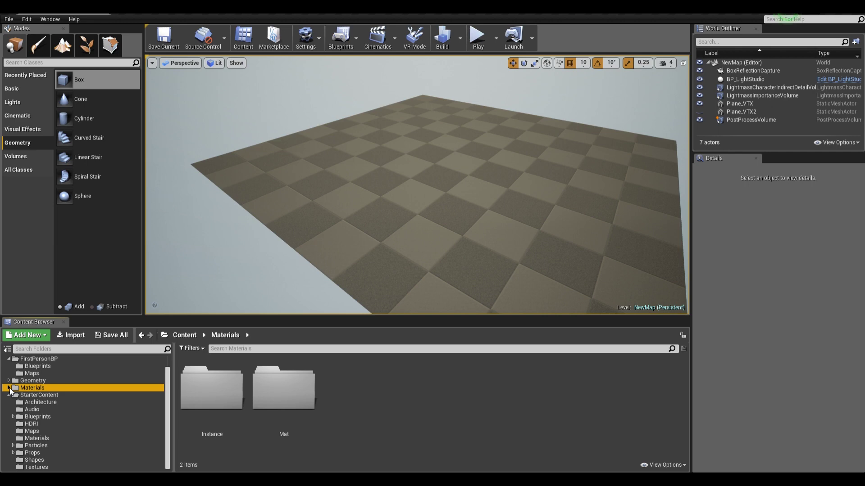
{"action": "double_click", "coordinate": [283, 390]}
{"action": "left_click", "coordinate": [214, 432]}
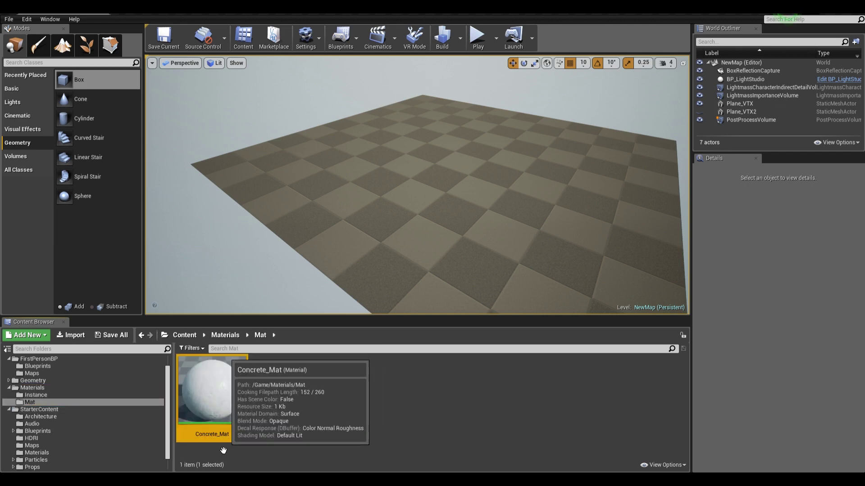
{"action": "left_click_drag", "start_coordinate": [222, 399], "coordinate": [360, 225]}
{"action": "right_click_drag", "start_coordinate": [361, 226], "coordinate": [372, 204]}
{"action": "key", "text": "w"}
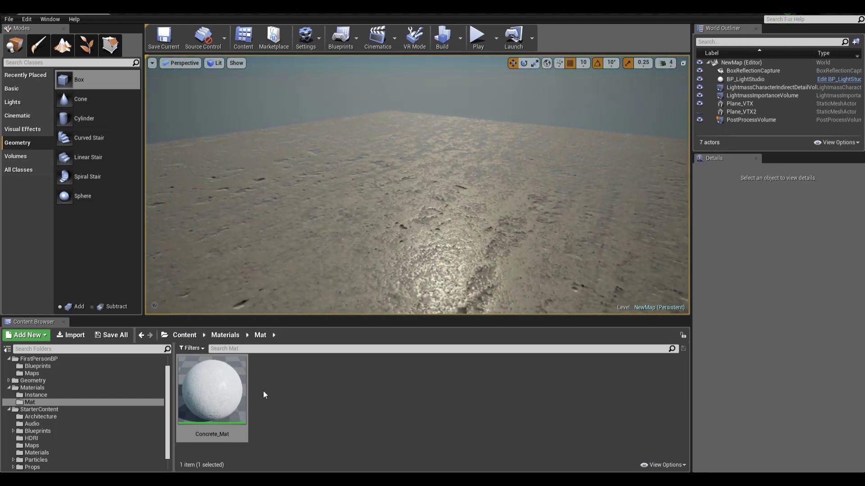
- Create a material instance from Concrete_Mat in the Mat folder, keeping the default name
{"action": "right_click", "coordinate": [188, 392]}
{"action": "left_click", "coordinate": [239, 197]}
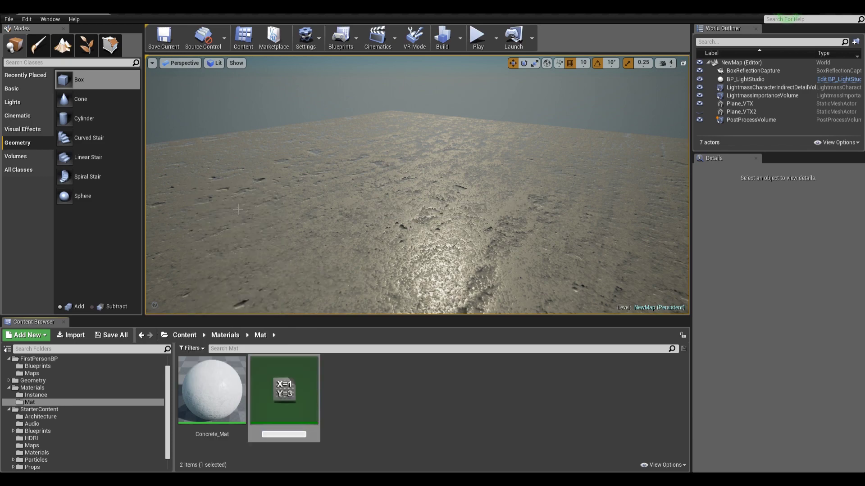
{"action": "left_click", "coordinate": [306, 402]}
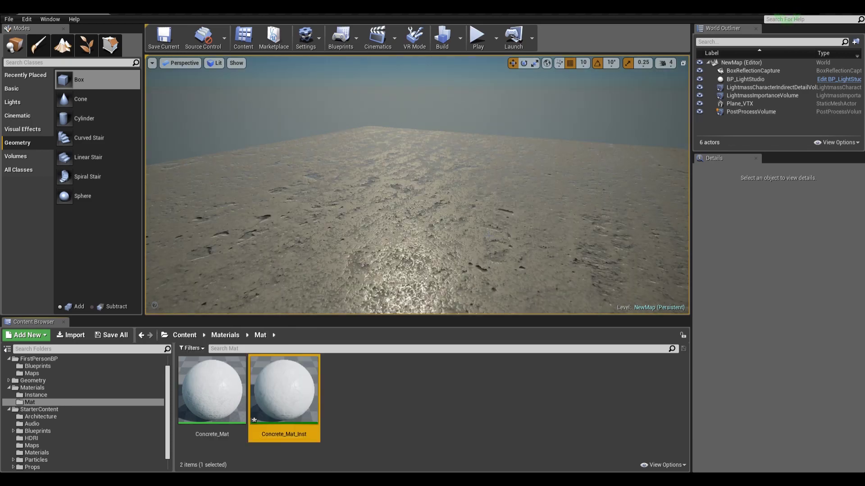
{"action": "mouse_move", "coordinate": [417, 185]}
{"action": "right_mouse_down"}
{"action": "mouse_move", "coordinate": [417, 230]}
{"action": "mouse_move", "coordinate": [417, 189]}
{"action": "right_mouse_up"}
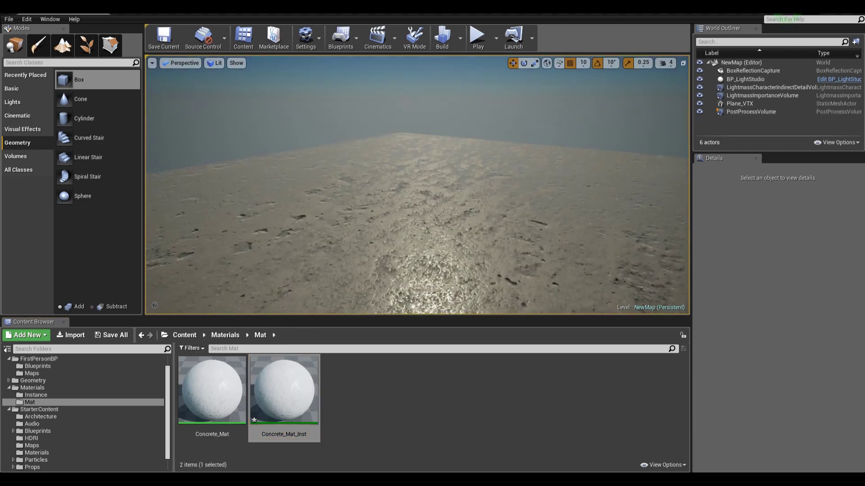
- Open Concrete_Mat_Inst in a maximized editor and examine its settings and preview sphere
{"action": "double_click", "coordinate": [299, 382]}
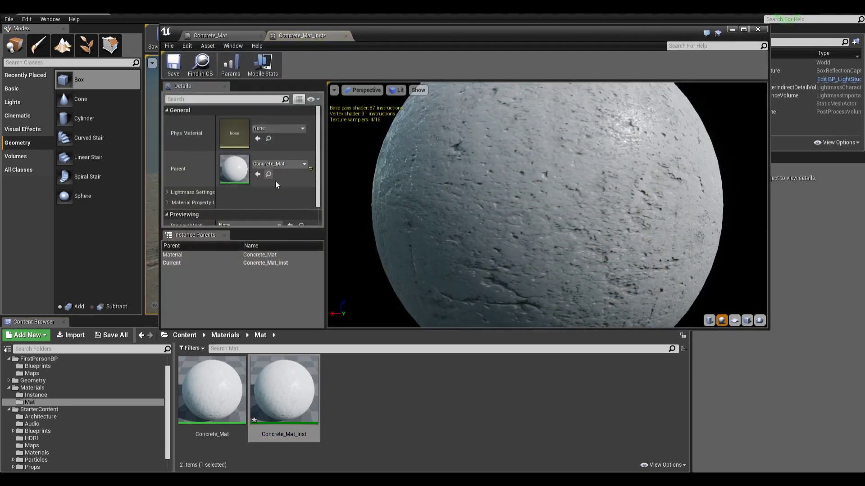
{"action": "left_click", "coordinate": [743, 29]}
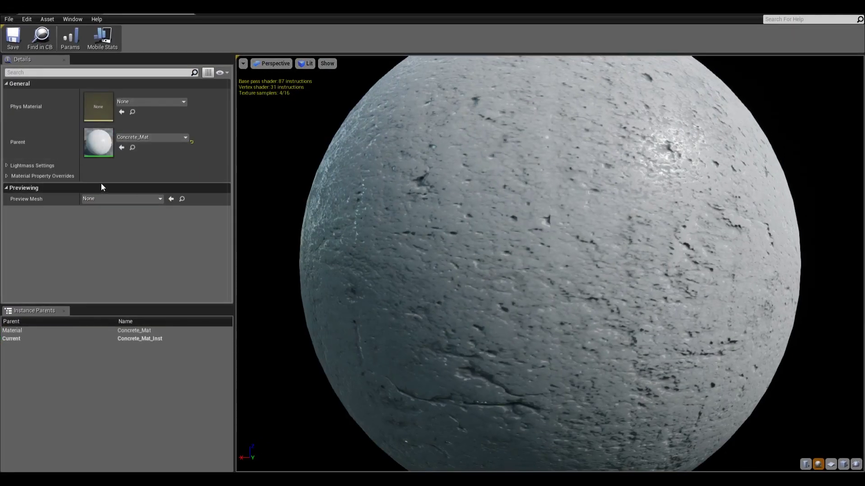
{"action": "scroll", "coordinate": [548, 219], "scroll_direction": "up", "scroll_amount": 4}
{"action": "scroll", "coordinate": [549, 220], "scroll_direction": "down", "scroll_amount": 7}
{"action": "left_click_drag", "start_coordinate": [549, 219], "coordinate": [618, 215]}
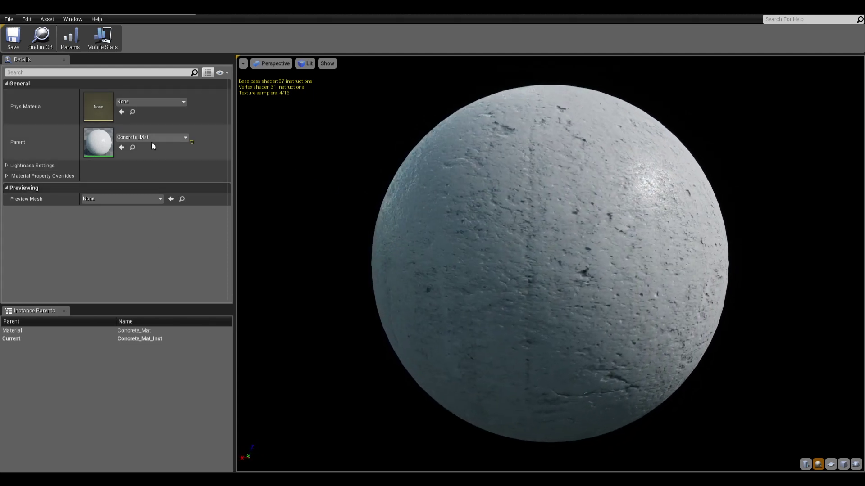
- Close the material instance editor, uncover the Mat folder, and reopen Concrete_Mat_Inst alongside Concrete_Mat
{"action": "left_click", "coordinate": [187, 9]}
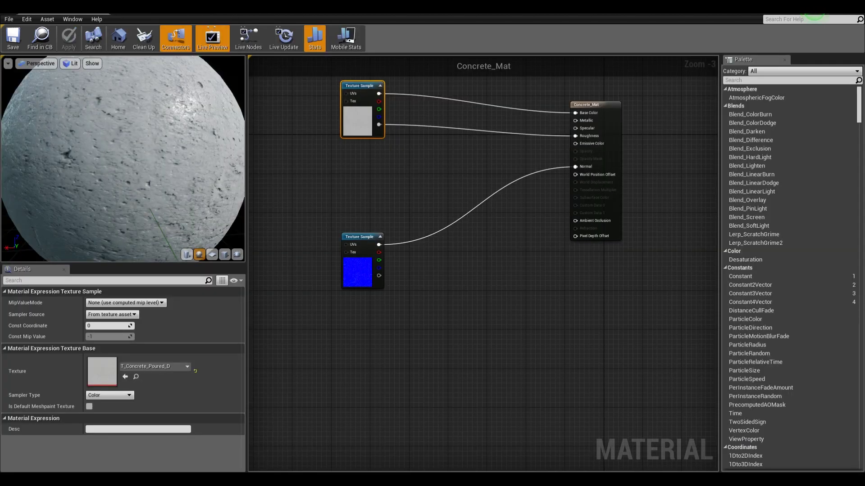
{"action": "left_click_drag", "start_coordinate": [416, 87], "coordinate": [470, 47]}
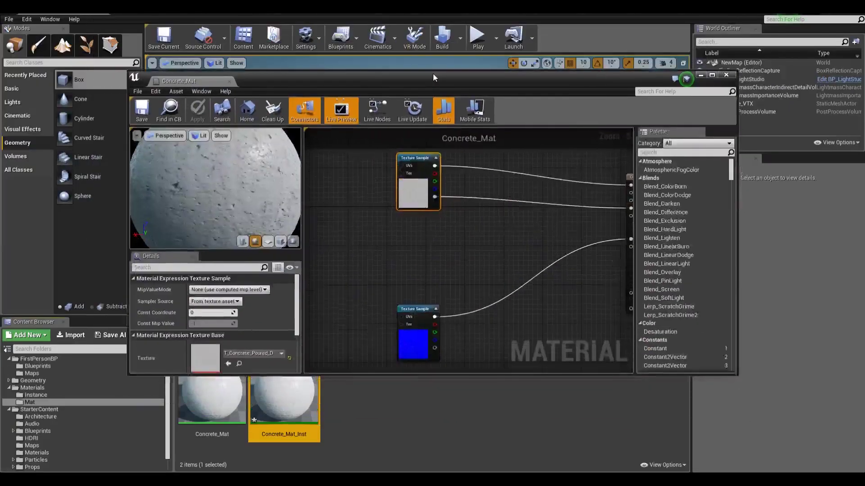
{"action": "double_click", "coordinate": [277, 412]}
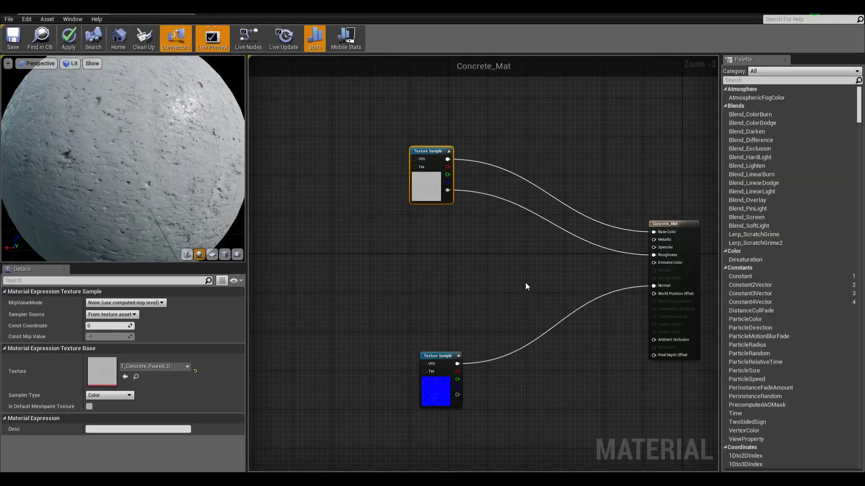
- Move the color Texture Sample farther from the Concrete_Mat output node and inspect the concrete surface on the preview sphere
{"action": "right_click_drag", "start_coordinate": [524, 283], "coordinate": [485, 331]}
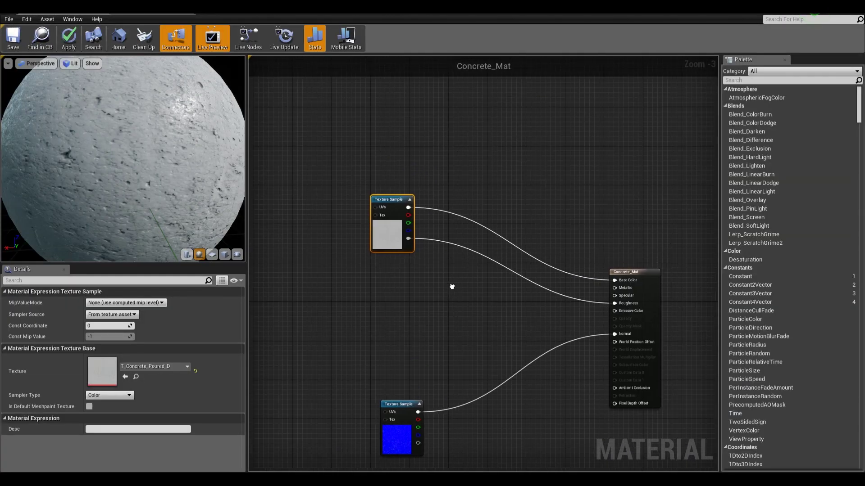
{"action": "left_click_drag", "start_coordinate": [393, 234], "coordinate": [352, 259]}
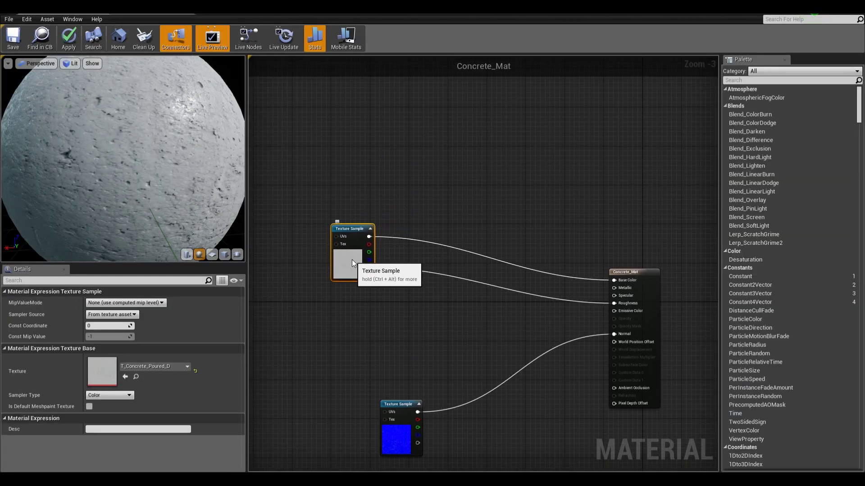
{"action": "right_click_drag", "start_coordinate": [386, 321], "coordinate": [426, 324]}
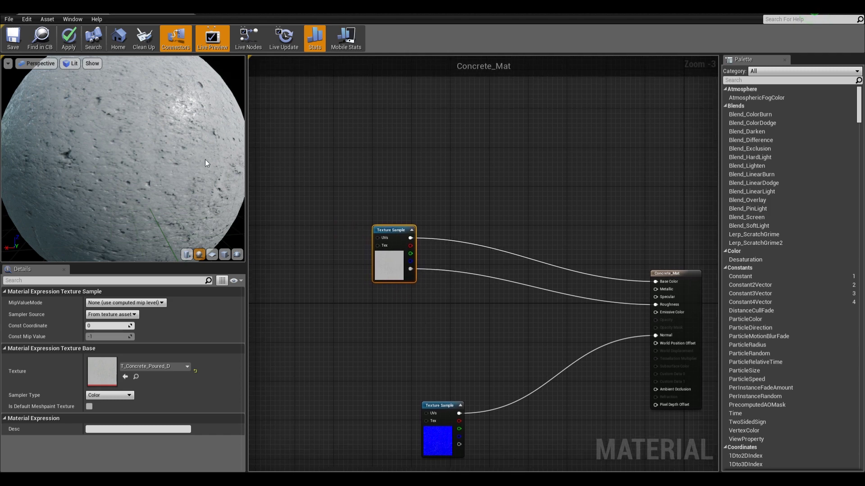
{"action": "left_click_drag", "start_coordinate": [204, 160], "coordinate": [216, 156]}
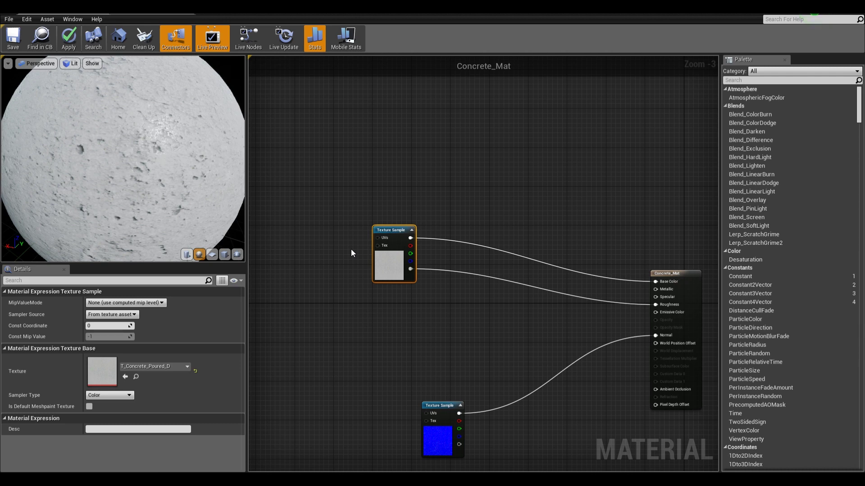
{"action": "left_click_drag", "start_coordinate": [148, 166], "coordinate": [243, 162]}
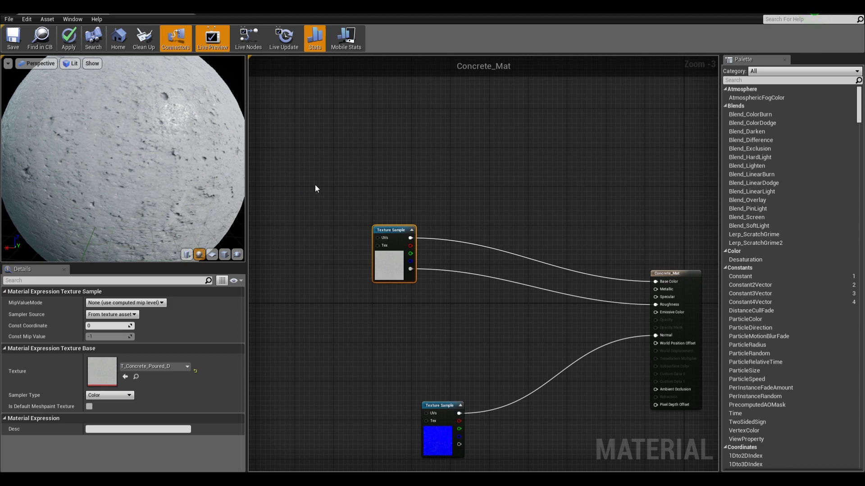
- Add a Constant3Vector node to the graph directly above the color Texture Sample
{"action": "right_click", "coordinate": [382, 153]}
{"action": "left_click", "coordinate": [375, 166]}
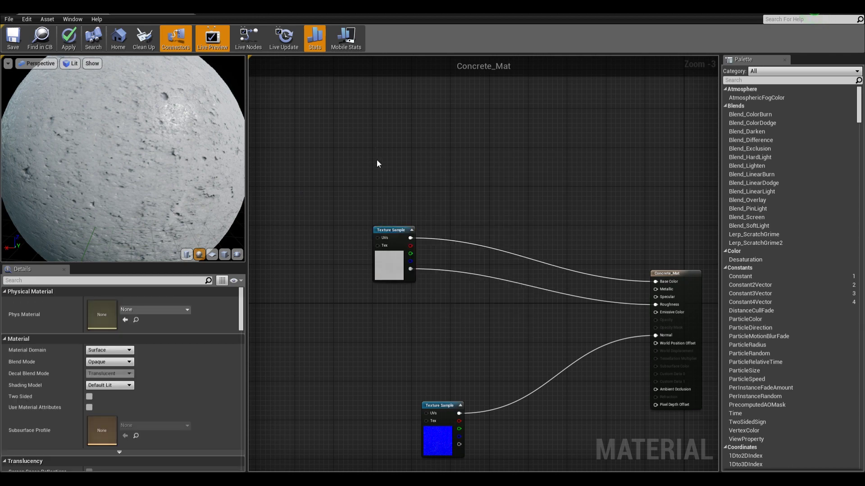
{"action": "right_click", "coordinate": [378, 163]}
{"action": "type", "text": "co"}
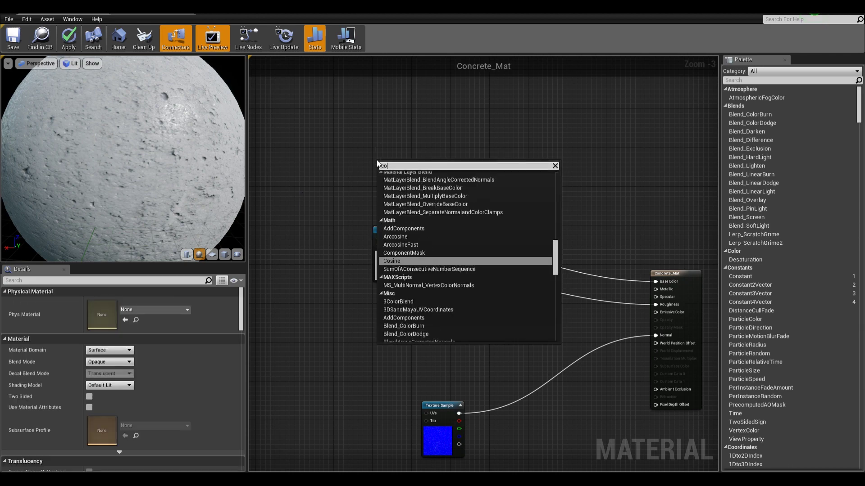
{"action": "type", "text": "nst"}
{"action": "left_click", "coordinate": [423, 199]}
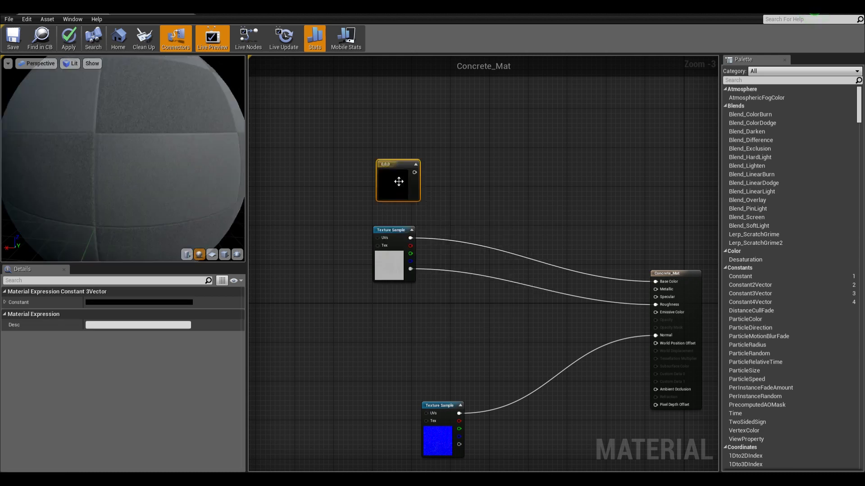
{"action": "left_click_drag", "start_coordinate": [408, 169], "coordinate": [402, 167]}
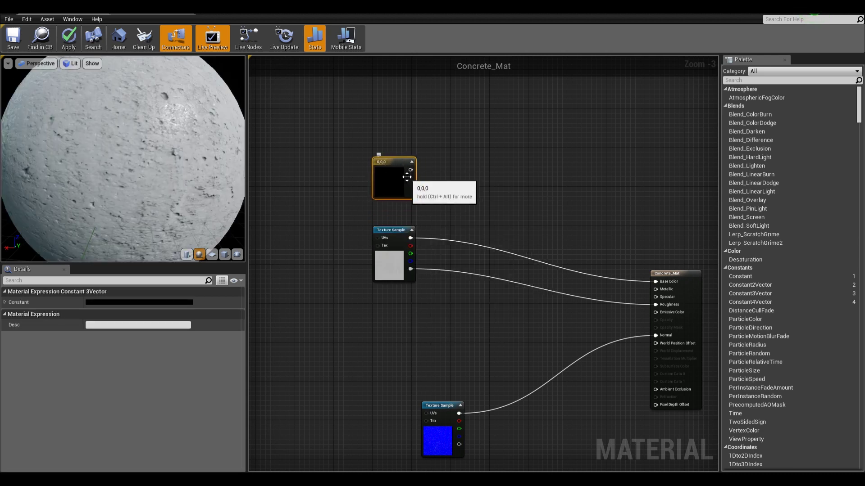
- Convert the Constant3Vector to a parameter and line up the color Texture Sample beneath it
{"action": "right_click", "coordinate": [394, 162]}
{"action": "left_click", "coordinate": [406, 168]}
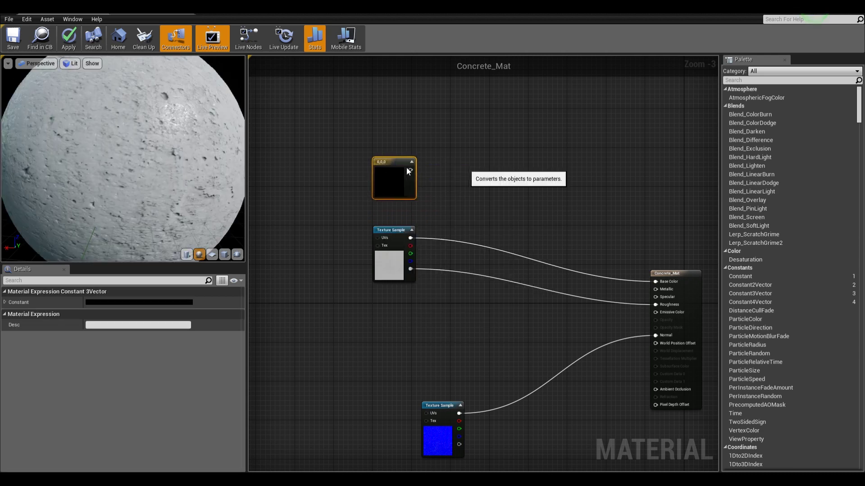
{"action": "mouse_move", "coordinate": [393, 161]}
{"action": "left_mouse_down"}
{"action": "mouse_move", "coordinate": [427, 146]}
{"action": "mouse_move", "coordinate": [388, 152]}
{"action": "left_mouse_up"}
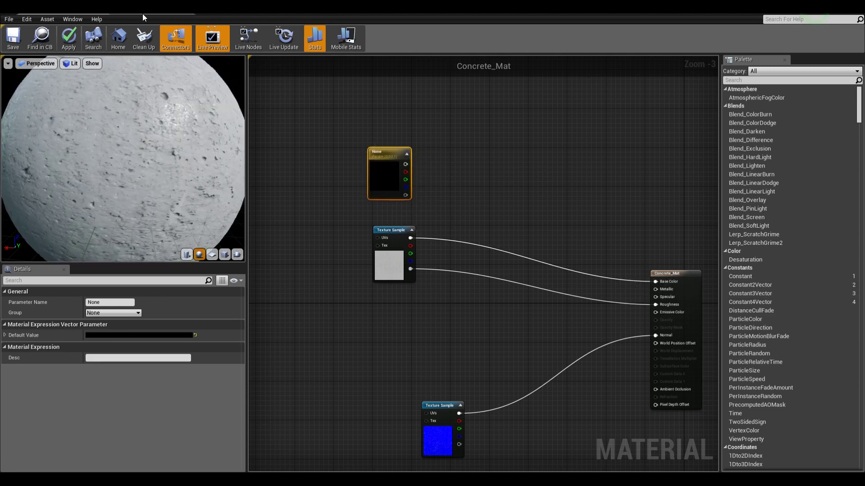
{"action": "right_click_drag", "start_coordinate": [526, 229], "coordinate": [485, 203]}
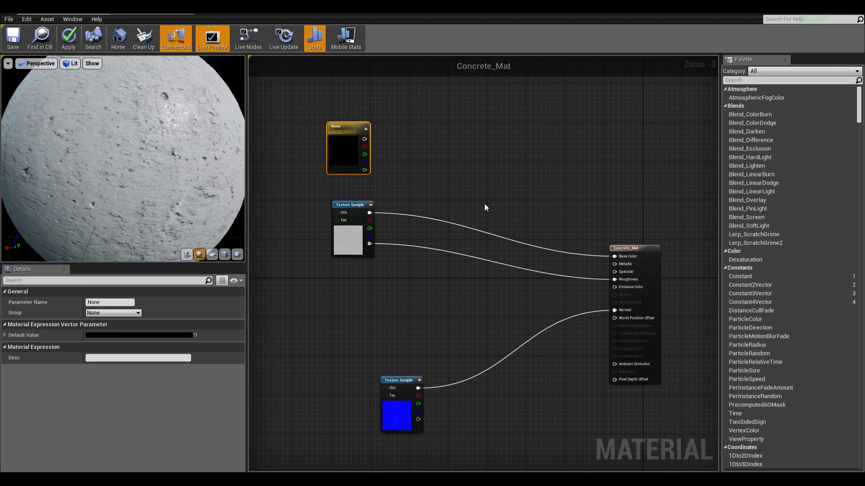
{"action": "left_click_drag", "start_coordinate": [349, 235], "coordinate": [345, 244]}
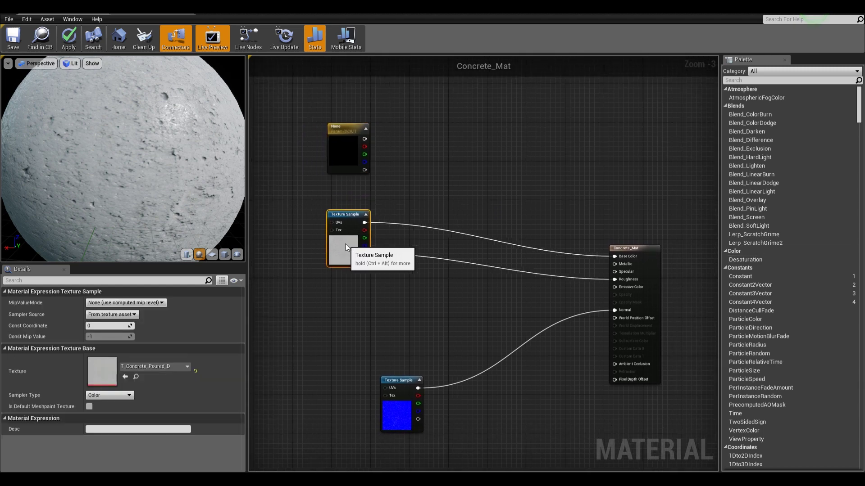
{"action": "left_click", "coordinate": [455, 187]}
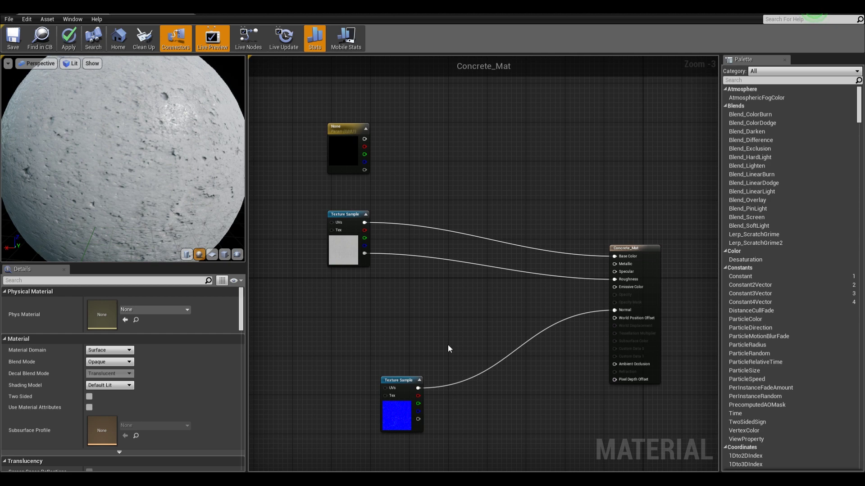
- Add a Blend_Overlay node with the vector parameter as Base and the color texture as Blend, and feed its result into Base Color
{"action": "left_click_drag", "start_coordinate": [748, 200], "coordinate": [484, 160]}
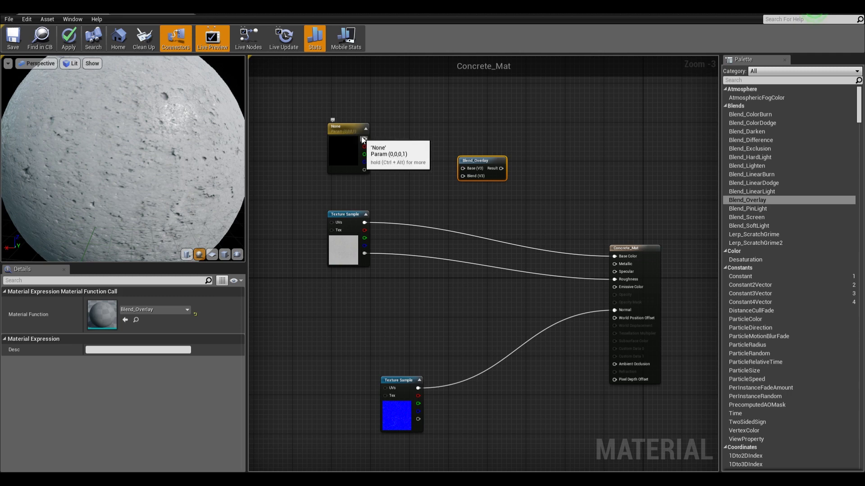
{"action": "left_click_drag", "start_coordinate": [364, 138], "coordinate": [462, 168]}
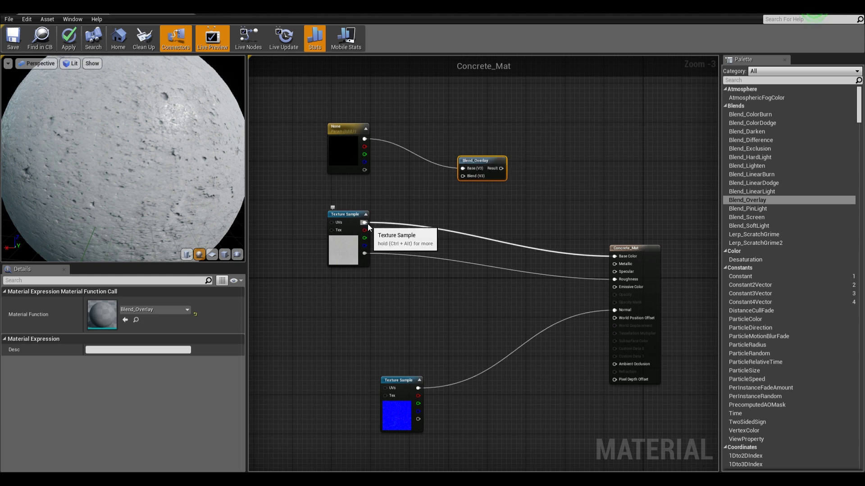
{"action": "left_click_drag", "start_coordinate": [367, 223], "coordinate": [477, 177]}
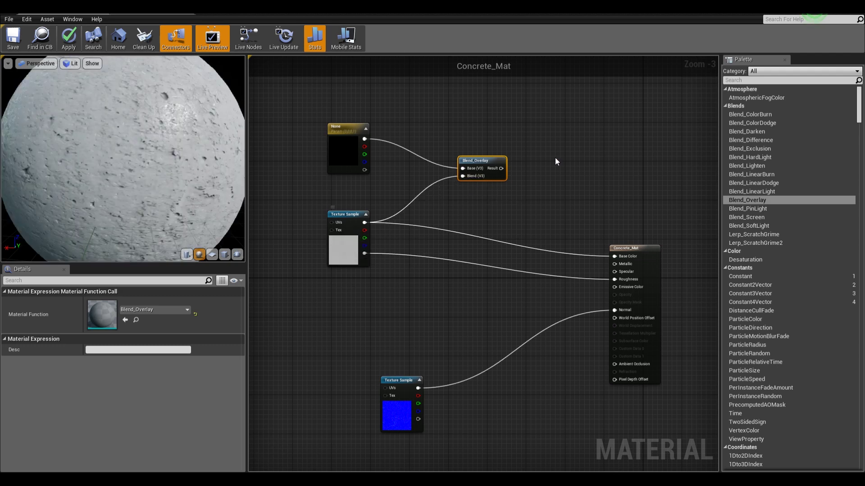
{"action": "left_click_drag", "start_coordinate": [500, 169], "coordinate": [614, 257]}
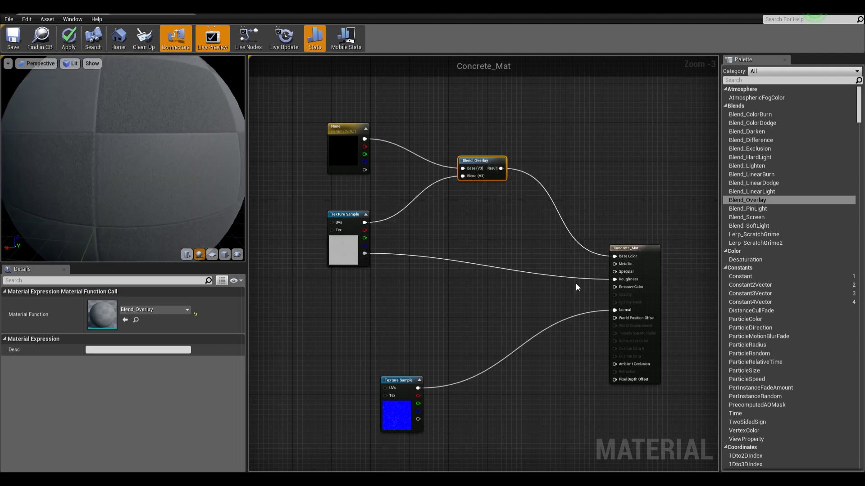
{"action": "right_click_drag", "start_coordinate": [463, 228], "coordinate": [499, 273]}
{"action": "left_click_drag", "start_coordinate": [154, 154], "coordinate": [183, 154]}
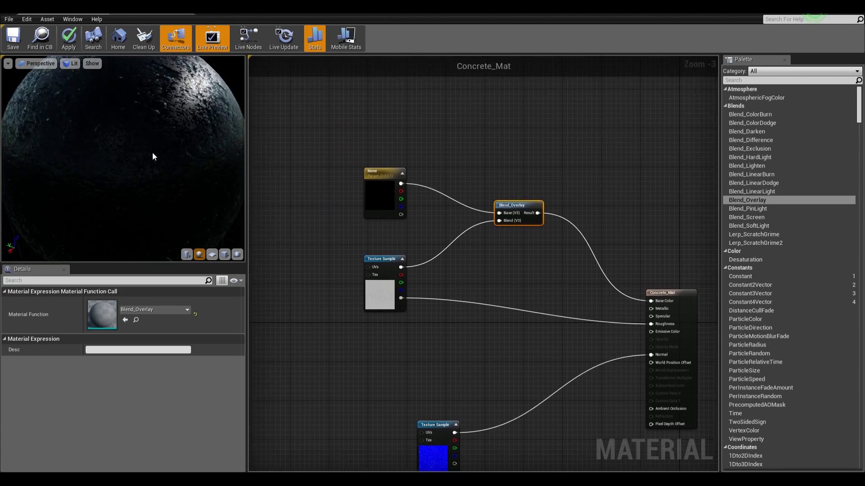
- Set the vector parameter's default color to a brightness value of 0.5 and check the result on the preview sphere
{"action": "left_click", "coordinate": [380, 178]}
{"action": "double_click", "coordinate": [381, 178]}
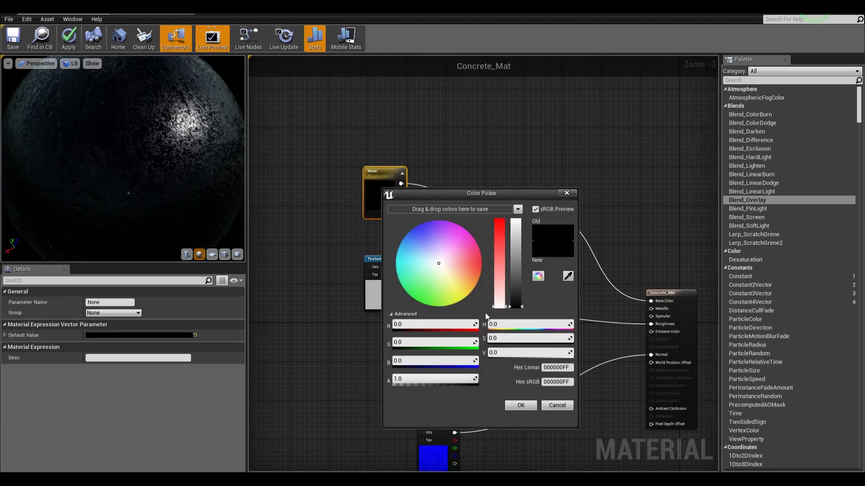
{"action": "left_click", "coordinate": [528, 355]}
{"action": "type", "text": "0.5"}
{"action": "key", "text": "Return"}
{"action": "left_click", "coordinate": [520, 405]}
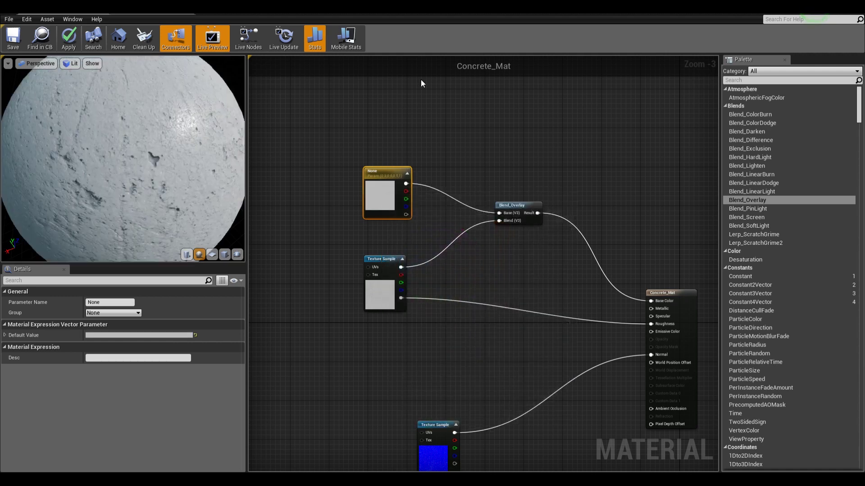
{"action": "left_click_drag", "start_coordinate": [164, 135], "coordinate": [148, 163]}
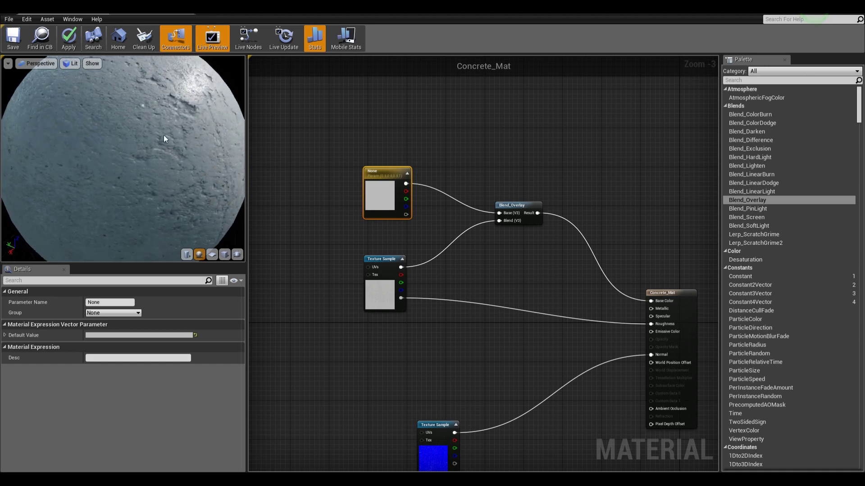
{"action": "left_click_drag", "start_coordinate": [179, 115], "coordinate": [154, 134]}
- Name the vector parameter Wet_tint and assign it to a new group called color
{"action": "left_click", "coordinate": [420, 158]}
{"action": "left_click", "coordinate": [384, 169]}
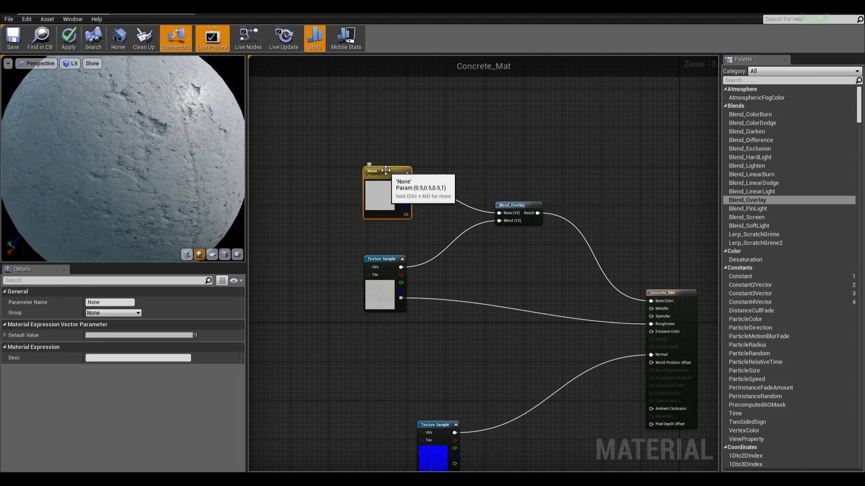
{"action": "left_click", "coordinate": [125, 303]}
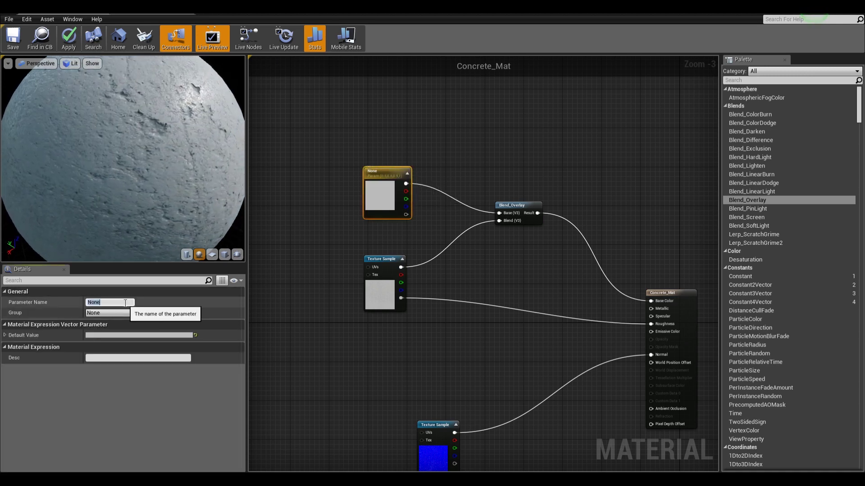
{"action": "type", "text": "Wet_tint"}
{"action": "key", "text": "Return"}
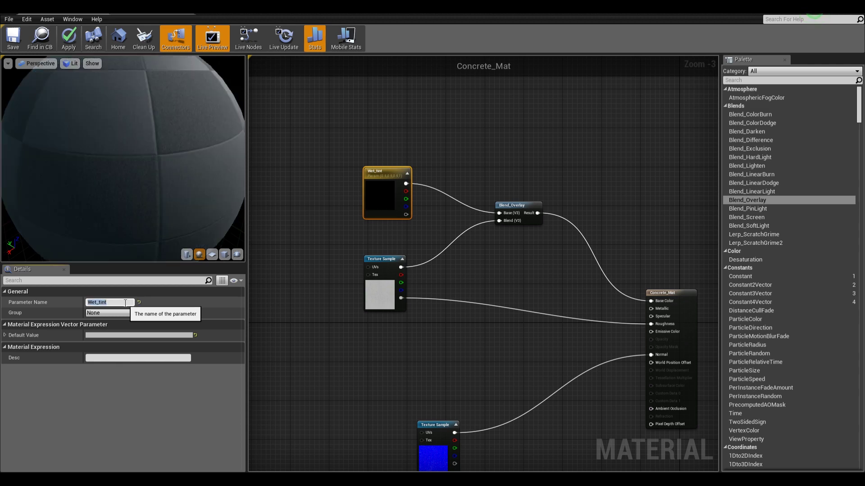
{"action": "left_click", "coordinate": [99, 314]}
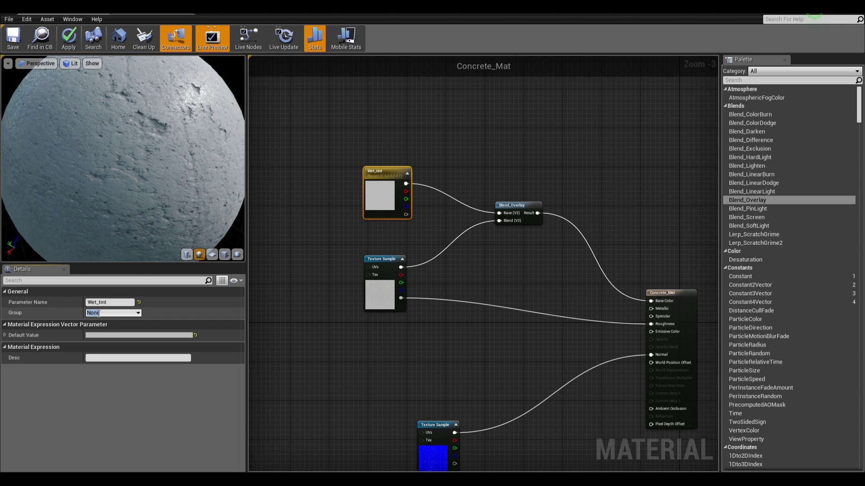
{"action": "type", "text": "color"}
- Shift the Wet_tint, color texture and Blend_Overlay nodes toward the output, tuck the texture under Wet_tint, and save the material
{"action": "right_click_drag", "start_coordinate": [512, 270], "coordinate": [468, 257]}
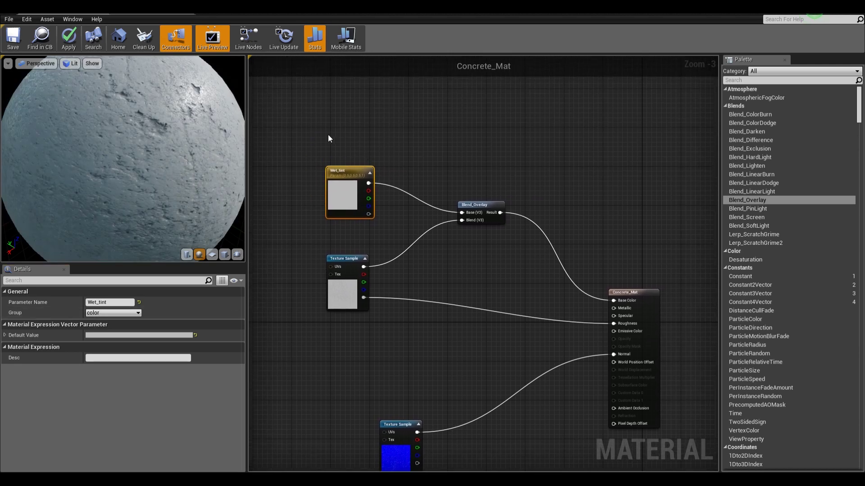
{"action": "left_click_drag", "start_coordinate": [316, 135], "coordinate": [535, 326]}
{"action": "left_click", "coordinate": [510, 282]}
{"action": "left_click_drag", "start_coordinate": [497, 131], "coordinate": [348, 279]}
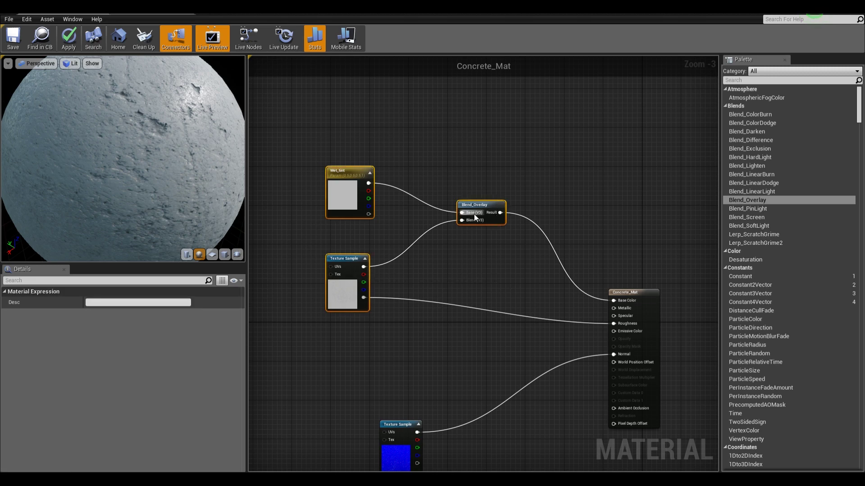
{"action": "left_click_drag", "start_coordinate": [482, 205], "coordinate": [499, 204]}
{"action": "left_click", "coordinate": [492, 156]}
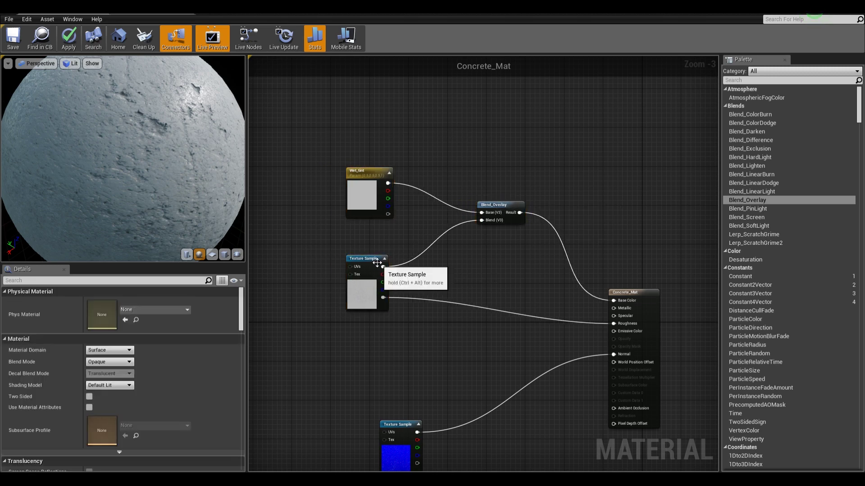
{"action": "left_click_drag", "start_coordinate": [369, 262], "coordinate": [369, 233]}
{"action": "left_click", "coordinate": [341, 311]}
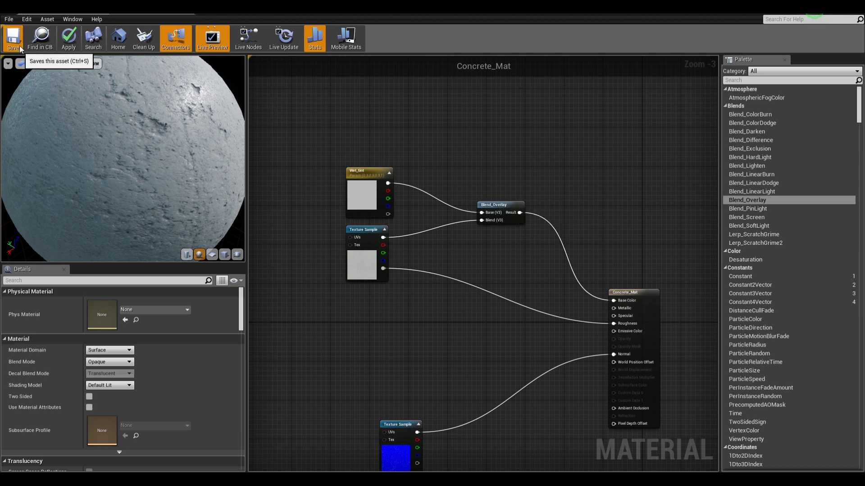
{"action": "key", "text": "ctrl+s"}
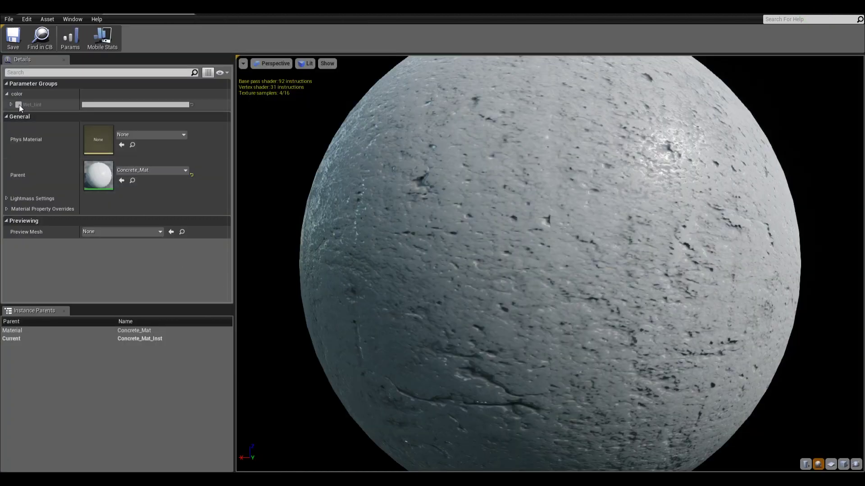
- Narrow the Concrete_Mat_Inst editor window to uncover the level viewport, with readable parameters, and enable the Wet_tint override
{"action": "left_click_drag", "start_coordinate": [318, 7], "coordinate": [429, 23]}
{"action": "left_click_drag", "start_coordinate": [408, 323], "coordinate": [394, 472]}
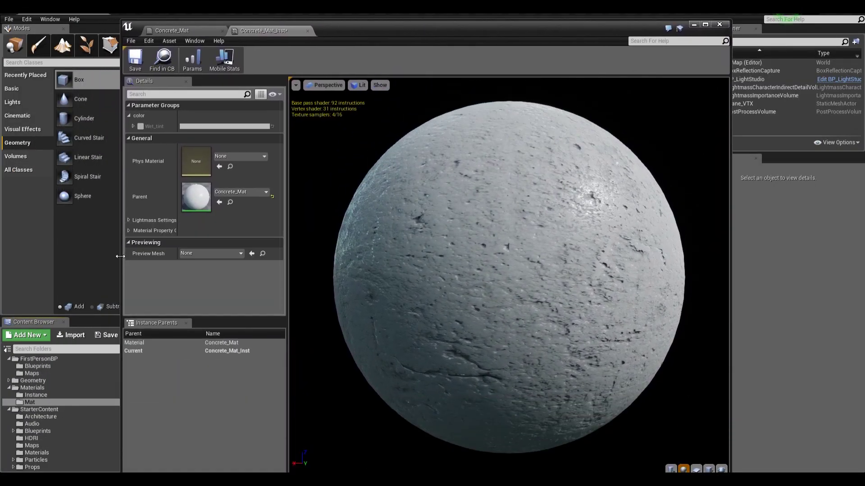
{"action": "left_click_drag", "start_coordinate": [122, 256], "coordinate": [473, 258]}
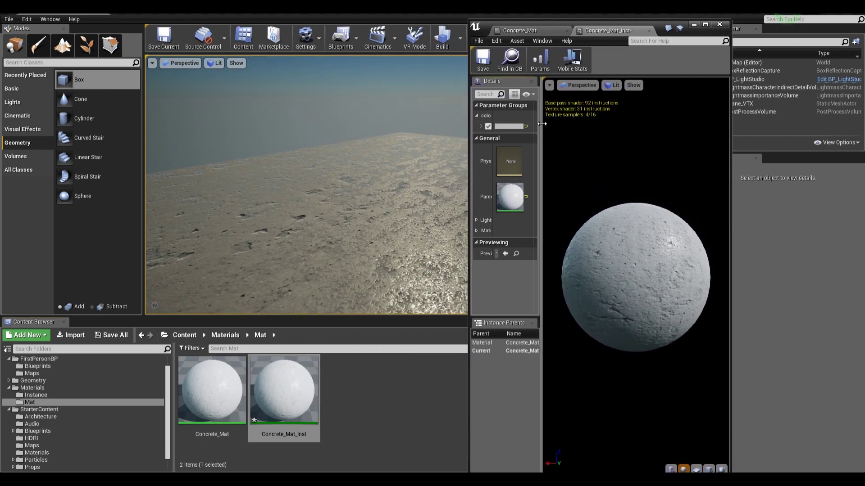
{"action": "left_click_drag", "start_coordinate": [539, 135], "coordinate": [630, 136]}
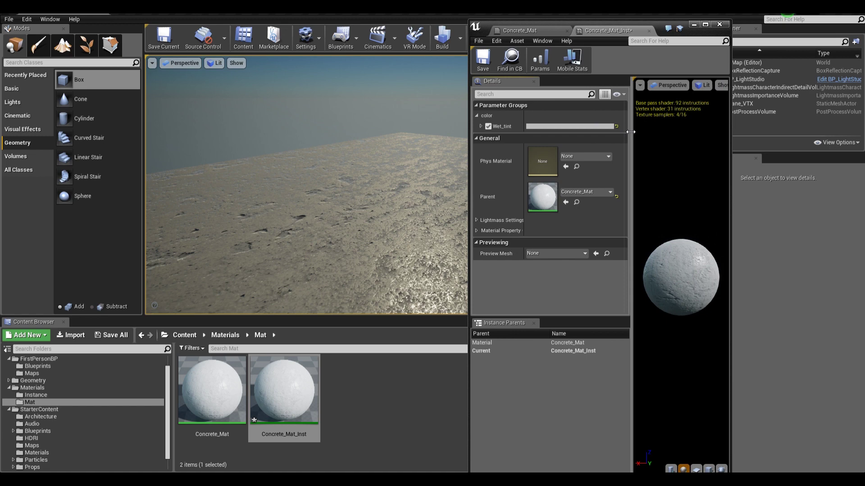
{"action": "left_click", "coordinate": [602, 126]}
{"action": "left_click_drag", "start_coordinate": [658, 205], "coordinate": [648, 180]}
{"action": "key", "text": "Escape"}
- Close the Wet_tint color picker unchanged and apply Concrete_Mat_Inst to the plane in the level viewport
{"action": "left_click", "coordinate": [594, 127]}
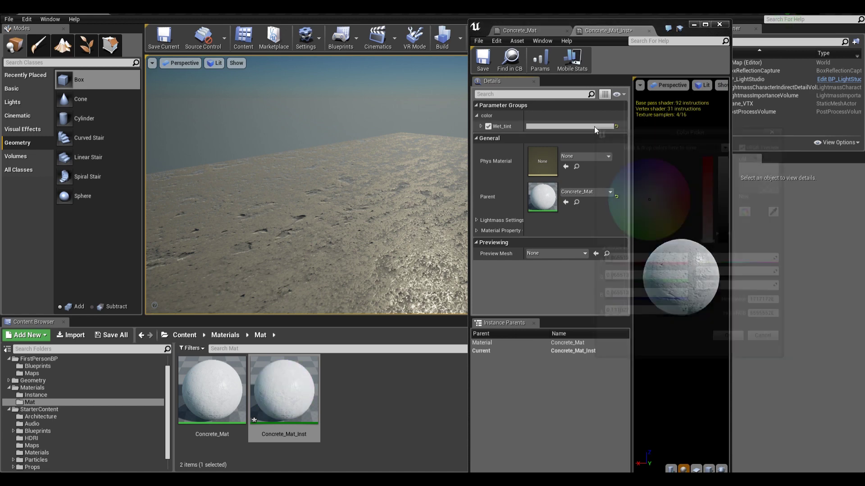
{"action": "left_click", "coordinate": [726, 346]}
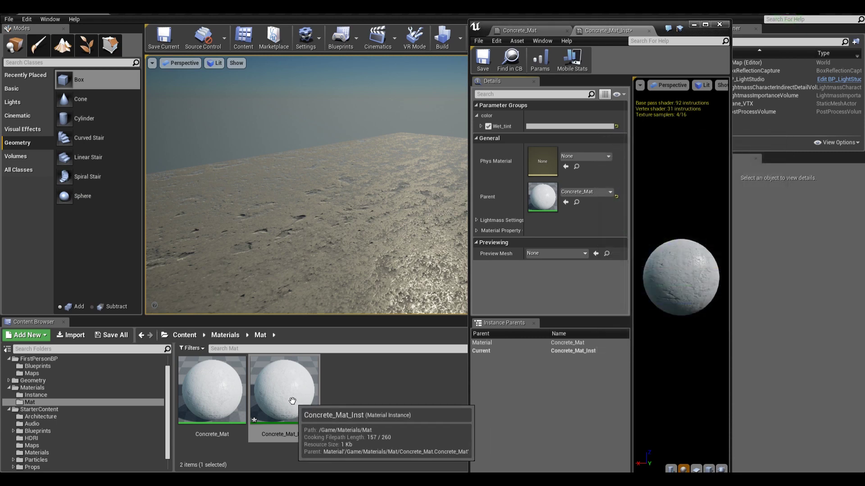
{"action": "left_click_drag", "start_coordinate": [288, 396], "coordinate": [331, 255]}
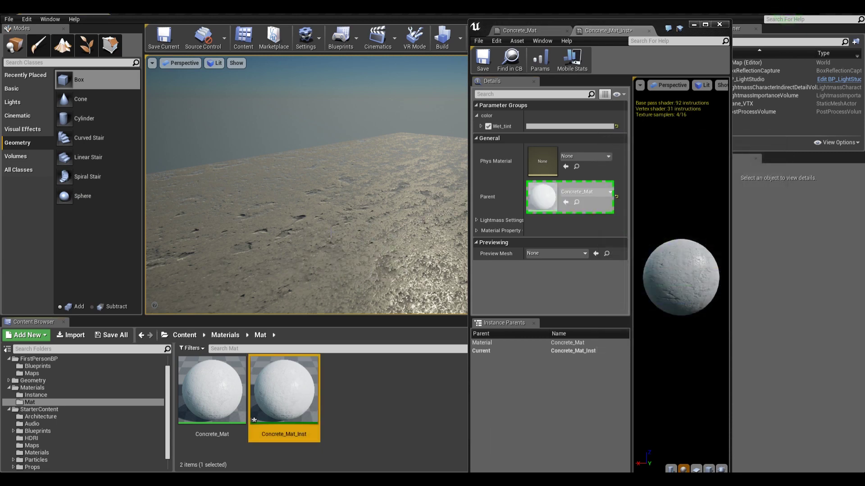
- Try a slightly bluish Wet_tint on the plane through the material instance, and undo the tint change
{"action": "left_click", "coordinate": [588, 127]}
{"action": "mouse_move", "coordinate": [647, 204]}
{"action": "left_mouse_down"}
{"action": "mouse_move", "coordinate": [651, 183]}
{"action": "mouse_move", "coordinate": [643, 231]}
{"action": "mouse_move", "coordinate": [644, 199]}
{"action": "mouse_move", "coordinate": [654, 219]}
{"action": "mouse_move", "coordinate": [651, 203]}
{"action": "left_mouse_up"}
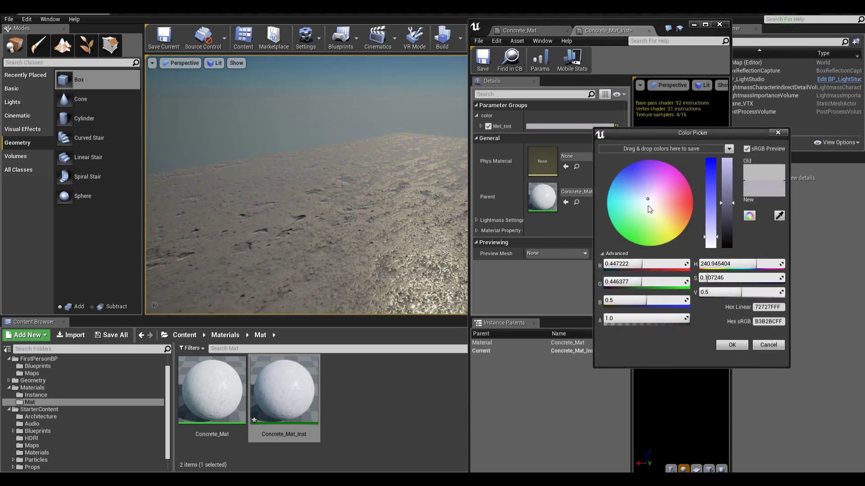
{"action": "key", "text": "ctrl+z"}
- Try a darker Wet_tint brightness while inspecting the plane in the level, and discard the color change
{"action": "left_click", "coordinate": [589, 128]}
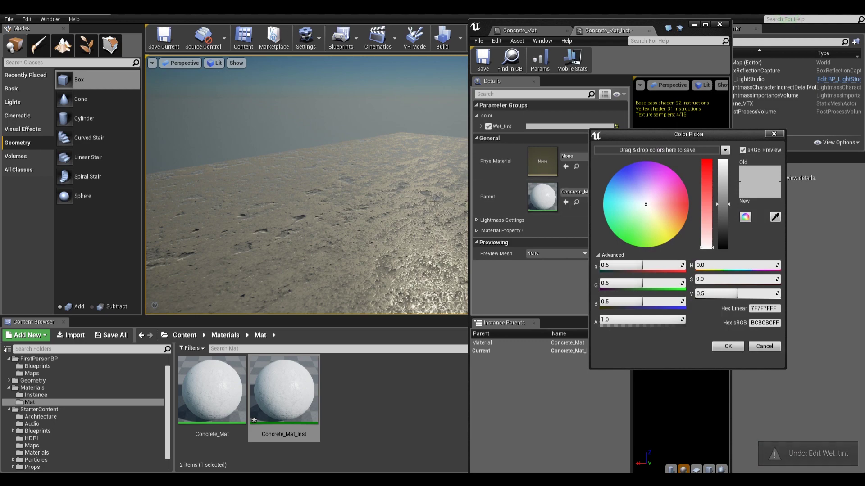
{"action": "right_click_drag", "start_coordinate": [431, 198], "coordinate": [406, 198]}
{"action": "left_click_drag", "start_coordinate": [734, 204], "coordinate": [731, 218]}
{"action": "right_click_drag", "start_coordinate": [405, 222], "coordinate": [405, 246]}
{"action": "left_click", "coordinate": [761, 350]}
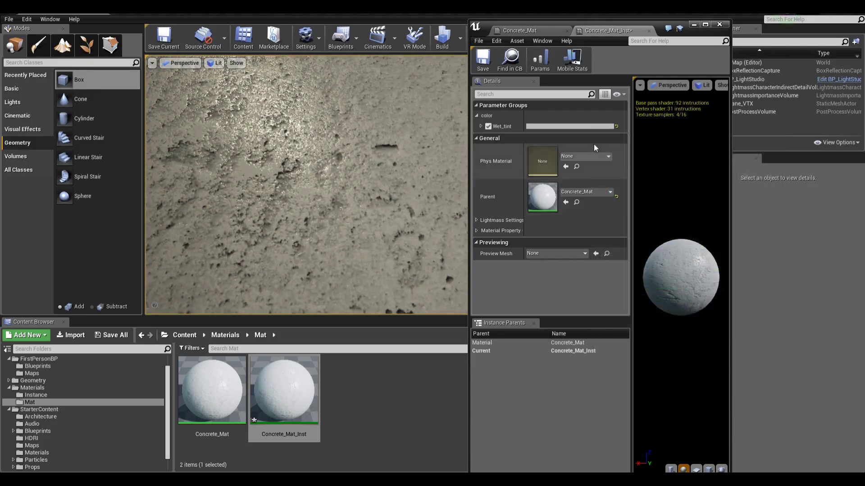
- Return to the Concrete_Mat graph and move the color Texture Sample node slightly further below Wet_tint
{"action": "left_click_drag", "start_coordinate": [652, 26], "coordinate": [625, 29]}
{"action": "right_click_drag", "start_coordinate": [414, 175], "coordinate": [383, 151]}
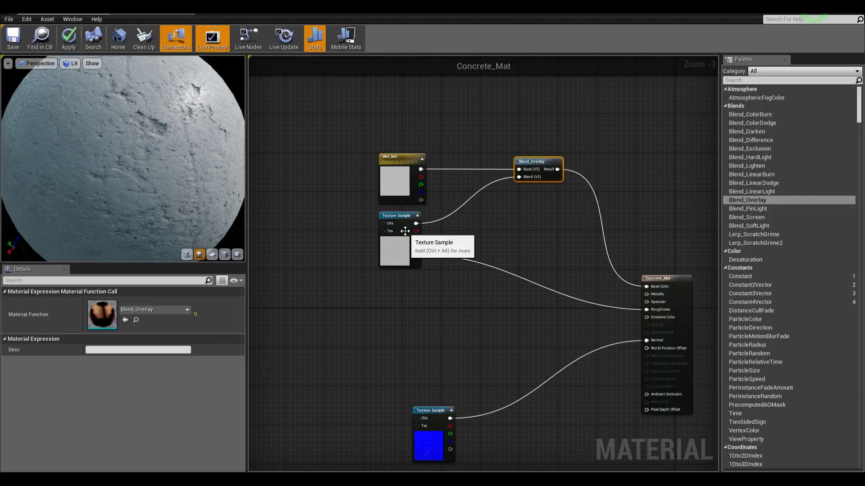
{"action": "left_click", "coordinate": [405, 233]}
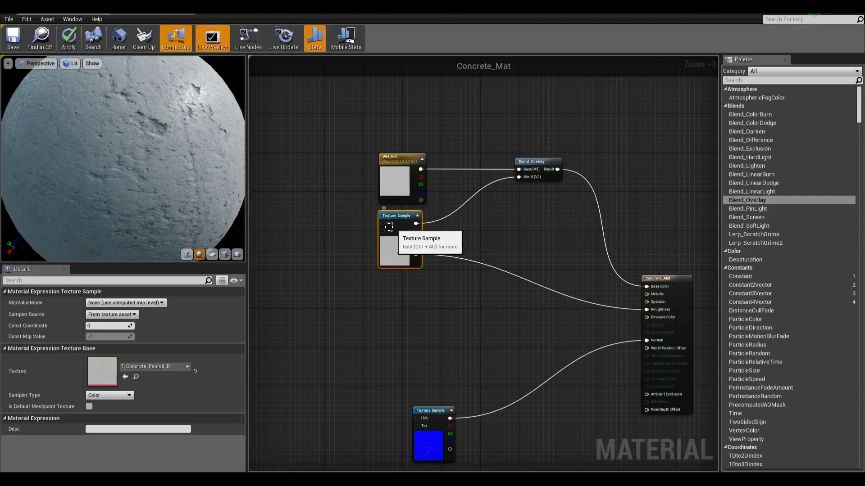
{"action": "left_click", "coordinate": [405, 173]}
{"action": "left_click_drag", "start_coordinate": [399, 253], "coordinate": [395, 262]}
{"action": "left_click", "coordinate": [568, 268]}
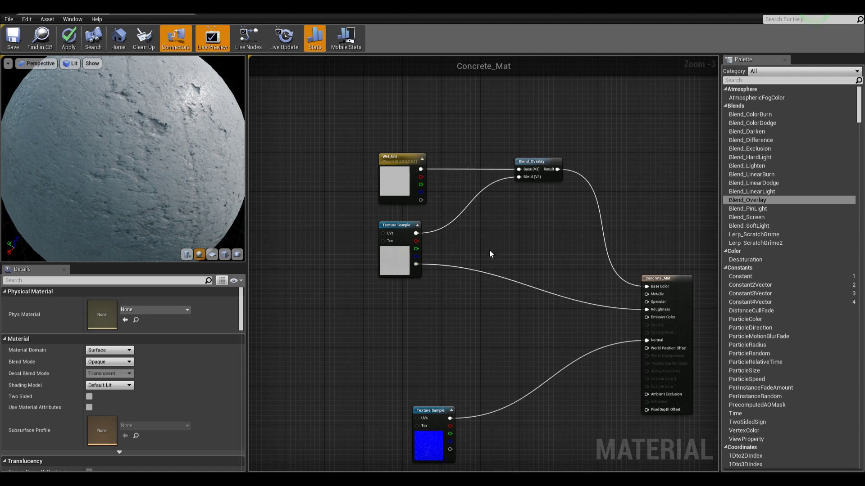
{"action": "right_click_drag", "start_coordinate": [553, 254], "coordinate": [556, 258]}
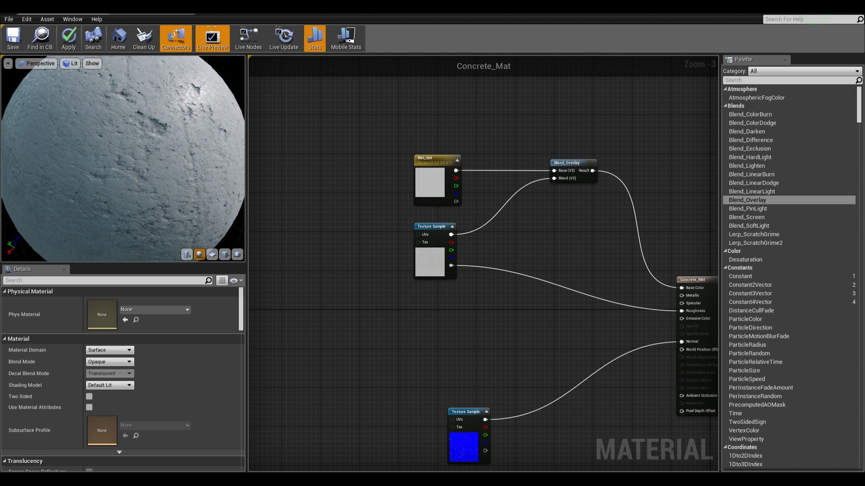
- Switch to Photoshop and paint a large black area on the A ---> Alpha layer's mask to reveal green layer B
{"action": "mouse_move", "coordinate": [166, 478]}
{"action": "left_click", "coordinate": [182, 445]}
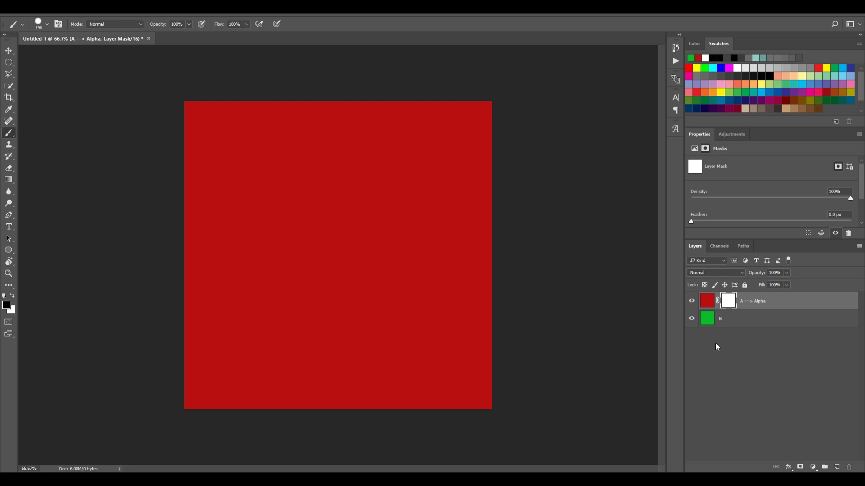
{"action": "left_click", "coordinate": [706, 301]}
{"action": "left_click", "coordinate": [703, 324]}
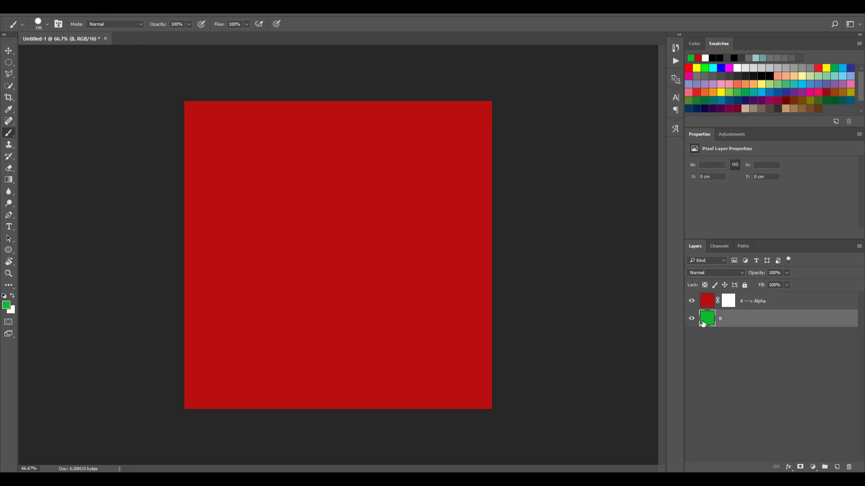
{"action": "left_click", "coordinate": [729, 304]}
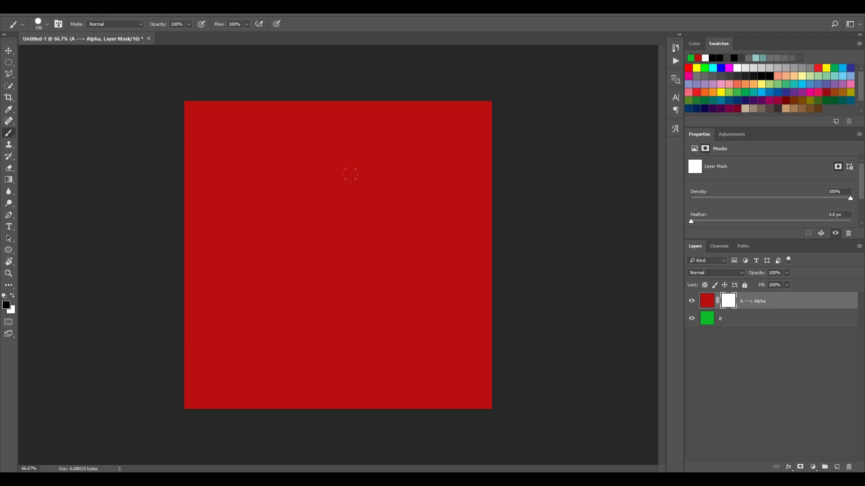
{"action": "mouse_move", "coordinate": [350, 174]}
{"action": "left_mouse_down"}
{"action": "mouse_move", "coordinate": [342, 297]}
{"action": "mouse_move", "coordinate": [234, 256]}
{"action": "mouse_move", "coordinate": [310, 279]}
{"action": "left_mouse_up"}
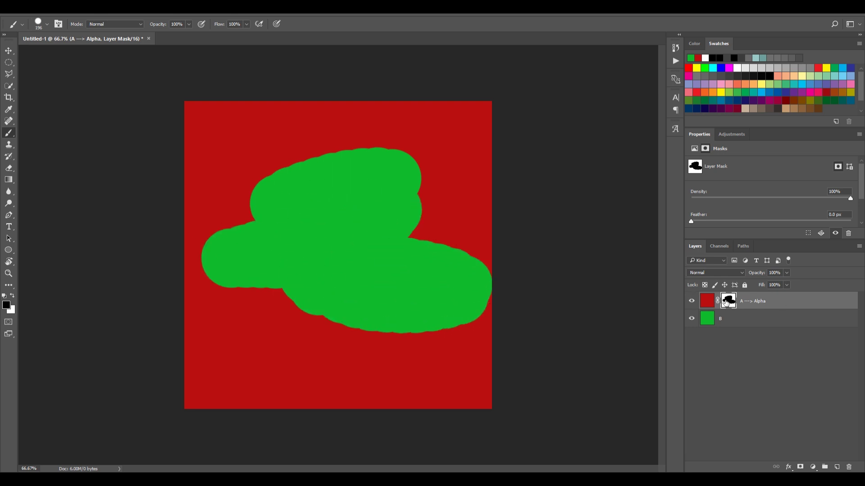
- Examine how the mask combines red layer A and green layer B by toggling layer visibility, disabling the mask and viewing it alone
{"action": "left_click", "coordinate": [726, 304], "text": "alt"}
{"action": "left_click", "coordinate": [709, 302]}
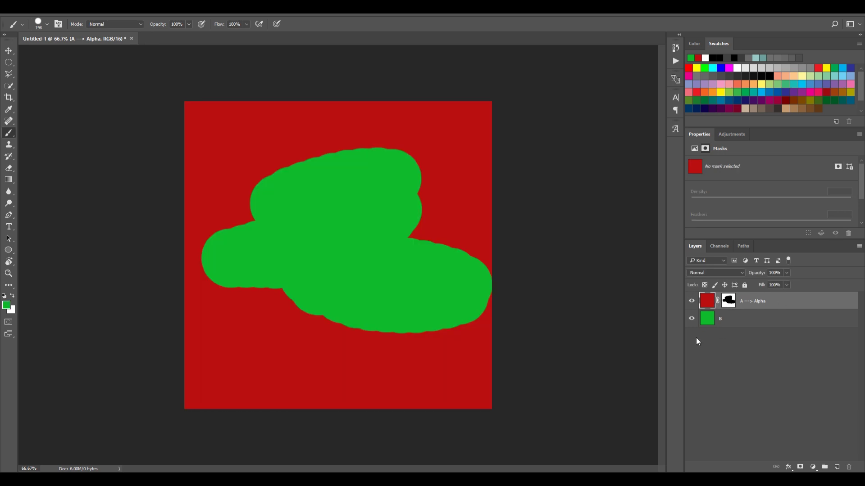
{"action": "left_click", "coordinate": [691, 317]}
{"action": "left_click", "coordinate": [690, 318]}
{"action": "left_click", "coordinate": [728, 302], "text": "shift"}
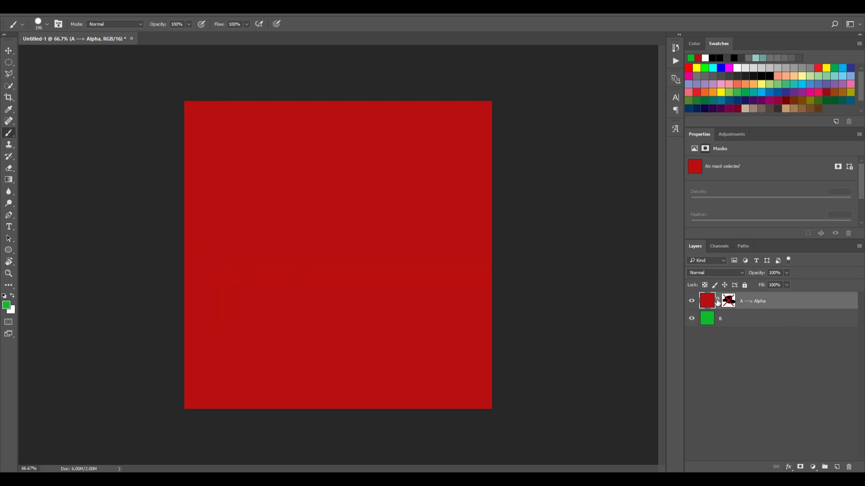
{"action": "left_click", "coordinate": [708, 319]}
{"action": "left_click", "coordinate": [691, 301]}
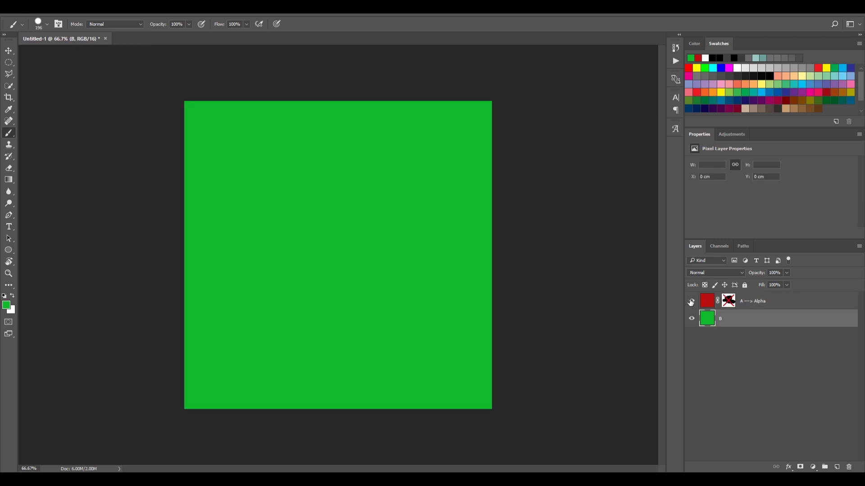
{"action": "left_click", "coordinate": [691, 301]}
{"action": "left_click", "coordinate": [728, 301], "text": "shift"}
{"action": "left_click", "coordinate": [729, 304], "text": "alt"}
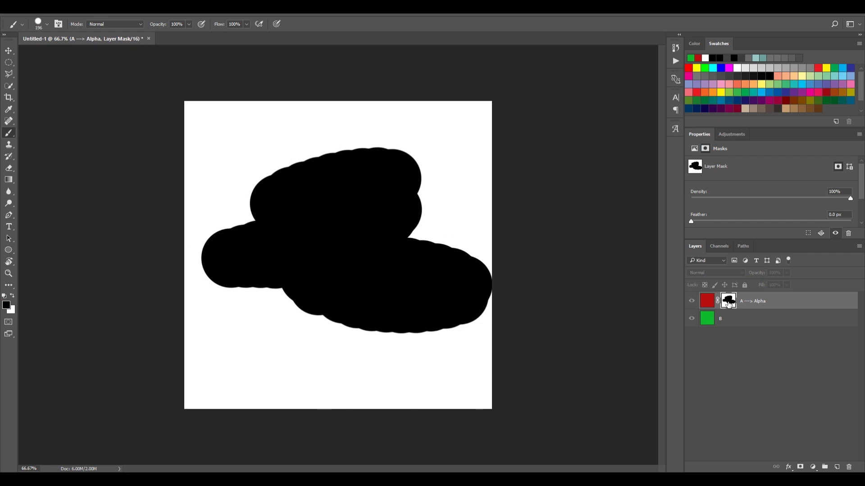
{"action": "left_click", "coordinate": [729, 305], "text": "alt"}
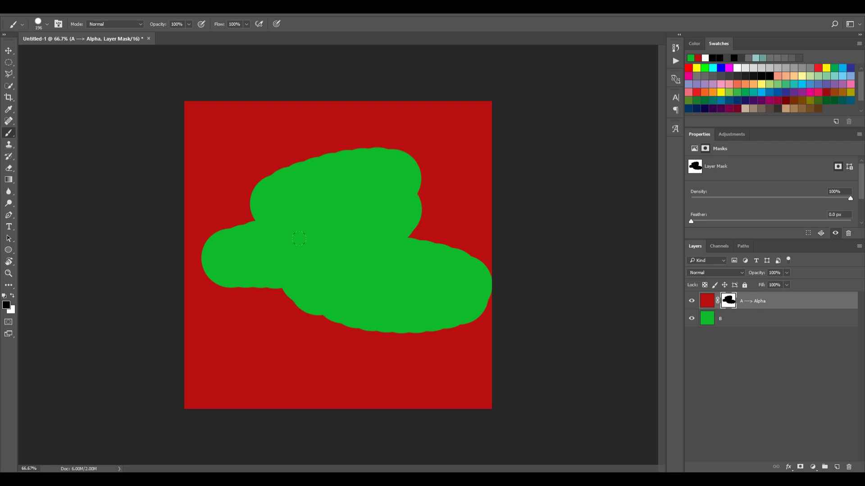
- Set the brush opacity to 37% and paint white over the masked area to partly restore the red layer
{"action": "left_click", "coordinate": [188, 26]}
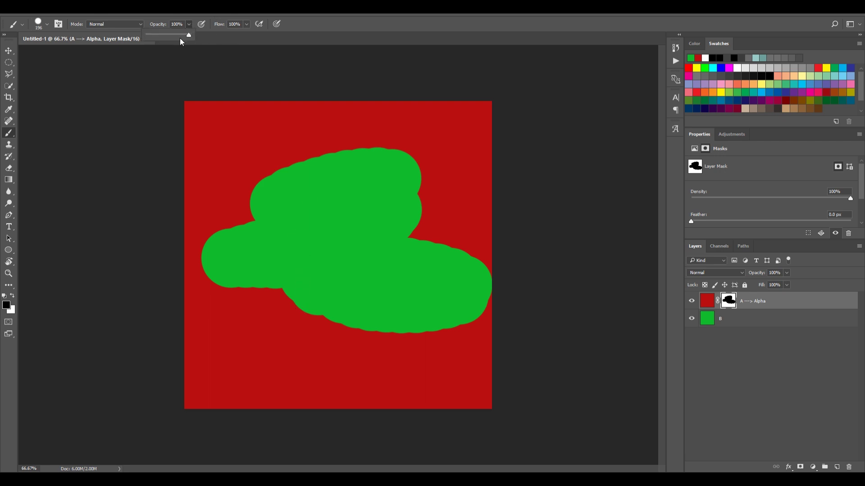
{"action": "left_click_drag", "start_coordinate": [170, 35], "coordinate": [162, 35]}
{"action": "key", "text": "x"}
{"action": "mouse_move", "coordinate": [325, 210]}
{"action": "left_mouse_down"}
{"action": "mouse_move", "coordinate": [303, 212]}
{"action": "mouse_move", "coordinate": [333, 193]}
{"action": "mouse_move", "coordinate": [366, 227]}
{"action": "mouse_move", "coordinate": [371, 258]}
{"action": "mouse_move", "coordinate": [335, 261]}
{"action": "left_mouse_up"}
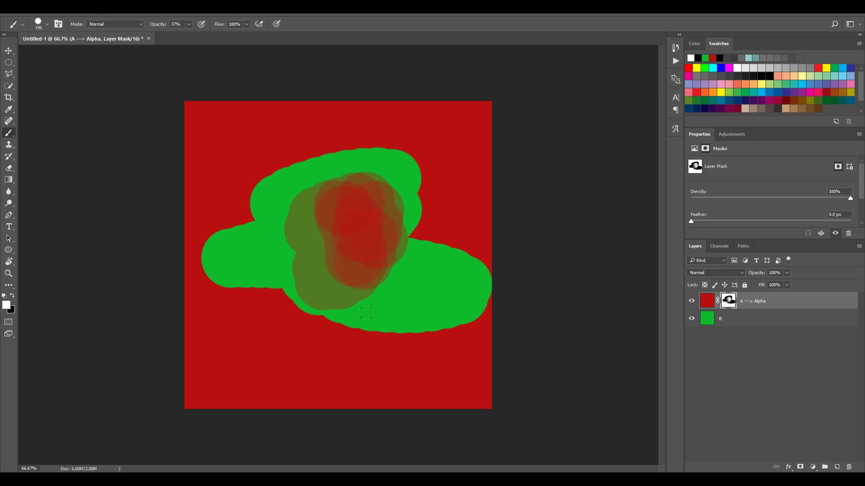
{"action": "mouse_move", "coordinate": [391, 210]}
{"action": "left_mouse_down"}
{"action": "mouse_move", "coordinate": [407, 238]}
{"action": "mouse_move", "coordinate": [424, 236]}
{"action": "left_mouse_up"}
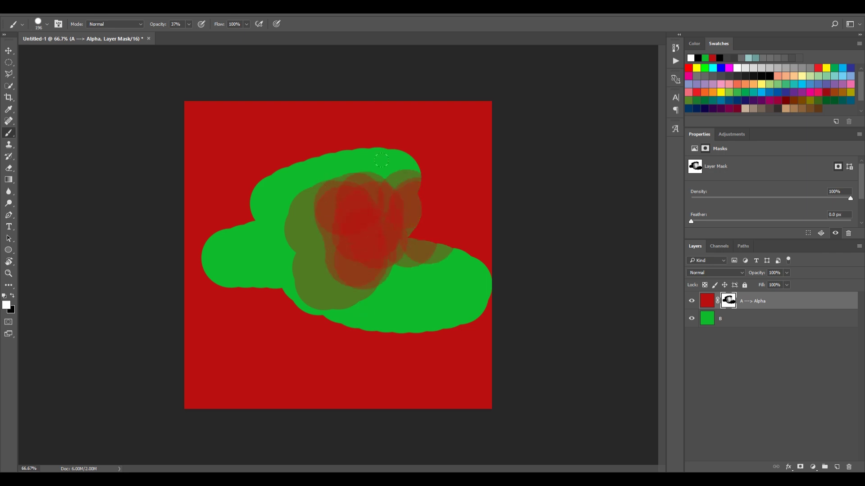
{"action": "mouse_move", "coordinate": [402, 176]}
{"action": "left_mouse_down"}
{"action": "mouse_move", "coordinate": [419, 232]}
{"action": "mouse_move", "coordinate": [378, 158]}
{"action": "mouse_move", "coordinate": [302, 176]}
{"action": "mouse_move", "coordinate": [263, 197]}
{"action": "left_mouse_up"}
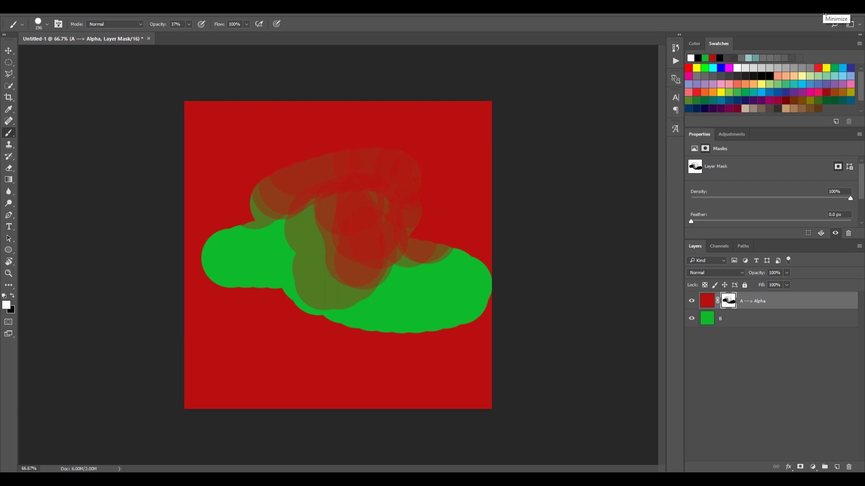
- Switch back to Unreal's Concrete_Mat graph, add a Lerp node and place it below Blend_Overlay
{"action": "left_click", "coordinate": [823, 14]}
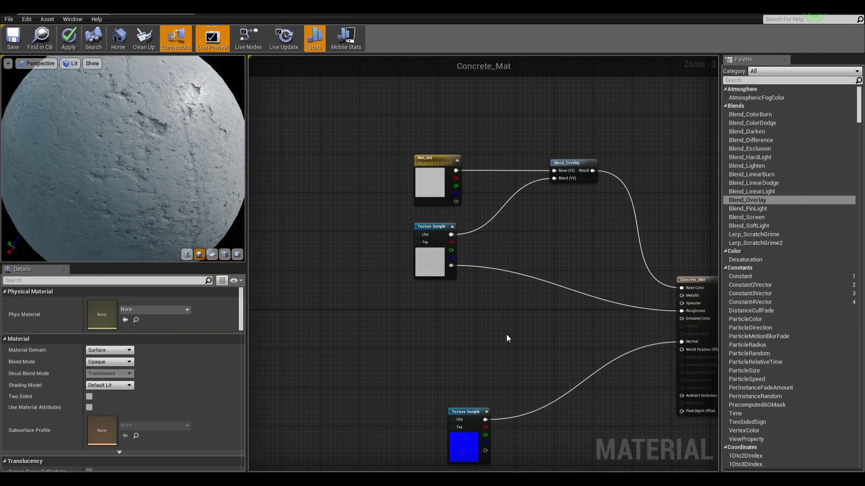
{"action": "left_click", "coordinate": [507, 315]}
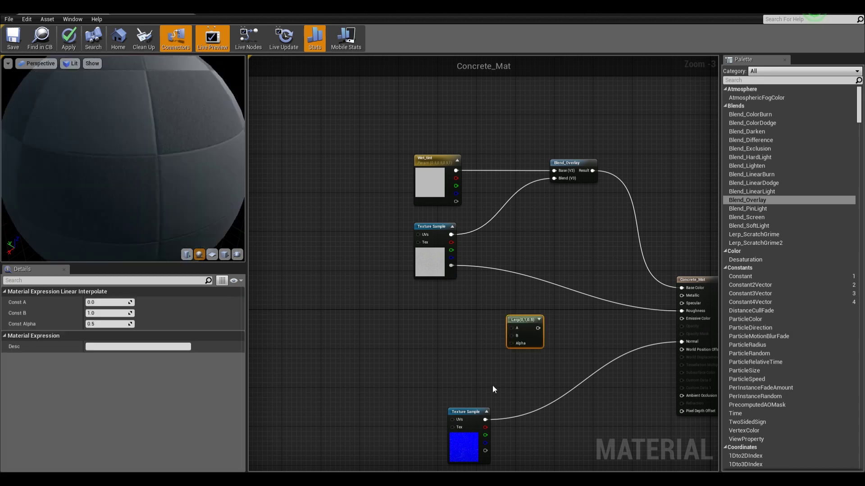
{"action": "left_click_drag", "start_coordinate": [523, 324], "coordinate": [482, 387]}
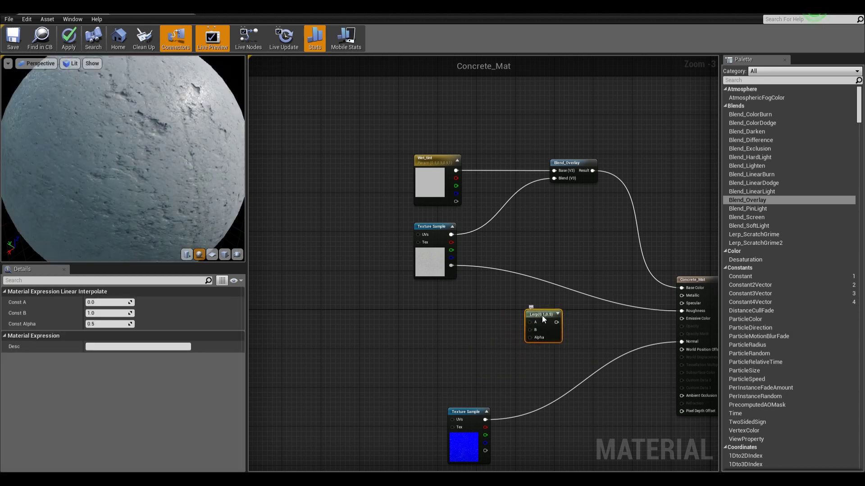
{"action": "left_click_drag", "start_coordinate": [541, 316], "coordinate": [596, 239]}
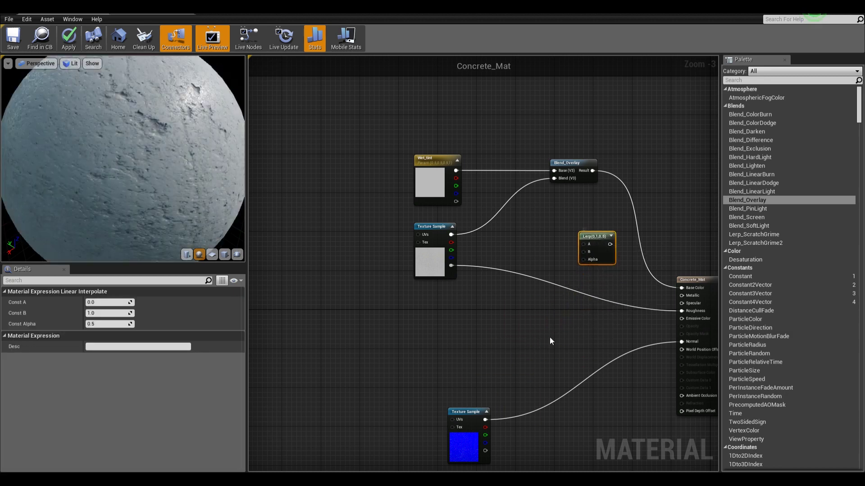
- Add a VertexColor node and place it to the left of and below the color Texture Sample
{"action": "right_click", "coordinate": [363, 327]}
{"action": "type", "text": "vert"}
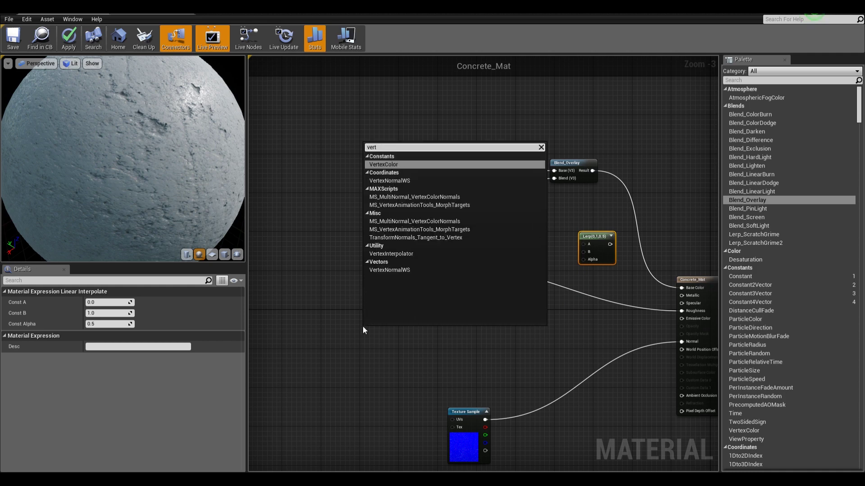
{"action": "key", "text": "Return"}
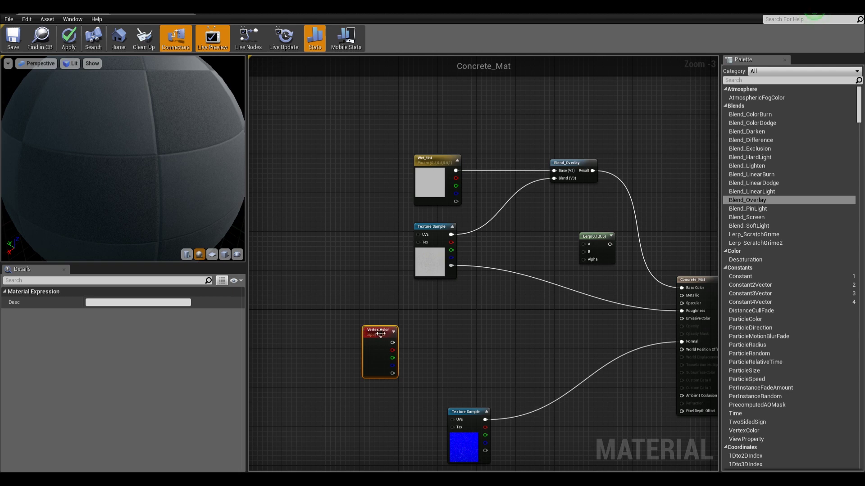
{"action": "left_click_drag", "start_coordinate": [381, 334], "coordinate": [324, 319]}
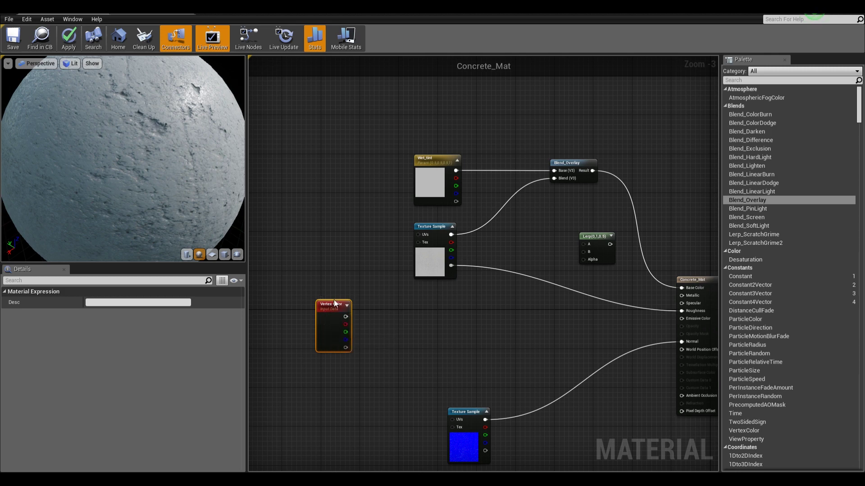
{"action": "left_click_drag", "start_coordinate": [327, 304], "coordinate": [357, 299]}
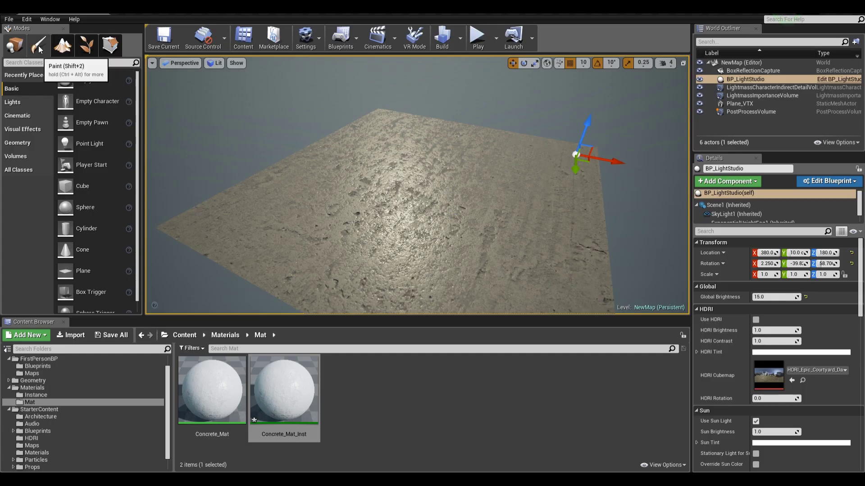
- Select Plane_VTX in the level, enter vertex color painting with only the Red channel enabled, and set Color View Mode to RGB Channels
{"action": "left_click", "coordinate": [354, 183]}
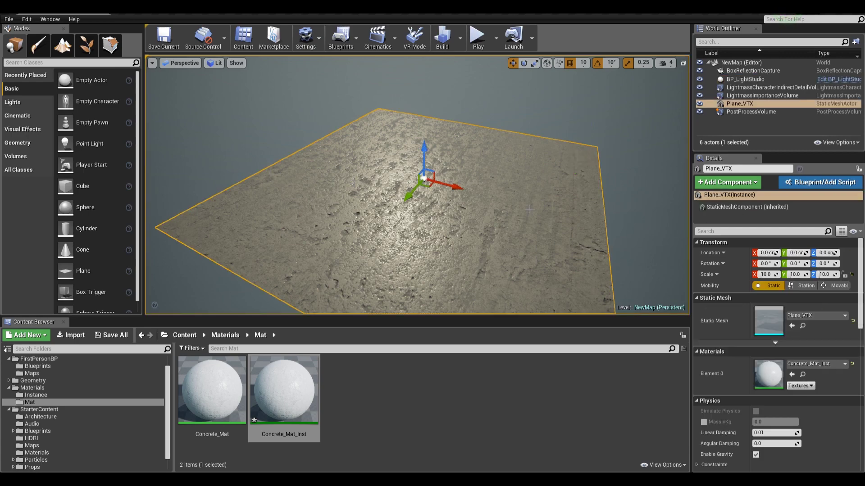
{"action": "left_click", "coordinate": [37, 45]}
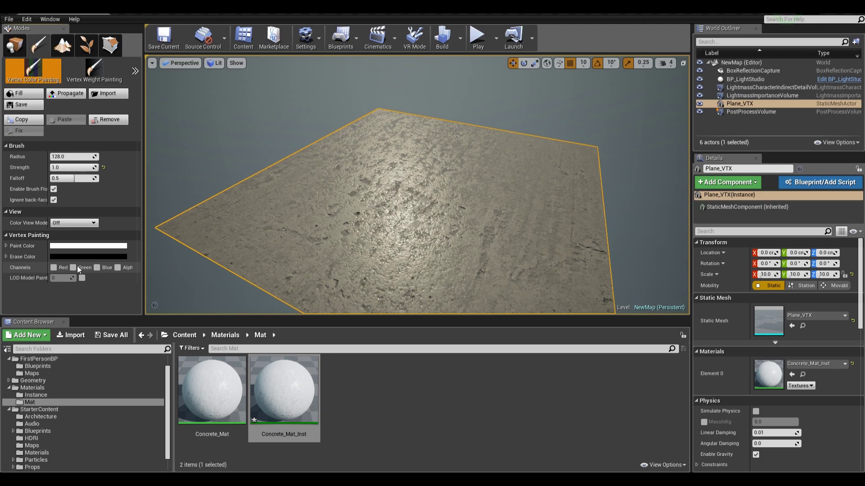
{"action": "left_click", "coordinate": [54, 268]}
{"action": "mouse_move", "coordinate": [397, 185]}
{"action": "right_mouse_down"}
{"action": "mouse_move", "coordinate": [403, 211]}
{"action": "mouse_move", "coordinate": [394, 198]}
{"action": "right_mouse_up"}
{"action": "left_click", "coordinate": [74, 223]}
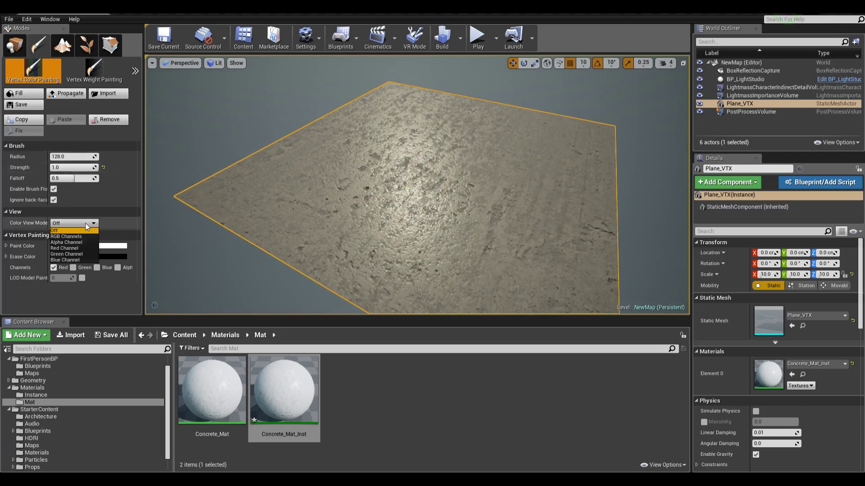
{"action": "left_click", "coordinate": [81, 240]}
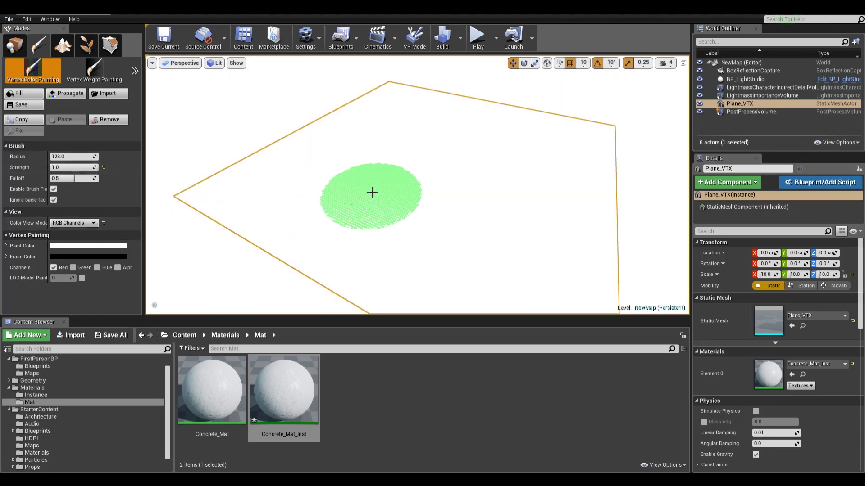
- Set the paint color to black and fill all of Plane_VTX's Red channel vertex colors with it
{"action": "right_click_drag", "start_coordinate": [370, 191], "coordinate": [372, 193]}
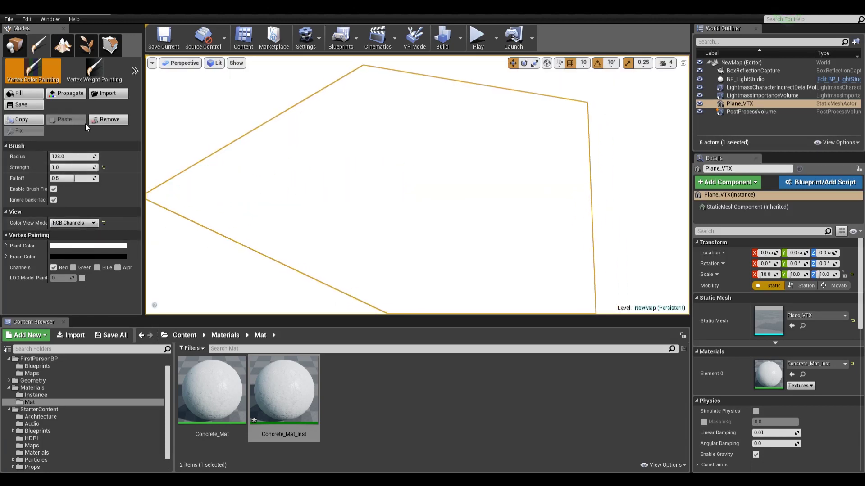
{"action": "left_click", "coordinate": [114, 245]}
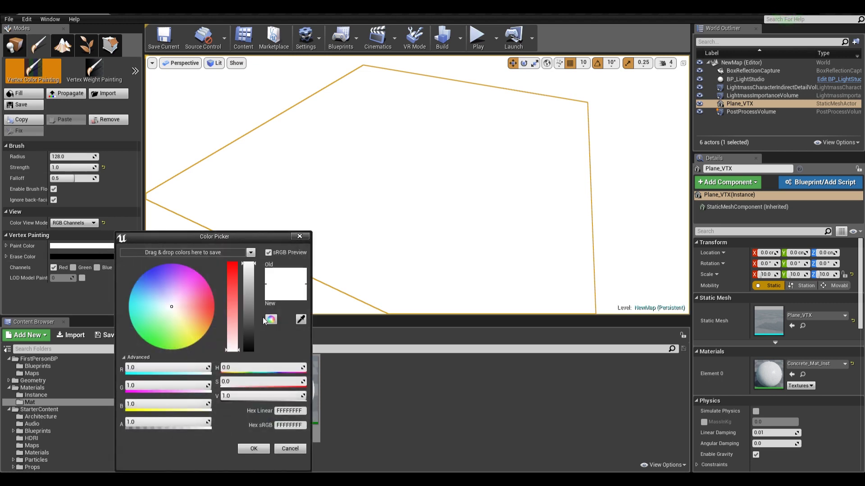
{"action": "left_click_drag", "start_coordinate": [249, 303], "coordinate": [250, 423]}
{"action": "left_click", "coordinate": [243, 448]}
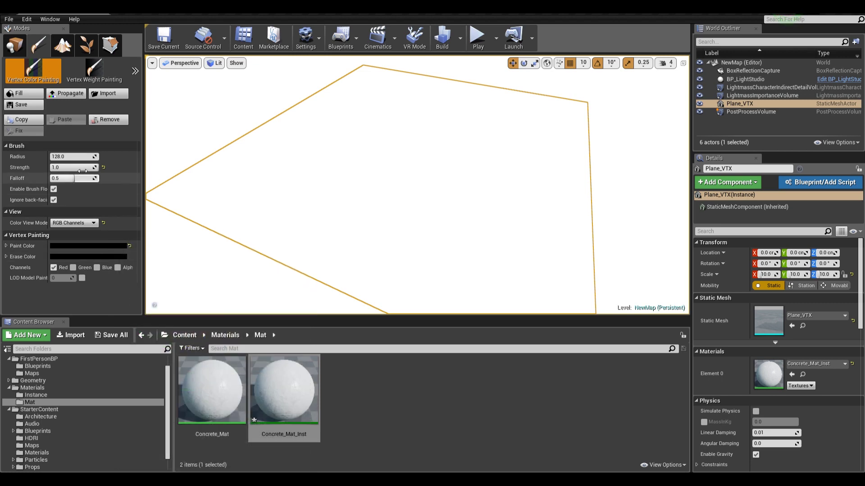
{"action": "left_click", "coordinate": [42, 95]}
{"action": "mouse_move", "coordinate": [433, 208]}
{"action": "right_mouse_down"}
{"action": "mouse_move", "coordinate": [451, 191]}
{"action": "mouse_move", "coordinate": [428, 168]}
{"action": "right_mouse_up"}
- Set the paint color back to white, with a brush radius of about 62.37 and a falloff of 1.0
{"action": "left_click", "coordinate": [114, 246]}
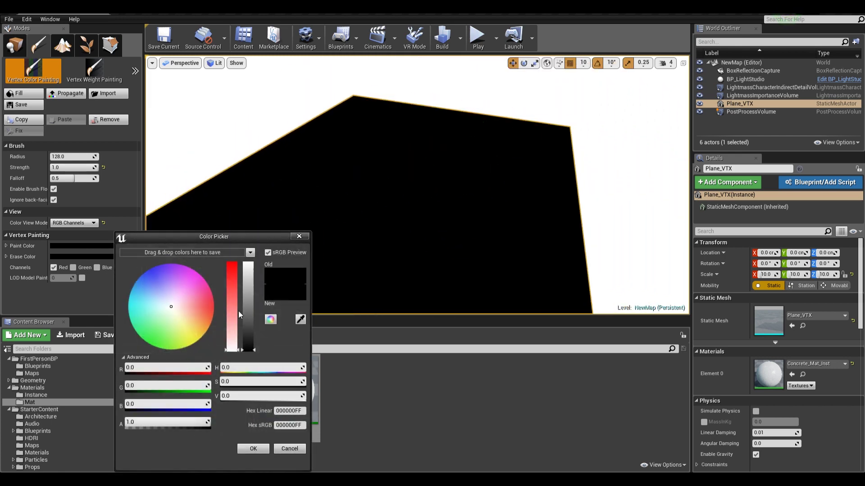
{"action": "left_click_drag", "start_coordinate": [248, 316], "coordinate": [251, 244]}
{"action": "left_click", "coordinate": [261, 450]}
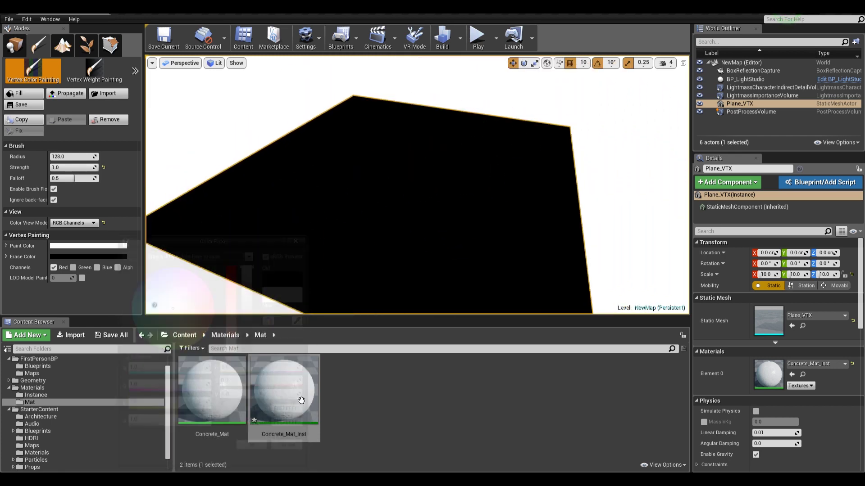
{"action": "mouse_move", "coordinate": [433, 181]}
{"action": "right_mouse_down"}
{"action": "mouse_move", "coordinate": [451, 180]}
{"action": "mouse_move", "coordinate": [433, 180]}
{"action": "right_mouse_up"}
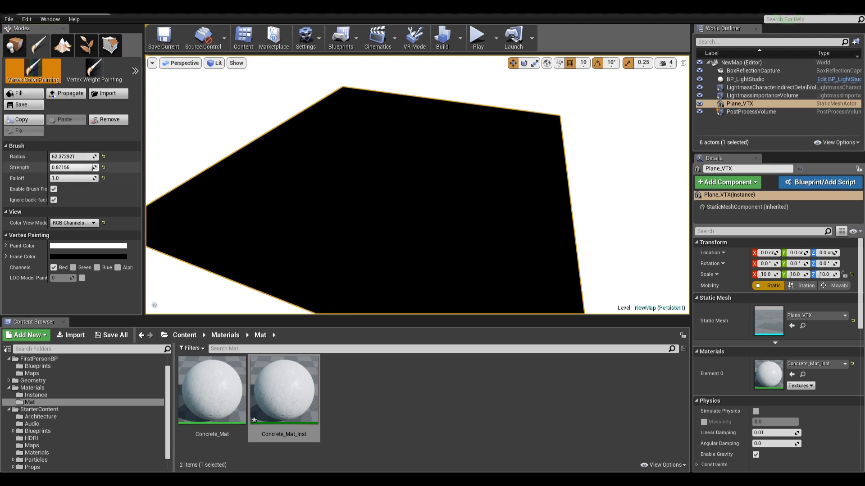
- Try white strokes in the plane's Red channel at several brush strengths, including 0.2, and undo them
{"action": "mouse_move", "coordinate": [396, 145]}
{"action": "left_mouse_down"}
{"action": "mouse_move", "coordinate": [386, 193]}
{"action": "mouse_move", "coordinate": [319, 207]}
{"action": "mouse_move", "coordinate": [362, 162]}
{"action": "mouse_move", "coordinate": [398, 200]}
{"action": "mouse_move", "coordinate": [442, 152]}
{"action": "mouse_move", "coordinate": [397, 222]}
{"action": "mouse_move", "coordinate": [320, 194]}
{"action": "mouse_move", "coordinate": [333, 151]}
{"action": "left_mouse_up"}
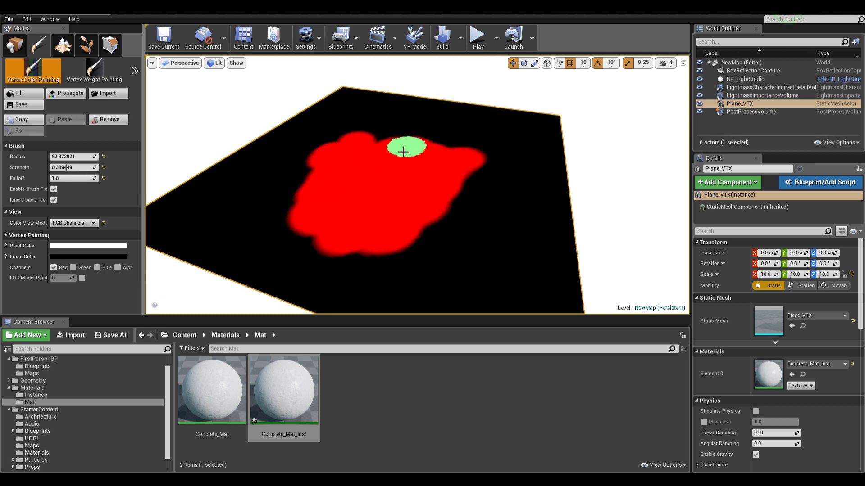
{"action": "key", "text": "ctrl+z"}
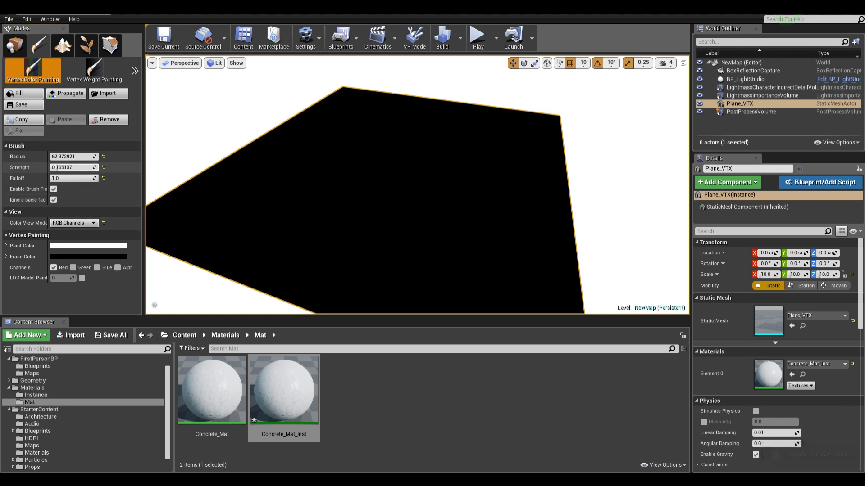
{"action": "mouse_move", "coordinate": [425, 140]}
{"action": "left_mouse_down"}
{"action": "mouse_move", "coordinate": [368, 187]}
{"action": "mouse_move", "coordinate": [355, 216]}
{"action": "left_mouse_up"}
{"action": "mouse_move", "coordinate": [454, 204]}
{"action": "right_mouse_down"}
{"action": "mouse_move", "coordinate": [465, 198]}
{"action": "mouse_move", "coordinate": [435, 202]}
{"action": "mouse_move", "coordinate": [436, 214]}
{"action": "mouse_move", "coordinate": [426, 207]}
{"action": "right_mouse_up"}
{"action": "key", "text": "w"}
{"action": "key", "text": "s"}
{"action": "left_click", "coordinate": [72, 168]}
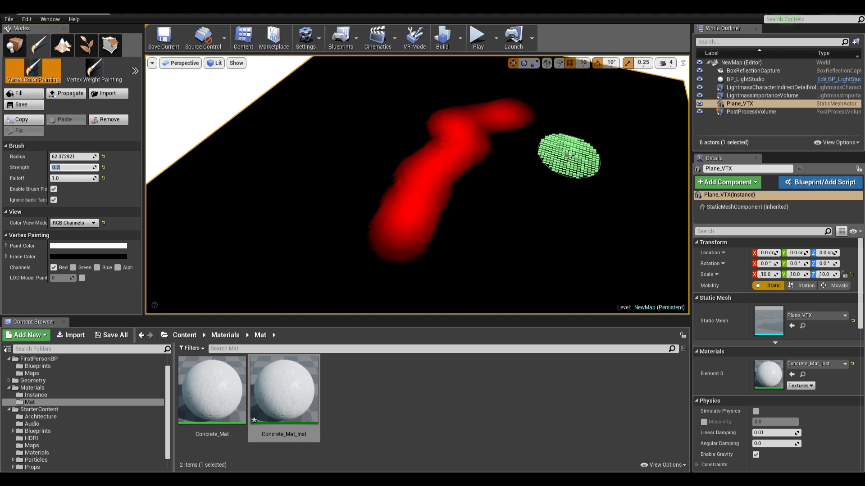
{"action": "left_click_drag", "start_coordinate": [567, 149], "coordinate": [506, 250]}
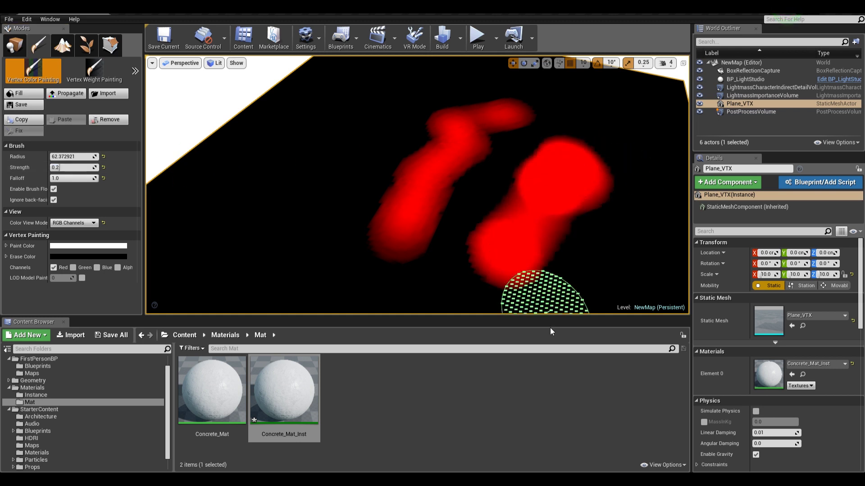
{"action": "key", "text": "ctrl+z"}
{"action": "key", "text": "ctrl+z"}
{"action": "key", "text": "ctrl+z"}
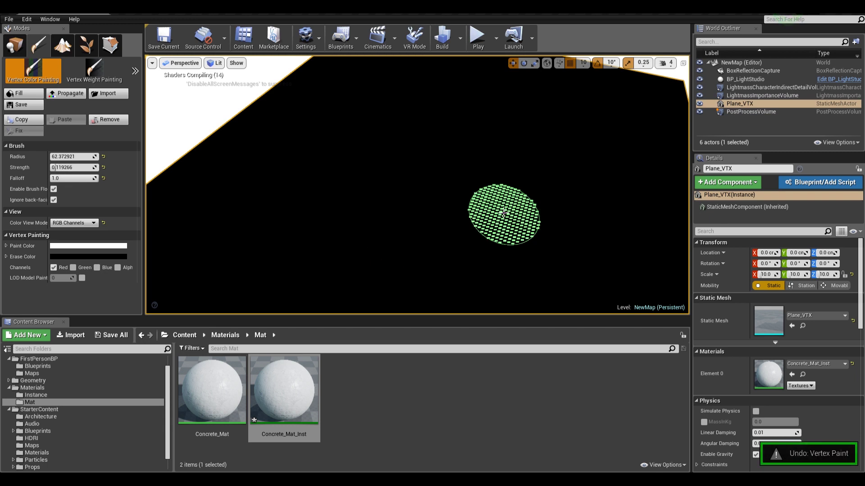
- Try further strokes on the plane at brush strengths 0.04, 0.1 and 0.05, undoing each one
{"action": "left_click", "coordinate": [86, 167]}
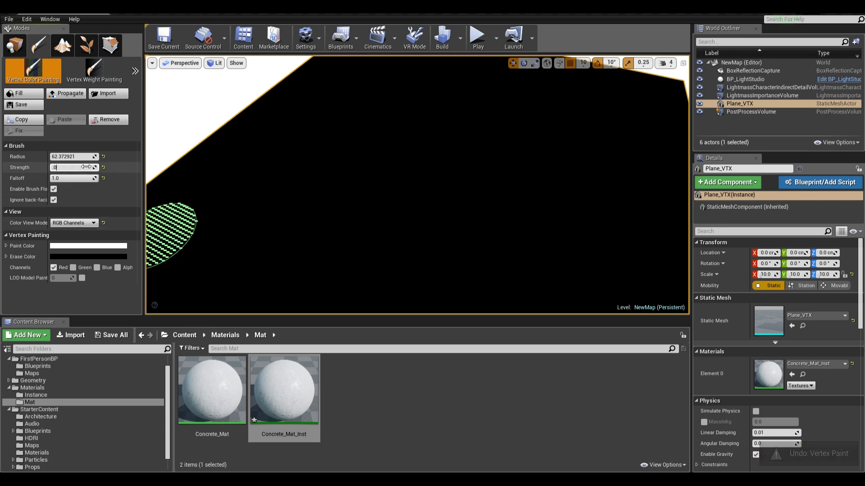
{"action": "mouse_move", "coordinate": [468, 132]}
{"action": "left_mouse_down"}
{"action": "mouse_move", "coordinate": [450, 146]}
{"action": "mouse_move", "coordinate": [463, 124]}
{"action": "left_mouse_up"}
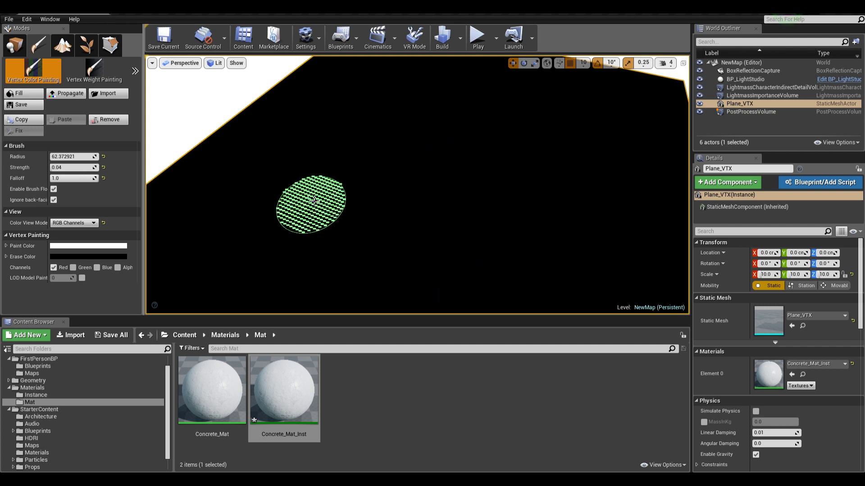
{"action": "key", "text": "ctrl+z"}
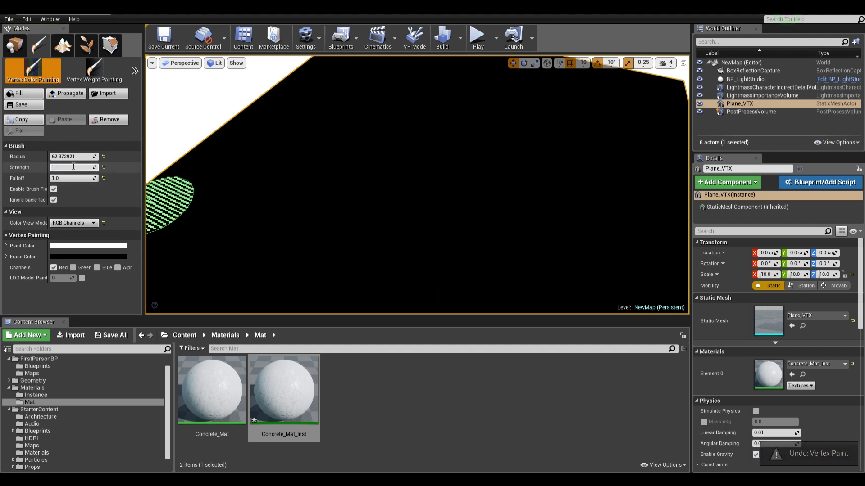
{"action": "mouse_move", "coordinate": [484, 128]}
{"action": "left_mouse_down"}
{"action": "mouse_move", "coordinate": [458, 179]}
{"action": "mouse_move", "coordinate": [405, 237]}
{"action": "mouse_move", "coordinate": [488, 199]}
{"action": "mouse_move", "coordinate": [531, 154]}
{"action": "mouse_move", "coordinate": [437, 299]}
{"action": "left_mouse_up"}
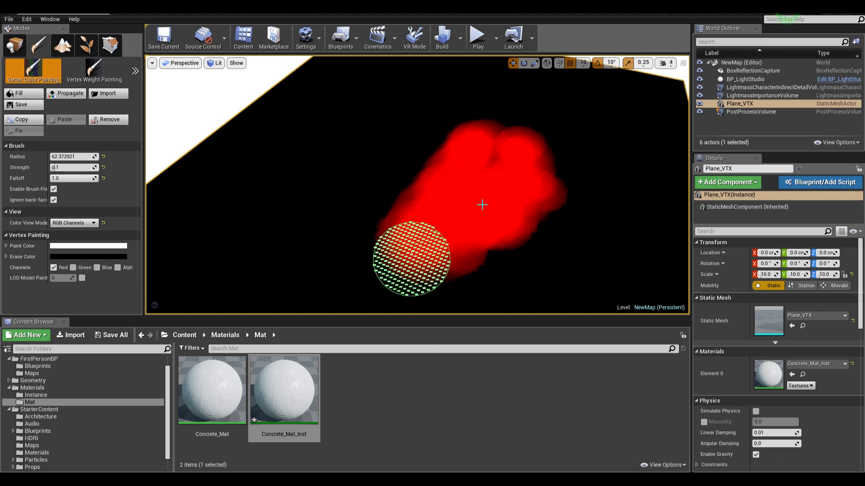
{"action": "key", "text": "ctrl+z"}
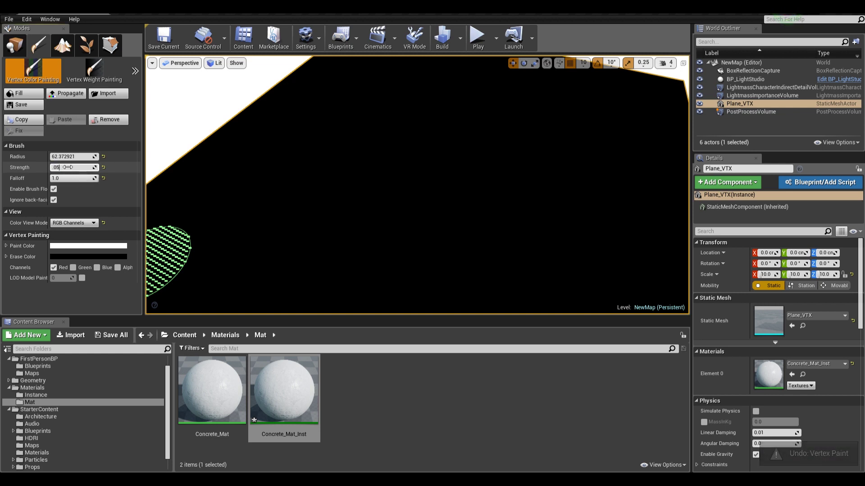
{"action": "mouse_move", "coordinate": [423, 137]}
{"action": "left_mouse_down"}
{"action": "mouse_move", "coordinate": [475, 120]}
{"action": "mouse_move", "coordinate": [466, 121]}
{"action": "left_mouse_up"}
{"action": "key", "text": "ctrl+z"}
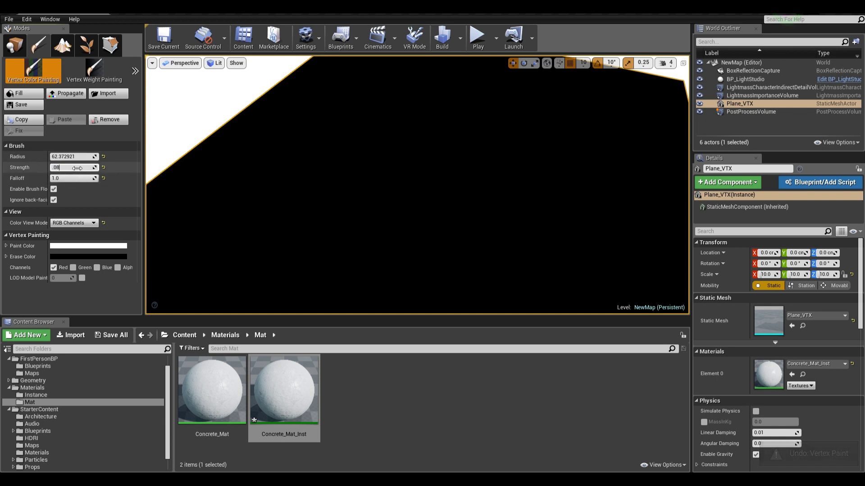
- Set the brush strength to 0.08 and paint soft, irregular wet patches in the plane's Red channel, undoing one unwanted stroke
{"action": "mouse_move", "coordinate": [475, 143]}
{"action": "left_mouse_down"}
{"action": "mouse_move", "coordinate": [434, 184]}
{"action": "mouse_move", "coordinate": [496, 135]}
{"action": "mouse_move", "coordinate": [406, 221]}
{"action": "mouse_move", "coordinate": [560, 121]}
{"action": "mouse_move", "coordinate": [541, 130]}
{"action": "mouse_move", "coordinate": [517, 191]}
{"action": "mouse_move", "coordinate": [550, 167]}
{"action": "mouse_move", "coordinate": [554, 199]}
{"action": "mouse_move", "coordinate": [512, 150]}
{"action": "mouse_move", "coordinate": [488, 193]}
{"action": "mouse_move", "coordinate": [485, 166]}
{"action": "mouse_move", "coordinate": [491, 181]}
{"action": "left_mouse_up"}
{"action": "right_click_drag", "start_coordinate": [414, 196], "coordinate": [392, 158]}
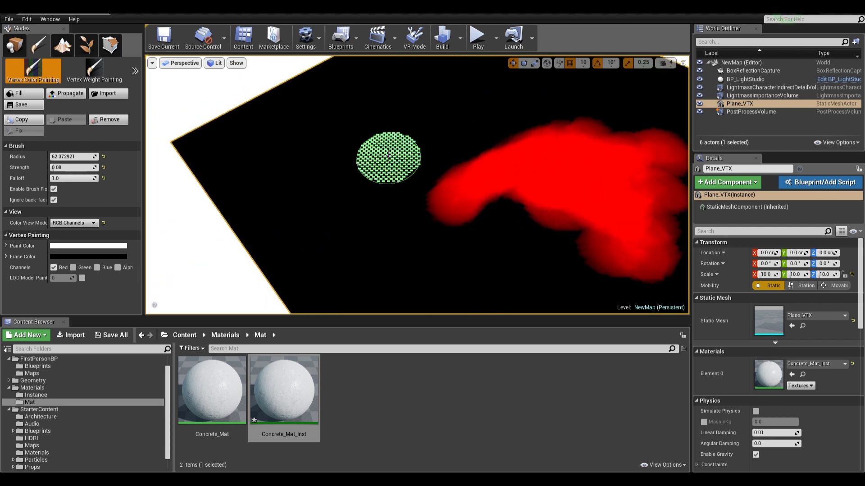
{"action": "mouse_move", "coordinate": [423, 96]}
{"action": "left_mouse_down"}
{"action": "mouse_move", "coordinate": [399, 101]}
{"action": "mouse_move", "coordinate": [400, 117]}
{"action": "mouse_move", "coordinate": [396, 109]}
{"action": "left_mouse_up"}
{"action": "mouse_move", "coordinate": [396, 187]}
{"action": "right_mouse_down"}
{"action": "mouse_move", "coordinate": [432, 169]}
{"action": "mouse_move", "coordinate": [444, 146]}
{"action": "right_mouse_up"}
{"action": "mouse_move", "coordinate": [322, 197]}
{"action": "left_mouse_down"}
{"action": "mouse_move", "coordinate": [325, 180]}
{"action": "mouse_move", "coordinate": [365, 236]}
{"action": "mouse_move", "coordinate": [333, 198]}
{"action": "left_mouse_up"}
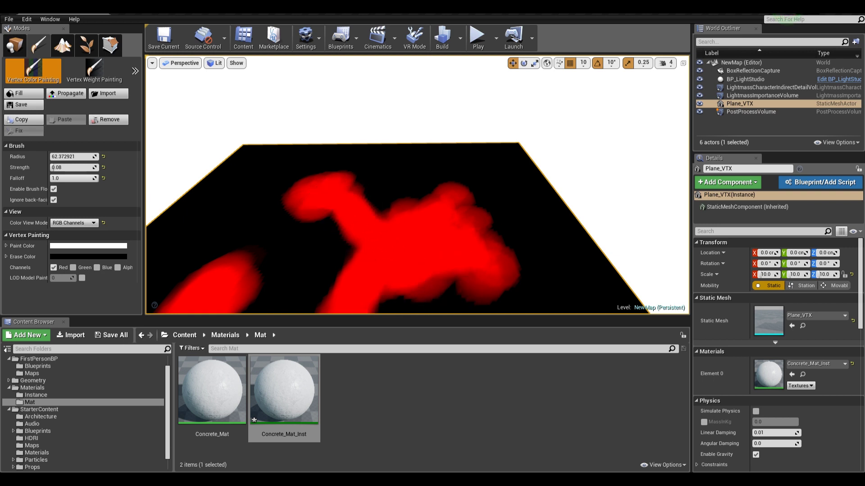
{"action": "mouse_move", "coordinate": [469, 260]}
{"action": "right_mouse_down"}
{"action": "mouse_move", "coordinate": [446, 283]}
{"action": "mouse_move", "coordinate": [469, 260]}
{"action": "right_mouse_up"}
{"action": "mouse_move", "coordinate": [568, 223]}
{"action": "left_mouse_down"}
{"action": "mouse_move", "coordinate": [543, 255]}
{"action": "mouse_move", "coordinate": [569, 192]}
{"action": "left_mouse_up"}
{"action": "right_click_drag", "start_coordinate": [568, 192], "coordinate": [599, 193]}
{"action": "key", "text": "ctrl+z"}
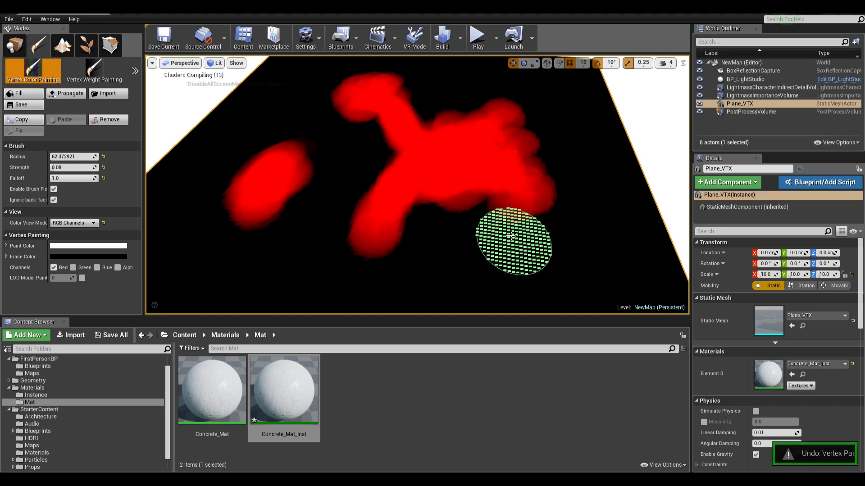
{"action": "mouse_move", "coordinate": [512, 235]}
{"action": "left_mouse_down"}
{"action": "mouse_move", "coordinate": [498, 187]}
{"action": "mouse_move", "coordinate": [514, 241]}
{"action": "mouse_move", "coordinate": [532, 179]}
{"action": "mouse_move", "coordinate": [617, 203]}
{"action": "mouse_move", "coordinate": [542, 203]}
{"action": "left_mouse_up"}
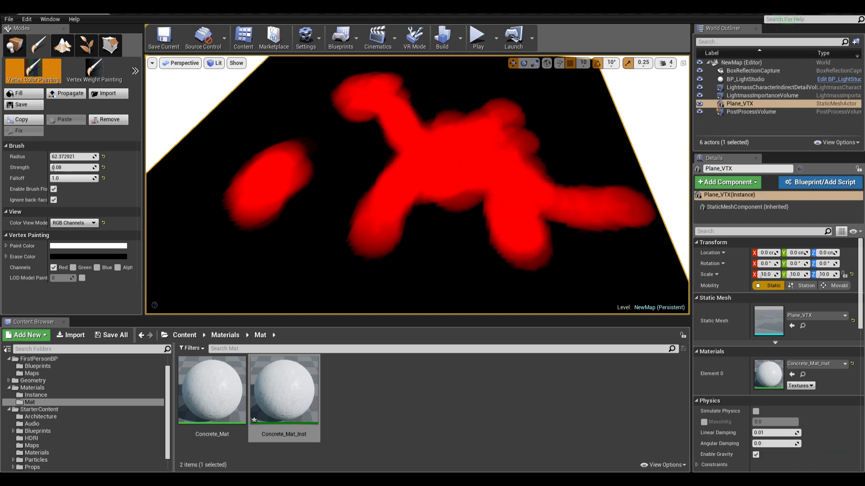
- Set Color View Mode to Off so the plane shows its concrete material
{"action": "right_click_drag", "start_coordinate": [385, 126], "coordinate": [385, 106]}
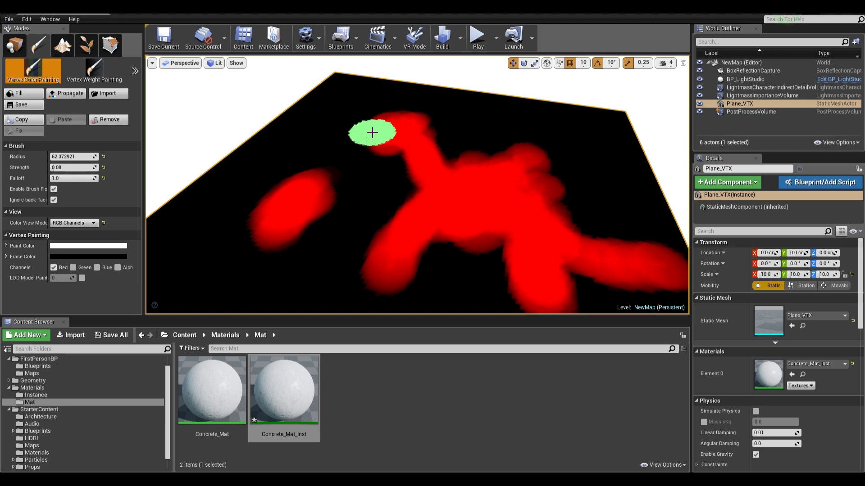
{"action": "mouse_move", "coordinate": [383, 135]}
{"action": "right_mouse_down"}
{"action": "mouse_move", "coordinate": [385, 153]}
{"action": "mouse_move", "coordinate": [400, 141]}
{"action": "right_mouse_up"}
{"action": "mouse_move", "coordinate": [455, 274]}
{"action": "right_mouse_down"}
{"action": "mouse_move", "coordinate": [454, 300]}
{"action": "mouse_move", "coordinate": [441, 274]}
{"action": "right_mouse_up"}
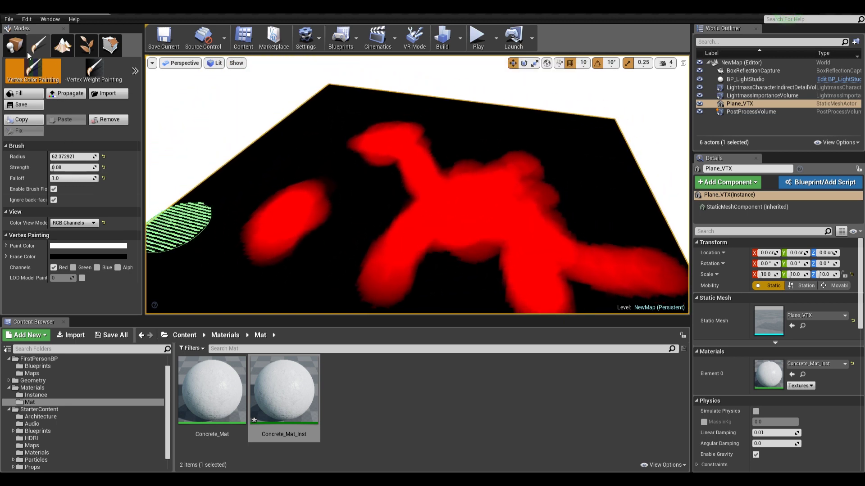
{"action": "left_click", "coordinate": [74, 223]}
{"action": "left_click", "coordinate": [67, 230]}
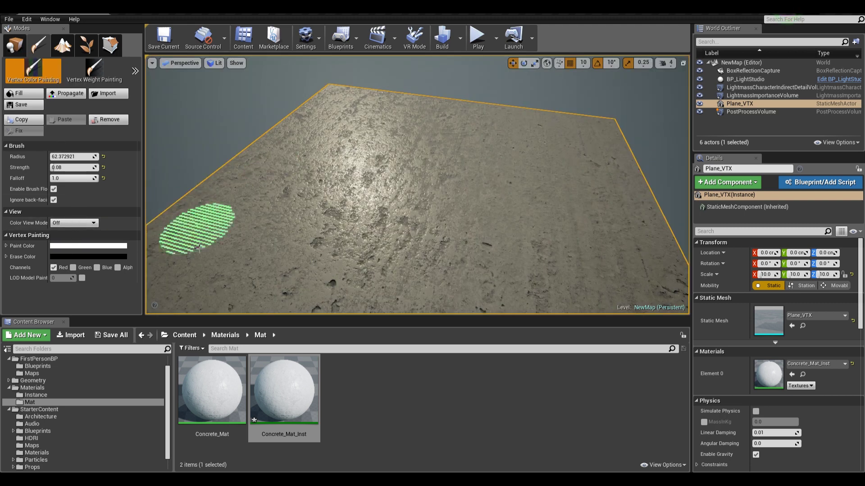
{"action": "right_click_drag", "start_coordinate": [446, 211], "coordinate": [446, 235]}
- Leave vertex painting for Place mode and reselect Plane_VTX in the level
{"action": "left_click", "coordinate": [22, 47]}
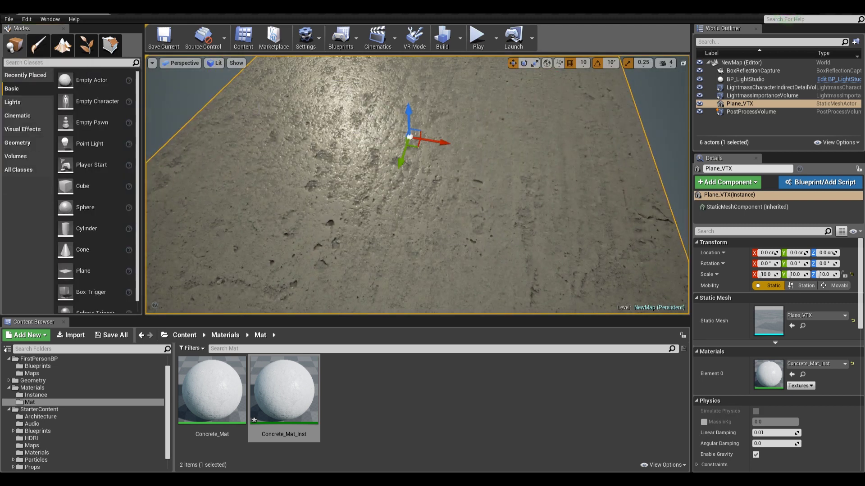
{"action": "mouse_move", "coordinate": [428, 202]}
{"action": "right_mouse_down"}
{"action": "mouse_move", "coordinate": [415, 173]}
{"action": "mouse_move", "coordinate": [430, 220]}
{"action": "mouse_move", "coordinate": [406, 187]}
{"action": "mouse_move", "coordinate": [428, 200]}
{"action": "mouse_move", "coordinate": [459, 199]}
{"action": "mouse_move", "coordinate": [423, 189]}
{"action": "mouse_move", "coordinate": [434, 203]}
{"action": "right_mouse_up"}
{"action": "left_click", "coordinate": [745, 79]}
{"action": "left_click", "coordinate": [405, 212]}
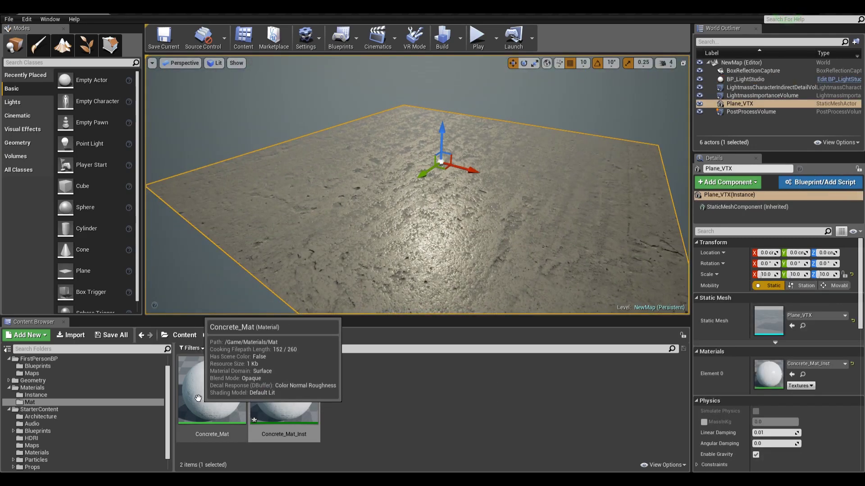
- Open the Concrete_Mat material graph at the Blend_Overlay and Lerp nodes
{"action": "double_click", "coordinate": [187, 410]}
{"action": "right_click_drag", "start_coordinate": [500, 252], "coordinate": [528, 278]}
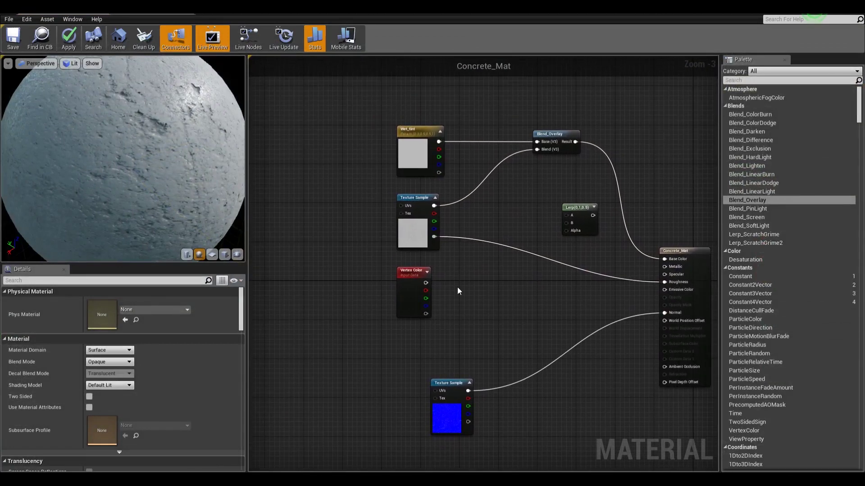
{"action": "right_click_drag", "start_coordinate": [462, 299], "coordinate": [488, 295]}
{"action": "scroll", "coordinate": [487, 299], "scroll_direction": "up", "scroll_amount": 2}
{"action": "scroll", "coordinate": [487, 299], "scroll_direction": "down", "scroll_amount": 1}
{"action": "right_click_drag", "start_coordinate": [526, 271], "coordinate": [513, 287]}
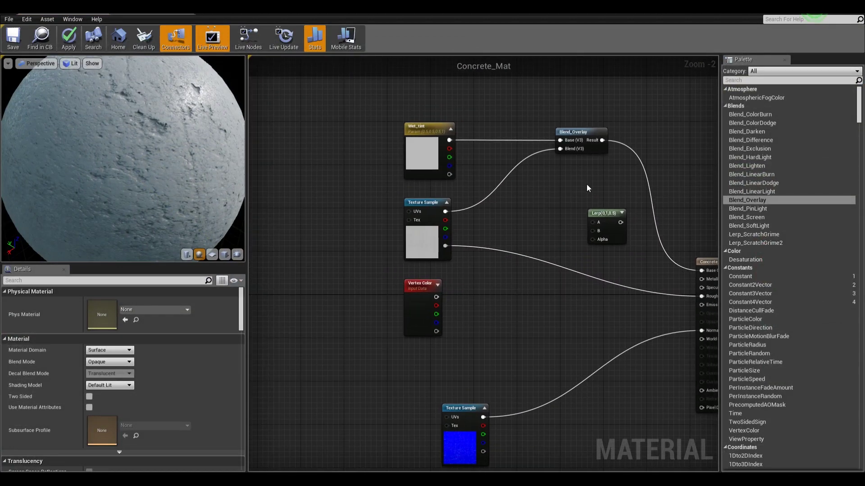
{"action": "right_click_drag", "start_coordinate": [586, 185], "coordinate": [516, 201]}
{"action": "left_click_drag", "start_coordinate": [530, 156], "coordinate": [531, 156], "text": "ctrl"}
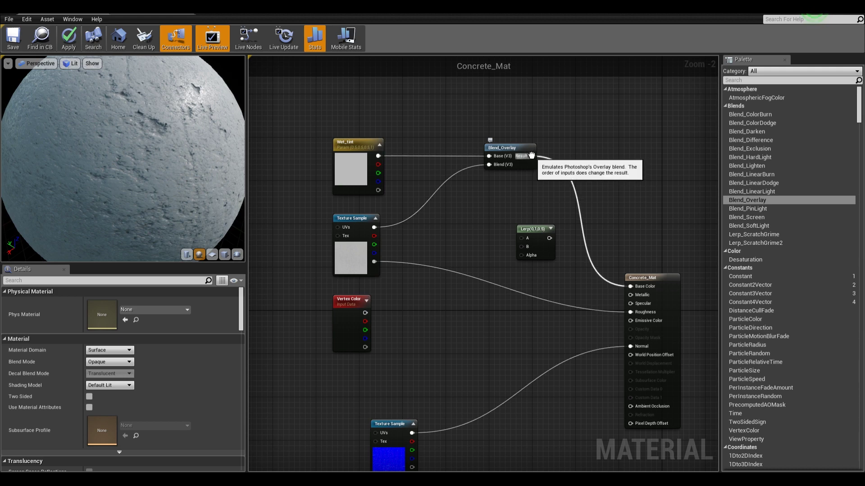
{"action": "left_click_drag", "start_coordinate": [531, 155], "coordinate": [580, 117]}
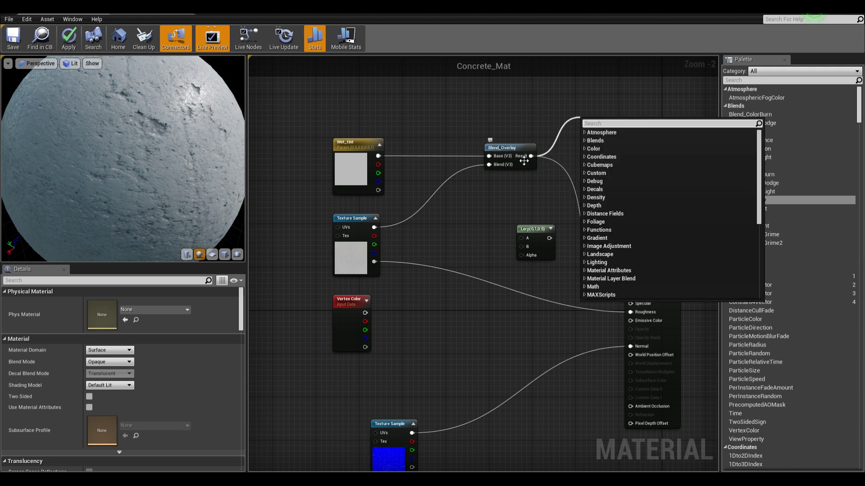
{"action": "left_click", "coordinate": [553, 129]}
{"action": "left_click_drag", "start_coordinate": [532, 155], "coordinate": [580, 156]}
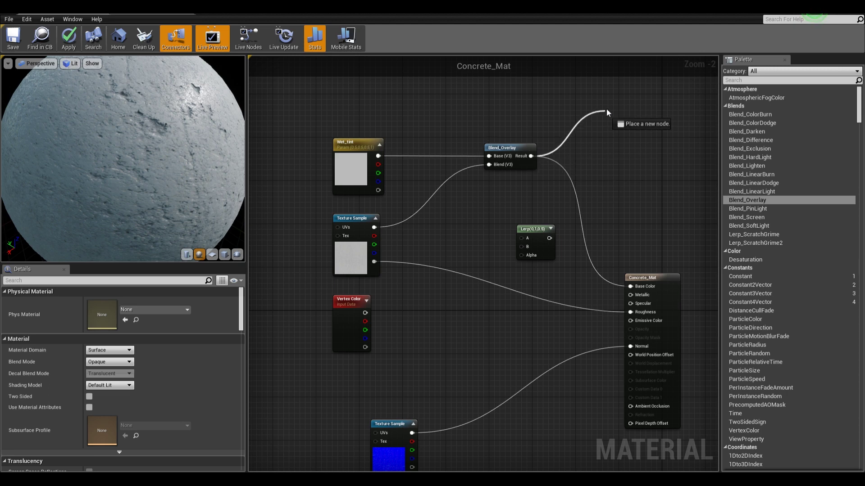
{"action": "left_click_drag", "start_coordinate": [620, 107], "coordinate": [619, 110]}
{"action": "left_click", "coordinate": [539, 194]}
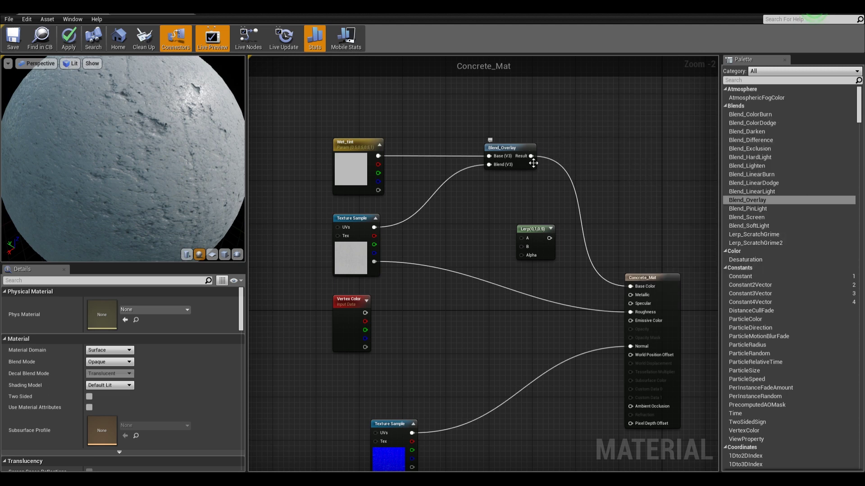
- Move the Base Color link from Blend_Overlay to the Lerp output, and connect Blend_Overlay's Result to the Lerp's A input
{"action": "left_click_drag", "start_coordinate": [531, 157], "coordinate": [532, 158], "text": "ctrl"}
{"action": "left_click_drag", "start_coordinate": [637, 174], "coordinate": [550, 238], "text": "ctrl"}
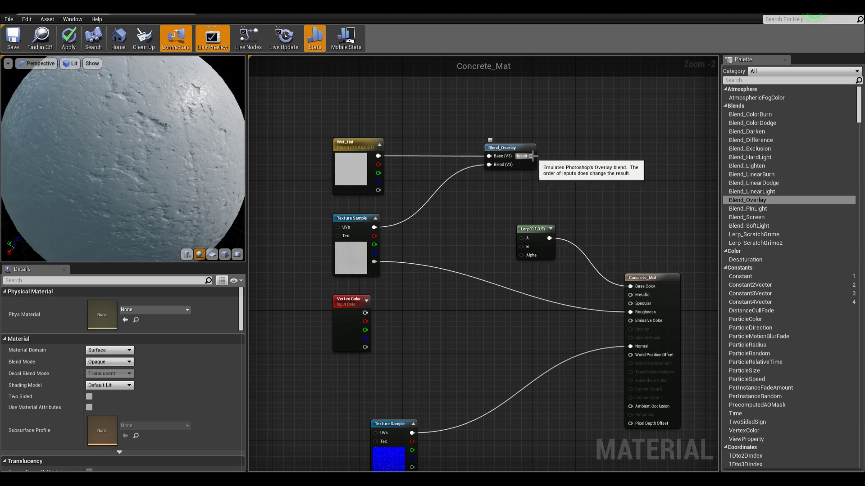
{"action": "left_click_drag", "start_coordinate": [531, 156], "coordinate": [528, 180]}
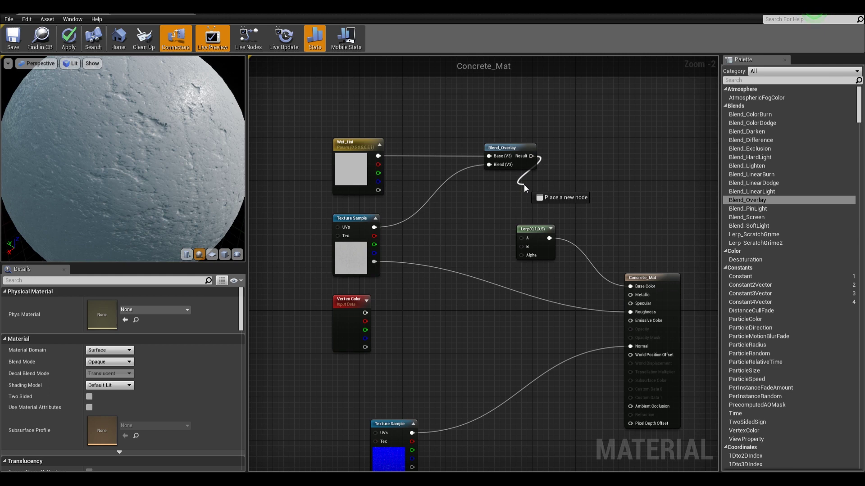
{"action": "left_click_drag", "start_coordinate": [523, 185], "coordinate": [523, 240]}
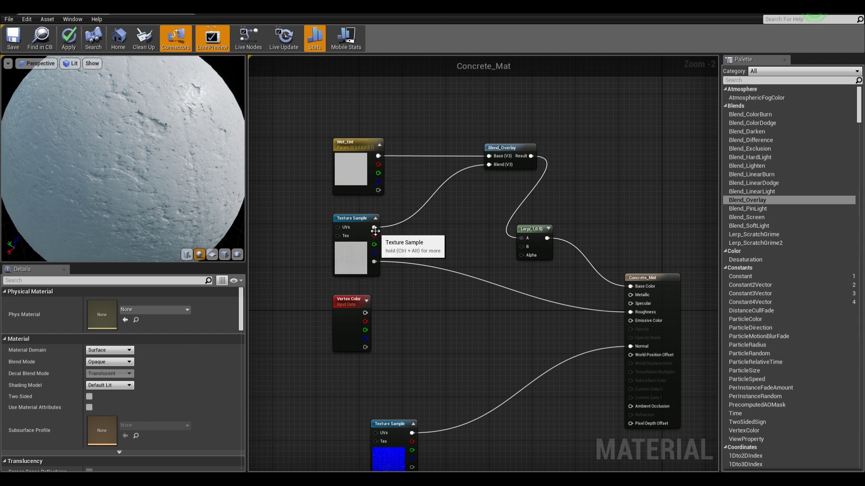
- Connect the grey Texture Sample's color output to the Lerp's B and Vertex Color's Red output to its Alpha, and save Concrete_Mat
{"action": "left_click_drag", "start_coordinate": [372, 227], "coordinate": [527, 246]}
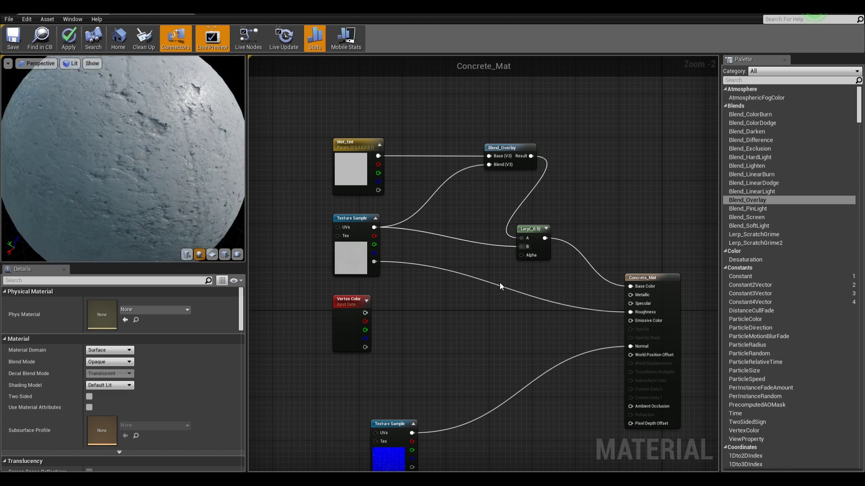
{"action": "left_click_drag", "start_coordinate": [364, 322], "coordinate": [366, 321]}
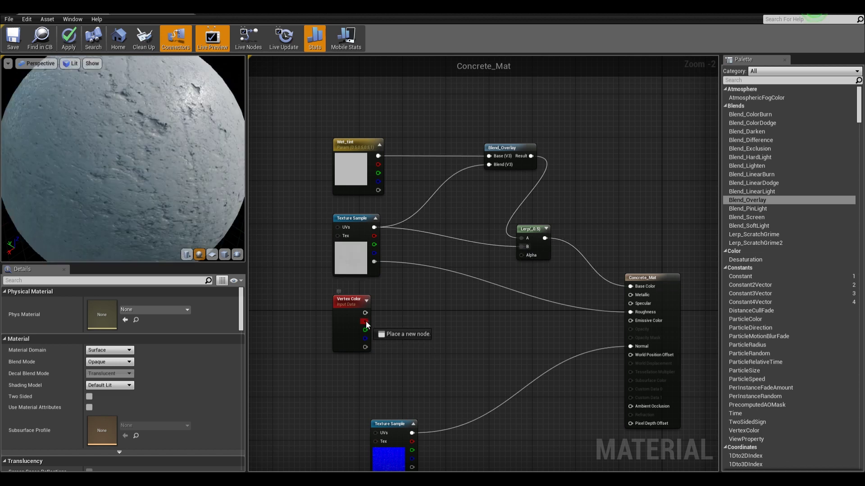
{"action": "left_click_drag", "start_coordinate": [529, 273], "coordinate": [527, 256]}
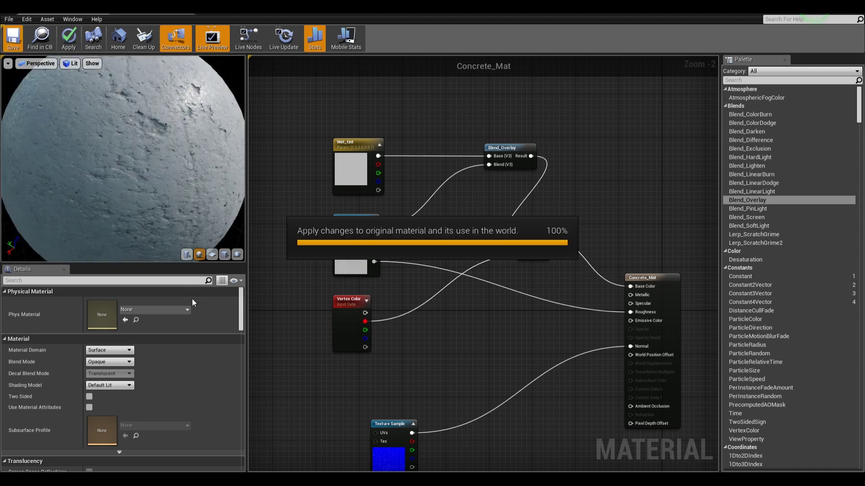
- Darken the Wet_tint color in Concrete_Mat_Inst with the level viewport uncovered, and check the painted patches on the plane
{"action": "left_click_drag", "start_coordinate": [446, 2], "coordinate": [687, 33]}
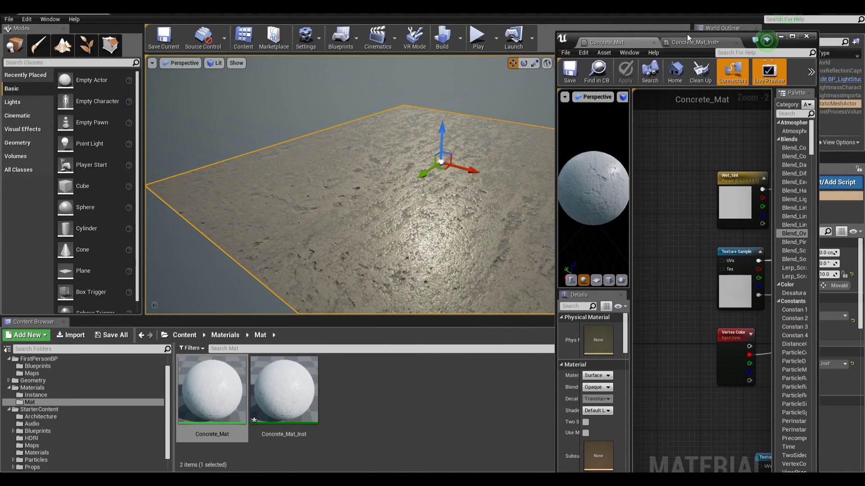
{"action": "double_click", "coordinate": [286, 387]}
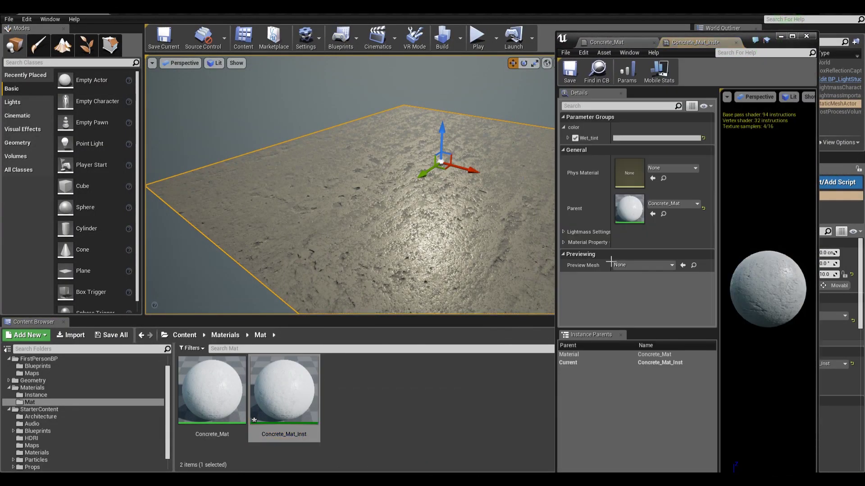
{"action": "left_click", "coordinate": [685, 138]}
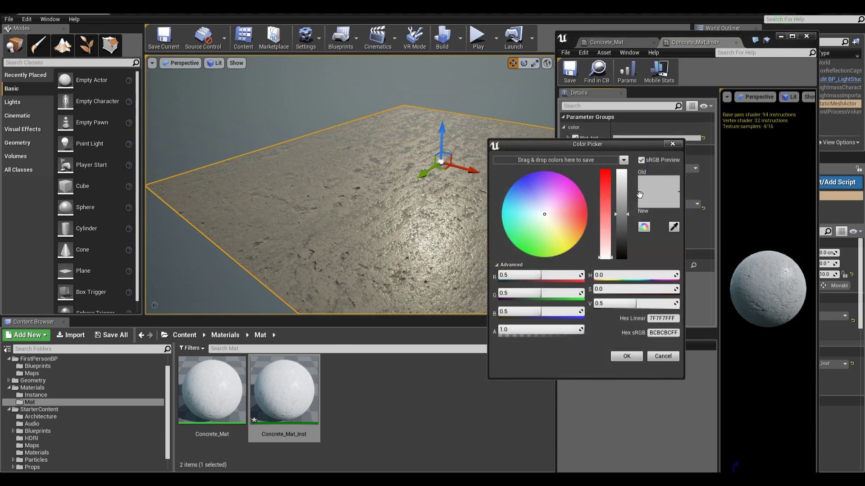
{"action": "left_click_drag", "start_coordinate": [627, 217], "coordinate": [624, 248]}
{"action": "left_click", "coordinate": [626, 356]}
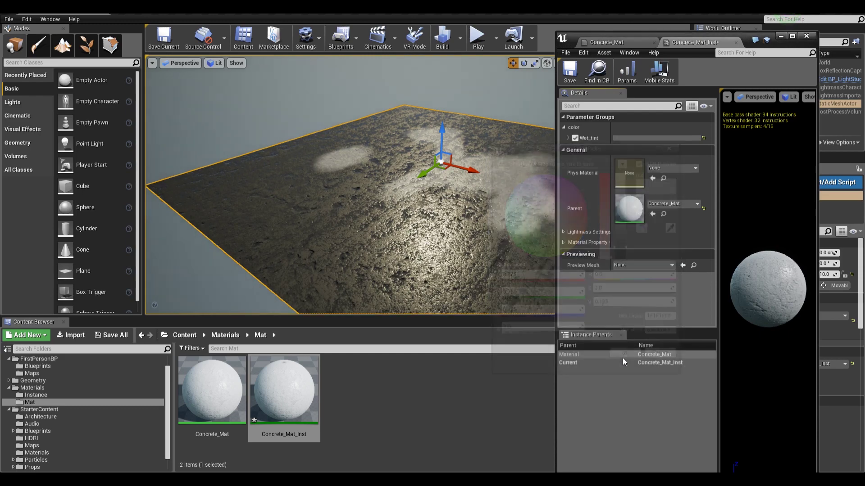
{"action": "right_click_drag", "start_coordinate": [439, 266], "coordinate": [439, 266]}
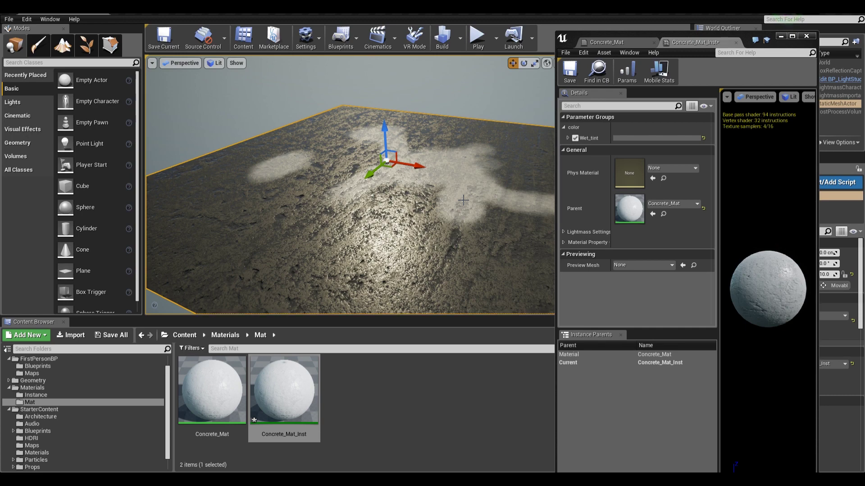
- Swap the Lerp inputs in Concrete_Mat so the grey Texture Sample feeds A and Blend_Overlay feeds B, and save the material
{"action": "left_click", "coordinate": [629, 42]}
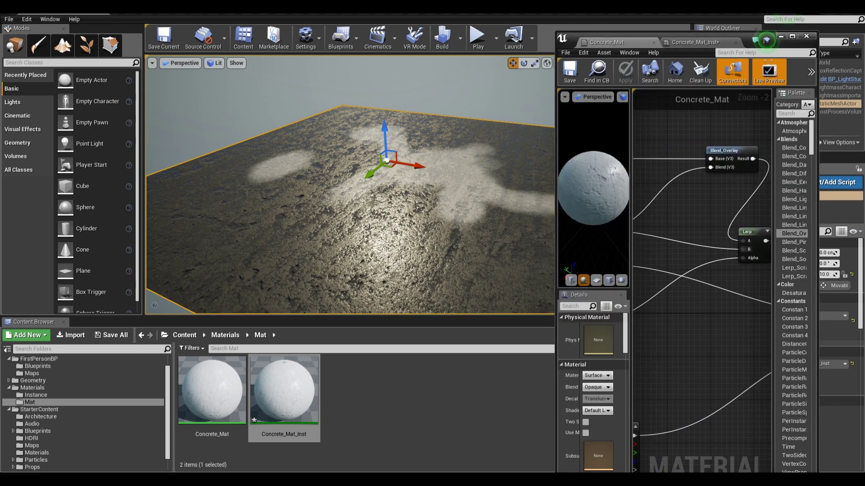
{"action": "right_click_drag", "start_coordinate": [691, 233], "coordinate": [756, 177]}
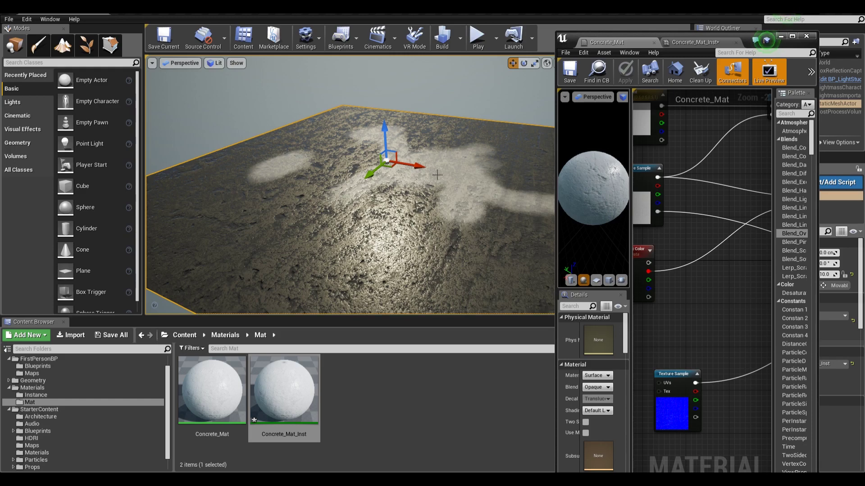
{"action": "right_click_drag", "start_coordinate": [716, 216], "coordinate": [645, 268]}
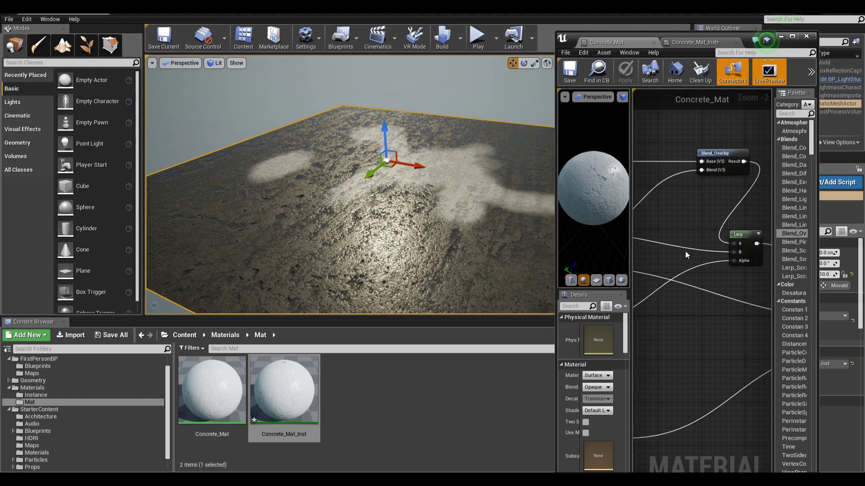
{"action": "left_click_drag", "start_coordinate": [732, 252], "coordinate": [733, 244]}
{"action": "left_click_drag", "start_coordinate": [743, 162], "coordinate": [736, 253]}
{"action": "key", "text": "ctrl+s"}
{"action": "right_click_drag", "start_coordinate": [469, 252], "coordinate": [441, 229]}
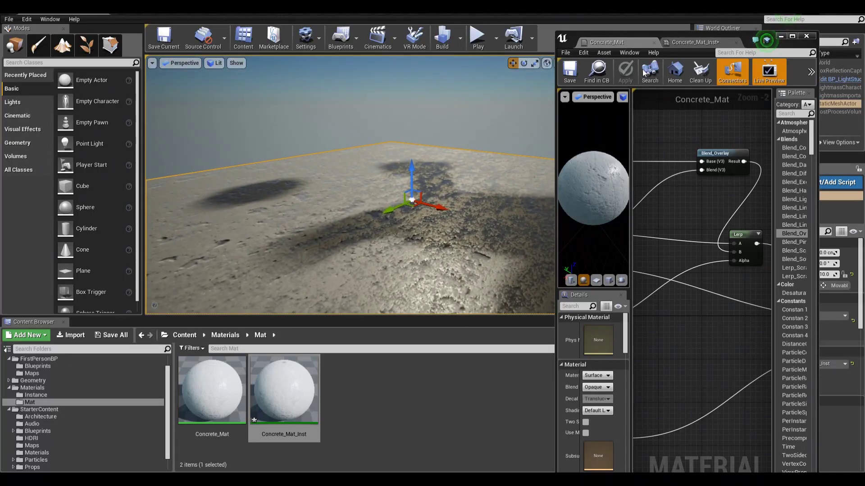
- Set the Wet_tint grey to a value of 0.31 in Concrete_Mat_Inst and check the wet patches on the plane
{"action": "left_click", "coordinate": [682, 42]}
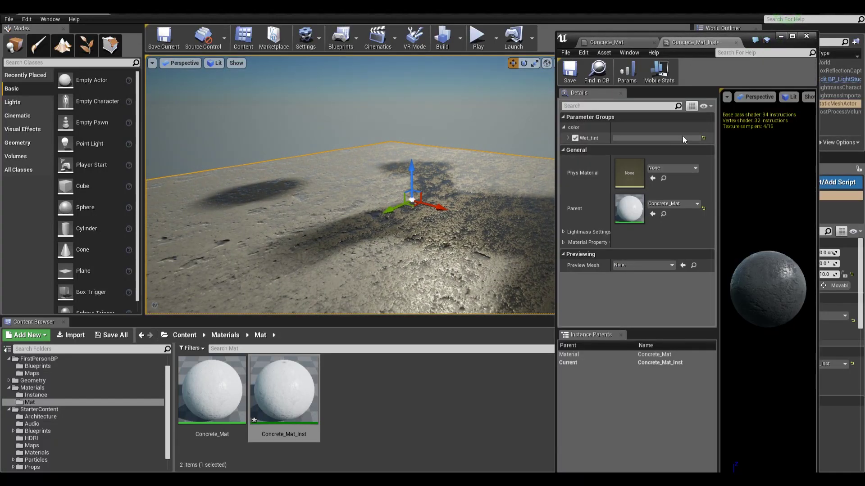
{"action": "left_click", "coordinate": [683, 138]}
{"action": "left_click_drag", "start_coordinate": [617, 247], "coordinate": [620, 231]}
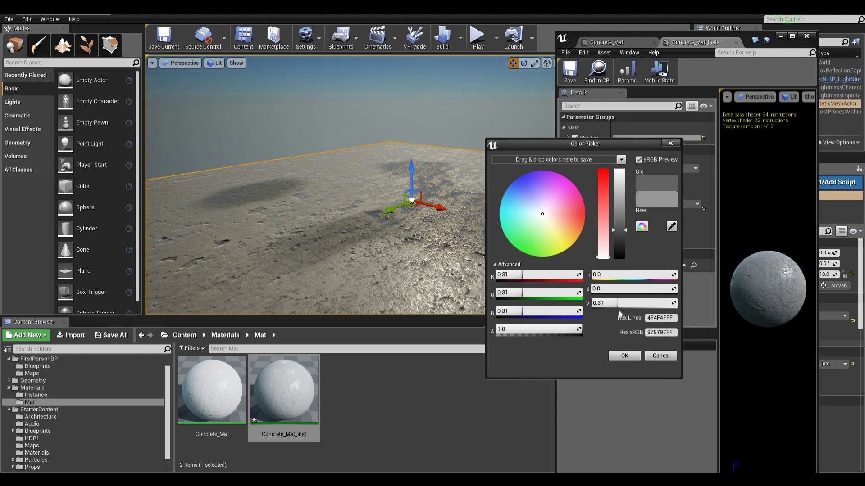
{"action": "left_click", "coordinate": [622, 356]}
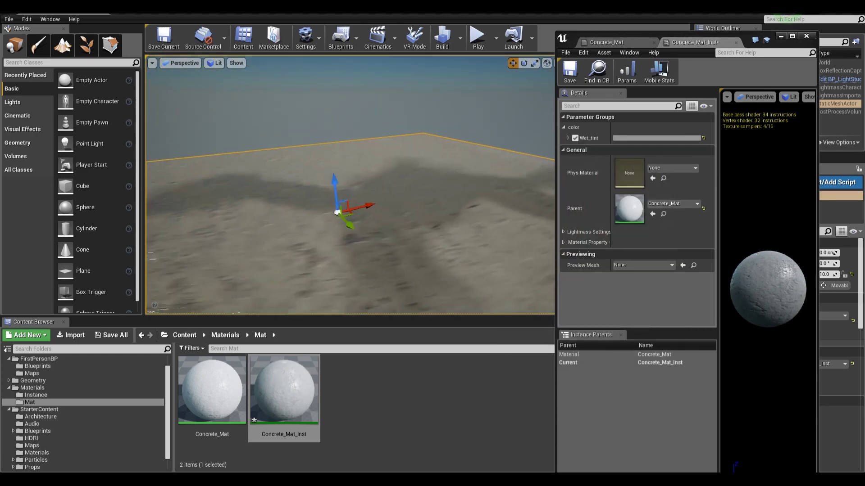
{"action": "right_click_drag", "start_coordinate": [349, 185], "coordinate": [250, 186]}
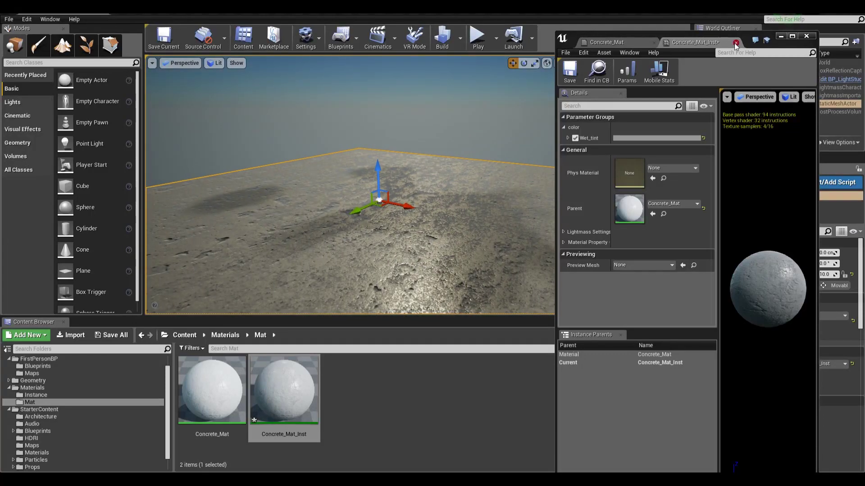
- Maximize the Concrete_Mat graph and move the blue normal Texture Sample directly beneath the Vertex Color node
{"action": "left_click", "coordinate": [630, 42]}
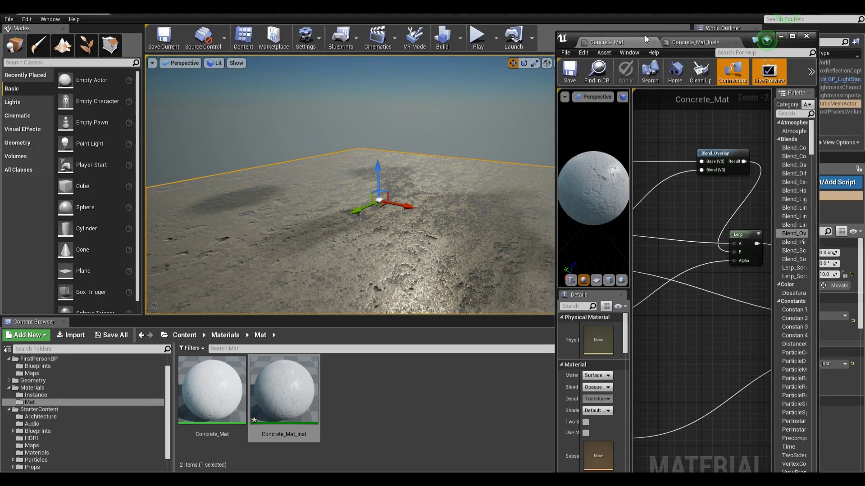
{"action": "double_click", "coordinate": [644, 36]}
{"action": "right_click_drag", "start_coordinate": [472, 229], "coordinate": [507, 236]}
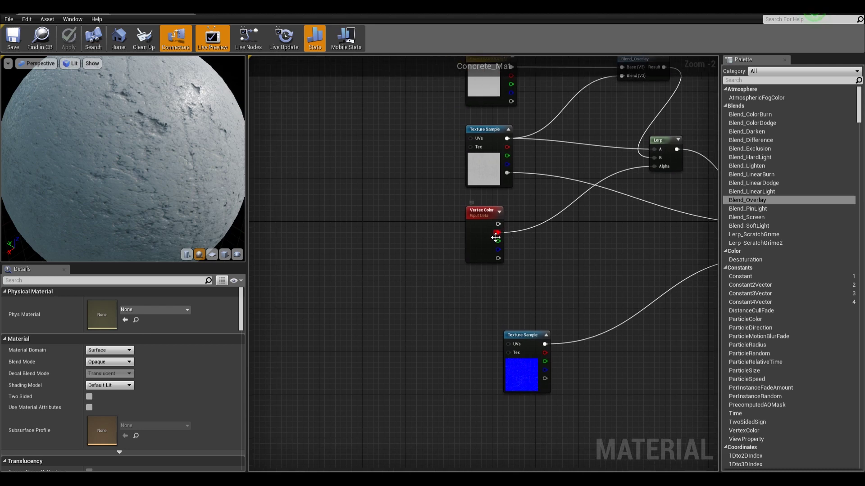
{"action": "right_click_drag", "start_coordinate": [678, 242], "coordinate": [658, 304]}
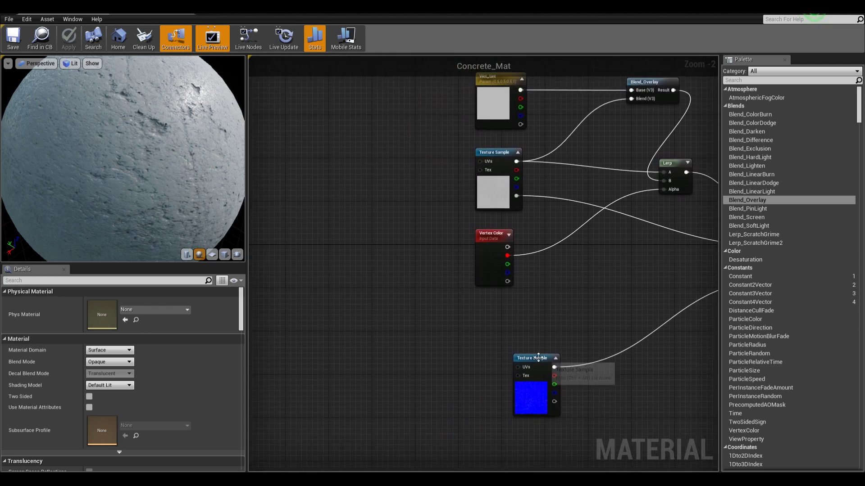
{"action": "left_click_drag", "start_coordinate": [544, 358], "coordinate": [506, 309]}
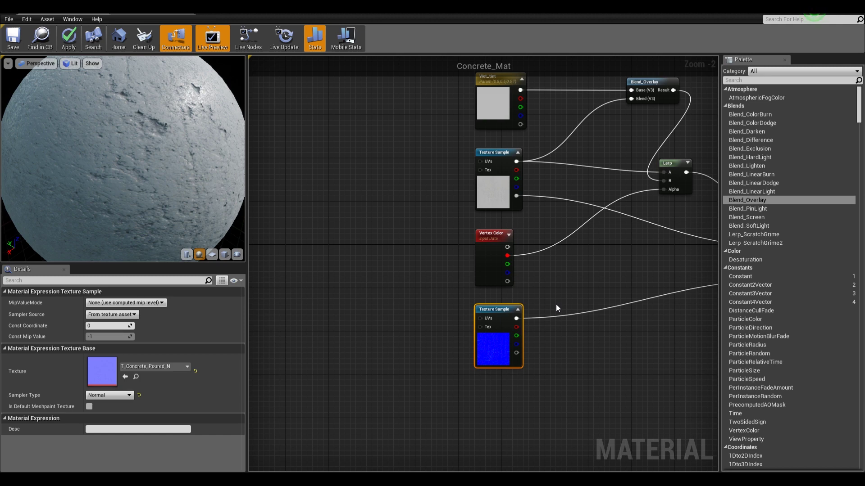
{"action": "mouse_move", "coordinate": [570, 266]}
{"action": "right_mouse_down"}
{"action": "mouse_move", "coordinate": [517, 292]}
{"action": "mouse_move", "coordinate": [571, 281]}
{"action": "right_mouse_up"}
- Shift the Wet_tint, Texture Sample and Vertex Color nodes further away from the Blend_Overlay and Lerp nodes, keeping them in one column
{"action": "left_click_drag", "start_coordinate": [444, 90], "coordinate": [500, 252]}
{"action": "left_click_drag", "start_coordinate": [494, 247], "coordinate": [423, 225]}
{"action": "right_click_drag", "start_coordinate": [526, 228], "coordinate": [565, 169]}
{"action": "left_click_drag", "start_coordinate": [547, 266], "coordinate": [477, 245]}
{"action": "right_click_drag", "start_coordinate": [580, 293], "coordinate": [576, 341]}
{"action": "right_click_drag", "start_coordinate": [606, 315], "coordinate": [540, 245]}
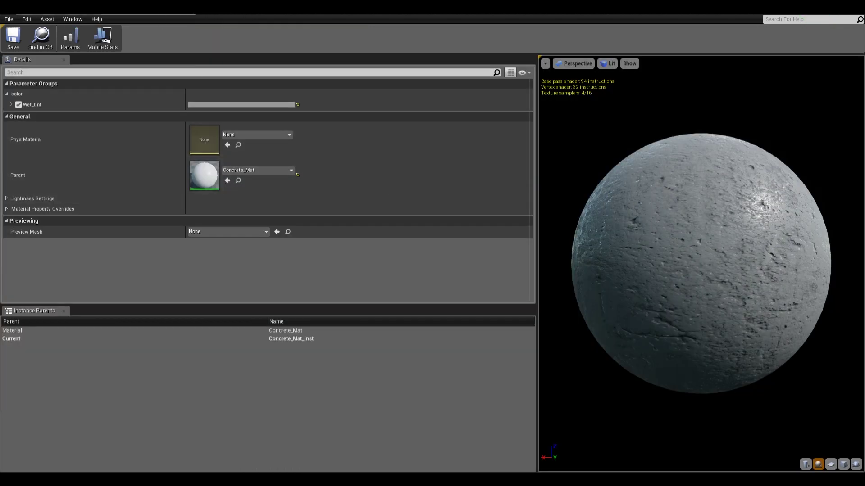
{"action": "left_click_drag", "start_coordinate": [212, 5], "coordinate": [864, 135]}
{"action": "right_click_drag", "start_coordinate": [534, 265], "coordinate": [503, 292]}
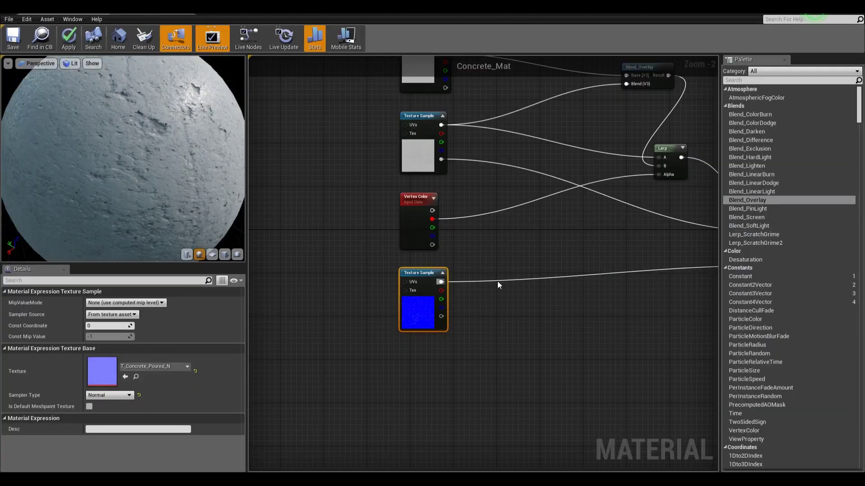
{"action": "right_click_drag", "start_coordinate": [497, 281], "coordinate": [548, 311]}
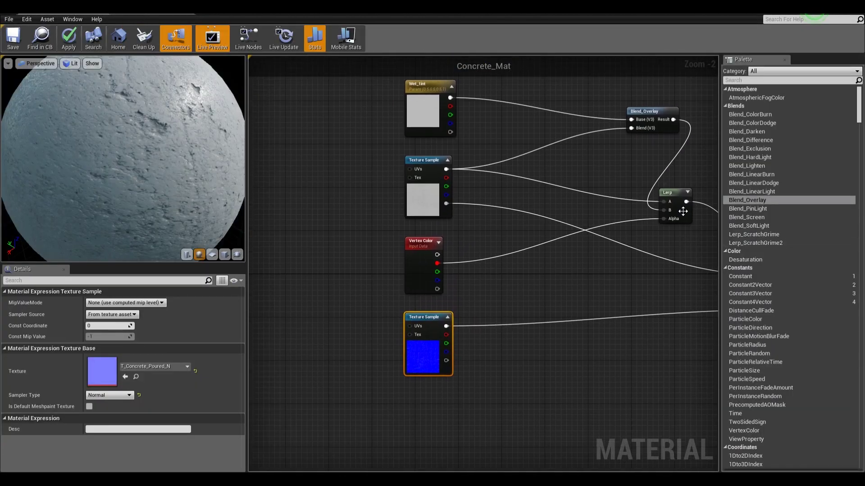
{"action": "right_click_drag", "start_coordinate": [474, 407], "coordinate": [522, 375]}
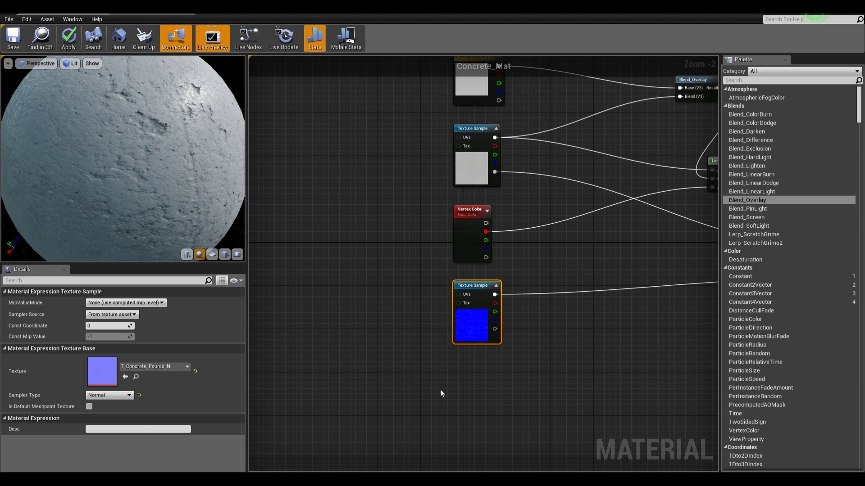
{"action": "left_click_drag", "start_coordinate": [188, 144], "coordinate": [76, 104]}
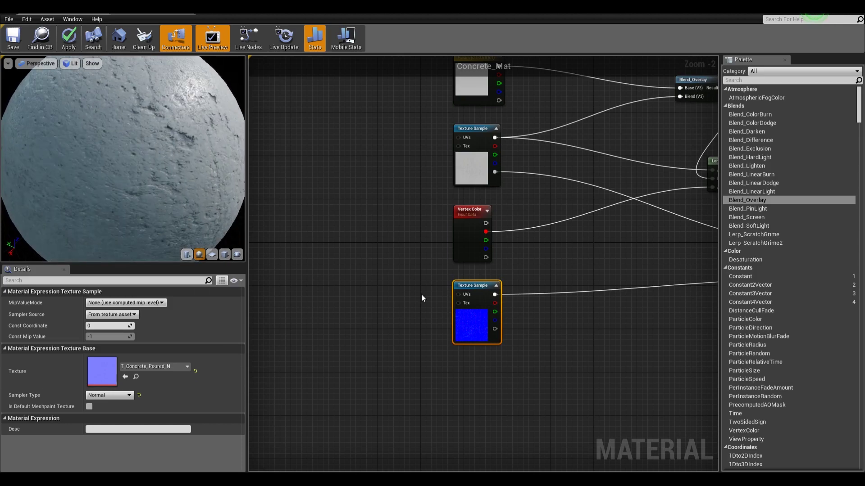
- Add a Constant3Vector node and place it directly beneath the normal Texture Sample
{"action": "right_click_drag", "start_coordinate": [552, 377], "coordinate": [562, 334]}
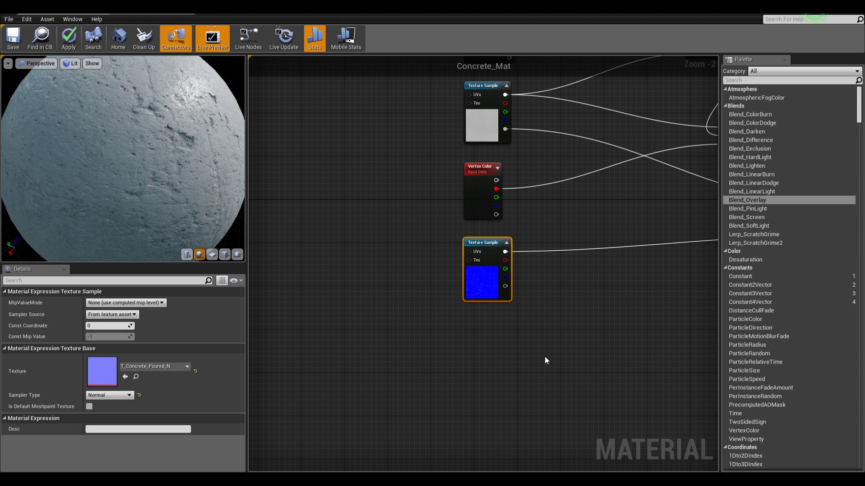
{"action": "right_click", "coordinate": [545, 357]}
{"action": "type", "text": "const"}
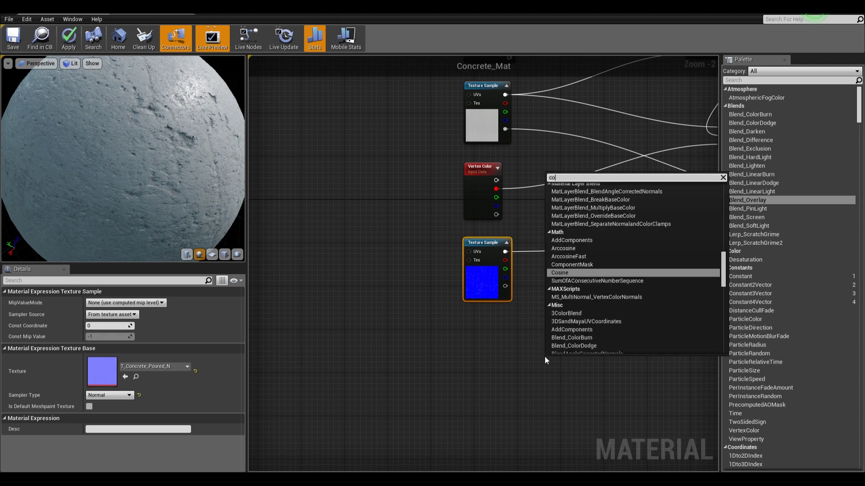
{"action": "key", "text": "Down"}
{"action": "key", "text": "Down"}
{"action": "key", "text": "Return"}
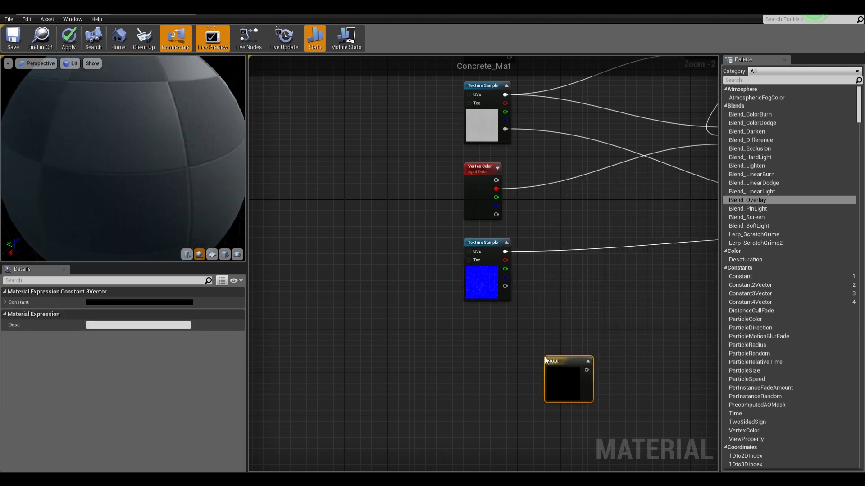
{"action": "left_click_drag", "start_coordinate": [555, 363], "coordinate": [481, 315]}
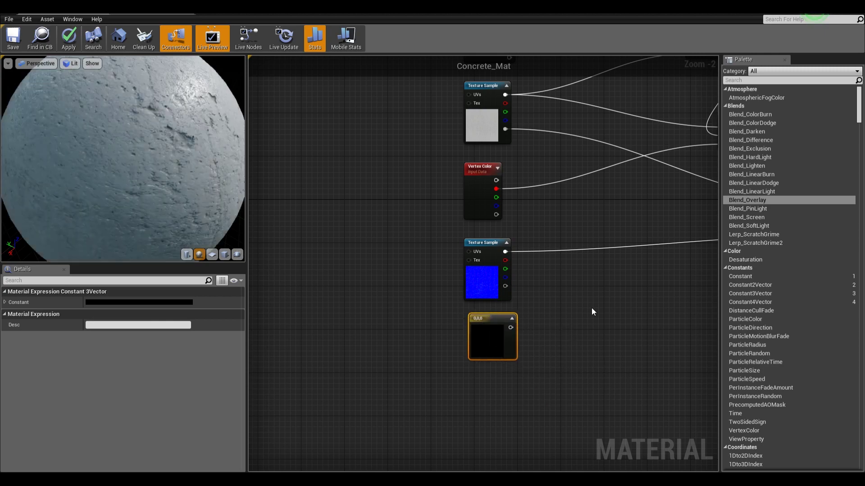
- Set the Constant3Vector's color to R 0.25, G 0.25 and B 0.75
{"action": "right_click_drag", "start_coordinate": [542, 304], "coordinate": [527, 399]}
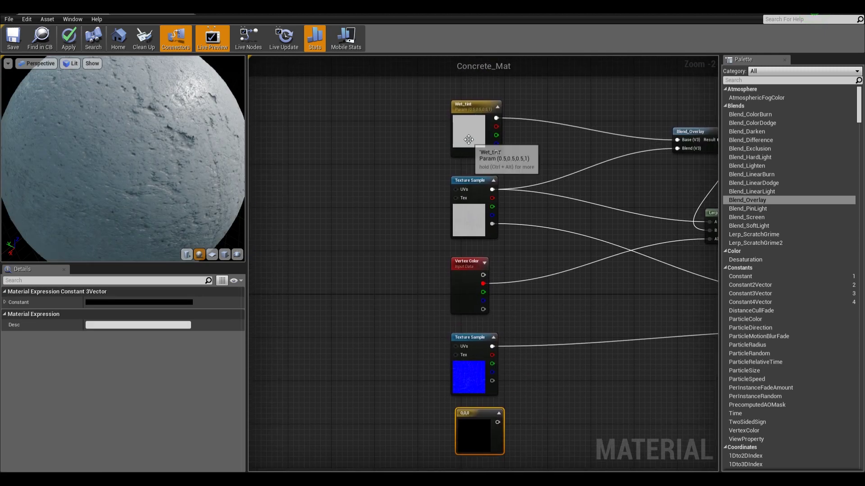
{"action": "right_click_drag", "start_coordinate": [572, 380], "coordinate": [591, 270]}
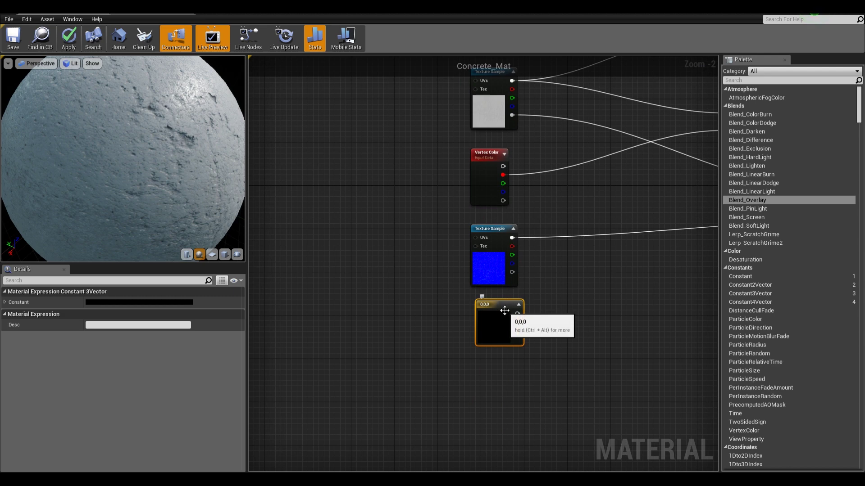
{"action": "left_click", "coordinate": [187, 302]}
{"action": "left_click", "coordinate": [225, 366]}
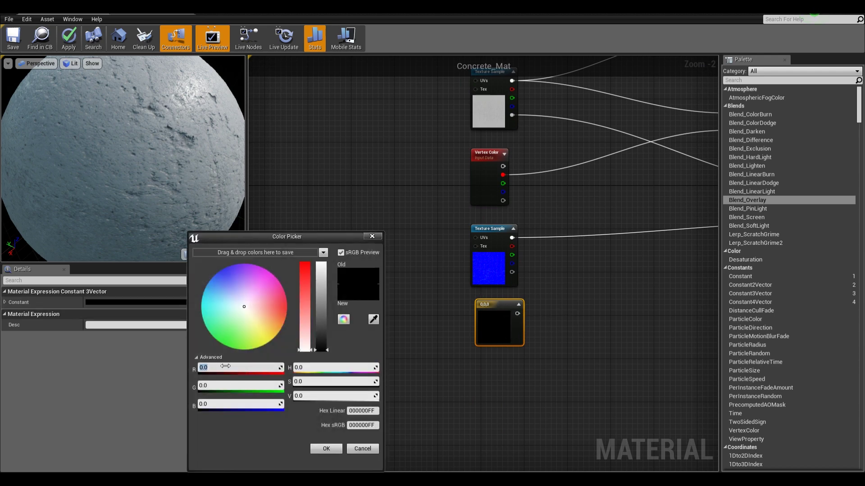
{"action": "type", "text": "0.25"}
{"action": "key", "text": "Tab"}
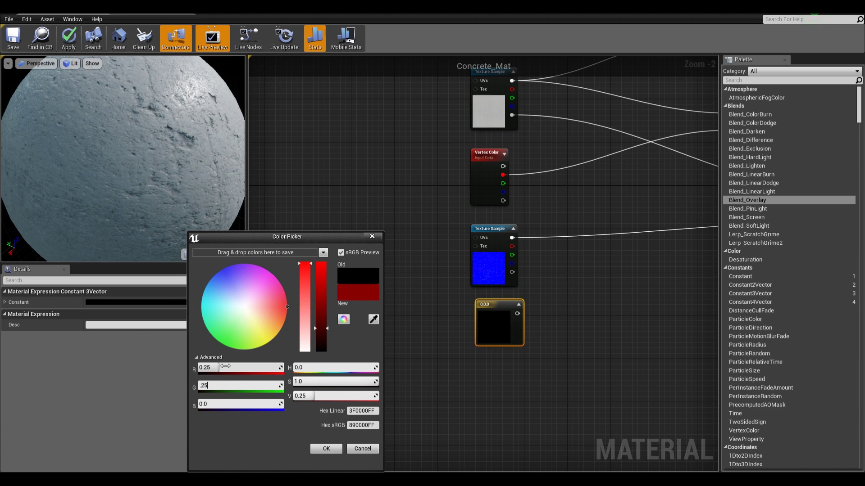
{"action": "key", "text": "Tab"}
{"action": "key", "text": "Return"}
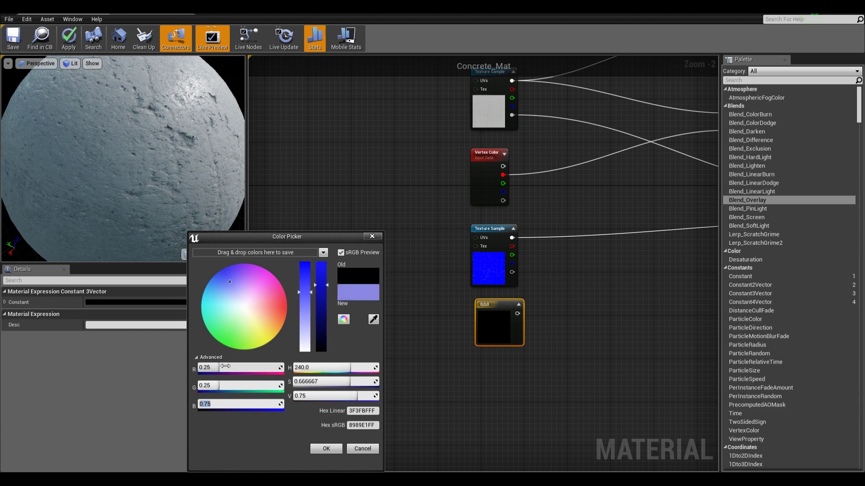
{"action": "left_click", "coordinate": [332, 452]}
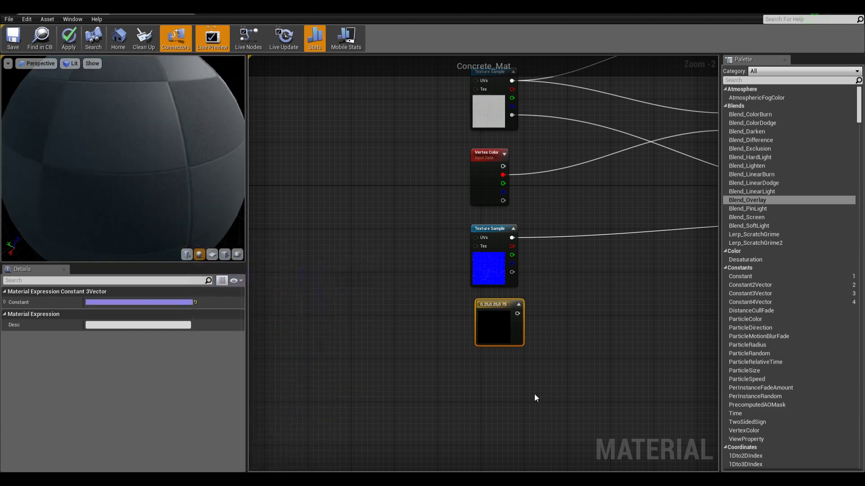
- Duplicate the Lerp node and place the copy below the original, between the normal Texture Sample column and the material output
{"action": "right_click_drag", "start_coordinate": [607, 343], "coordinate": [622, 314]}
{"action": "scroll", "coordinate": [497, 282], "scroll_direction": "up", "scroll_amount": 2}
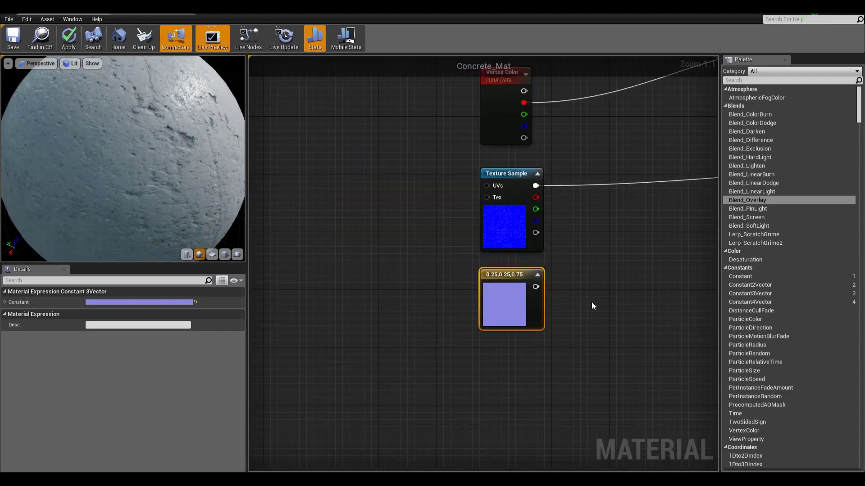
{"action": "scroll", "coordinate": [591, 301], "scroll_direction": "down", "scroll_amount": 1}
{"action": "right_click_drag", "start_coordinate": [591, 302], "coordinate": [370, 398]}
{"action": "scroll", "coordinate": [581, 167], "scroll_direction": "down", "scroll_amount": 1}
{"action": "left_click", "coordinate": [586, 163]}
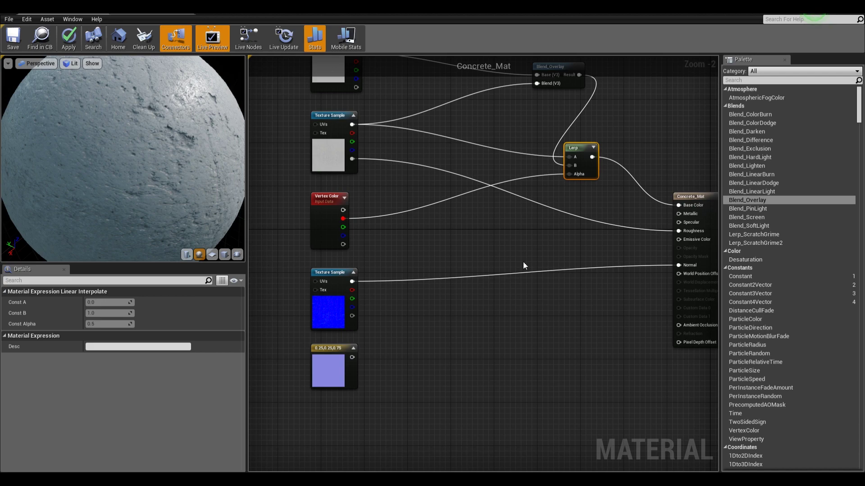
{"action": "key", "text": "ctrl+v"}
{"action": "left_click_drag", "start_coordinate": [576, 309], "coordinate": [580, 300]}
{"action": "right_click_drag", "start_coordinate": [518, 173], "coordinate": [555, 181]}
- Wire the new Lerp with the normal Texture Sample into A, the 0.25,0.25,0.75 constant into B and Vertex Color's red output into Alpha
{"action": "left_click", "coordinate": [371, 360]}
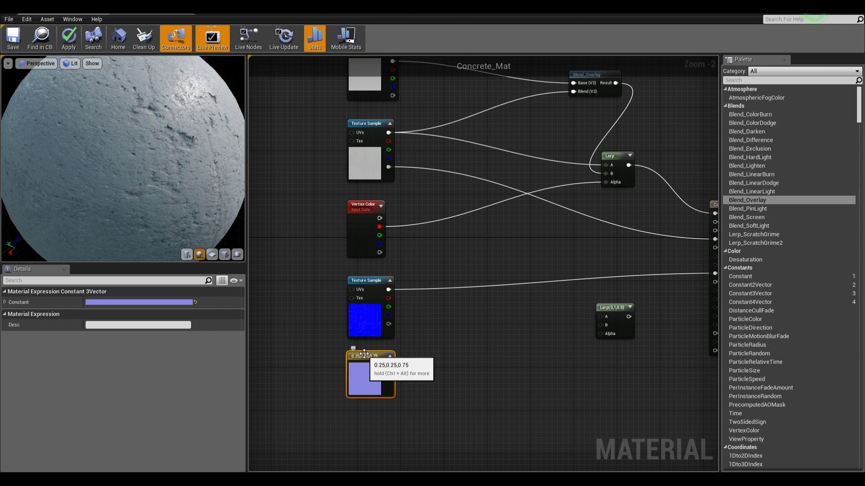
{"action": "right_click_drag", "start_coordinate": [364, 354], "coordinate": [358, 422]}
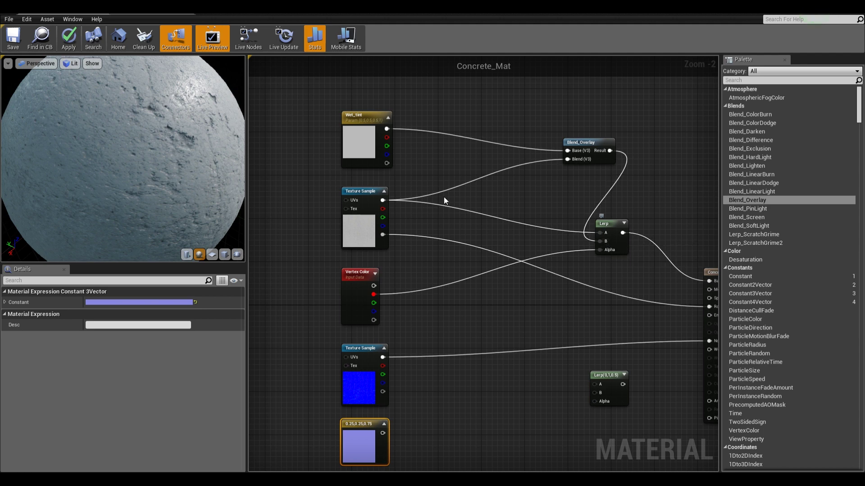
{"action": "left_click", "coordinate": [379, 131]}
{"action": "right_click_drag", "start_coordinate": [518, 395], "coordinate": [531, 328]}
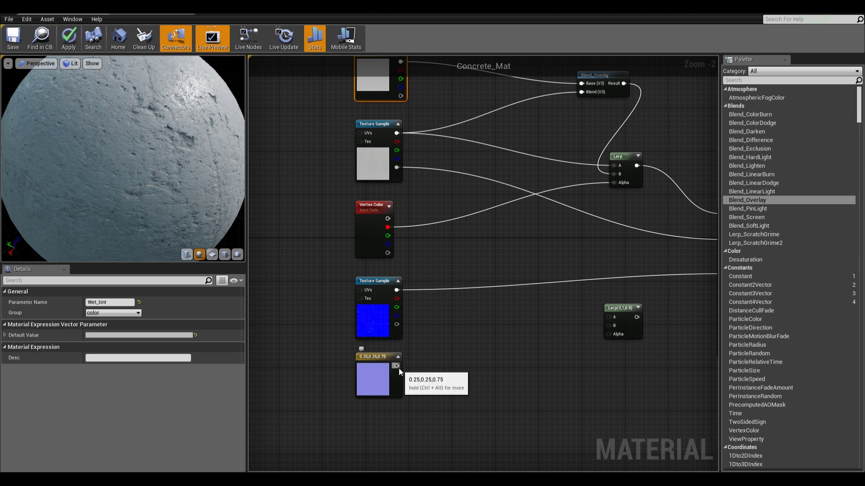
{"action": "left_click_drag", "start_coordinate": [397, 366], "coordinate": [610, 326]}
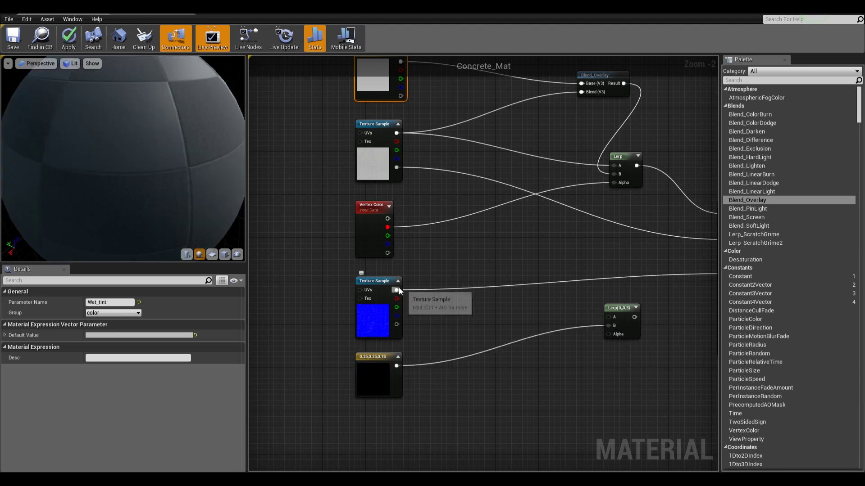
{"action": "left_click_drag", "start_coordinate": [396, 290], "coordinate": [609, 315]}
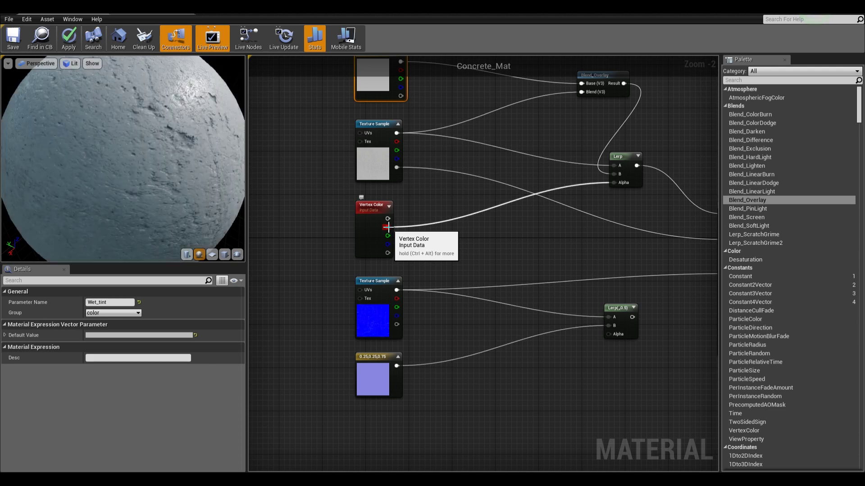
{"action": "left_click_drag", "start_coordinate": [387, 227], "coordinate": [611, 334]}
- Replace the material's Normal input with the new Lerp's output and apply the change
{"action": "right_click_drag", "start_coordinate": [644, 248], "coordinate": [528, 276]}
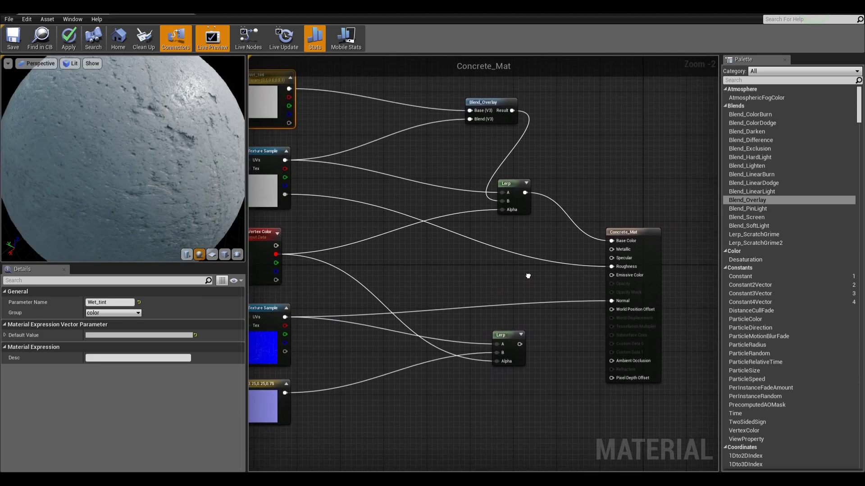
{"action": "left_click_drag", "start_coordinate": [519, 344], "coordinate": [612, 301]}
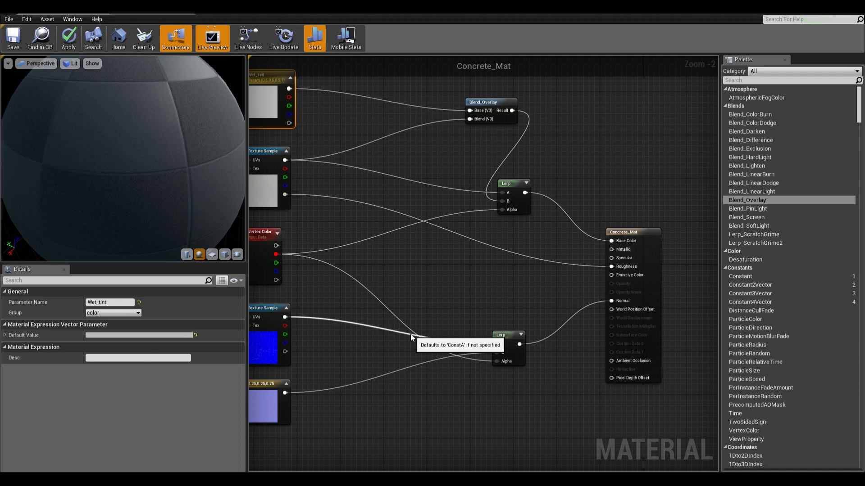
{"action": "left_click_drag", "start_coordinate": [102, 141], "coordinate": [121, 147]}
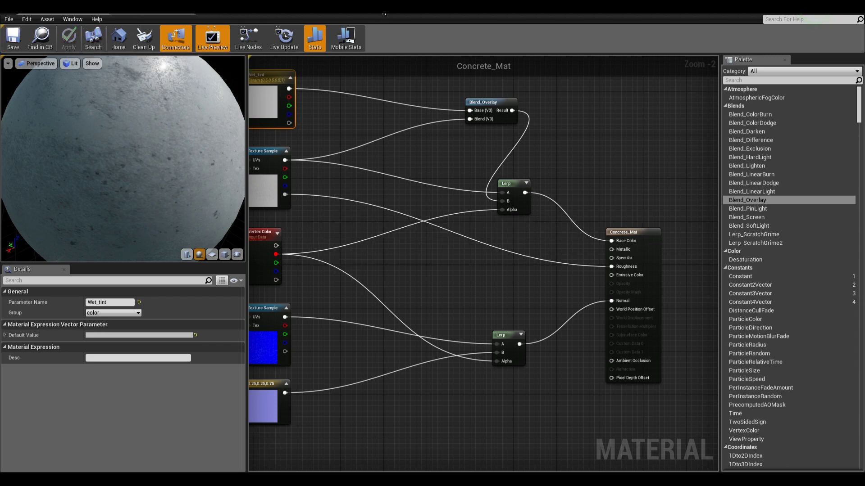
- Shrink the material editor to examine the painted plane in the level, and maximize the graph again
{"action": "left_click_drag", "start_coordinate": [384, 18], "coordinate": [700, 34]}
{"action": "mouse_move", "coordinate": [493, 134]}
{"action": "right_mouse_down"}
{"action": "mouse_move", "coordinate": [532, 173]}
{"action": "mouse_move", "coordinate": [446, 148]}
{"action": "mouse_move", "coordinate": [455, 148]}
{"action": "mouse_move", "coordinate": [462, 220]}
{"action": "mouse_move", "coordinate": [431, 206]}
{"action": "mouse_move", "coordinate": [483, 206]}
{"action": "mouse_move", "coordinate": [432, 205]}
{"action": "mouse_move", "coordinate": [500, 193]}
{"action": "mouse_move", "coordinate": [473, 158]}
{"action": "mouse_move", "coordinate": [491, 135]}
{"action": "right_mouse_up"}
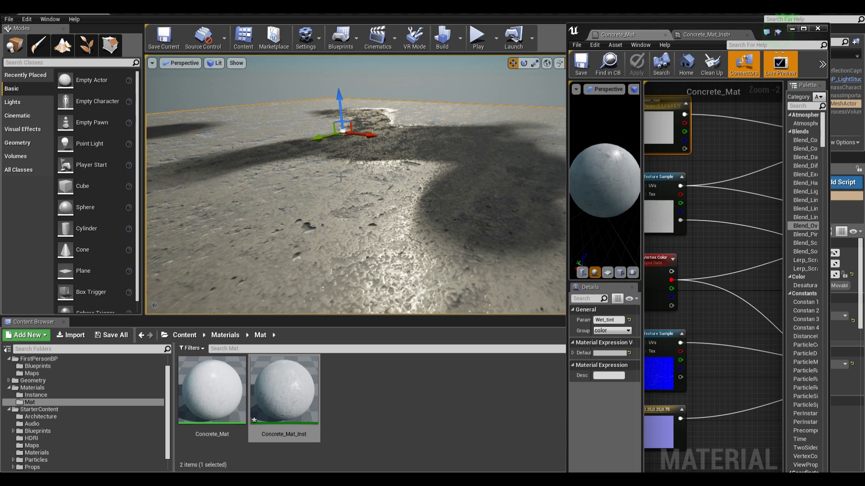
{"action": "left_click_drag", "start_coordinate": [671, 28], "coordinate": [664, 66]}
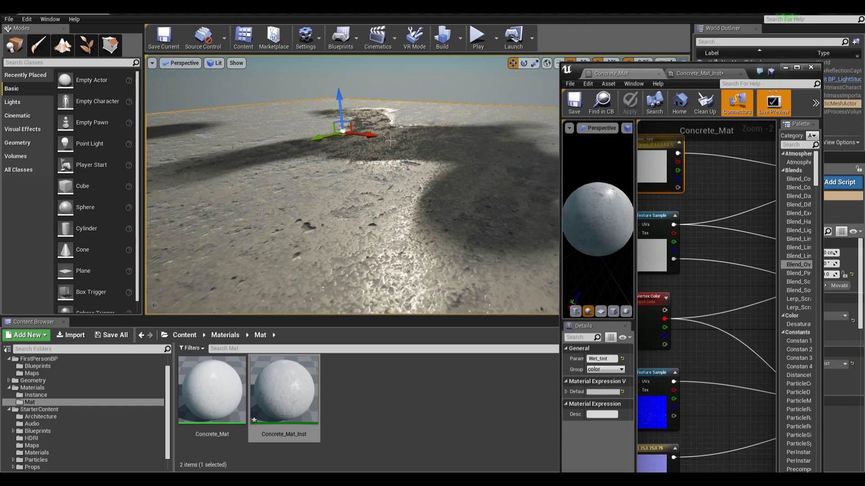
{"action": "double_click", "coordinate": [750, 66]}
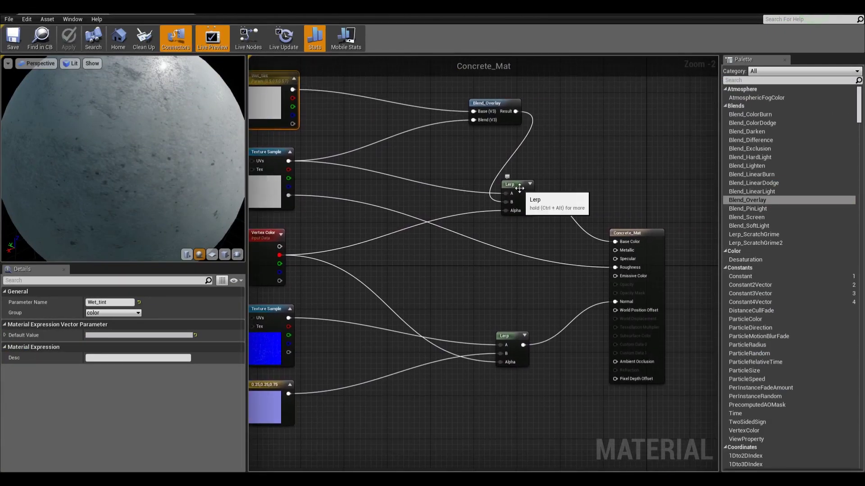
- Move the base color Lerp beyond Blend_Overlay and paste another Lerp copy between it and the normal Lerp
{"action": "left_click_drag", "start_coordinate": [517, 188], "coordinate": [579, 135]}
{"action": "right_click_drag", "start_coordinate": [459, 238], "coordinate": [489, 274]}
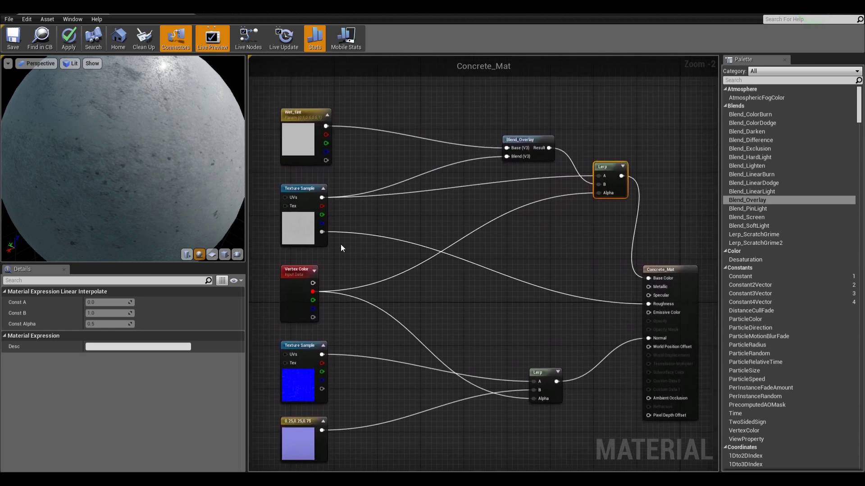
{"action": "left_click", "coordinate": [304, 228]}
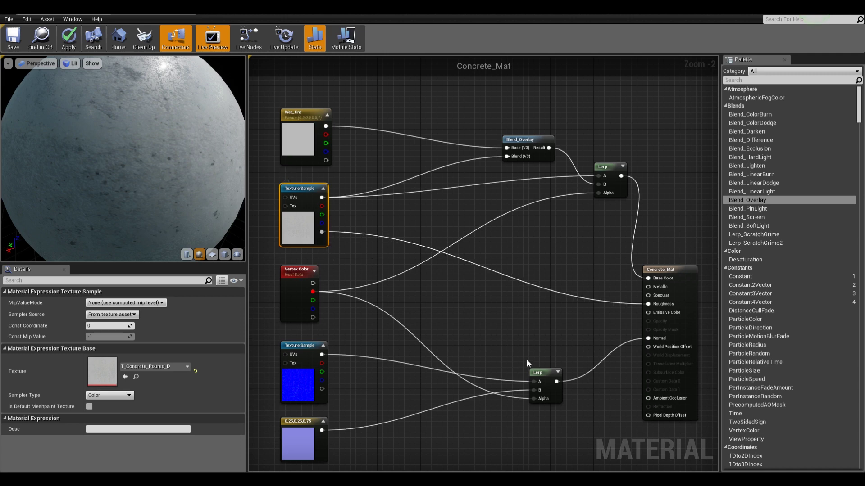
{"action": "left_click", "coordinate": [545, 371]}
{"action": "key", "text": "ctrl+c"}
{"action": "key", "text": "ctrl+v"}
{"action": "left_click_drag", "start_coordinate": [550, 272], "coordinate": [543, 242]}
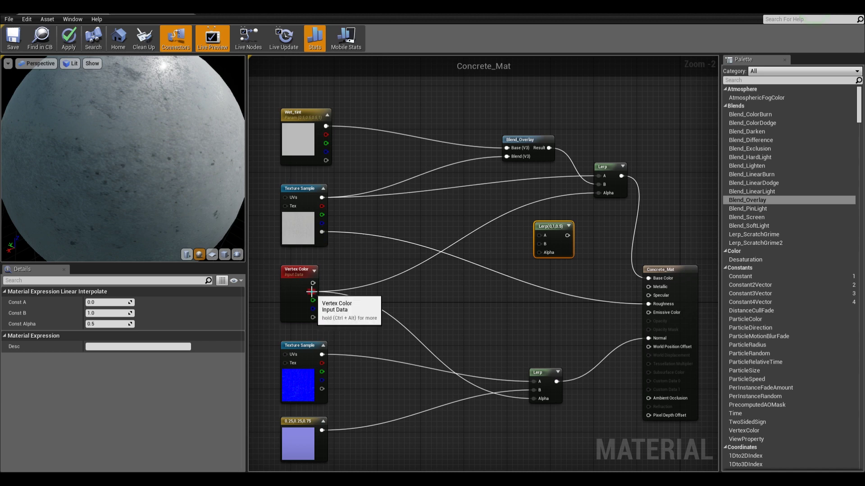
- Connect Vertex Color's red output to the middle Lerp's Alpha and the concrete Texture Sample's alpha output to its A input
{"action": "left_click_drag", "start_coordinate": [313, 292], "coordinate": [550, 253]}
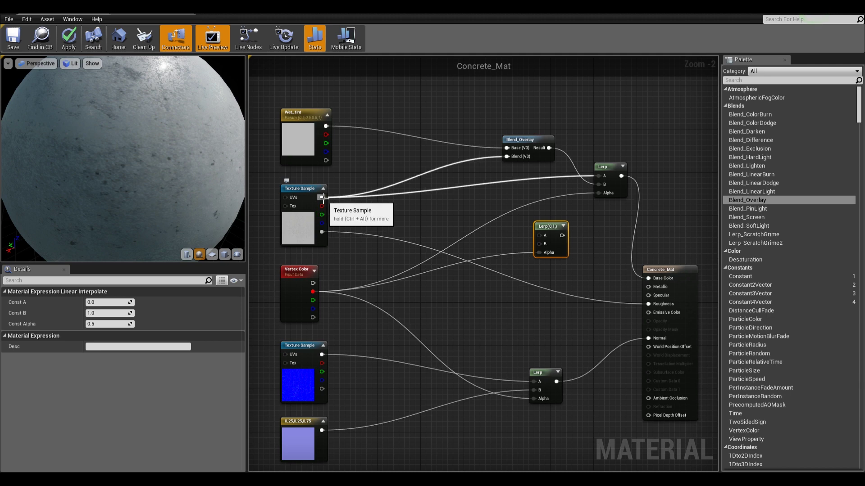
{"action": "left_click_drag", "start_coordinate": [323, 197], "coordinate": [345, 210]}
{"action": "left_click", "coordinate": [424, 186]}
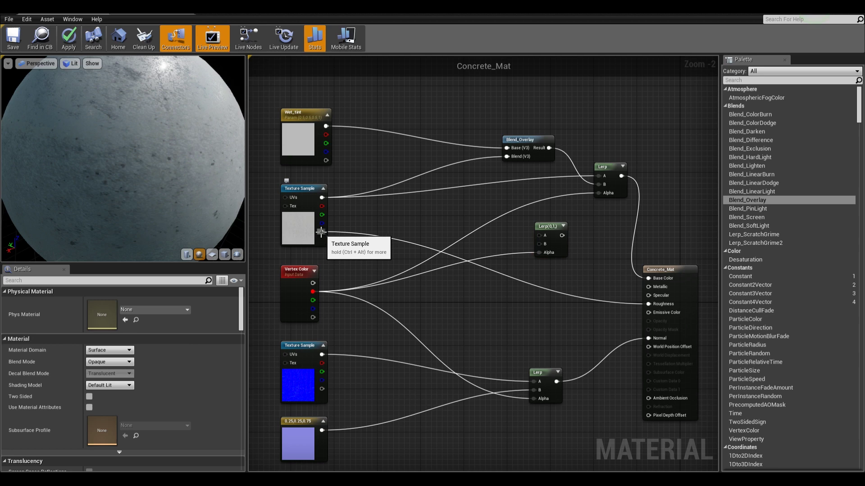
{"action": "left_click_drag", "start_coordinate": [322, 231], "coordinate": [541, 235]}
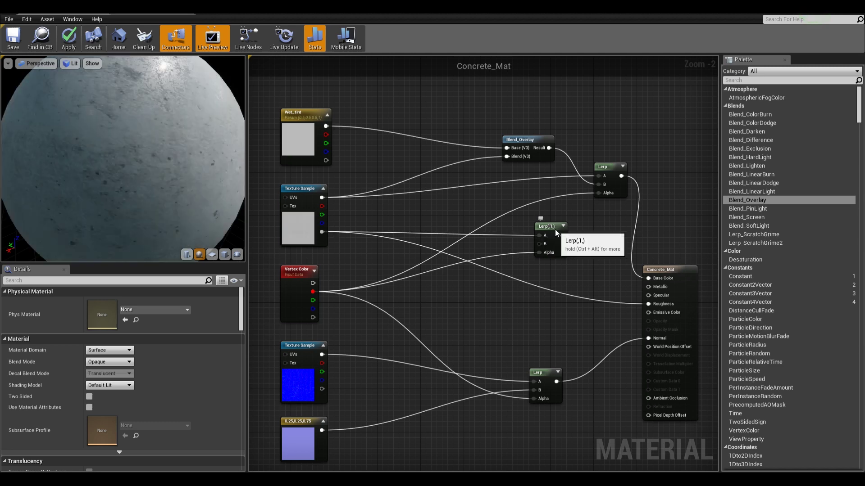
{"action": "left_click_drag", "start_coordinate": [554, 228], "coordinate": [581, 223]}
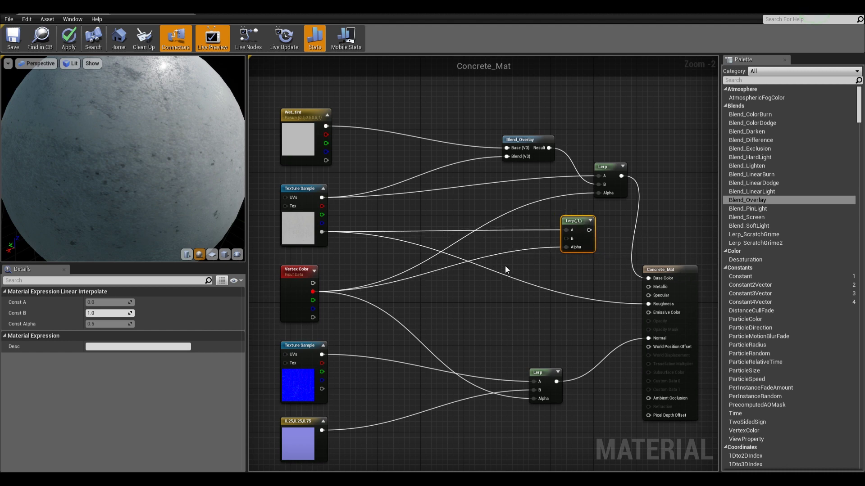
- Add a scalar parameter as the middle Lerp's B input and route that Lerp into the material's Roughness
{"action": "left_click", "coordinate": [151, 8]}
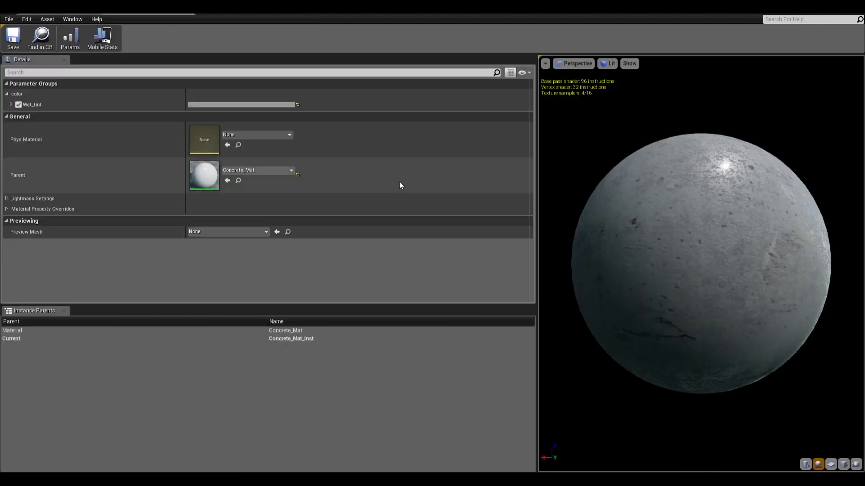
{"action": "left_click", "coordinate": [62, 9]}
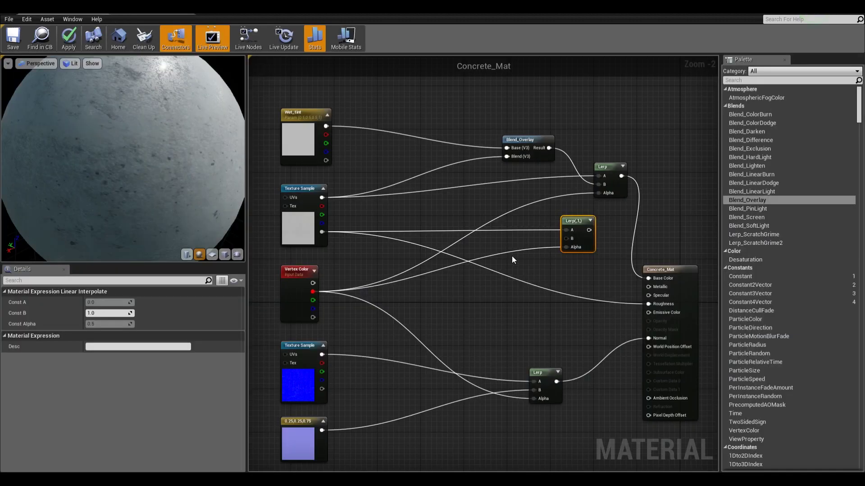
{"action": "left_click", "coordinate": [479, 241]}
{"action": "left_click_drag", "start_coordinate": [490, 248], "coordinate": [460, 294]}
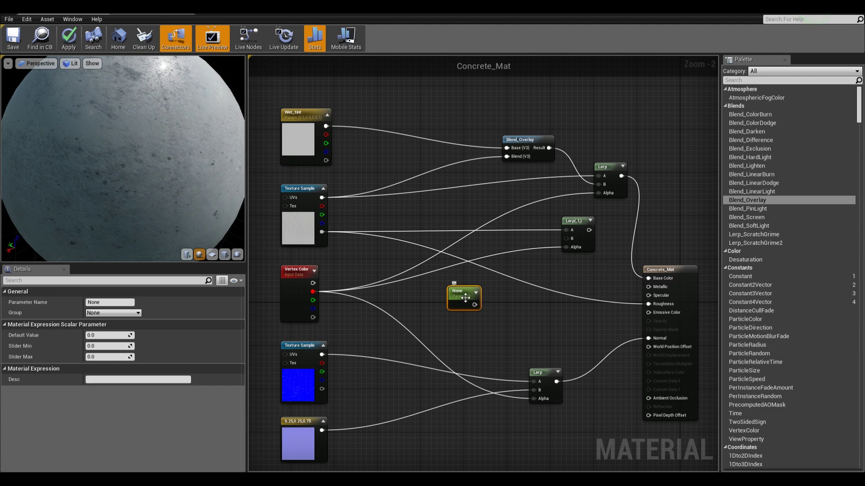
{"action": "left_click_drag", "start_coordinate": [464, 297], "coordinate": [449, 281]}
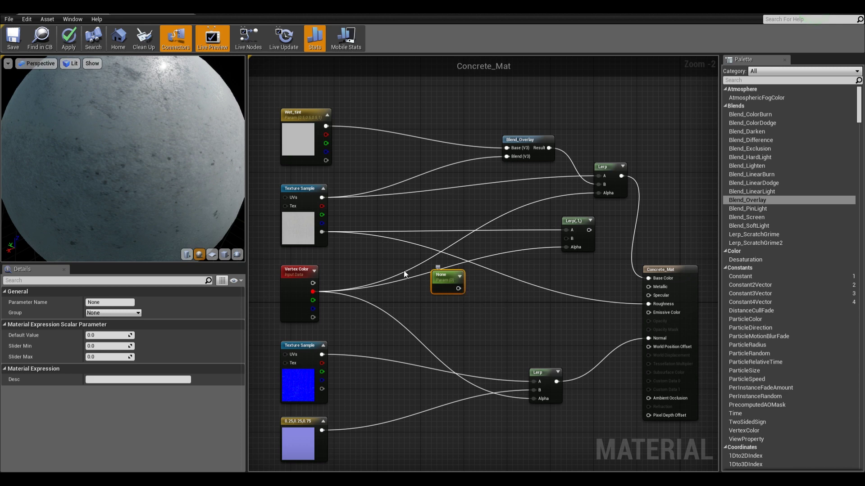
{"action": "left_click_drag", "start_coordinate": [458, 288], "coordinate": [441, 299]}
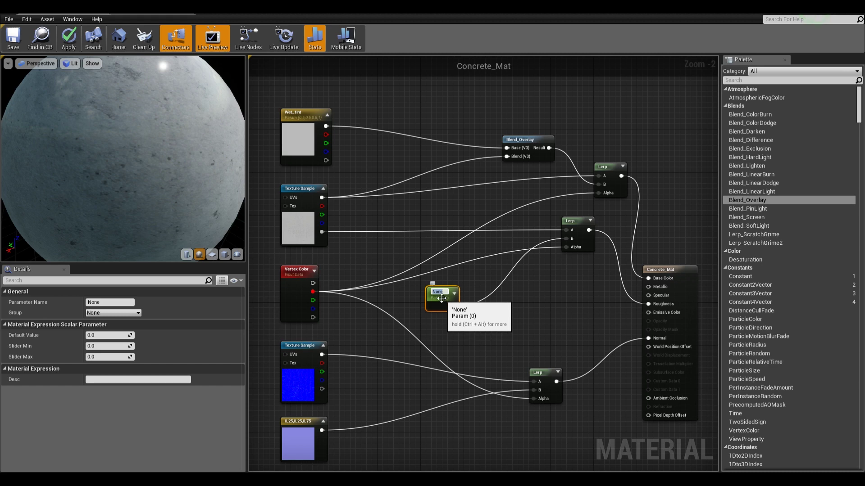
- Name the scalar parameter Roughness_wet, assign it to the color group and place it between Vertex Color and the Lerps
{"action": "type", "text": "ghness"}
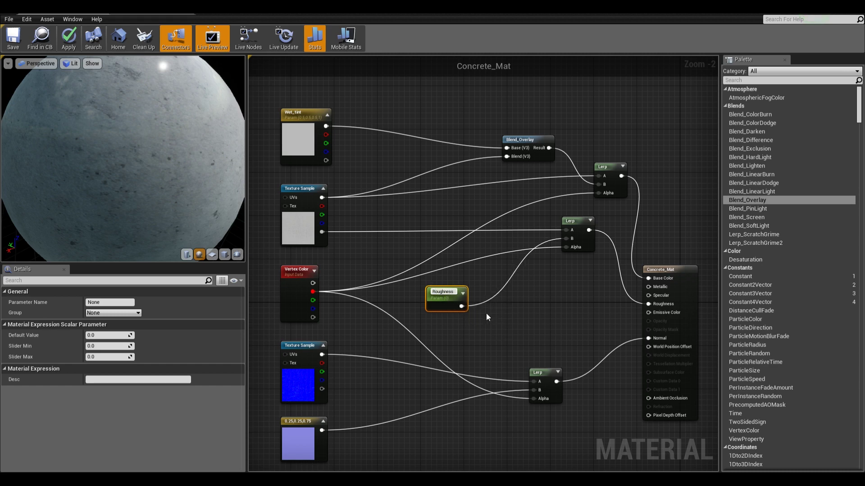
{"action": "type", "text": "_wet"}
{"action": "key", "text": "Return"}
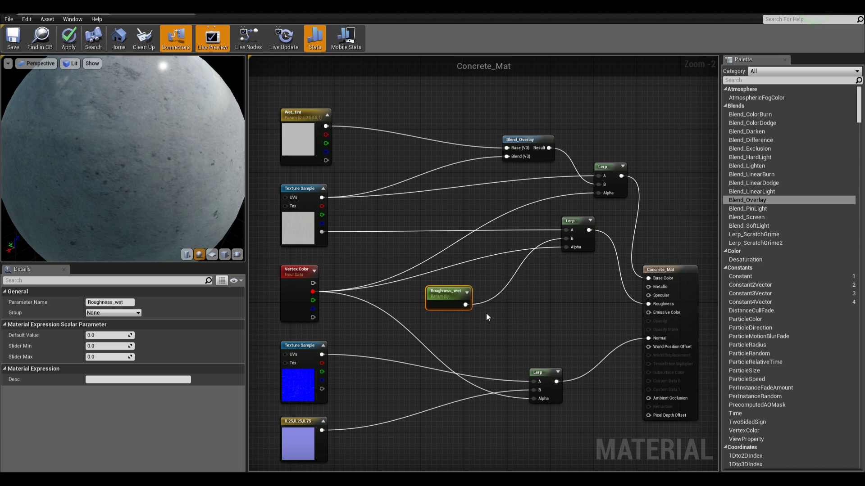
{"action": "left_click_drag", "start_coordinate": [441, 296], "coordinate": [381, 258]}
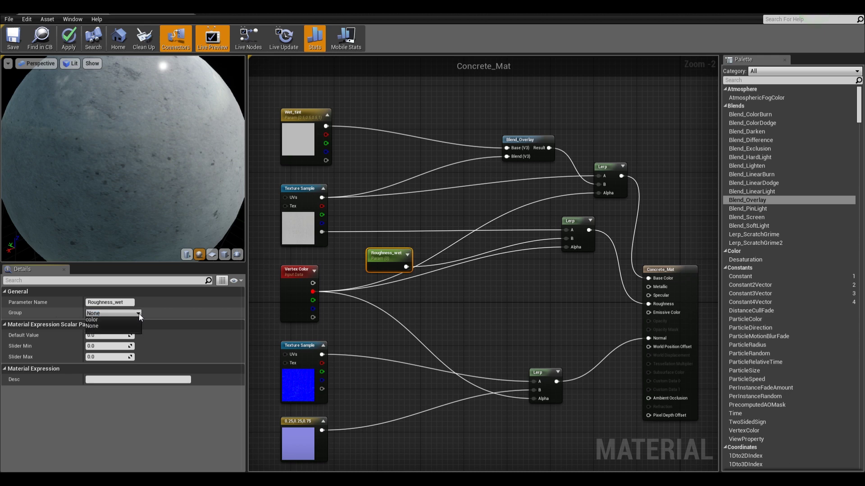
{"action": "left_click", "coordinate": [127, 320]}
{"action": "left_click_drag", "start_coordinate": [387, 262], "coordinate": [358, 255]}
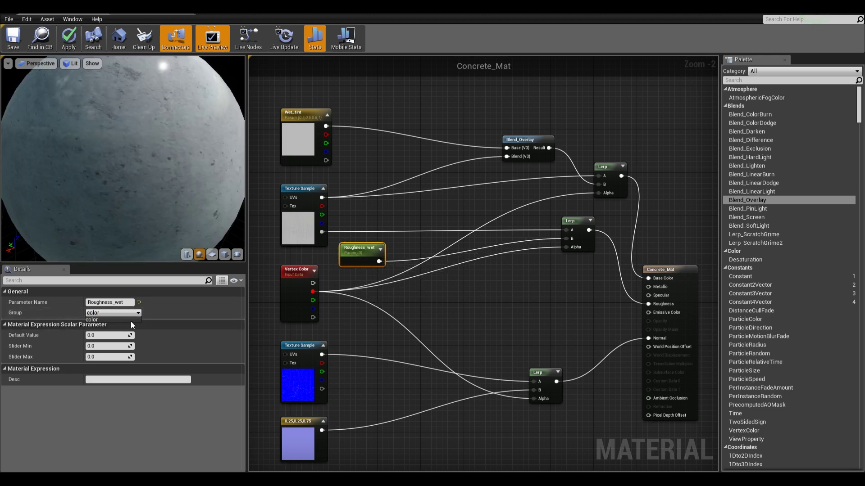
{"action": "left_click", "coordinate": [132, 320]}
{"action": "left_click_drag", "start_coordinate": [346, 256], "coordinate": [427, 294]}
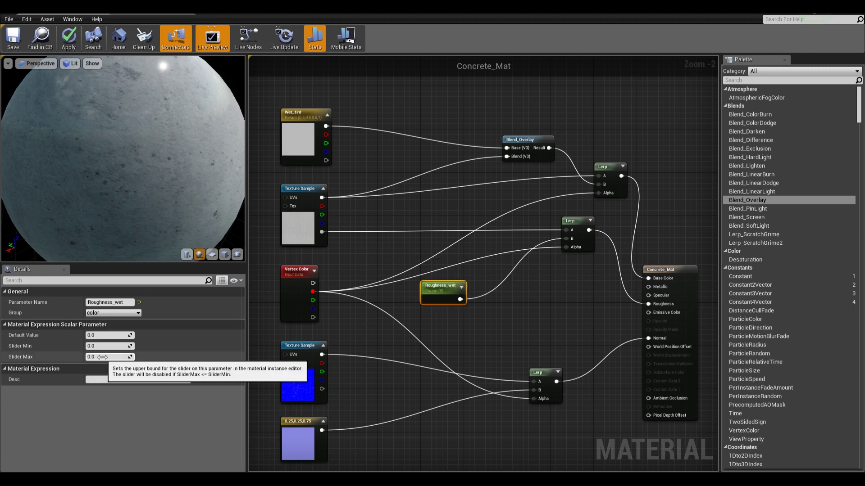
- Set the Slider Max of Roughness_wet to 1.0
{"action": "left_click", "coordinate": [104, 357]}
{"action": "type", "text": "1"}
{"action": "key", "text": "Return"}
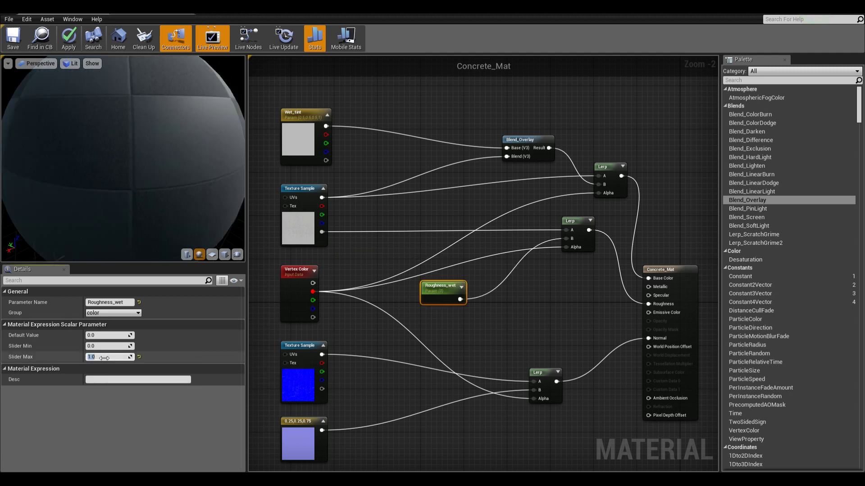
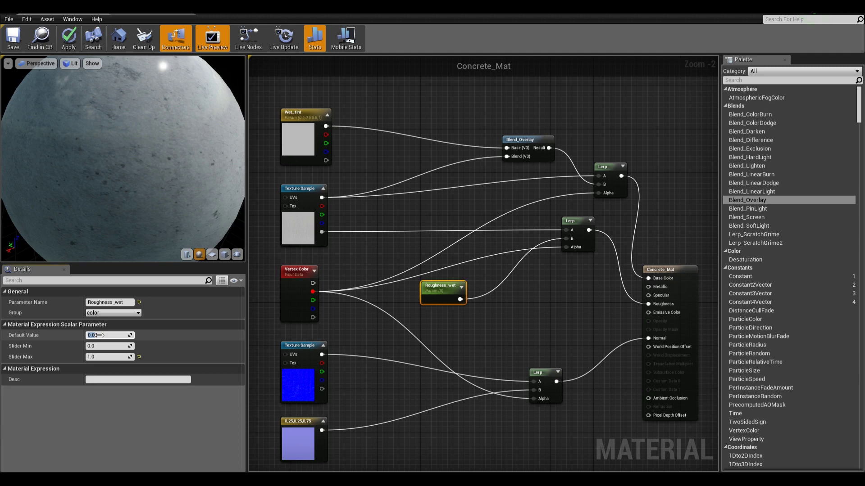
- Try a default value of 1.0 for Roughness_wet, return it to 0.0 and apply the material changes
{"action": "type", "text": "1"}
{"action": "key", "text": "Return"}
{"action": "mouse_move", "coordinate": [449, 297]}
{"action": "left_mouse_down"}
{"action": "mouse_move", "coordinate": [437, 290]}
{"action": "mouse_move", "coordinate": [455, 303]}
{"action": "left_mouse_up"}
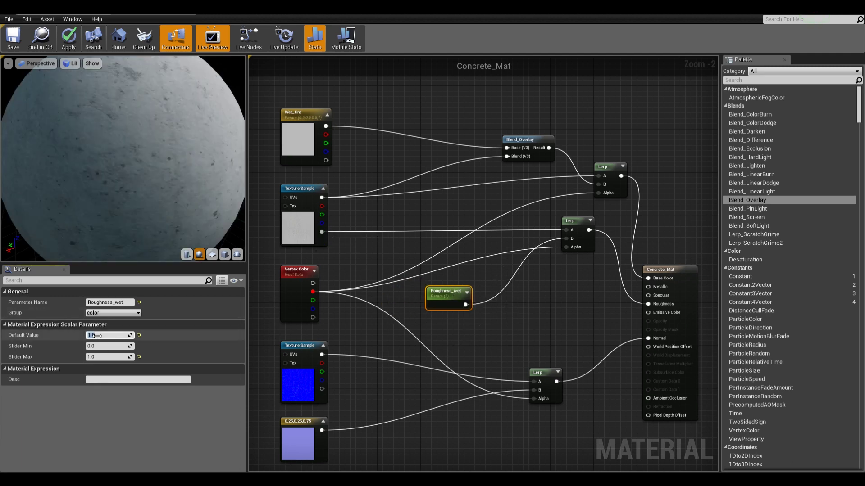
{"action": "key", "text": "Return"}
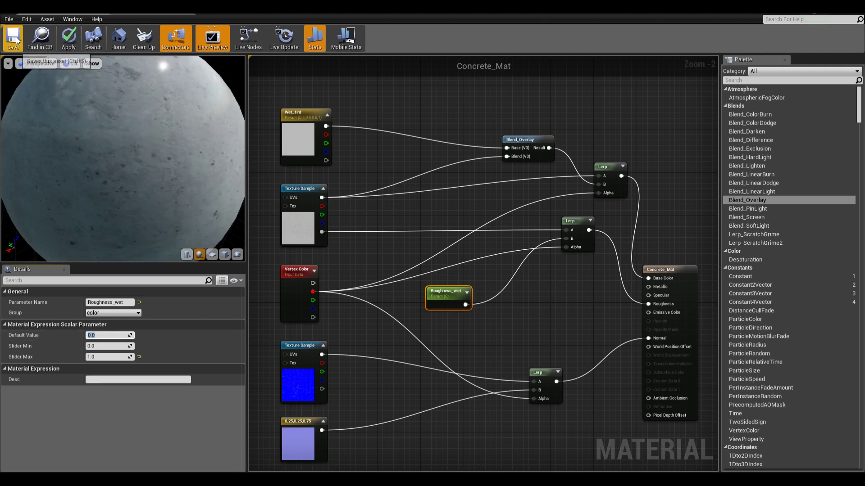
{"action": "left_click", "coordinate": [63, 40]}
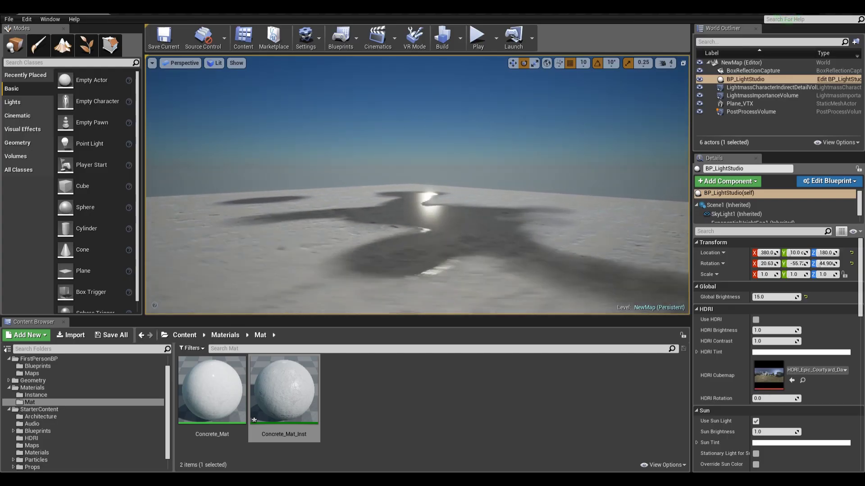
- Paint more Red-channel vertex color on Plane_VTX to extend the wet area across the dry concrete
{"action": "right_click_drag", "start_coordinate": [417, 184], "coordinate": [461, 201]}
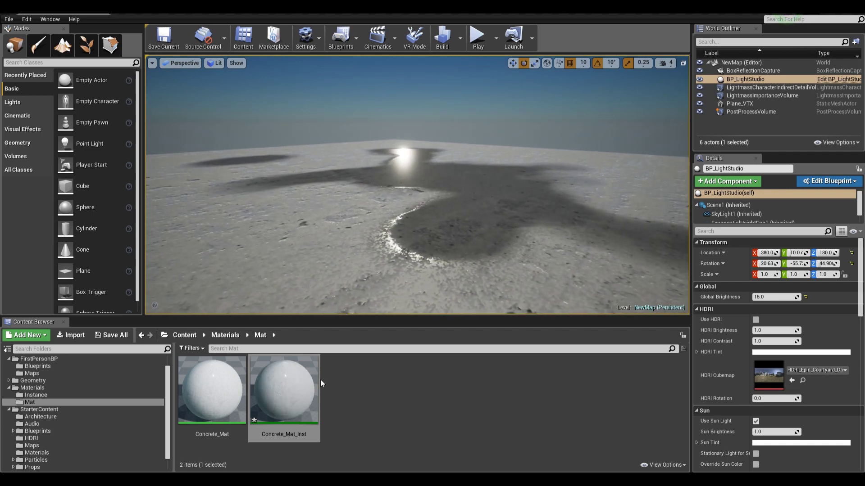
{"action": "mouse_move", "coordinate": [369, 243]}
{"action": "right_mouse_down"}
{"action": "mouse_move", "coordinate": [411, 242]}
{"action": "mouse_move", "coordinate": [385, 238]}
{"action": "right_mouse_up"}
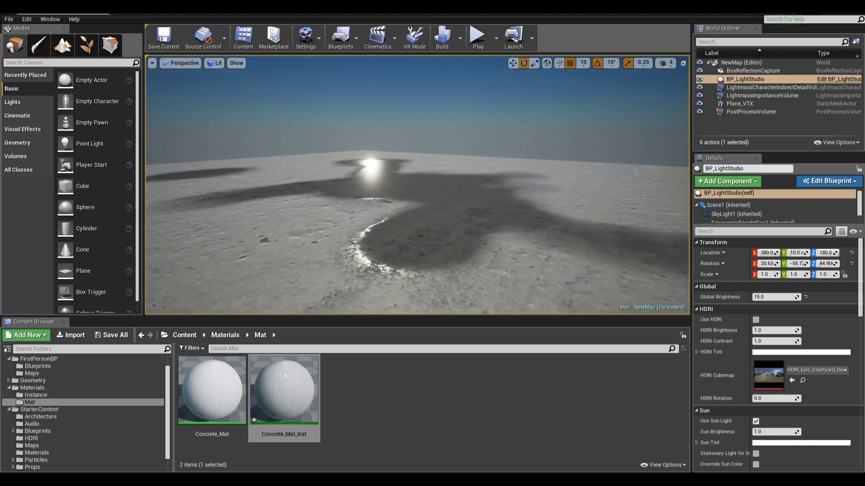
{"action": "right_click_drag", "start_coordinate": [227, 198], "coordinate": [216, 216]}
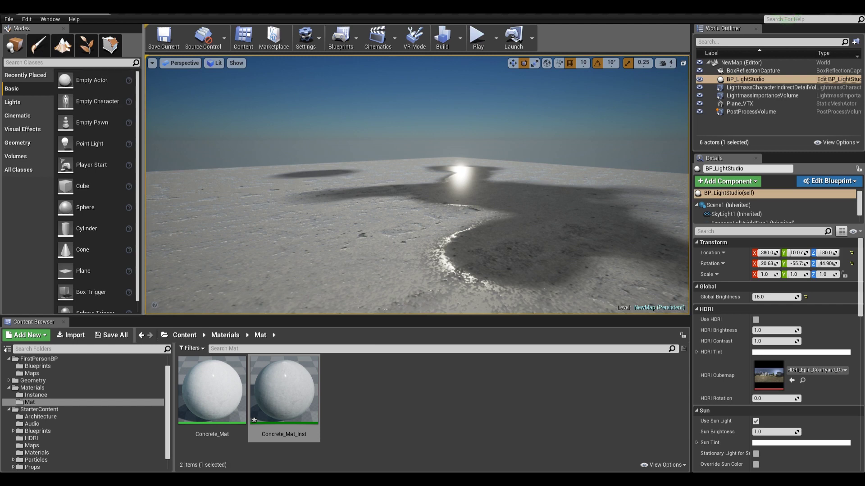
{"action": "left_click", "coordinate": [194, 212]}
{"action": "left_click", "coordinate": [39, 46]}
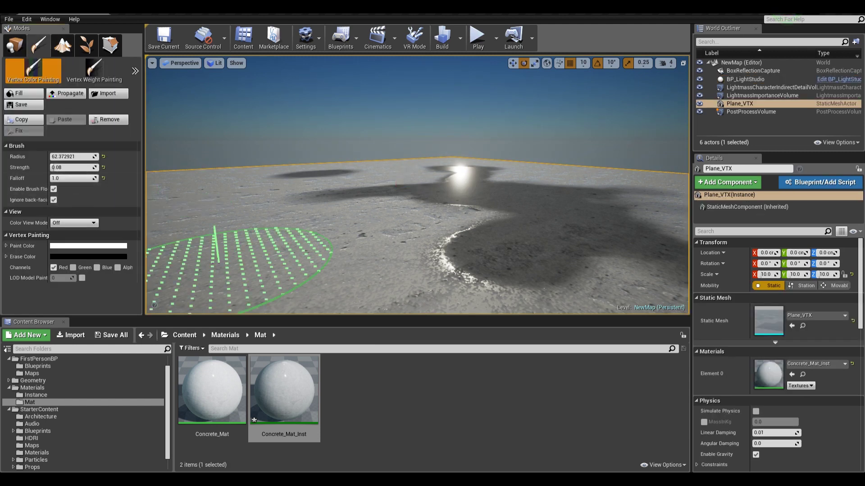
{"action": "mouse_move", "coordinate": [235, 202]}
{"action": "left_mouse_down"}
{"action": "mouse_move", "coordinate": [290, 270]}
{"action": "mouse_move", "coordinate": [231, 218]}
{"action": "mouse_move", "coordinate": [318, 209]}
{"action": "mouse_move", "coordinate": [310, 191]}
{"action": "mouse_move", "coordinate": [460, 208]}
{"action": "left_mouse_up"}
{"action": "mouse_move", "coordinate": [460, 207]}
{"action": "right_mouse_down"}
{"action": "mouse_move", "coordinate": [500, 208]}
{"action": "mouse_move", "coordinate": [477, 228]}
{"action": "right_mouse_up"}
{"action": "left_click_drag", "start_coordinate": [477, 228], "coordinate": [389, 203]}
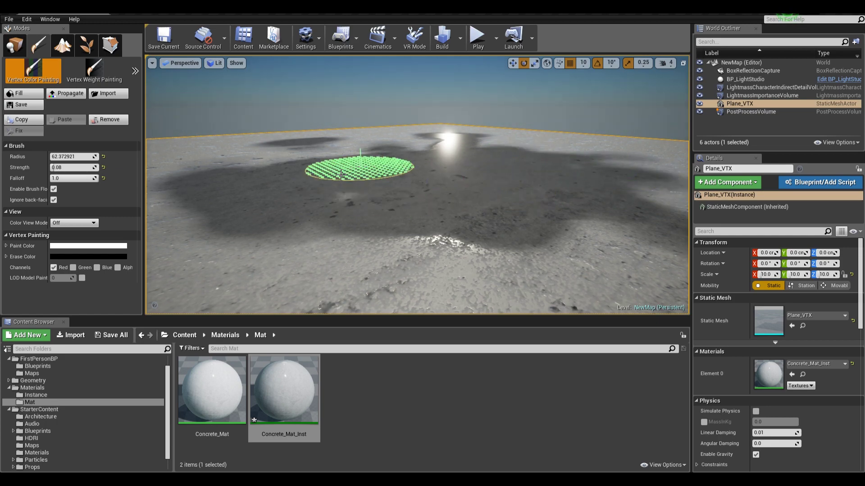
{"action": "mouse_move", "coordinate": [343, 213]}
{"action": "left_mouse_down"}
{"action": "mouse_move", "coordinate": [362, 229]}
{"action": "mouse_move", "coordinate": [351, 245]}
{"action": "left_mouse_up"}
- In the Concrete_Mat graph, add a TexCoord node and connect it to the UVs of both Texture Samples
{"action": "mouse_move", "coordinate": [497, 480]}
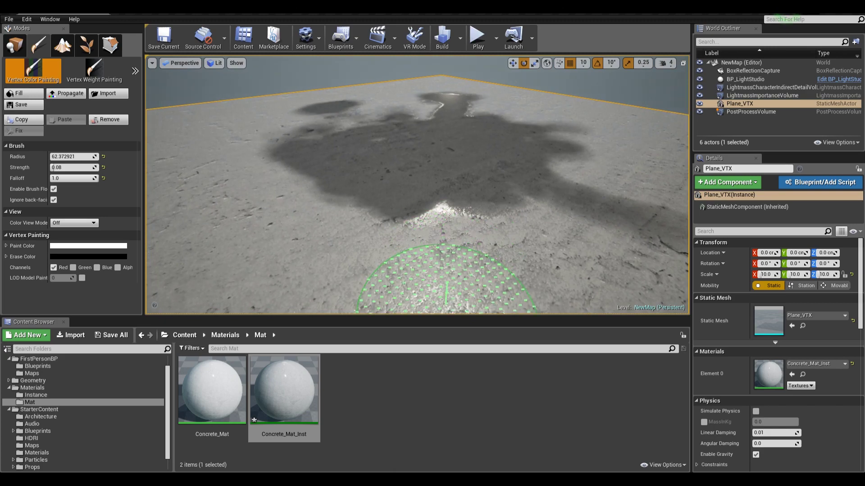
{"action": "left_click", "coordinate": [542, 459]}
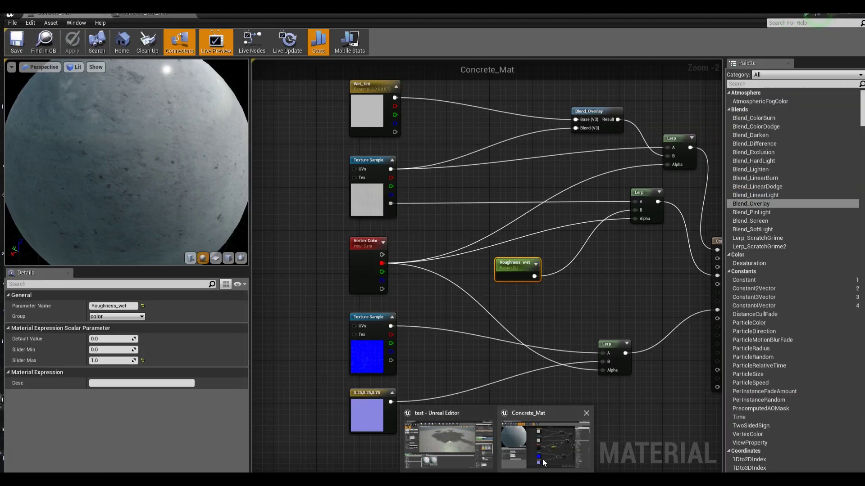
{"action": "left_click", "coordinate": [542, 459]}
{"action": "right_click_drag", "start_coordinate": [399, 232], "coordinate": [515, 240]}
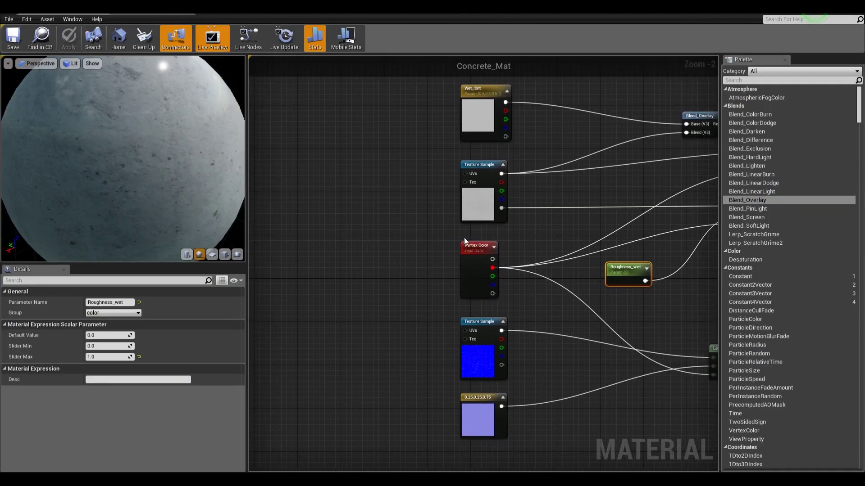
{"action": "right_click_drag", "start_coordinate": [389, 183], "coordinate": [324, 167]}
{"action": "left_click", "coordinate": [415, 154]}
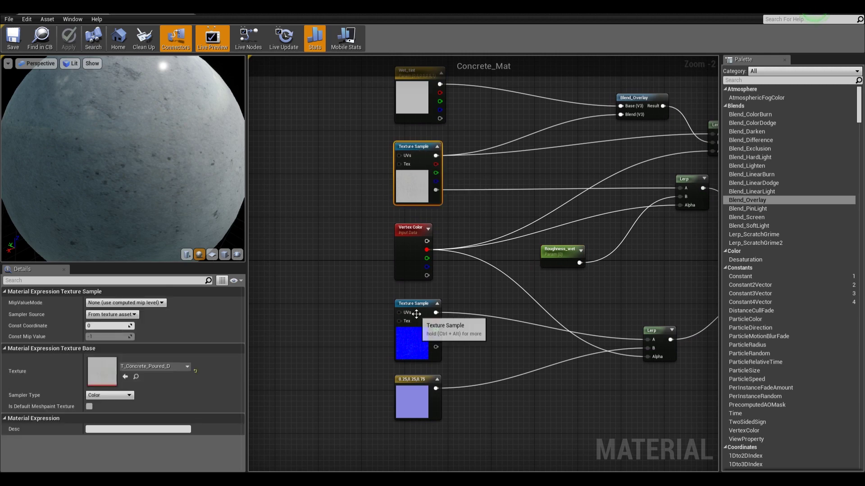
{"action": "left_click", "coordinate": [431, 334], "text": "ctrl"}
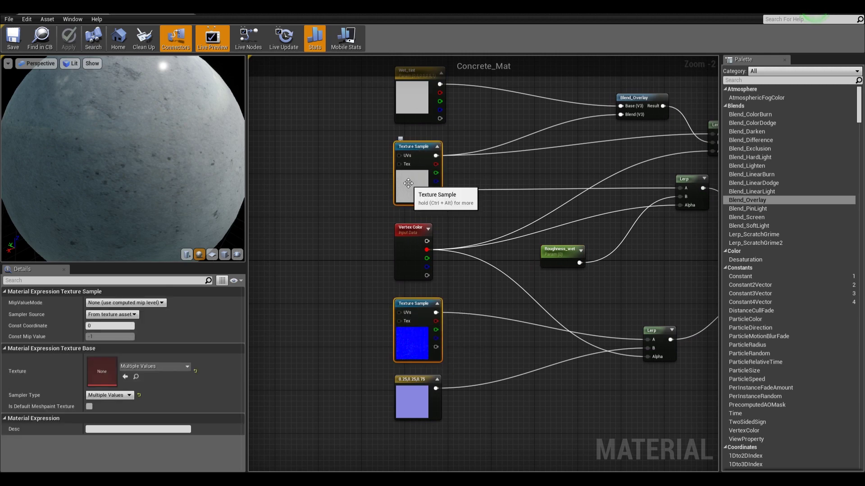
{"action": "right_click_drag", "start_coordinate": [350, 251], "coordinate": [373, 250]}
{"action": "left_click", "coordinate": [335, 243]}
{"action": "right_click_drag", "start_coordinate": [302, 271], "coordinate": [351, 273]}
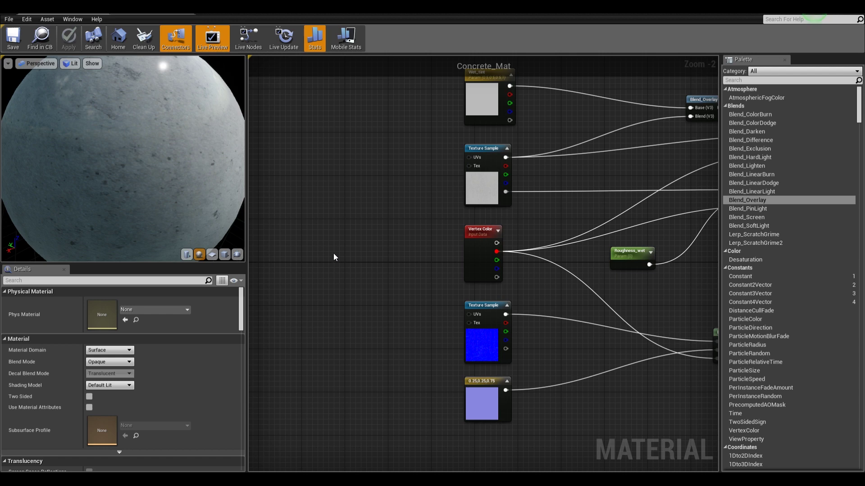
{"action": "left_click", "coordinate": [314, 230]}
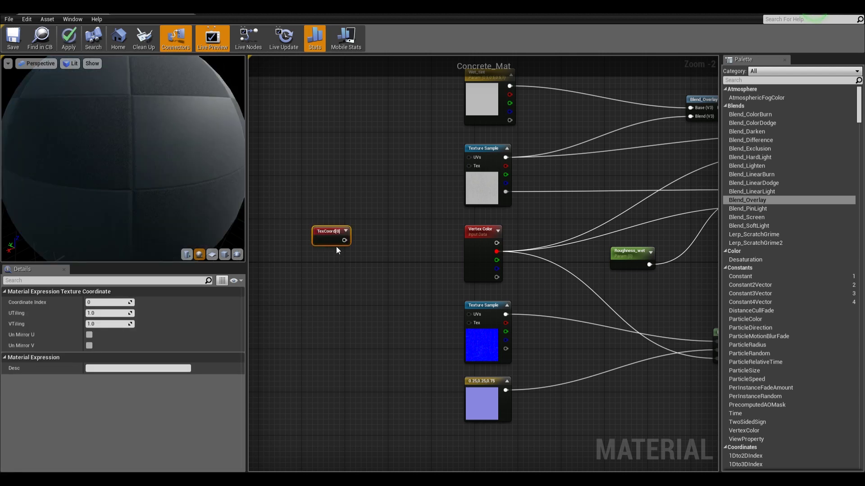
{"action": "left_click_drag", "start_coordinate": [336, 234], "coordinate": [293, 199]}
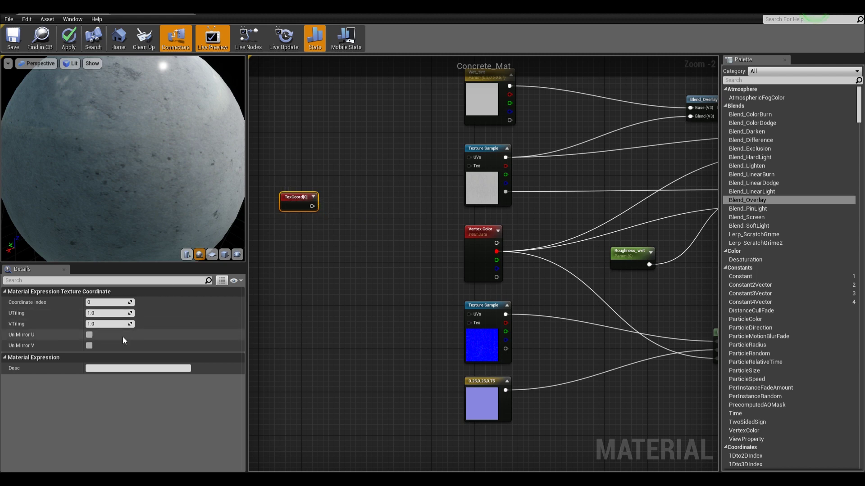
{"action": "left_click_drag", "start_coordinate": [312, 206], "coordinate": [470, 158]}
{"action": "left_click_drag", "start_coordinate": [312, 207], "coordinate": [469, 314]}
- Set the TexCoord's UTiling and VTiling to 3.0, save the material and inspect the tiling on the plane
{"action": "left_click", "coordinate": [120, 314]}
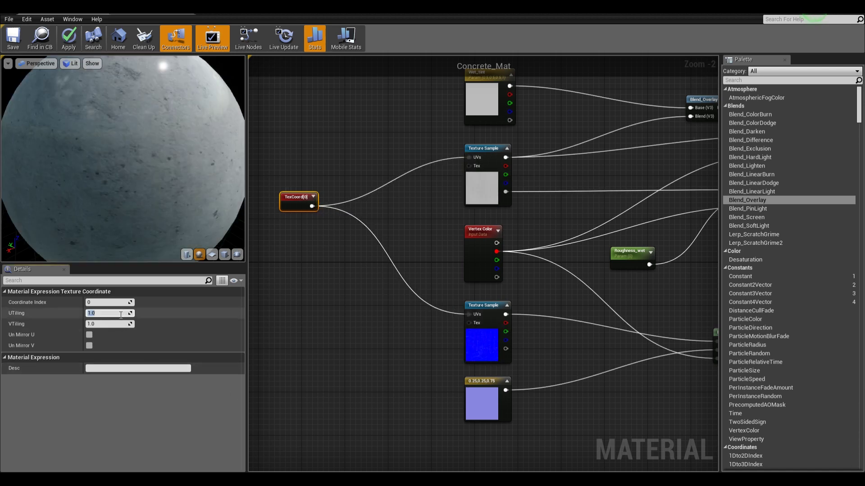
{"action": "type", "text": "3"}
{"action": "key", "text": "Tab"}
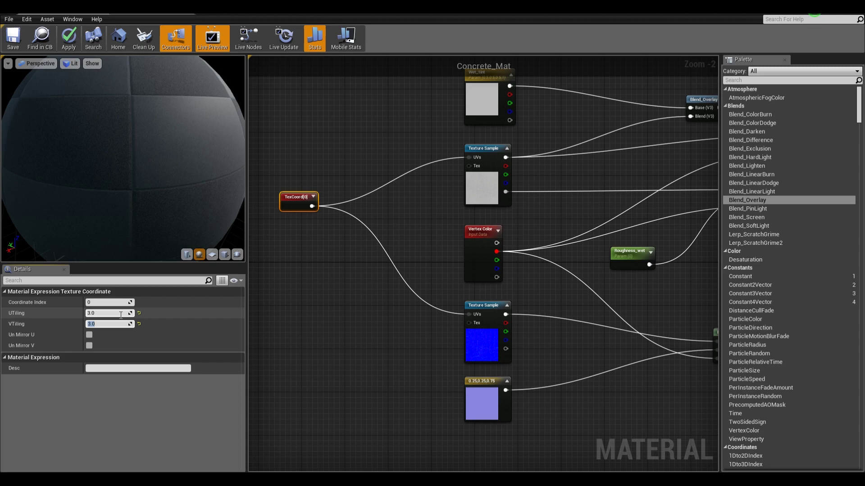
{"action": "left_click", "coordinate": [18, 36]}
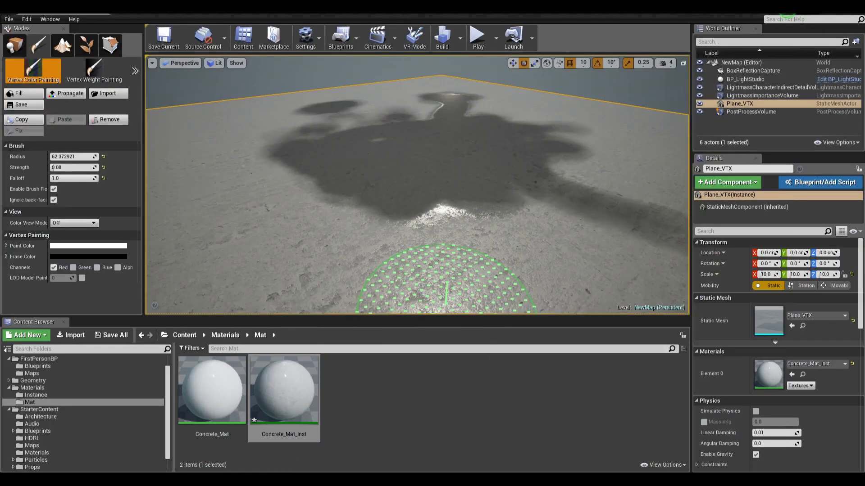
{"action": "mouse_move", "coordinate": [446, 304]}
{"action": "right_mouse_down"}
{"action": "mouse_move", "coordinate": [443, 360]}
{"action": "mouse_move", "coordinate": [405, 315]}
{"action": "mouse_move", "coordinate": [383, 307]}
{"action": "mouse_move", "coordinate": [387, 216]}
{"action": "mouse_move", "coordinate": [396, 293]}
{"action": "mouse_move", "coordinate": [416, 242]}
{"action": "mouse_move", "coordinate": [387, 198]}
{"action": "mouse_move", "coordinate": [401, 208]}
{"action": "mouse_move", "coordinate": [406, 252]}
{"action": "mouse_move", "coordinate": [418, 261]}
{"action": "mouse_move", "coordinate": [432, 297]}
{"action": "mouse_move", "coordinate": [401, 298]}
{"action": "mouse_move", "coordinate": [648, 198]}
{"action": "right_mouse_up"}
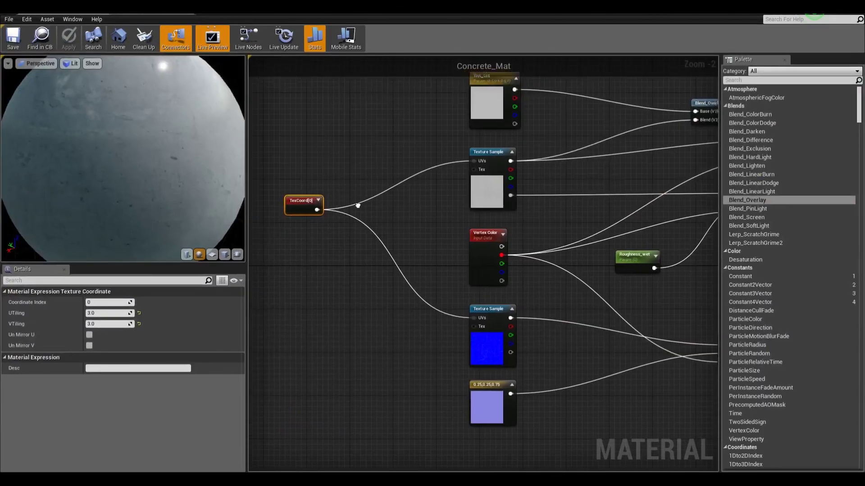
- Enable the Roughness_wet override in Concrete_Mat_Inst
{"action": "scroll", "coordinate": [354, 243], "scroll_direction": "up", "scroll_amount": 1}
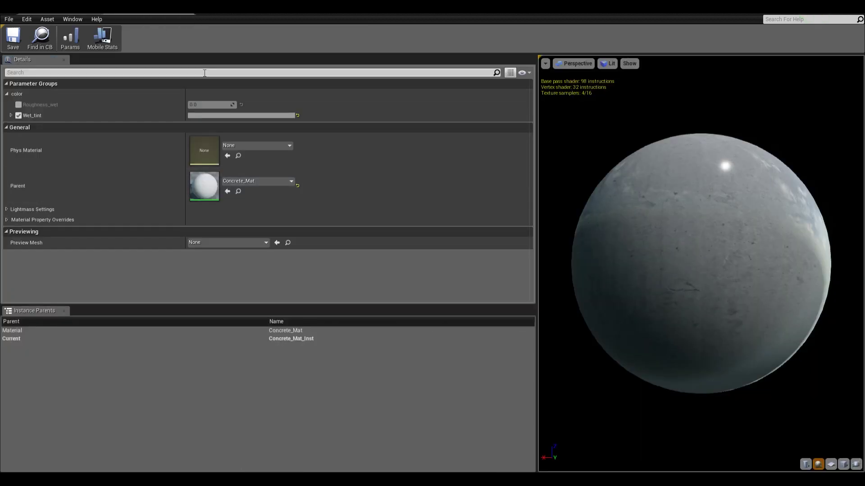
{"action": "left_click", "coordinate": [18, 105]}
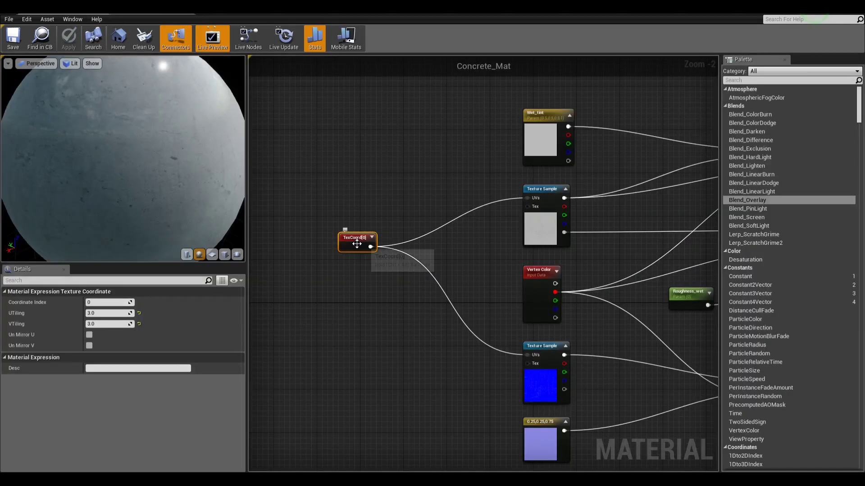
- Move the TexCoord node aside in Concrete_Mat and add a Multiply node between it and the Texture Samples
{"action": "left_click_drag", "start_coordinate": [362, 232], "coordinate": [331, 189]}
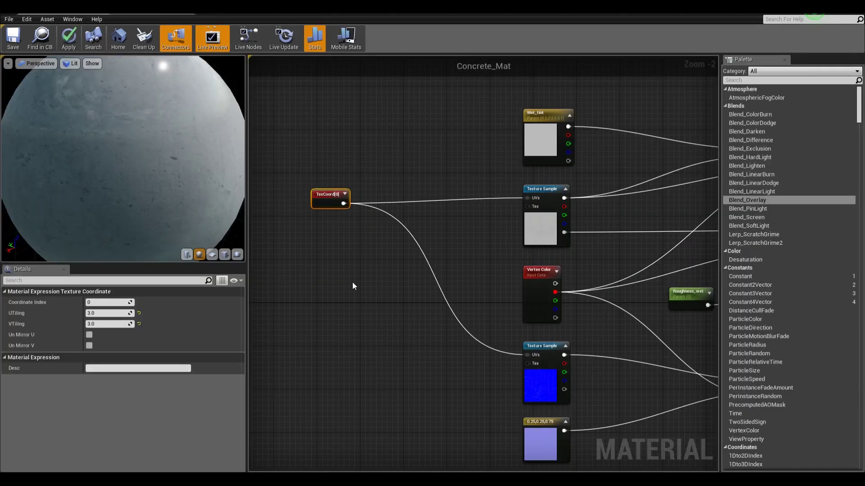
{"action": "left_click", "coordinate": [375, 302]}
{"action": "left_click_drag", "start_coordinate": [398, 307], "coordinate": [440, 166]}
{"action": "left_click", "coordinate": [393, 332]}
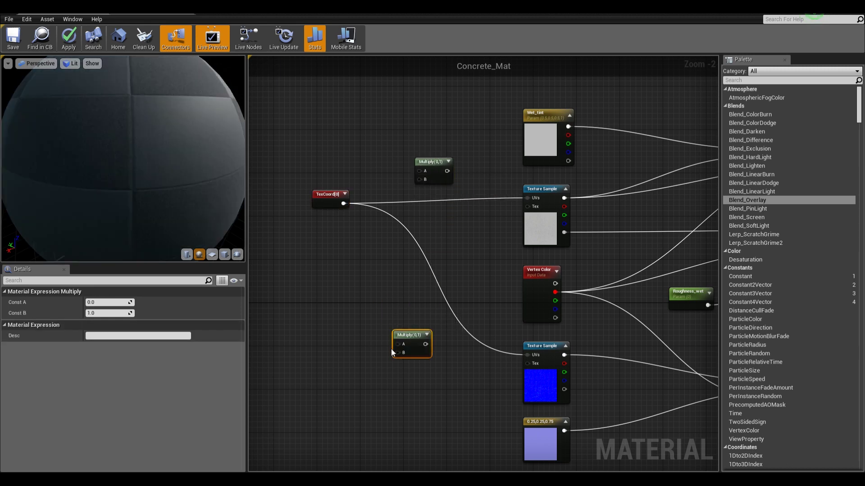
{"action": "left_click", "coordinate": [337, 300]}
{"action": "left_click_drag", "start_coordinate": [344, 264], "coordinate": [406, 360]}
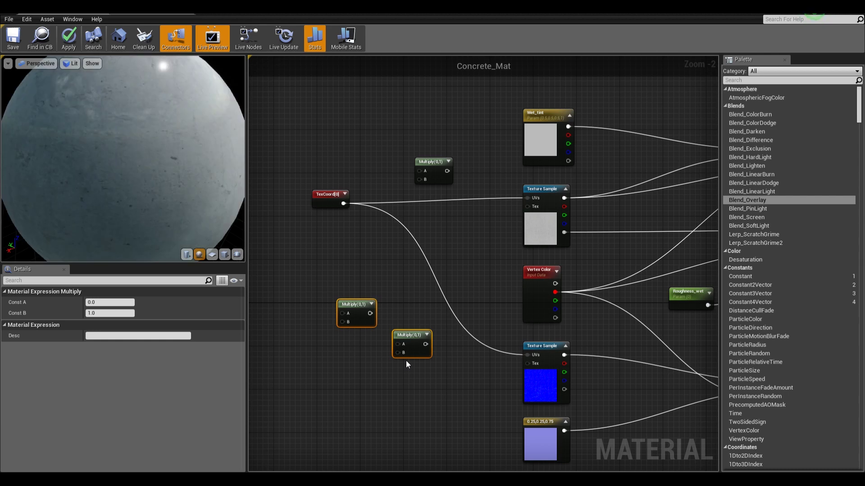
{"action": "key", "text": "Delete"}
- Transfer both Texture Sample UV connections from the TexCoord output to the Multiply output
{"action": "left_click_drag", "start_coordinate": [432, 164], "coordinate": [432, 154]}
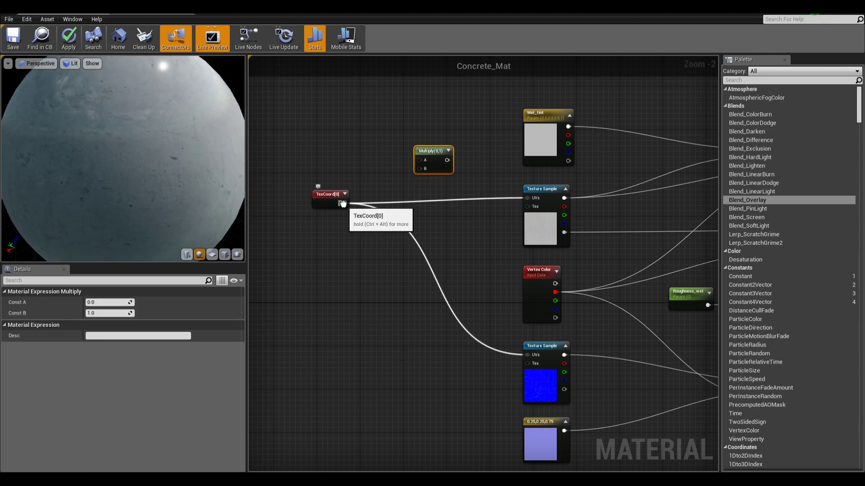
{"action": "left_click_drag", "start_coordinate": [347, 204], "coordinate": [428, 190], "text": "ctrl"}
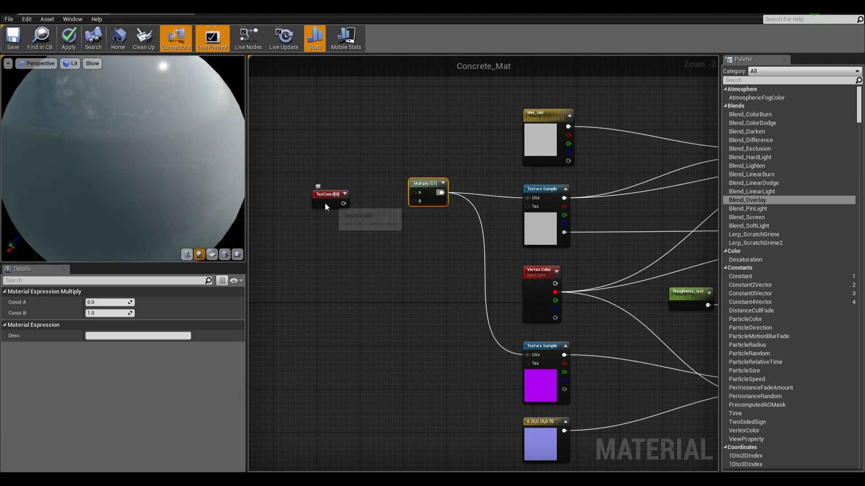
- Set the TexCoord's UTiling and VTiling to 1.0 and connect it to the Multiply's A input
{"action": "left_click", "coordinate": [325, 202]}
{"action": "left_click", "coordinate": [106, 313]}
{"action": "type", "text": "1"}
{"action": "key", "text": "Tab"}
{"action": "type", "text": "1"}
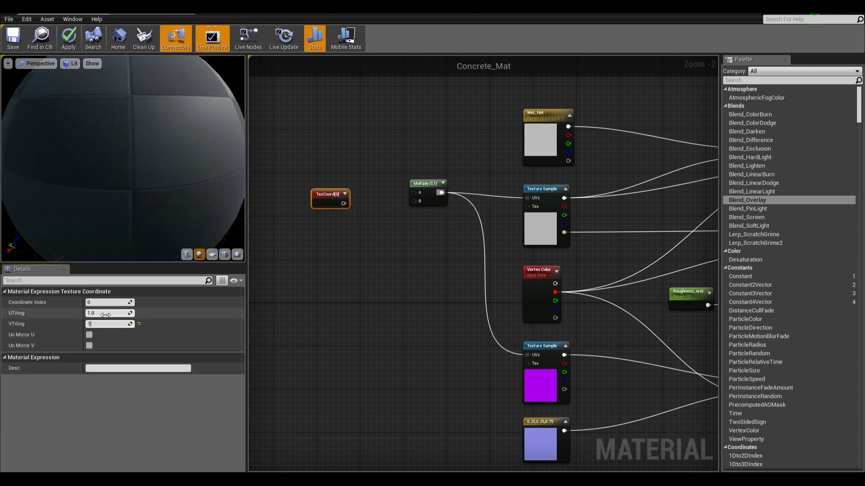
{"action": "left_click_drag", "start_coordinate": [343, 204], "coordinate": [420, 194]}
- Add a scalar parameter with default value 1.0 below the TexCoord and connect it to the Multiply's B input
{"action": "key", "text": "s"}
{"action": "left_click", "coordinate": [368, 271]}
{"action": "left_click_drag", "start_coordinate": [374, 276], "coordinate": [417, 201]}
{"action": "left_click_drag", "start_coordinate": [321, 241], "coordinate": [326, 224]}
{"action": "left_click", "coordinate": [104, 335]}
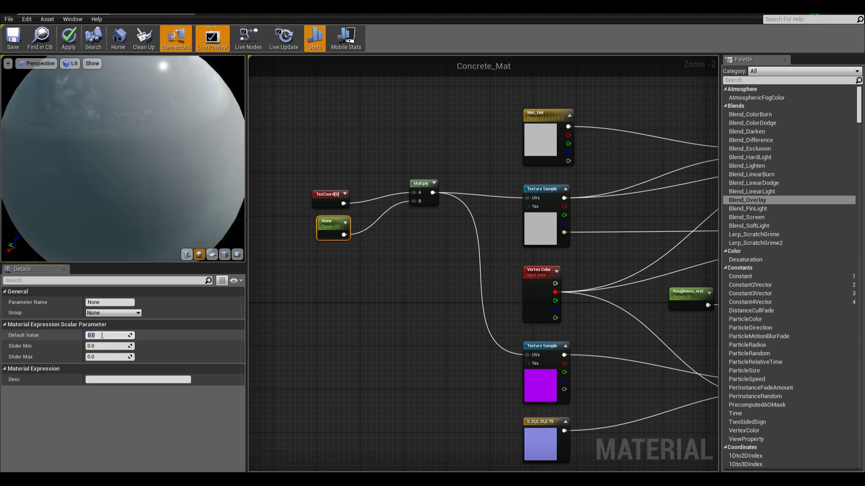
{"action": "type", "text": "1"}
{"action": "key", "text": "Return"}
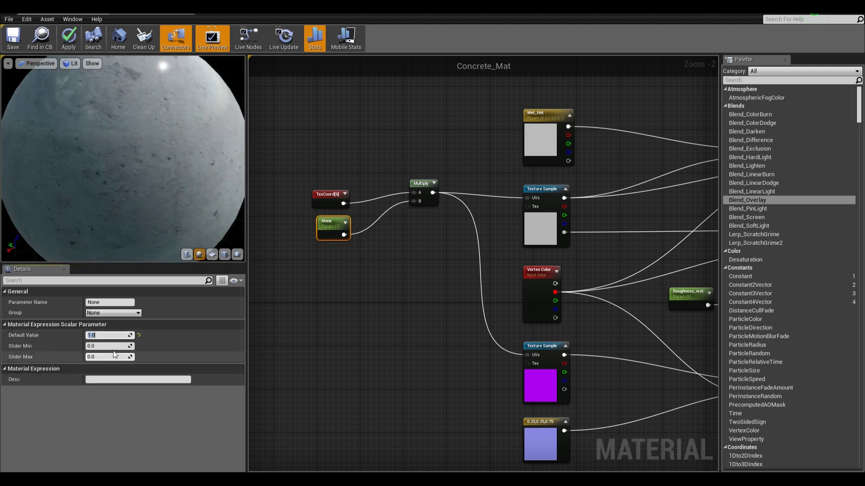
- Name the new scalar parameter Texture_tiling, assign it to the color group and save the material
{"action": "left_click", "coordinate": [123, 302]}
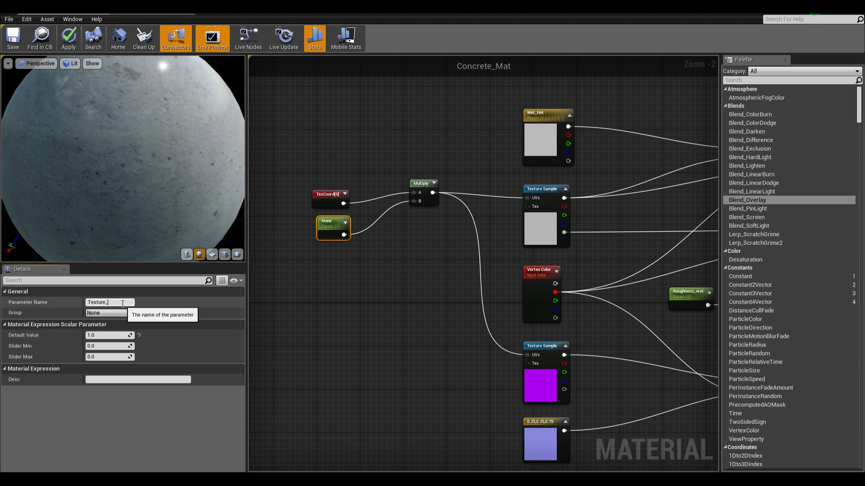
{"action": "key", "text": "Return"}
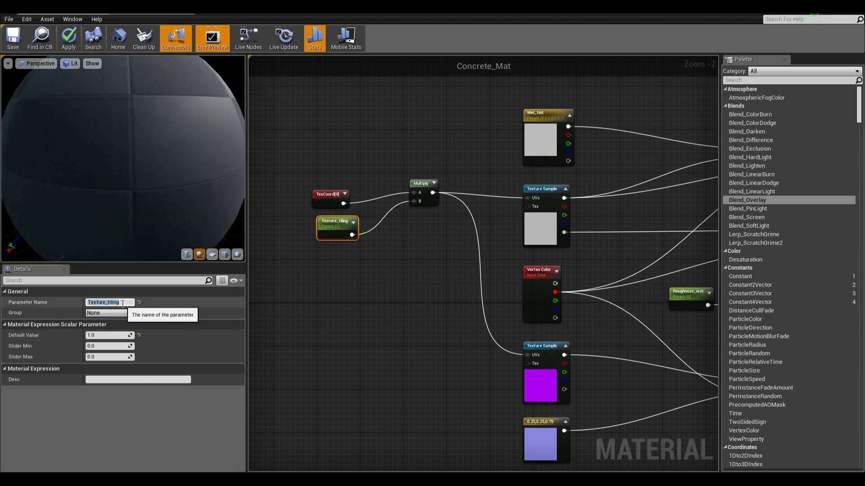
{"action": "left_click", "coordinate": [139, 313]}
{"action": "left_click", "coordinate": [129, 322]}
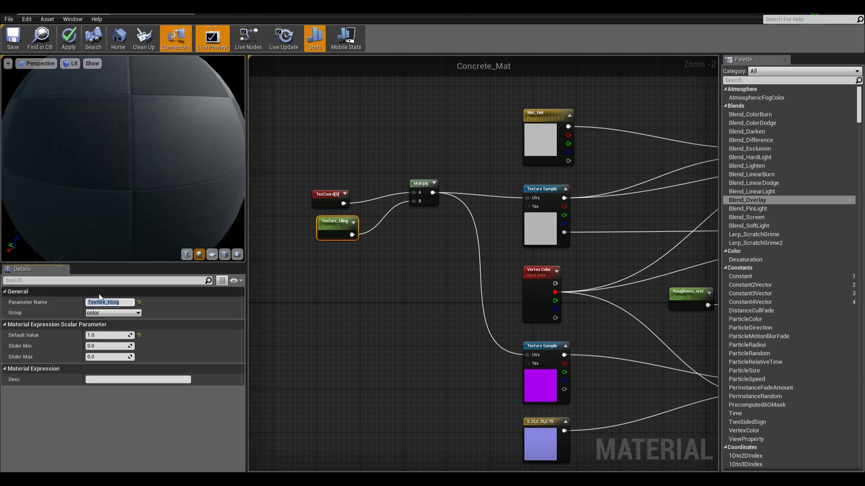
{"action": "left_click", "coordinate": [20, 45]}
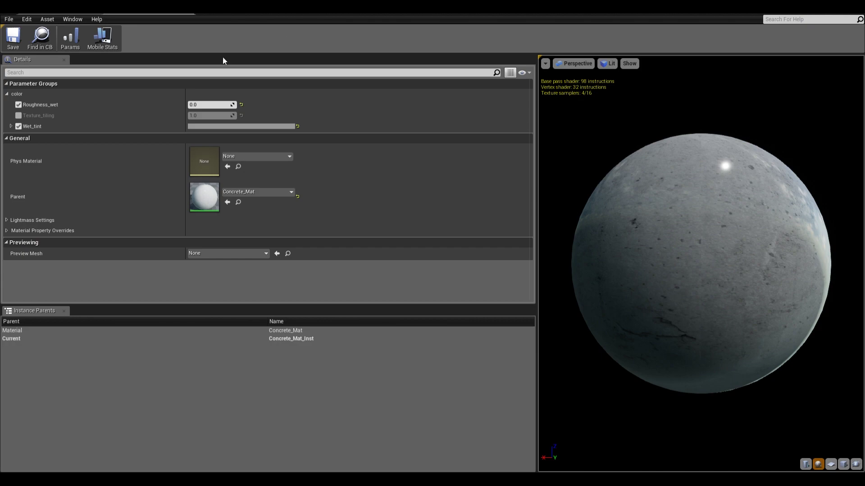
- Shrink the Concrete_Mat_Inst window so the level stays visible beside it and enable the Texture_tiling override
{"action": "left_click_drag", "start_coordinate": [329, 9], "coordinate": [129, 35]}
{"action": "mouse_move", "coordinate": [66, 146]}
{"action": "left_mouse_down"}
{"action": "mouse_move", "coordinate": [52, 147]}
{"action": "mouse_move", "coordinate": [66, 147]}
{"action": "left_mouse_up"}
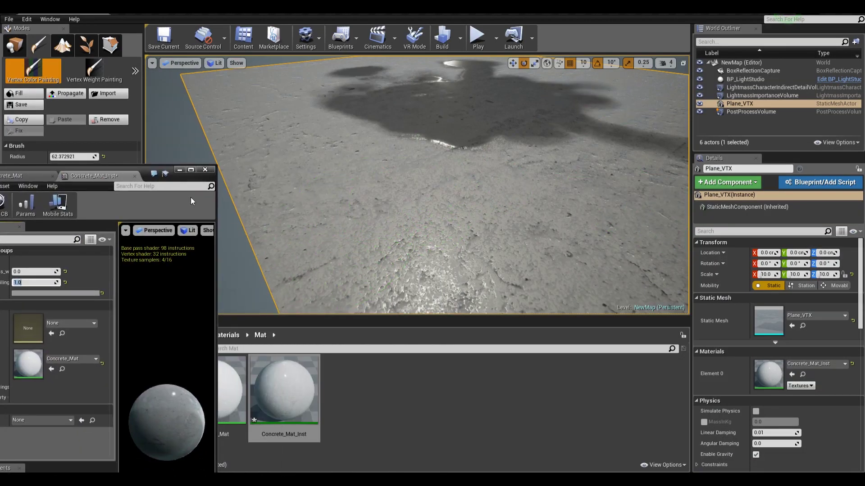
{"action": "left_click_drag", "start_coordinate": [155, 172], "coordinate": [292, 46]}
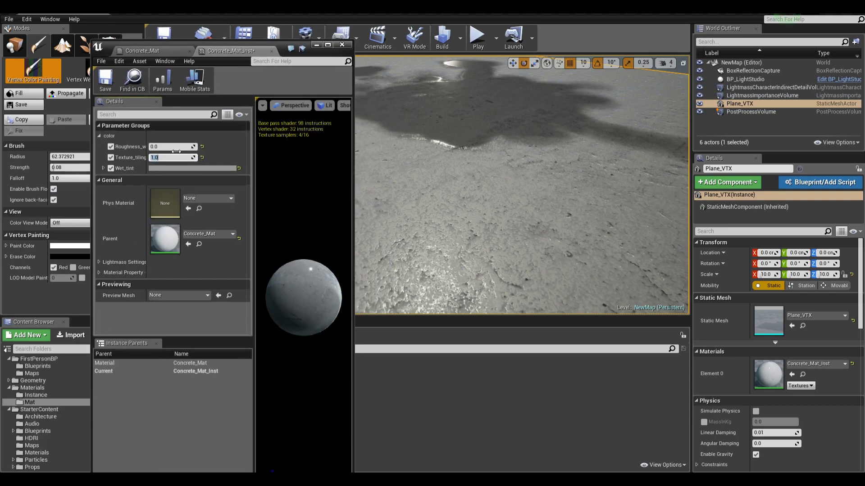
- Return to the Concrete_Mat graph and spread the TexCoord, Texture_tiling and Multiply nodes apart to make room between them
{"action": "double_click", "coordinate": [208, 43]}
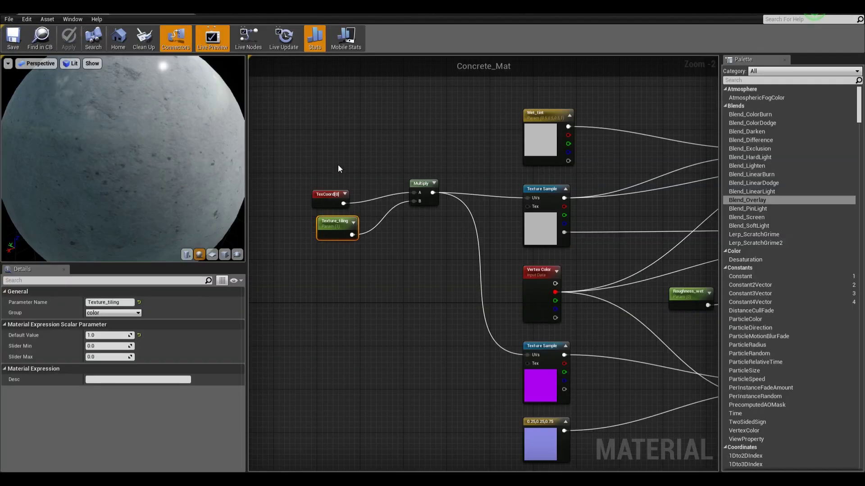
{"action": "left_click_drag", "start_coordinate": [324, 192], "coordinate": [302, 110]}
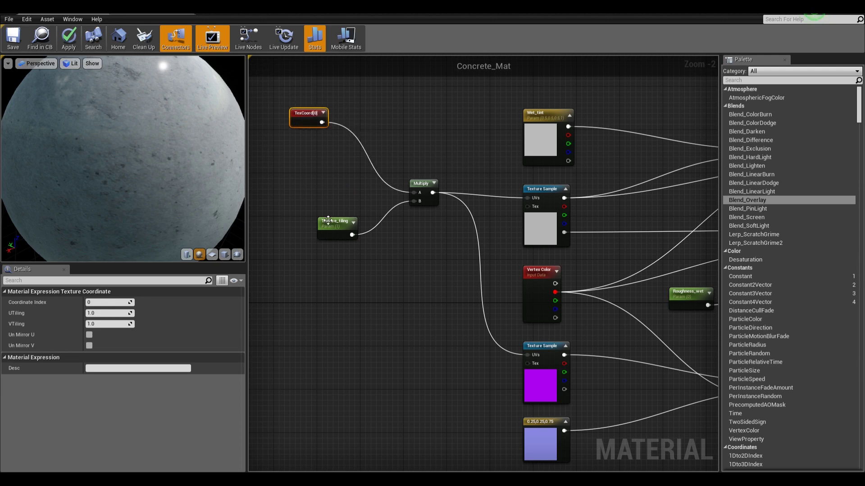
{"action": "left_click_drag", "start_coordinate": [329, 220], "coordinate": [290, 237]}
{"action": "right_click_drag", "start_coordinate": [329, 157], "coordinate": [372, 205]}
{"action": "scroll", "coordinate": [372, 205], "scroll_direction": "up", "scroll_amount": 1}
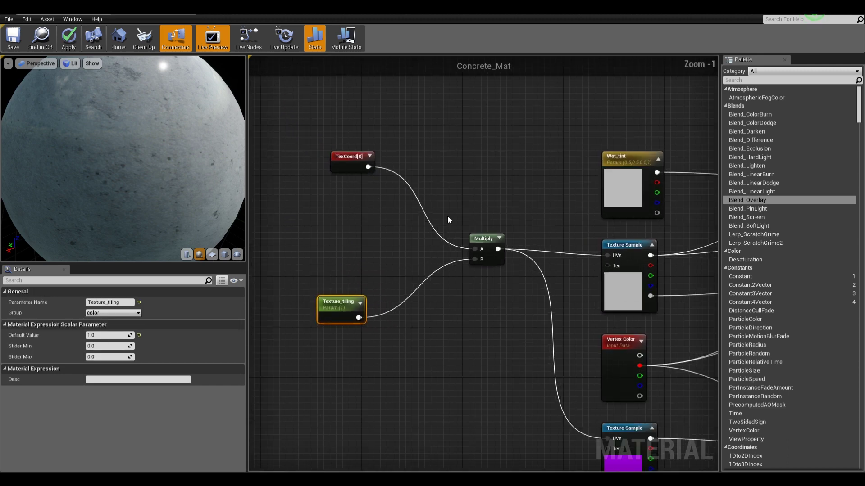
{"action": "left_click_drag", "start_coordinate": [483, 239], "coordinate": [471, 247]}
{"action": "left_click_drag", "start_coordinate": [339, 159], "coordinate": [320, 134]}
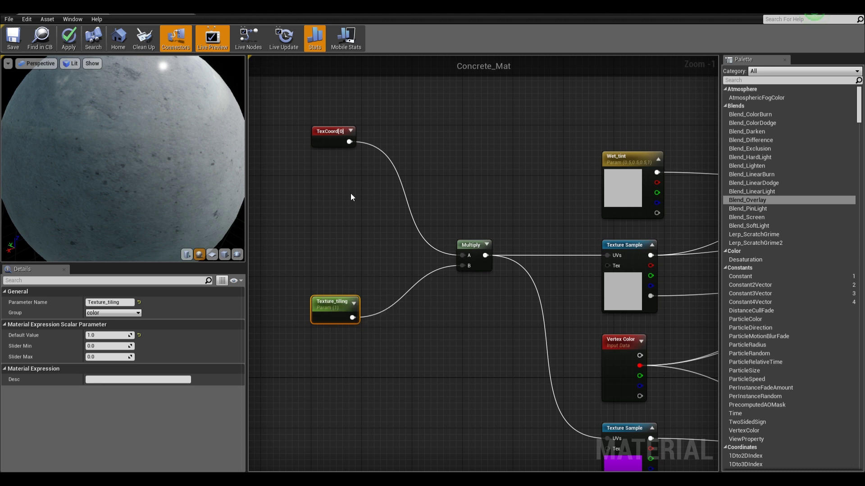
- Add a ComponentMask node and place it between the TexCoord and the Multiply, level with the TexCoord
{"action": "right_click", "coordinate": [371, 237]}
{"action": "type", "text": "mask"}
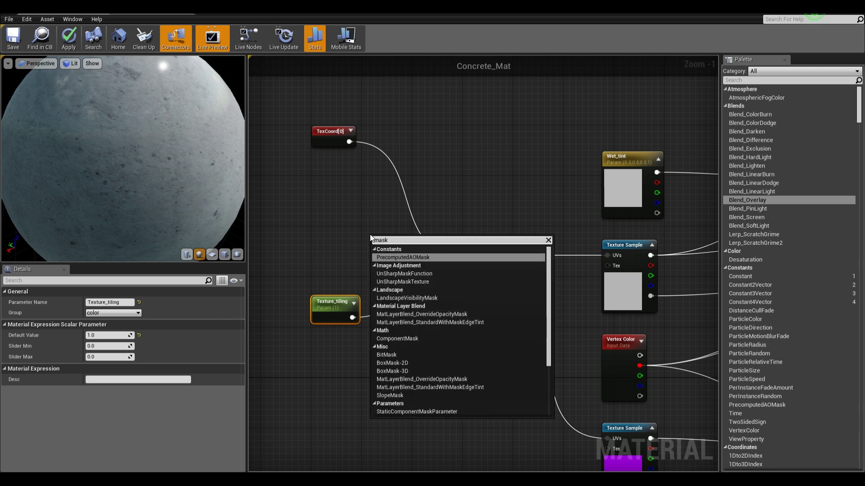
{"action": "key", "text": "Down"}
{"action": "key", "text": "Down"}
{"action": "key", "text": "Down"}
{"action": "key", "text": "Down"}
{"action": "key", "text": "Down"}
{"action": "key", "text": "Down"}
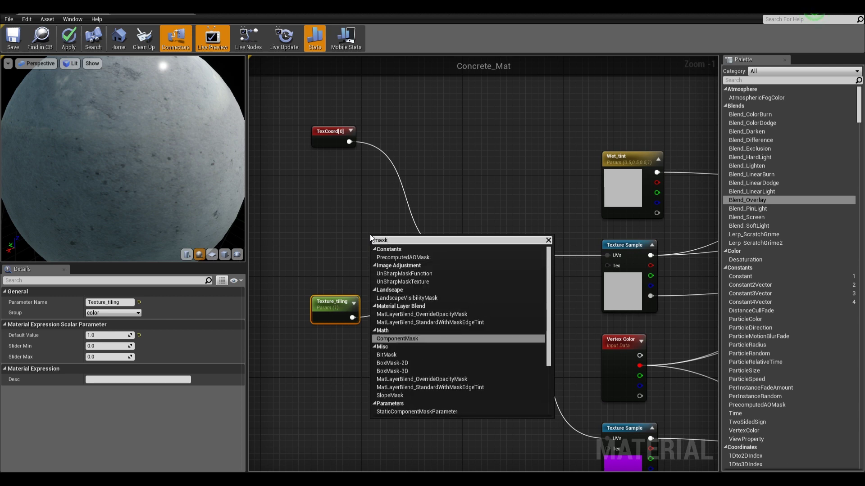
{"action": "key", "text": "Return"}
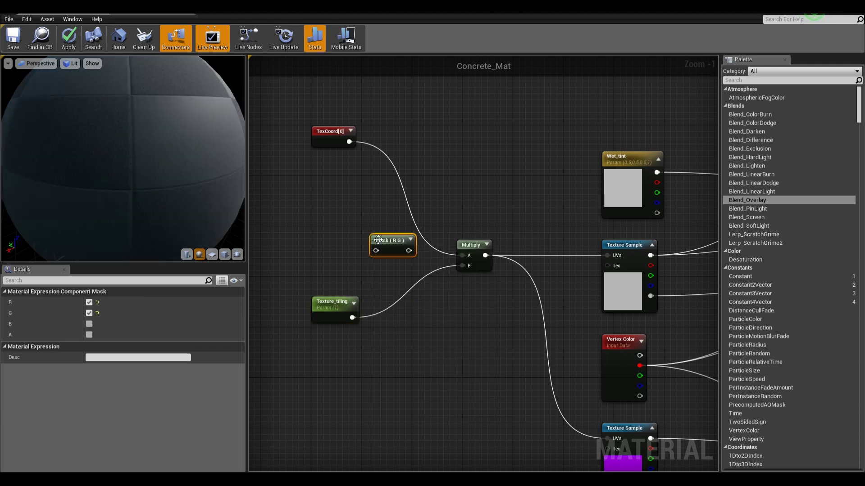
{"action": "left_click_drag", "start_coordinate": [378, 239], "coordinate": [433, 130]}
{"action": "right_click", "coordinate": [313, 263]}
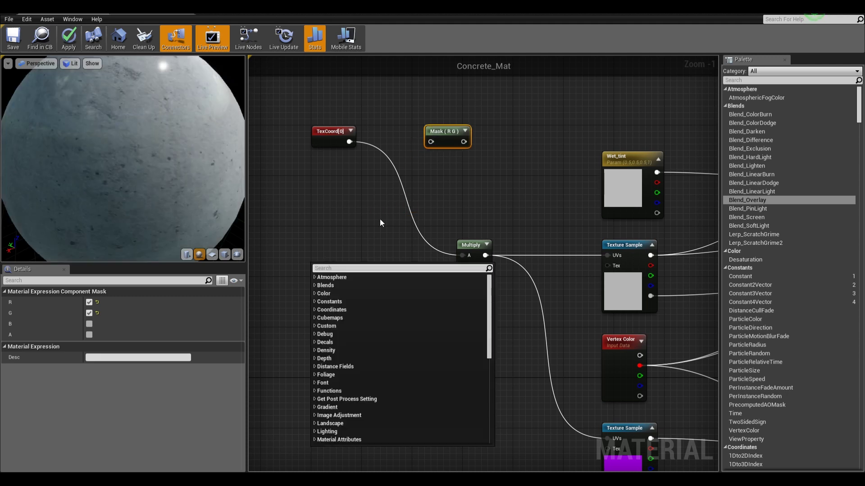
{"action": "type", "text": "mask"}
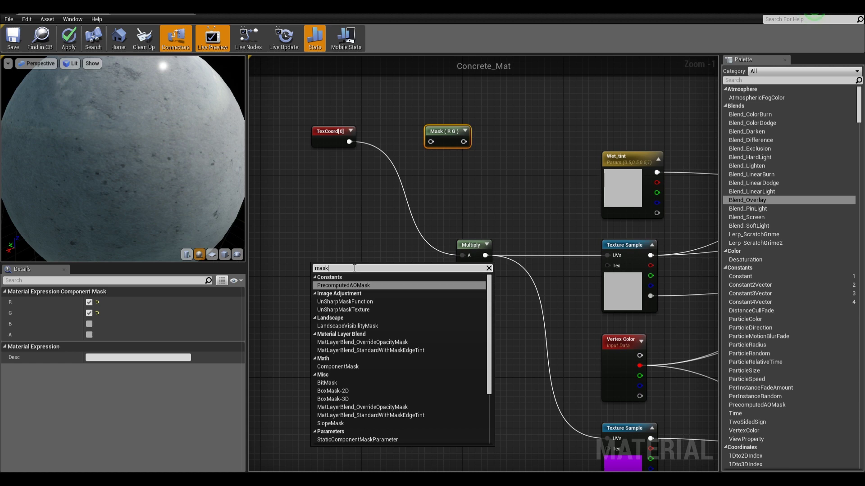
{"action": "type", "text": "compo"}
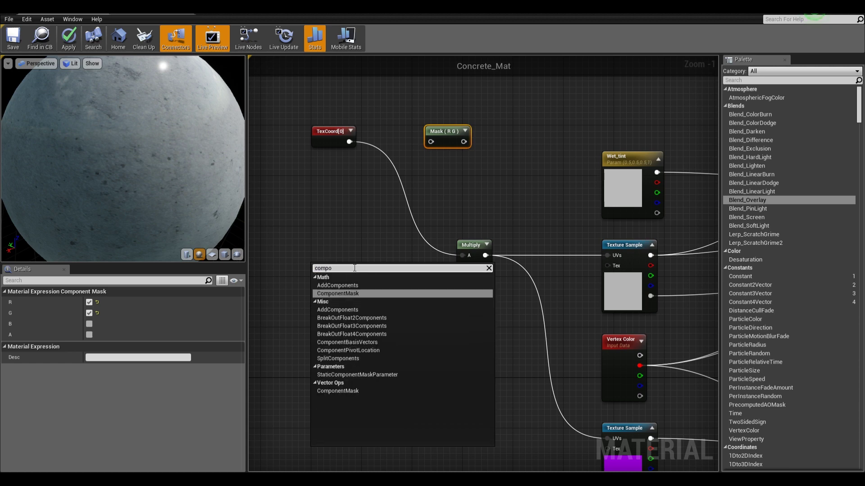
{"action": "left_click", "coordinate": [366, 229]}
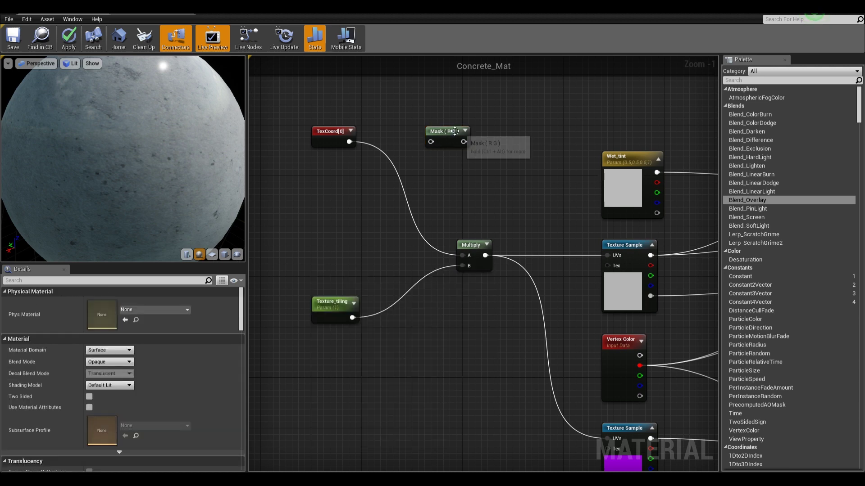
- Insert the Mask (R G) node between the TexCoord's output and the Multiply's A input, shifting both nodes away from the Multiply
{"action": "left_click_drag", "start_coordinate": [457, 131], "coordinate": [432, 144]}
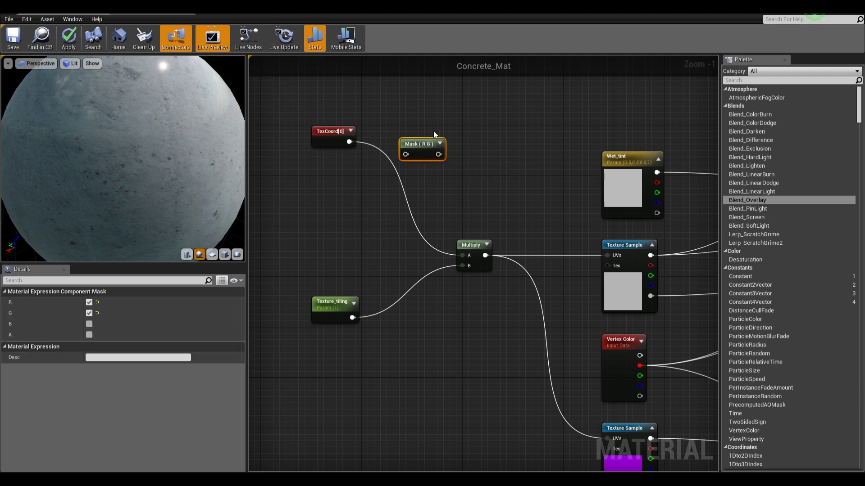
{"action": "mouse_move", "coordinate": [419, 144]}
{"action": "left_mouse_down"}
{"action": "mouse_move", "coordinate": [431, 131]}
{"action": "mouse_move", "coordinate": [412, 131]}
{"action": "left_mouse_up"}
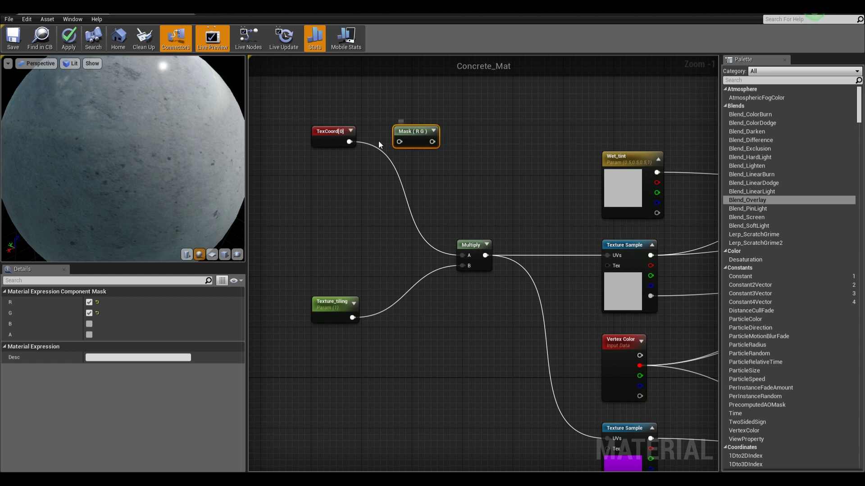
{"action": "left_click_drag", "start_coordinate": [349, 141], "coordinate": [432, 141], "text": "ctrl"}
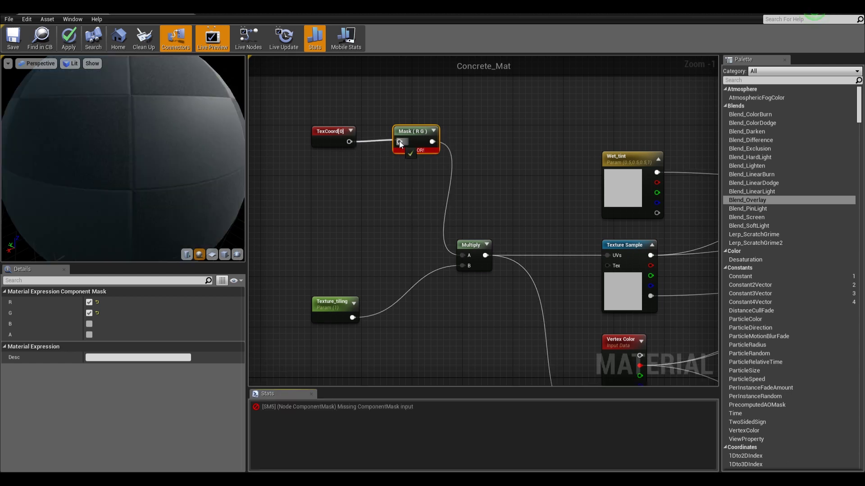
{"action": "left_click_drag", "start_coordinate": [400, 143], "coordinate": [319, 130]}
{"action": "left_click_drag", "start_coordinate": [414, 131], "coordinate": [383, 131]}
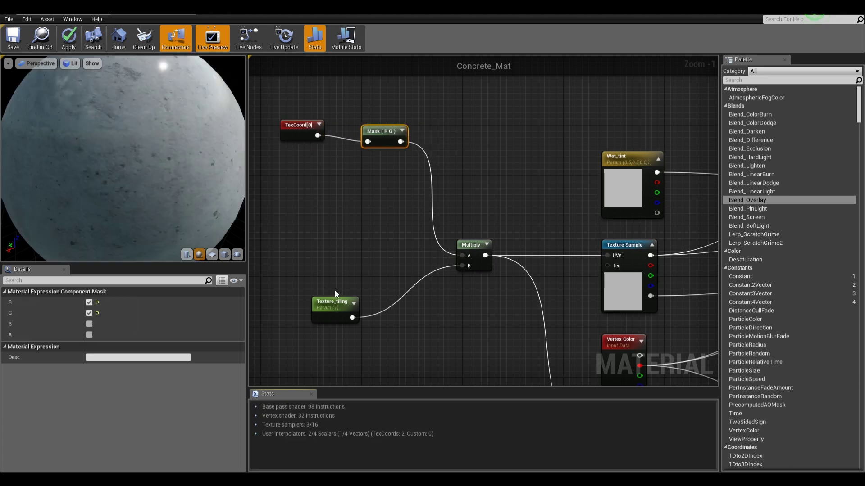
- Move Texture_tiling and the Multiply up closer to the mask, and limit the mask to the R channel
{"action": "left_click_drag", "start_coordinate": [337, 302], "coordinate": [330, 219]}
{"action": "left_click_drag", "start_coordinate": [470, 245], "coordinate": [462, 169]}
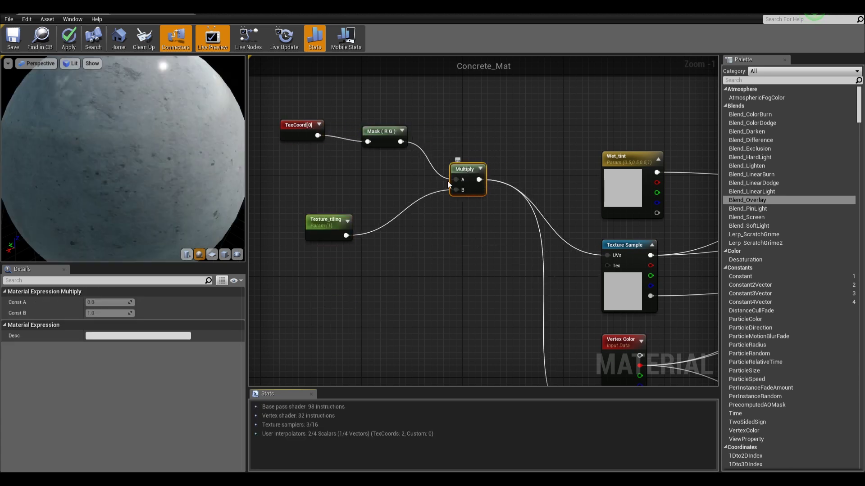
{"action": "left_click", "coordinate": [373, 143]}
{"action": "left_click", "coordinate": [90, 313]}
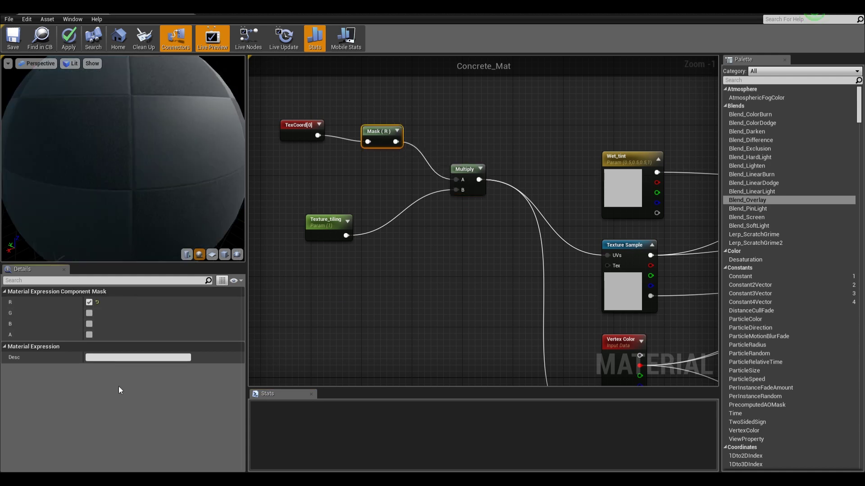
{"action": "left_click_drag", "start_coordinate": [381, 143], "coordinate": [393, 131]}
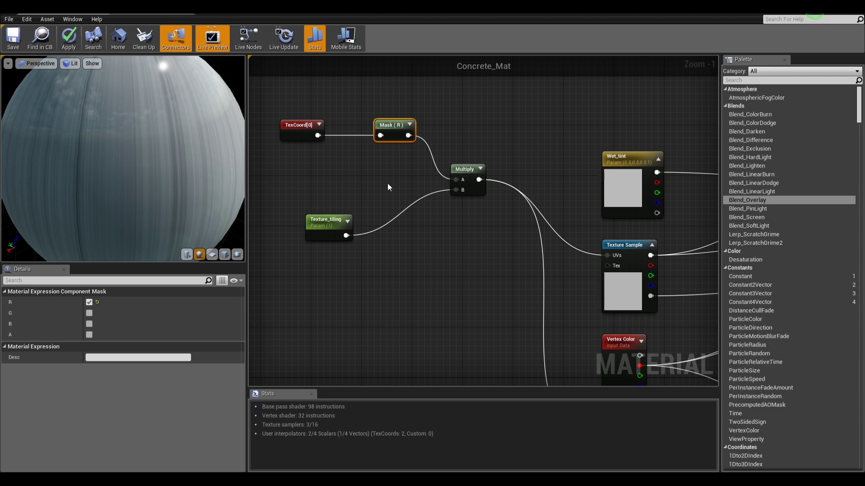
- Duplicate the Mask (R) node below the original and switch the copy to the G channel only
{"action": "key", "text": "ctrl+c"}
{"action": "key", "text": "ctrl+v"}
{"action": "left_click_drag", "start_coordinate": [396, 185], "coordinate": [396, 176]}
{"action": "left_click", "coordinate": [90, 302]}
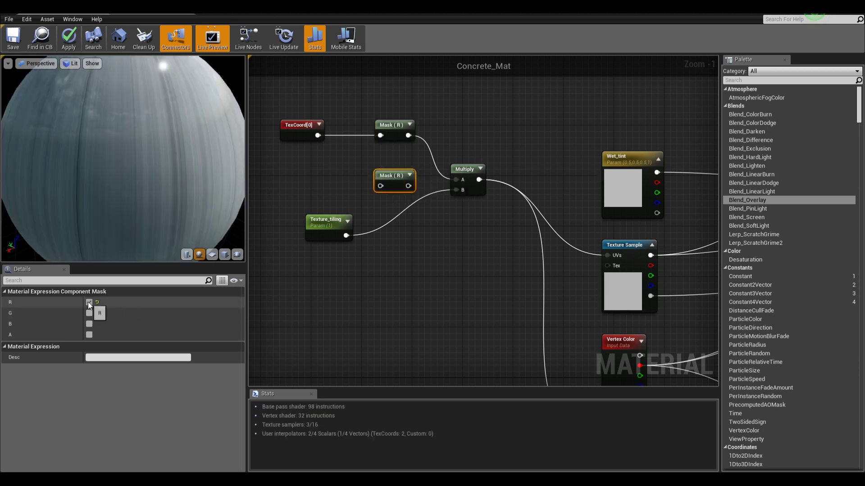
{"action": "left_click", "coordinate": [89, 313]}
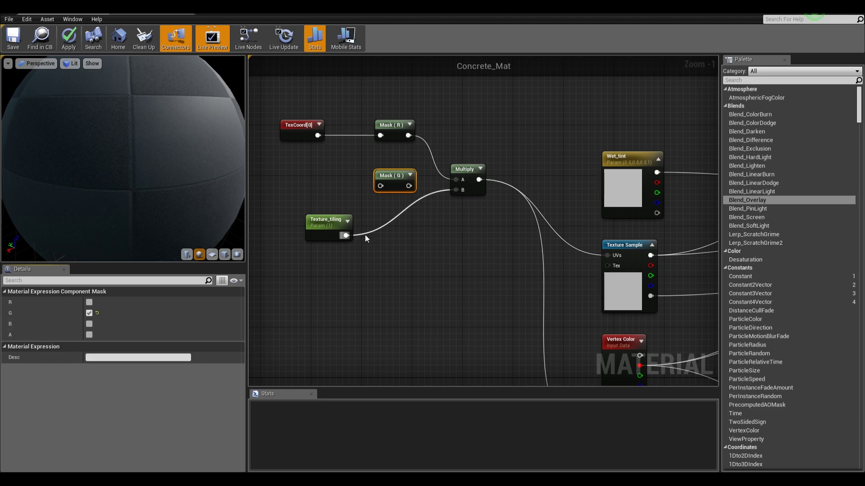
- Move the Texture_tiling parameter below the TexCoord and rename it Texture_U
{"action": "left_click_drag", "start_coordinate": [328, 222], "coordinate": [303, 174]}
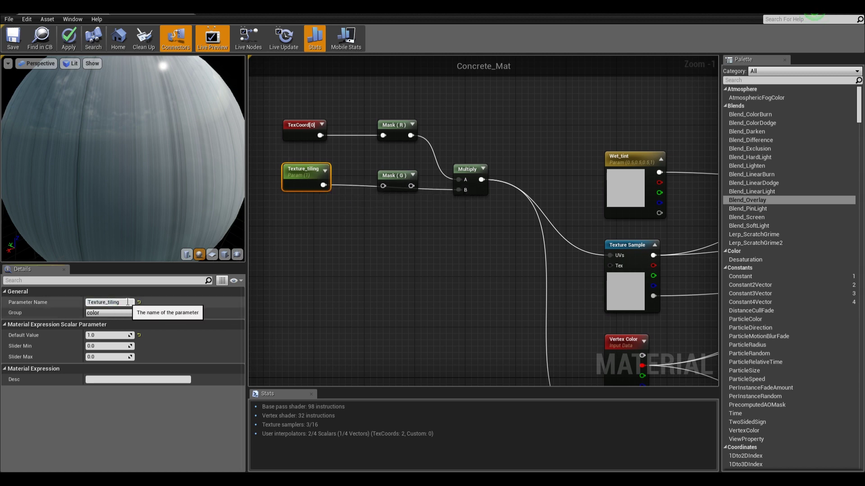
{"action": "left_click_drag", "start_coordinate": [110, 302], "coordinate": [130, 303]}
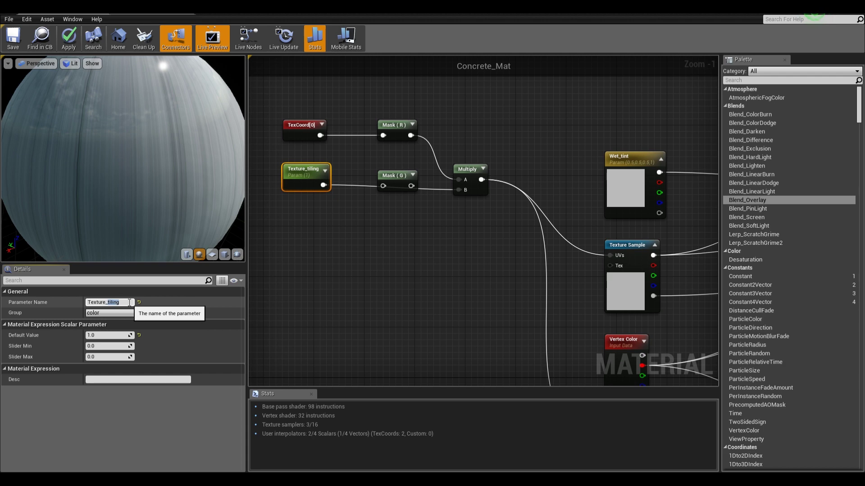
{"action": "key", "text": "Return"}
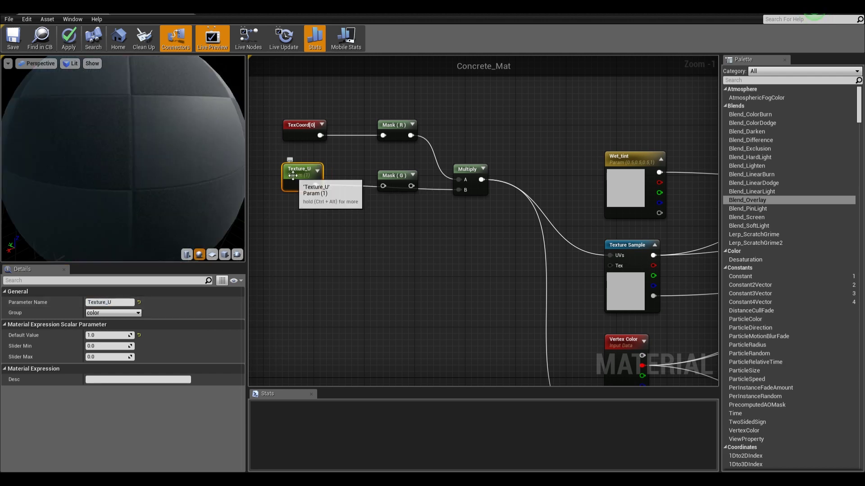
- Duplicate the Texture_U parameter directly below it and name the copy Texture_V
{"action": "key", "text": "ctrl+w"}
{"action": "left_click_drag", "start_coordinate": [326, 251], "coordinate": [290, 212]}
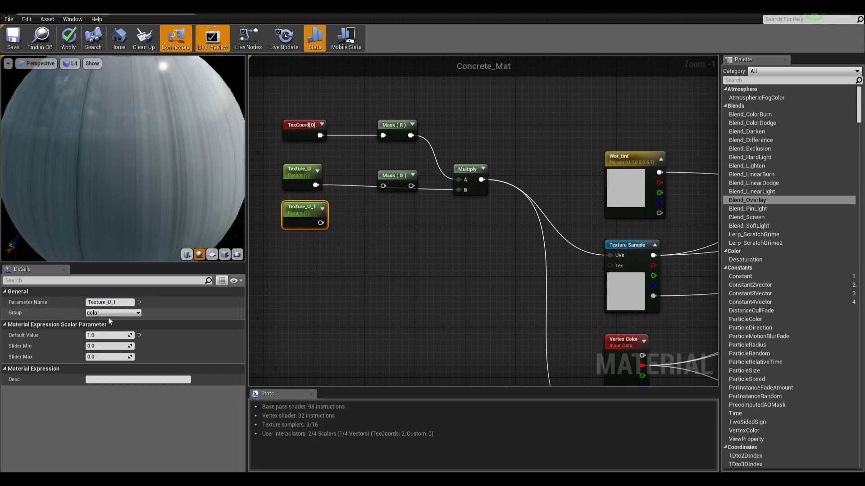
{"action": "left_click", "coordinate": [122, 302]}
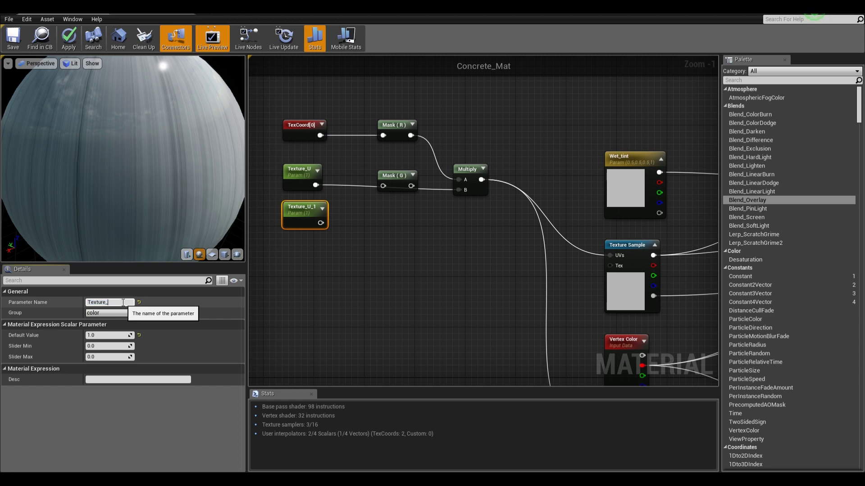
{"action": "key", "text": "Return"}
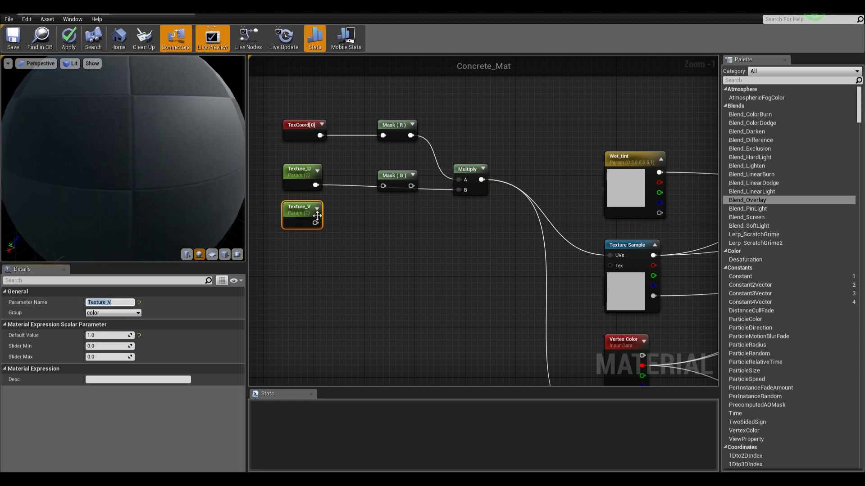
- Connect Texture_V to the Mask (G) input and duplicate the Multiply node below the original
{"action": "left_click_drag", "start_coordinate": [318, 223], "coordinate": [383, 186]}
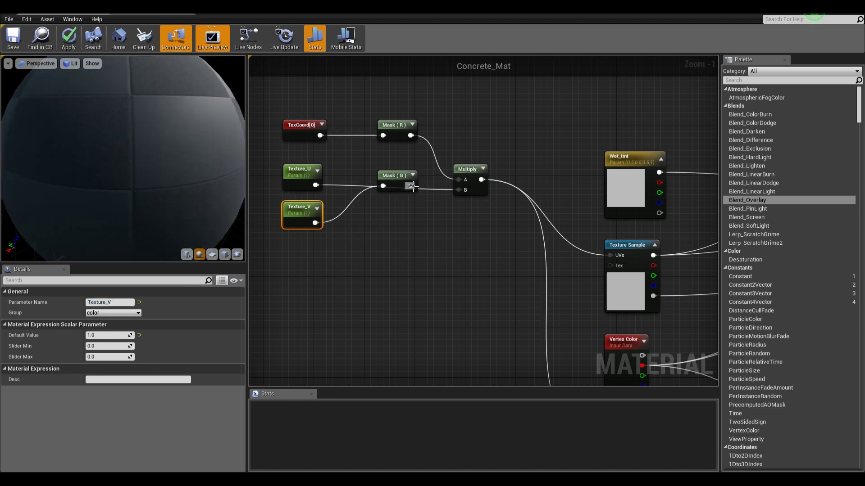
{"action": "left_click", "coordinate": [481, 188]}
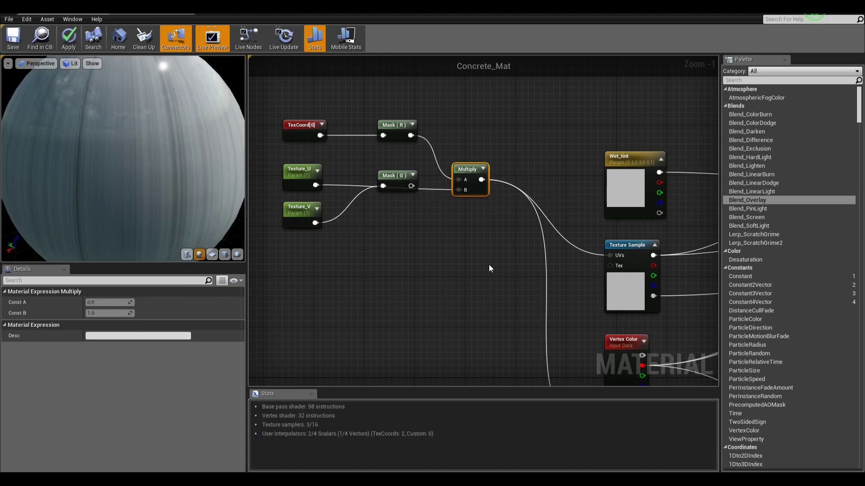
{"action": "key", "text": "ctrl+v"}
{"action": "left_click_drag", "start_coordinate": [504, 249], "coordinate": [474, 220]}
- Wire the TexCoord through Mask (G) into the second Multiply's A input and Texture_V into its B input
{"action": "left_click_drag", "start_coordinate": [398, 181], "coordinate": [459, 240]}
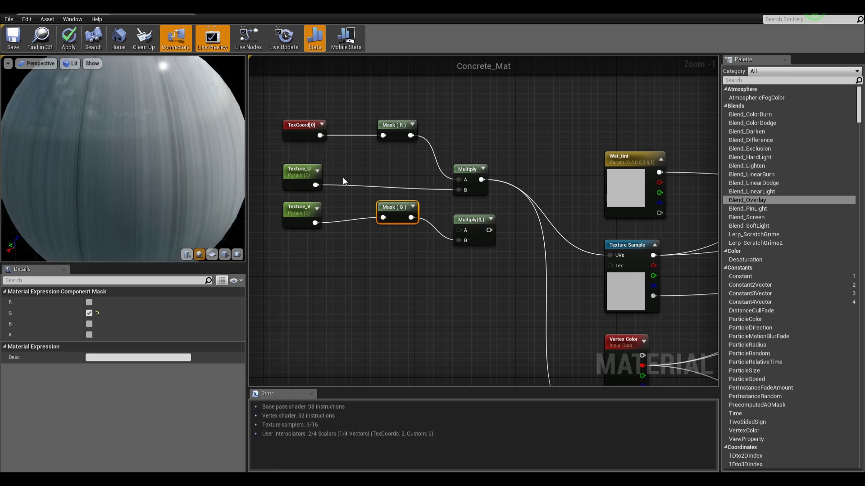
{"action": "left_click_drag", "start_coordinate": [315, 223], "coordinate": [459, 240]}
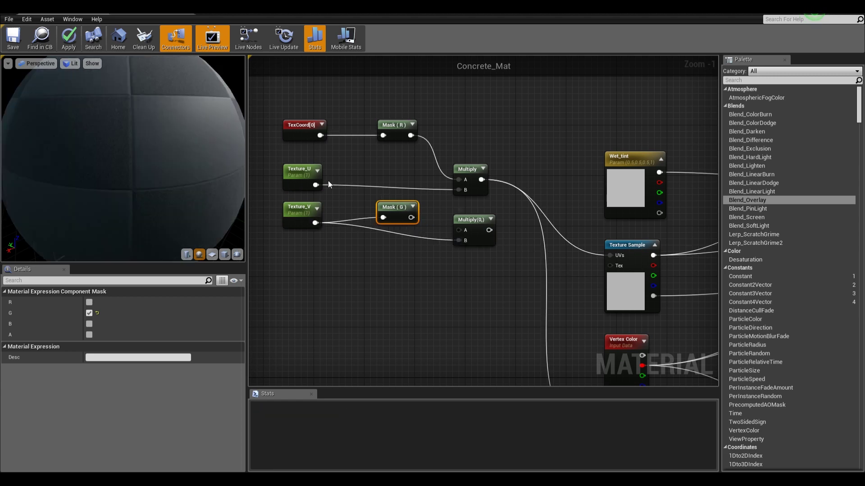
{"action": "left_click_drag", "start_coordinate": [324, 131], "coordinate": [458, 230]}
{"action": "left_click_drag", "start_coordinate": [400, 209], "coordinate": [400, 159]}
- Arrange Mask (R) above Texture_U and Mask (G) above Texture_V beside their Multiply nodes, with the TexCoord centered before them
{"action": "left_click_drag", "start_coordinate": [304, 178], "coordinate": [396, 191]}
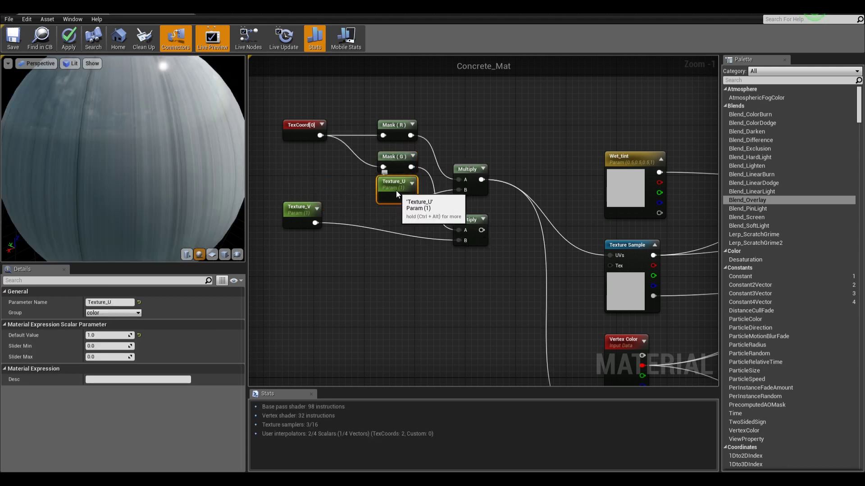
{"action": "left_click_drag", "start_coordinate": [402, 156], "coordinate": [400, 270]}
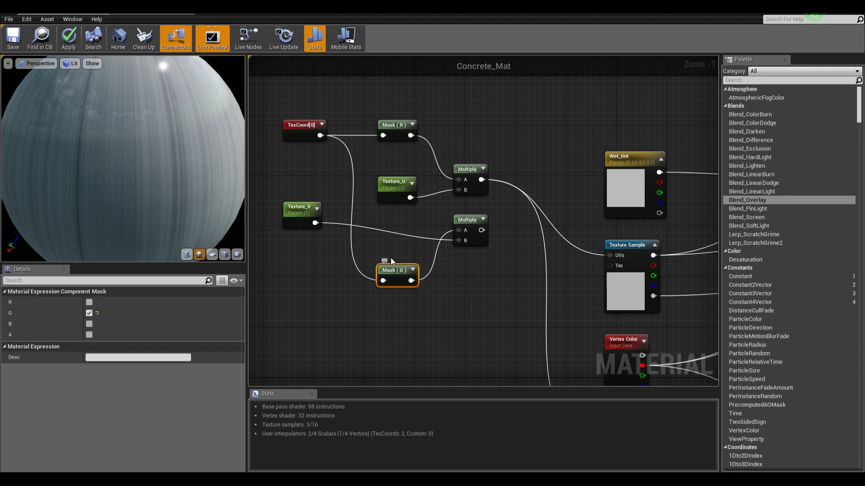
{"action": "left_click_drag", "start_coordinate": [301, 209], "coordinate": [399, 308]}
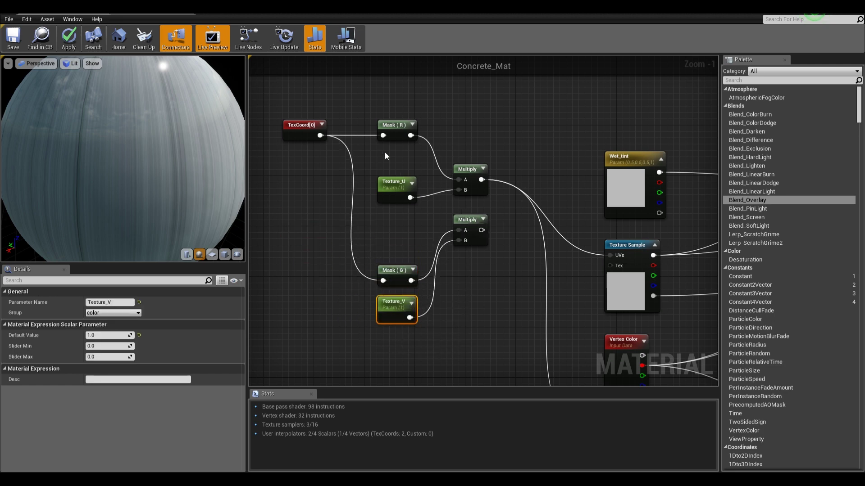
{"action": "left_click_drag", "start_coordinate": [392, 130], "coordinate": [392, 156]}
{"action": "left_click_drag", "start_coordinate": [295, 126], "coordinate": [284, 221]}
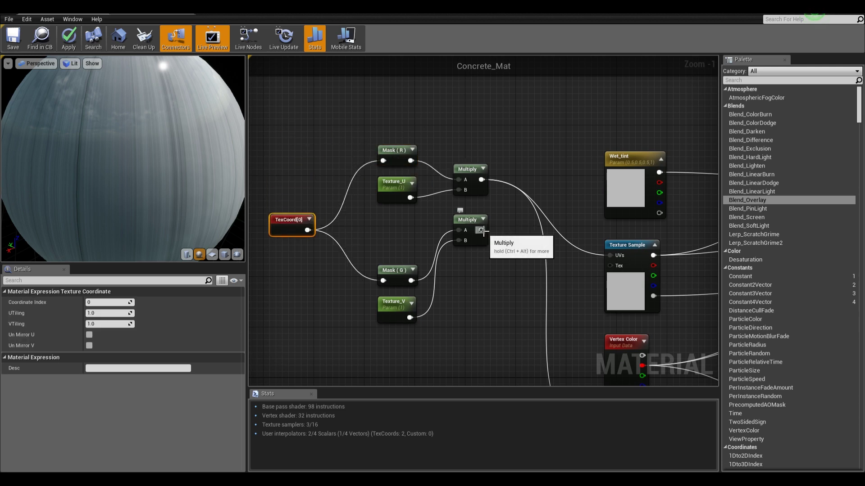
- Add an AppendVector node after the Multiply nodes and connect the Texture_U Multiply's output to its A input
{"action": "left_click_drag", "start_coordinate": [481, 230], "coordinate": [526, 249]}
{"action": "right_click", "coordinate": [539, 159]}
{"action": "type", "text": "appen"}
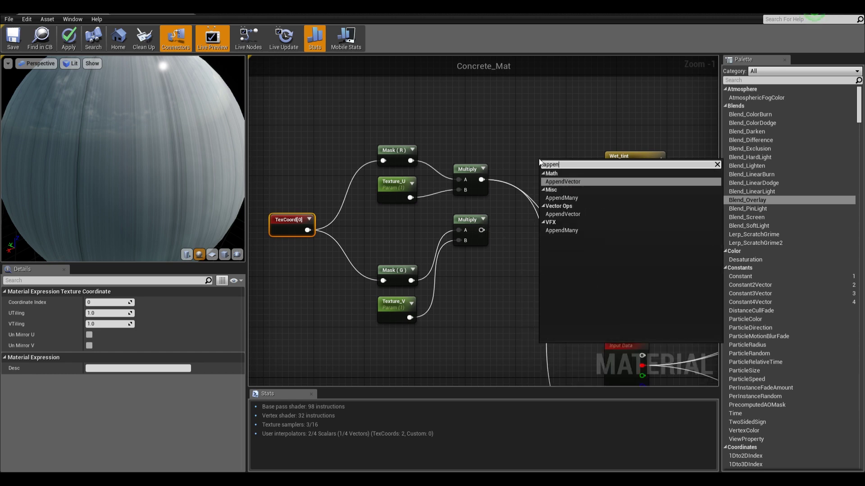
{"action": "key", "text": "Return"}
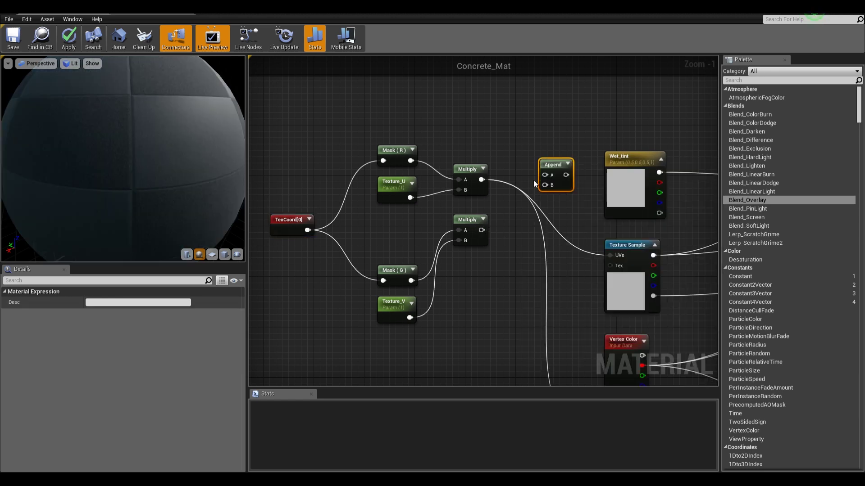
{"action": "left_click_drag", "start_coordinate": [482, 180], "coordinate": [545, 175]}
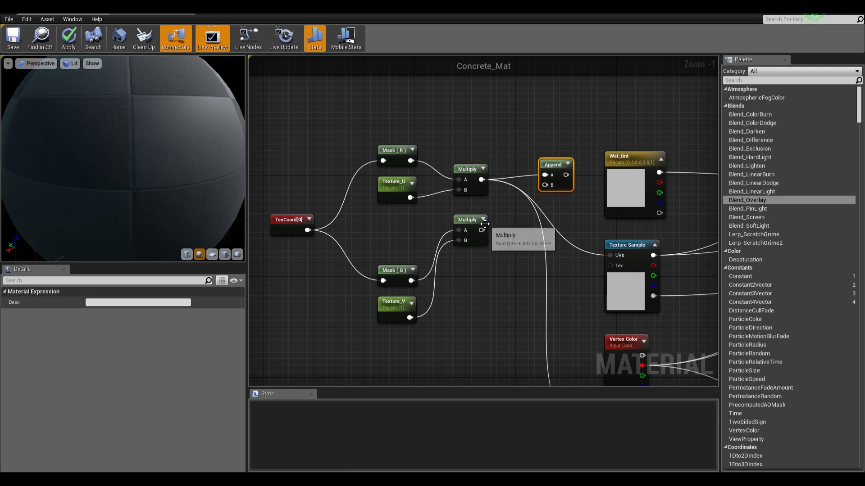
{"action": "left_click_drag", "start_coordinate": [481, 229], "coordinate": [545, 185]}
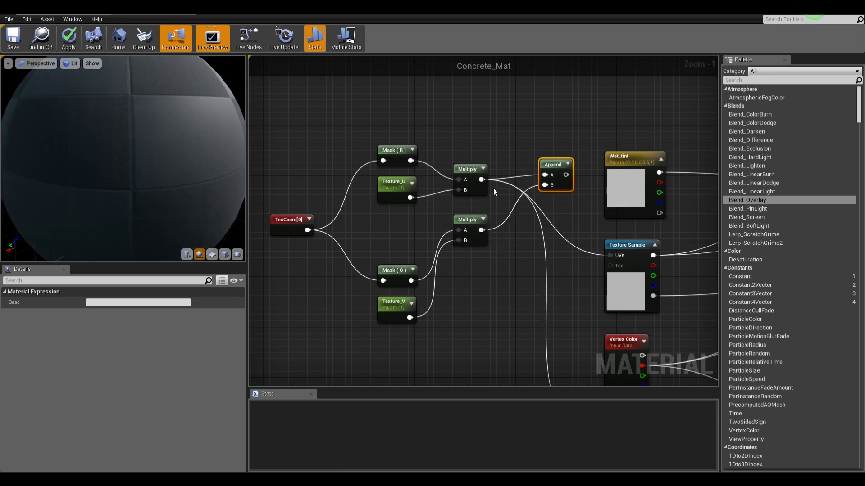
{"action": "key", "text": "ctrl+z"}
{"action": "key", "text": "ctrl+z"}
- Route both Multiply results through the Append node into the Texture Sample UVs, and save the material
{"action": "left_click_drag", "start_coordinate": [482, 179], "coordinate": [527, 199]}
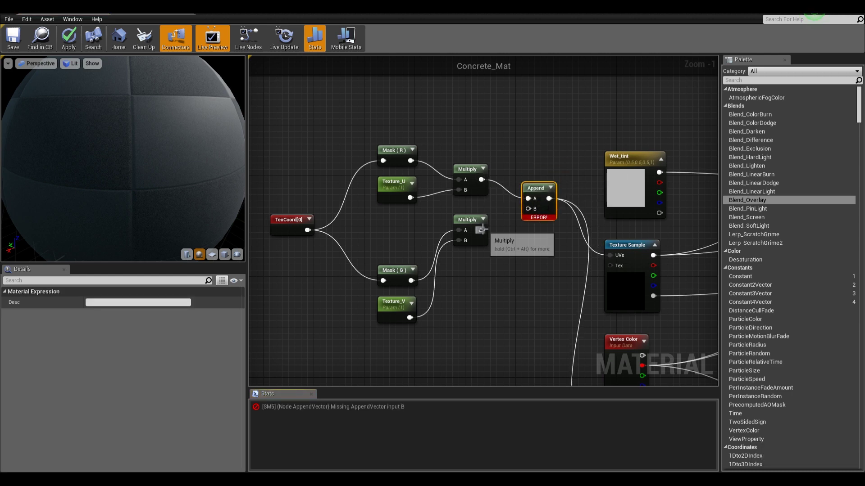
{"action": "left_click_drag", "start_coordinate": [481, 230], "coordinate": [527, 209]}
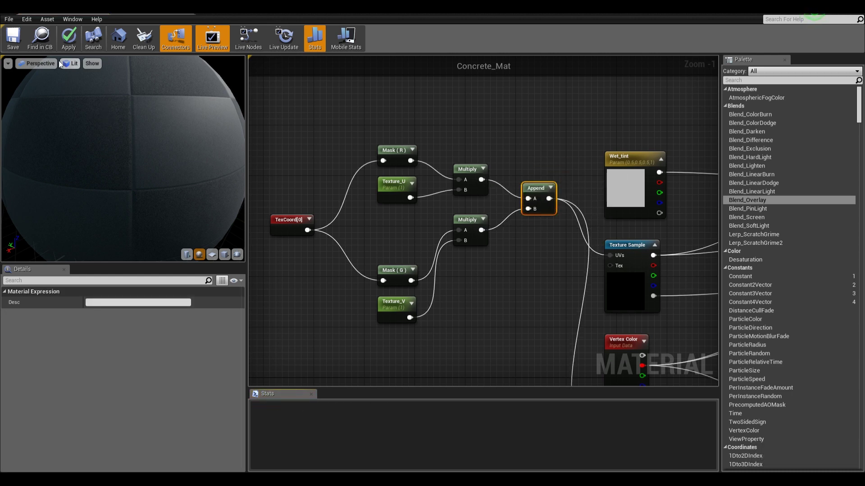
{"action": "left_click", "coordinate": [14, 39]}
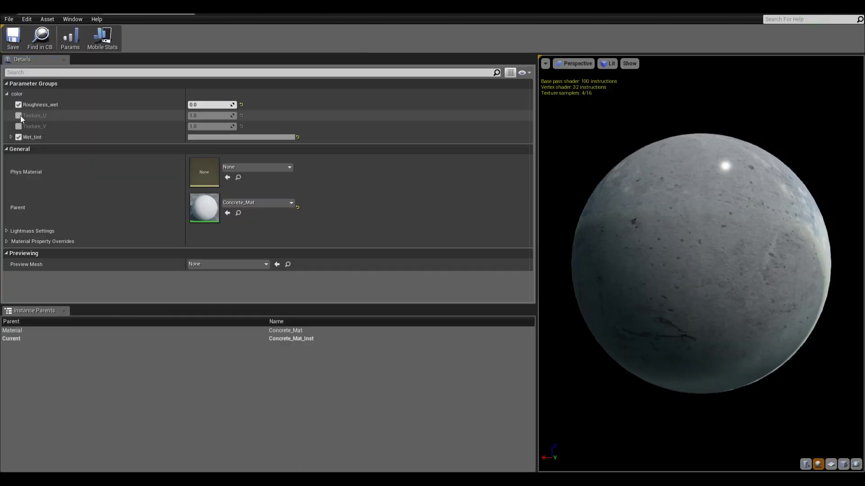
- Enable the Texture_U and Texture_V parameters in Concrete_Mat_Inst and move its window aside to reveal the level viewport
{"action": "left_click", "coordinate": [18, 115]}
{"action": "left_click", "coordinate": [19, 126]}
{"action": "left_click_drag", "start_coordinate": [392, 7], "coordinate": [170, 36]}
- Try Texture_U at about 3.93, check the tiling on the level's plane, and set it back to 1.0
{"action": "left_click_drag", "start_coordinate": [146, 156], "coordinate": [193, 156]}
{"action": "right_click_drag", "start_coordinate": [487, 180], "coordinate": [508, 193]}
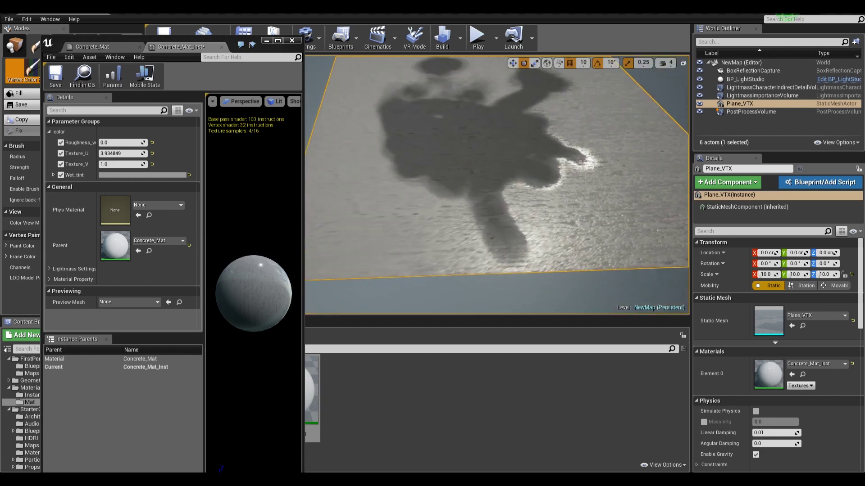
{"action": "right_click_drag", "start_coordinate": [544, 168], "coordinate": [554, 167]}
{"action": "left_click_drag", "start_coordinate": [131, 154], "coordinate": [102, 154]}
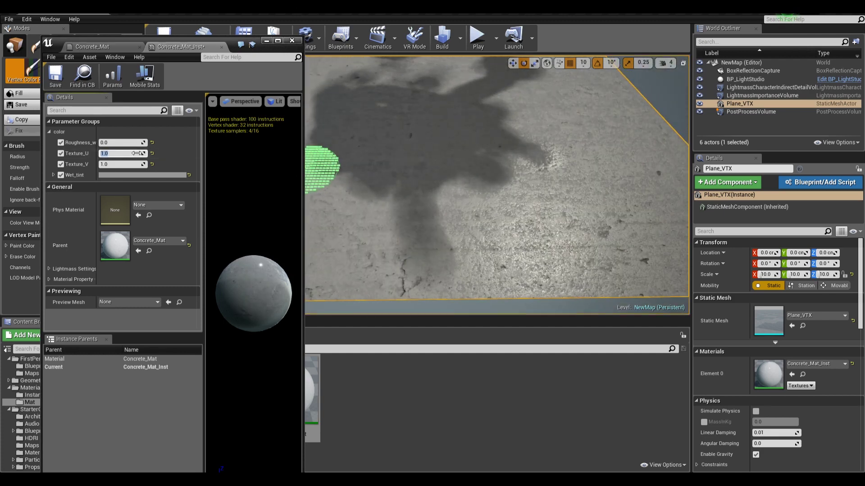
- Set Roughness_wet to 0.1 and check the wet areas of the plane in the level viewport
{"action": "right_click_drag", "start_coordinate": [665, 183], "coordinate": [623, 160]}
{"action": "left_click", "coordinate": [117, 143]}
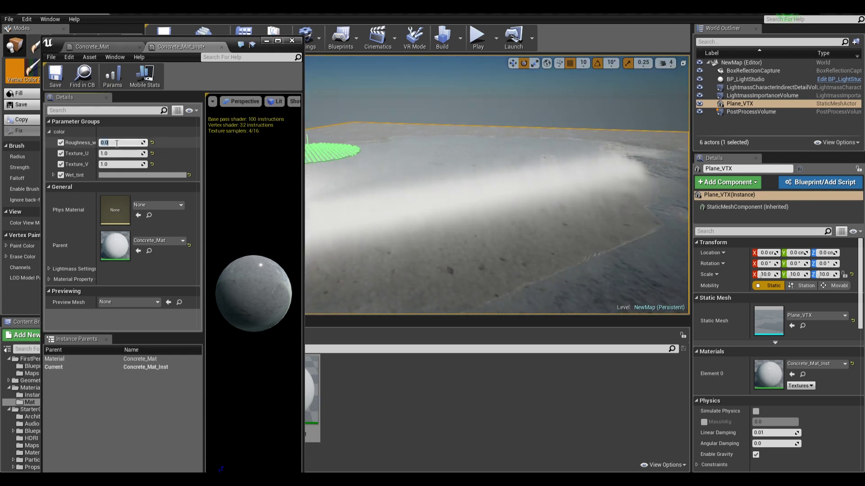
{"action": "type", "text": "0.1"}
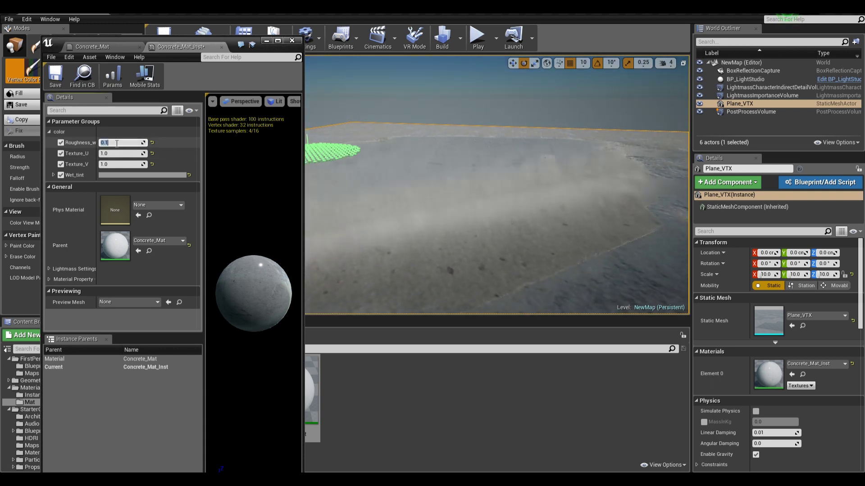
{"action": "mouse_move", "coordinate": [496, 189]}
{"action": "right_mouse_down"}
{"action": "mouse_move", "coordinate": [518, 230]}
{"action": "mouse_move", "coordinate": [536, 188]}
{"action": "mouse_move", "coordinate": [560, 169]}
{"action": "mouse_move", "coordinate": [605, 151]}
{"action": "mouse_move", "coordinate": [645, 172]}
{"action": "mouse_move", "coordinate": [556, 153]}
{"action": "right_mouse_up"}
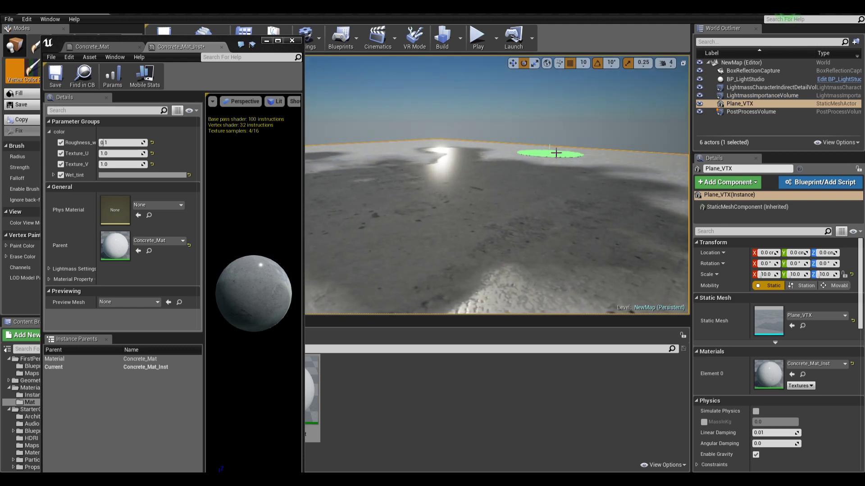
- Return to the Concrete_Mat graph and move the whole UV tiling node group down, level with the space between the two Texture Samples
{"action": "left_click_drag", "start_coordinate": [233, 46], "coordinate": [491, 15]}
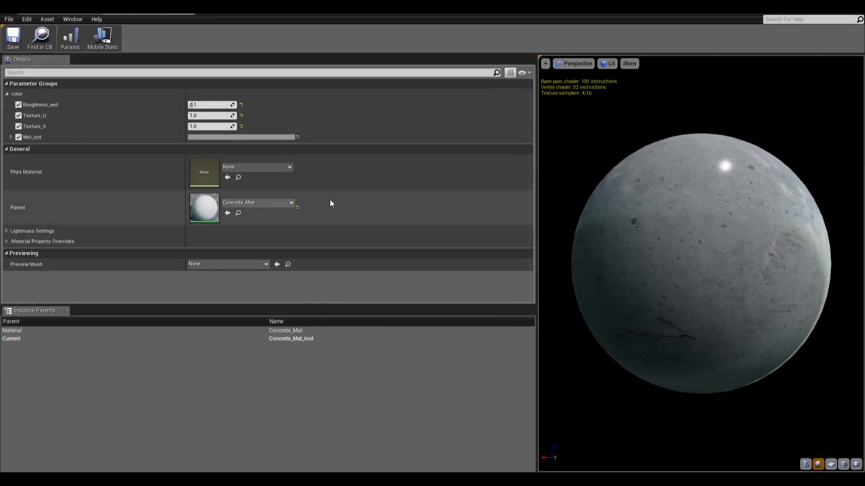
{"action": "left_click", "coordinate": [86, 13]}
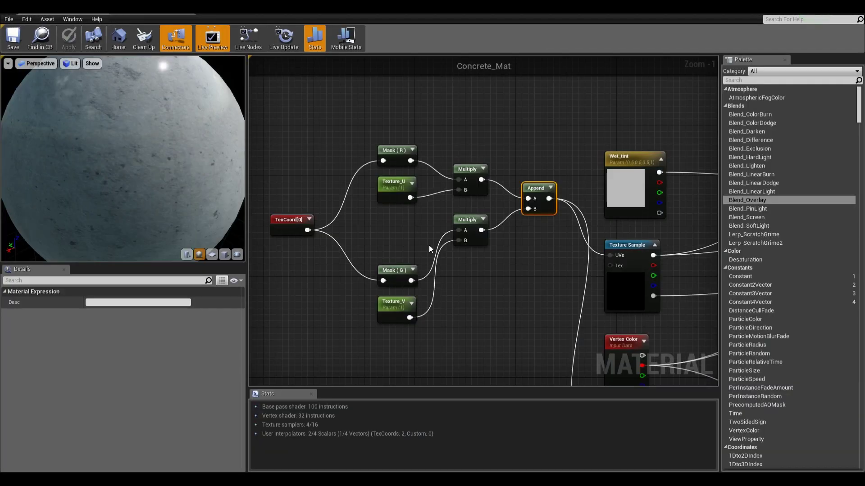
{"action": "right_click_drag", "start_coordinate": [449, 292], "coordinate": [378, 233]}
{"action": "scroll", "coordinate": [374, 241], "scroll_direction": "down", "scroll_amount": 1}
{"action": "scroll", "coordinate": [377, 233], "scroll_direction": "down", "scroll_amount": 2}
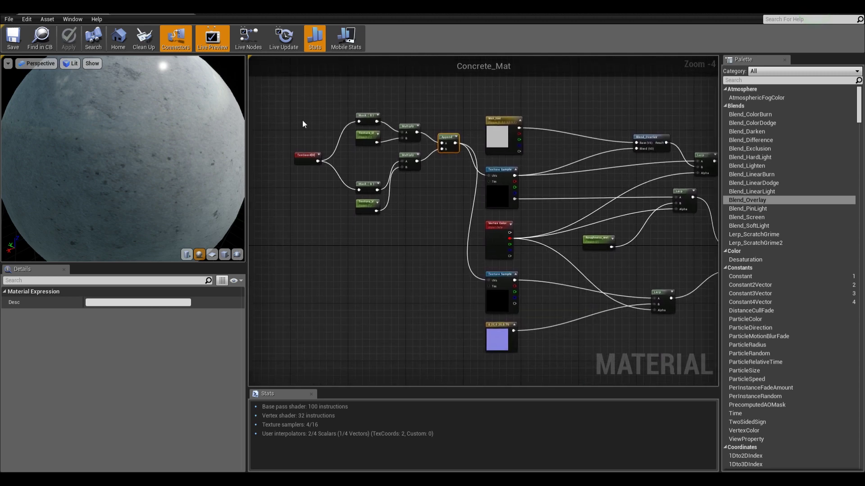
{"action": "left_click_drag", "start_coordinate": [290, 106], "coordinate": [455, 232]}
{"action": "left_click_drag", "start_coordinate": [439, 136], "coordinate": [436, 219]}
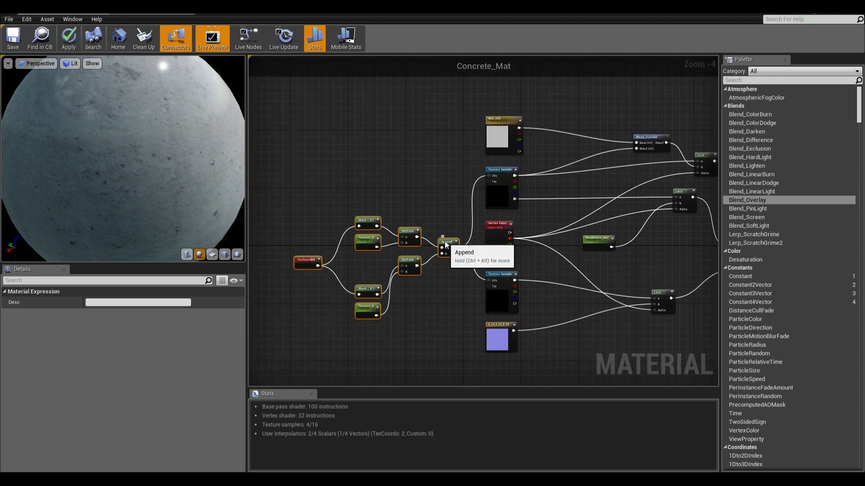
- Tighten the UV tiling nodes by moving Mask (G), Texture_V and TexCoord up, and move Roughness_wet above the Vertex Color wires
{"action": "left_click_drag", "start_coordinate": [378, 334], "coordinate": [363, 236]}
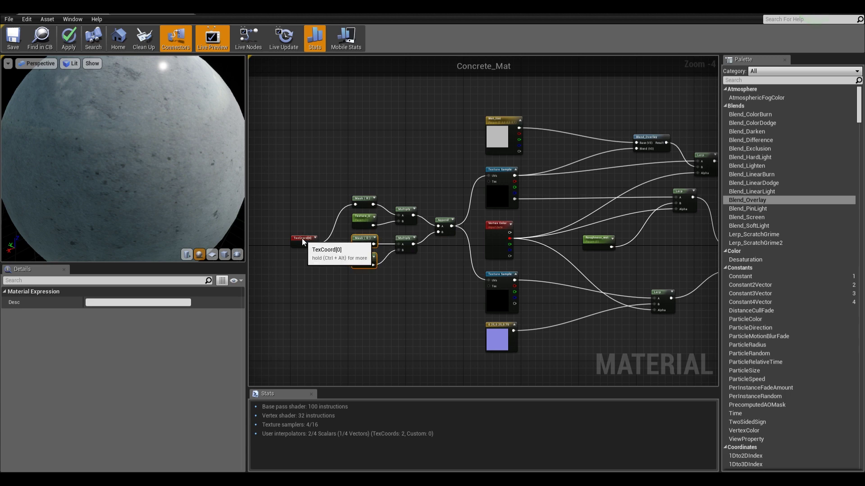
{"action": "left_click_drag", "start_coordinate": [303, 239], "coordinate": [307, 225]}
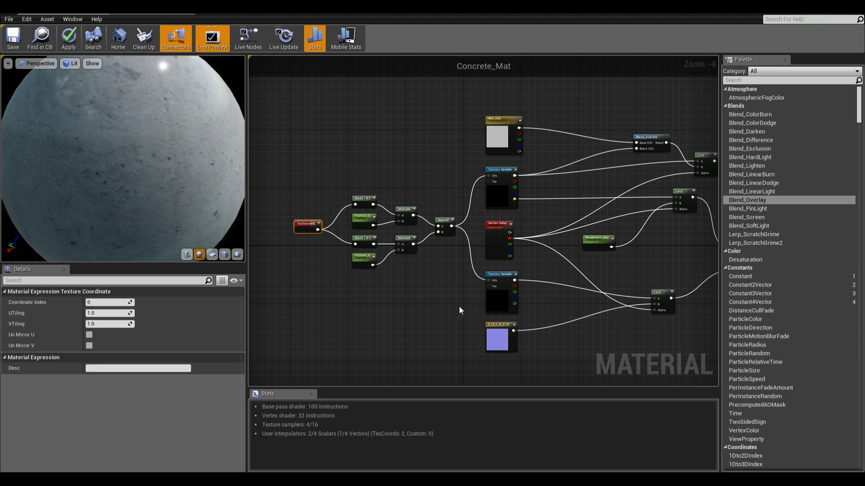
{"action": "scroll", "coordinate": [459, 306], "scroll_direction": "down", "scroll_amount": 3}
{"action": "scroll", "coordinate": [524, 279], "scroll_direction": "up", "scroll_amount": 4}
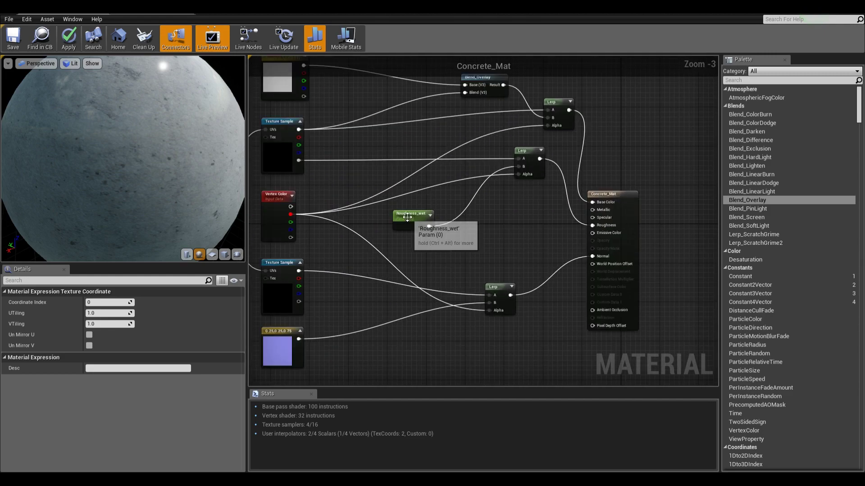
{"action": "left_click_drag", "start_coordinate": [415, 216], "coordinate": [580, 334]}
- Review the full Concrete_Mat node graph and examine the settings of the two Texture Sample nodes
{"action": "scroll", "coordinate": [363, 168], "scroll_direction": "down", "scroll_amount": 3}
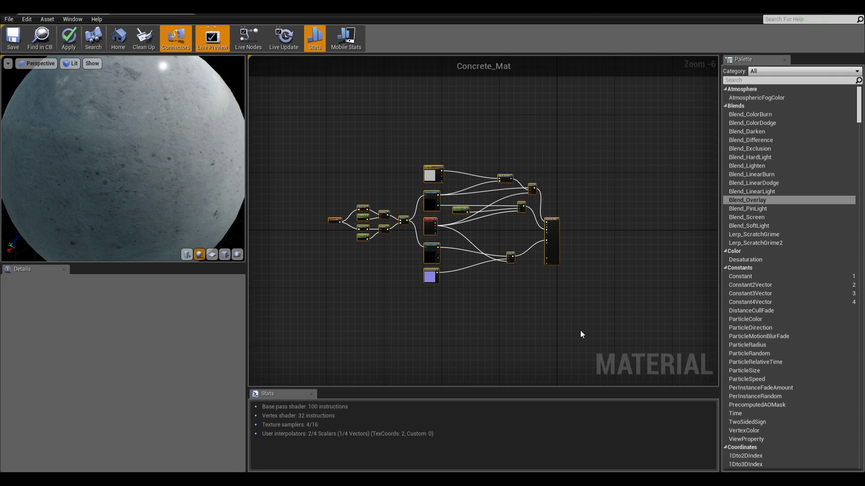
{"action": "scroll", "coordinate": [444, 276], "scroll_direction": "up", "scroll_amount": 3}
{"action": "left_click", "coordinate": [483, 305]}
{"action": "left_click", "coordinate": [416, 220]}
{"action": "right_click_drag", "start_coordinate": [466, 142], "coordinate": [513, 229]}
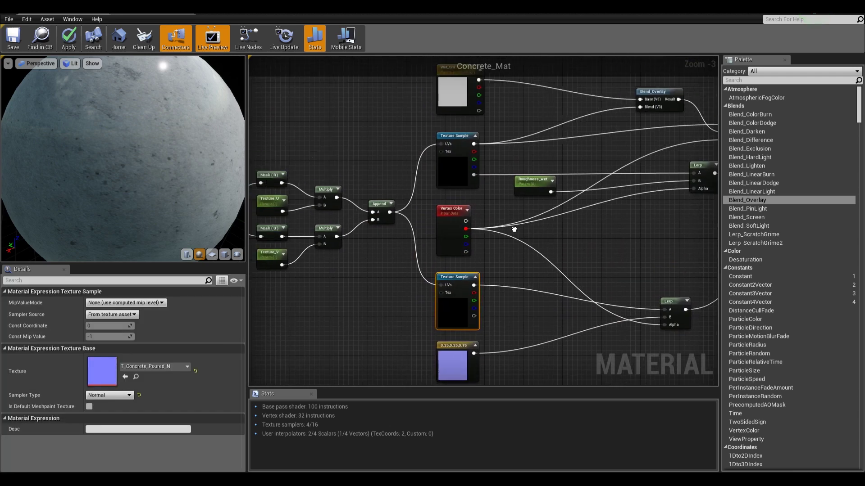
{"action": "left_click", "coordinate": [469, 181], "text": "ctrl"}
{"action": "right_click_drag", "start_coordinate": [389, 261], "coordinate": [428, 269]}
{"action": "scroll", "coordinate": [518, 266], "scroll_direction": "down", "scroll_amount": 2}
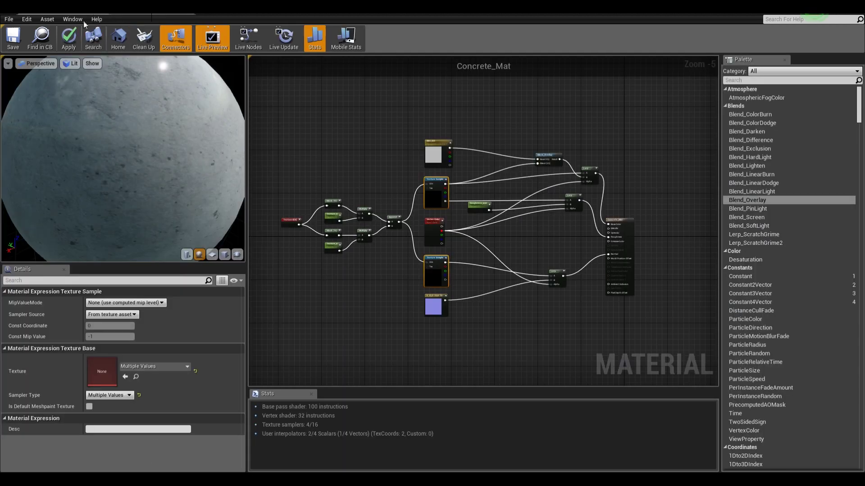
{"action": "right_click_drag", "start_coordinate": [315, 157], "coordinate": [355, 144]}
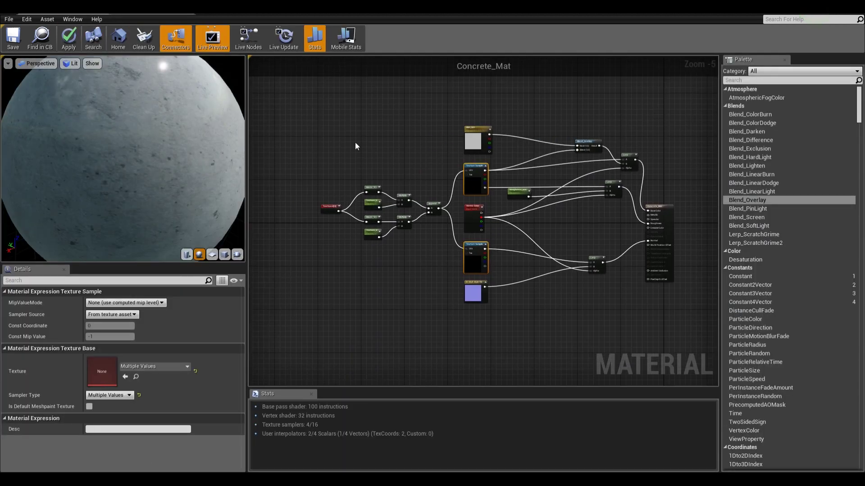
{"action": "left_click_drag", "start_coordinate": [275, 91], "coordinate": [700, 377]}
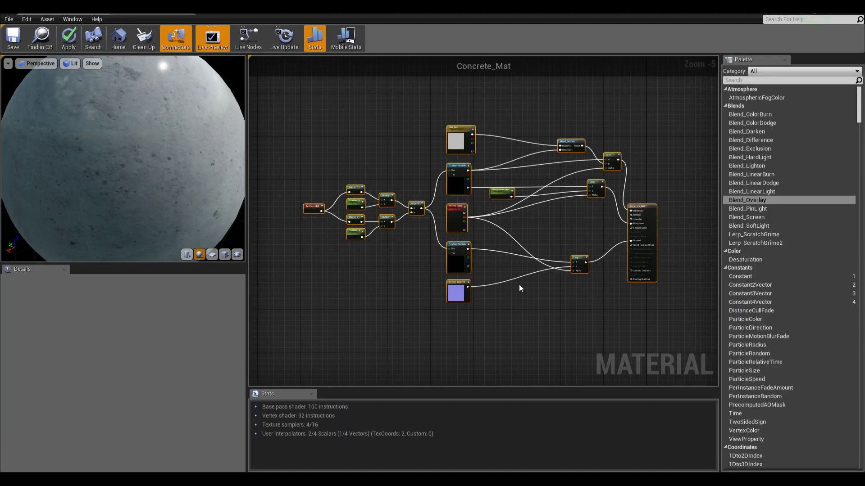
- Move the Concrete_Mat output node up, closer in line with the base color and roughness Lerp nodes
{"action": "left_click", "coordinate": [674, 188]}
{"action": "left_click", "coordinate": [646, 233]}
{"action": "left_click_drag", "start_coordinate": [653, 228], "coordinate": [664, 188]}
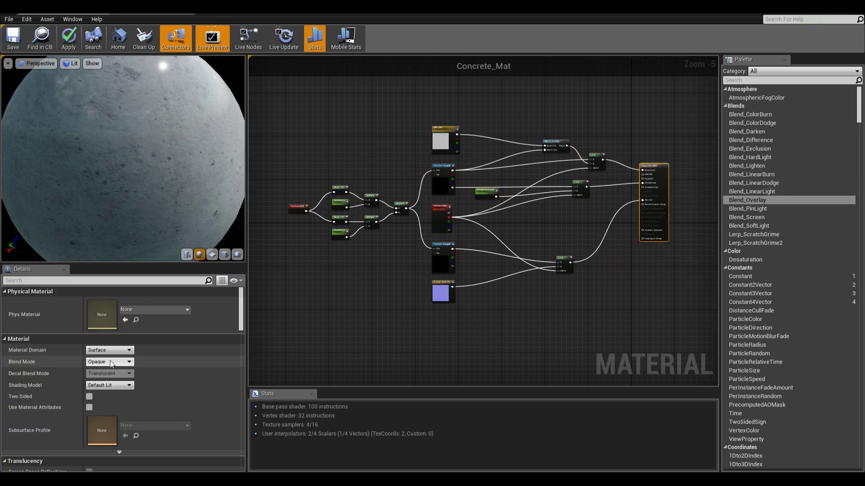
- Examine the UV tiling nodes, the Mask (R) channel settings and the normal map nodes feeding the lower Lerp
{"action": "right_click_drag", "start_coordinate": [404, 241], "coordinate": [484, 241]}
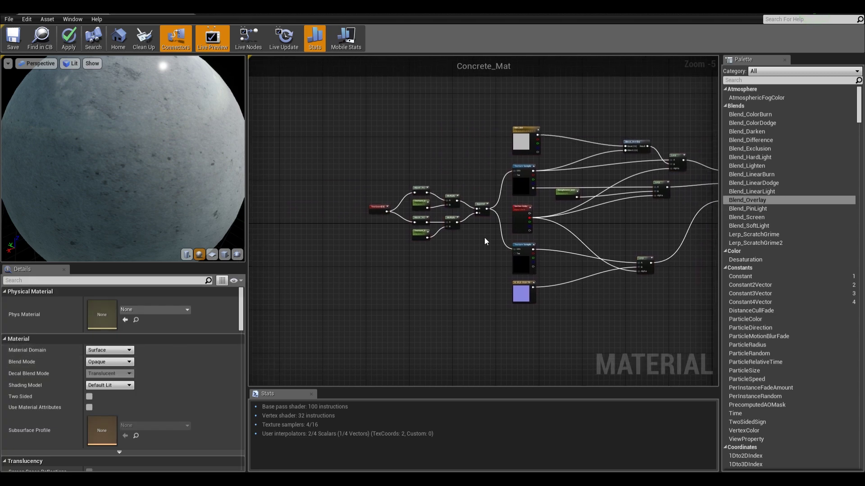
{"action": "right_click_drag", "start_coordinate": [596, 229], "coordinate": [592, 200]}
{"action": "scroll", "coordinate": [438, 211], "scroll_direction": "up", "scroll_amount": 1}
{"action": "right_click_drag", "start_coordinate": [557, 165], "coordinate": [485, 215]}
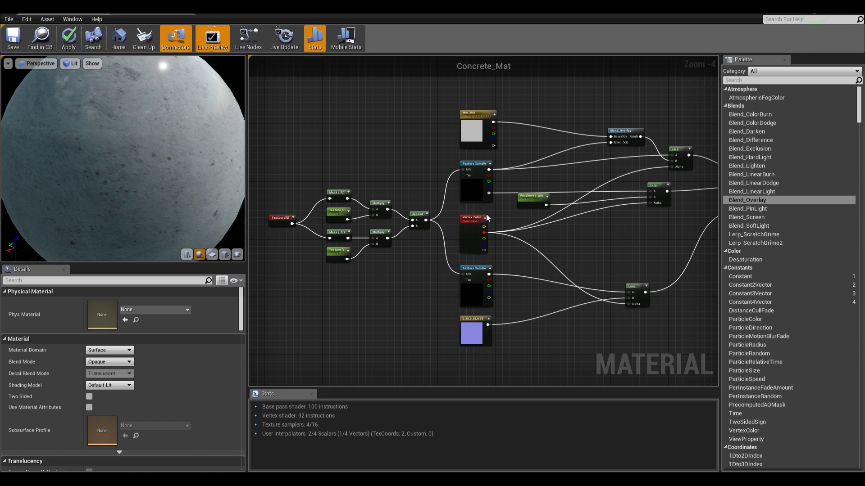
{"action": "right_click_drag", "start_coordinate": [411, 259], "coordinate": [275, 224]}
{"action": "scroll", "coordinate": [473, 249], "scroll_direction": "up", "scroll_amount": 2}
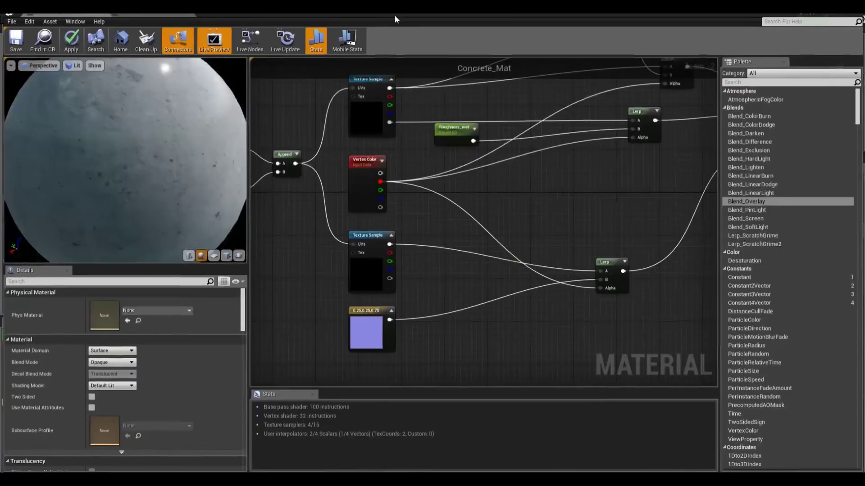
{"action": "right_click_drag", "start_coordinate": [495, 338], "coordinate": [458, 315]}
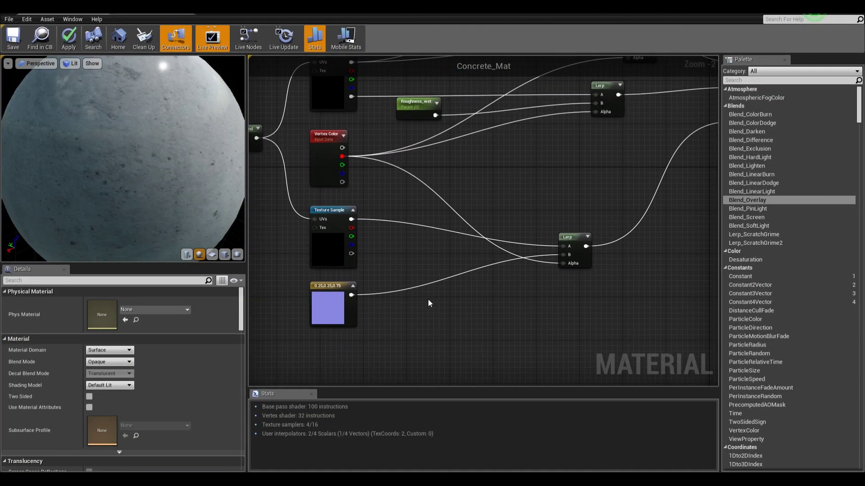
{"action": "right_click_drag", "start_coordinate": [378, 235], "coordinate": [616, 267]}
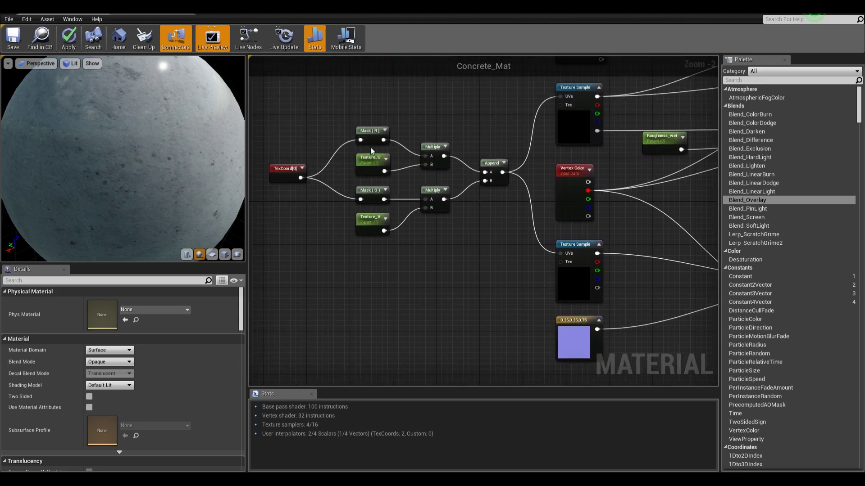
{"action": "left_click", "coordinate": [370, 135]}
{"action": "right_click_drag", "start_coordinate": [633, 299], "coordinate": [405, 224]}
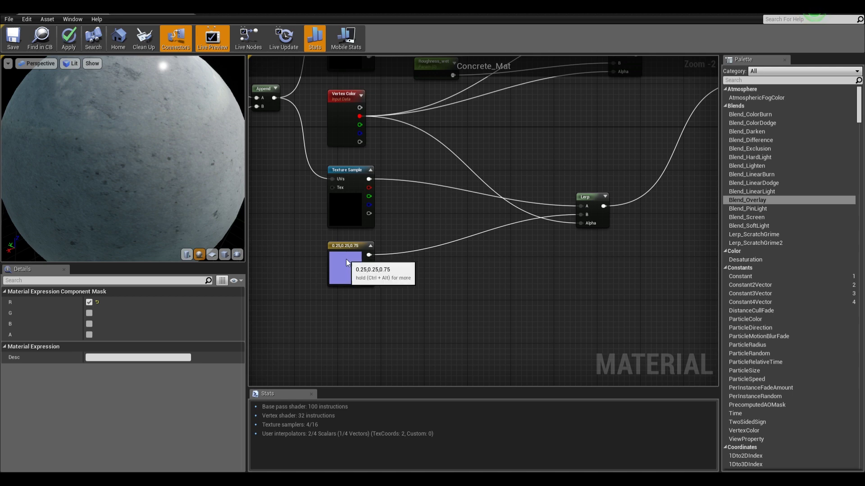
- Move the 0.25,0.25,0.75 constant node down to make room below the normal map Texture Sample
{"action": "left_click_drag", "start_coordinate": [346, 259], "coordinate": [346, 312]}
{"action": "right_click_drag", "start_coordinate": [428, 260], "coordinate": [454, 196]}
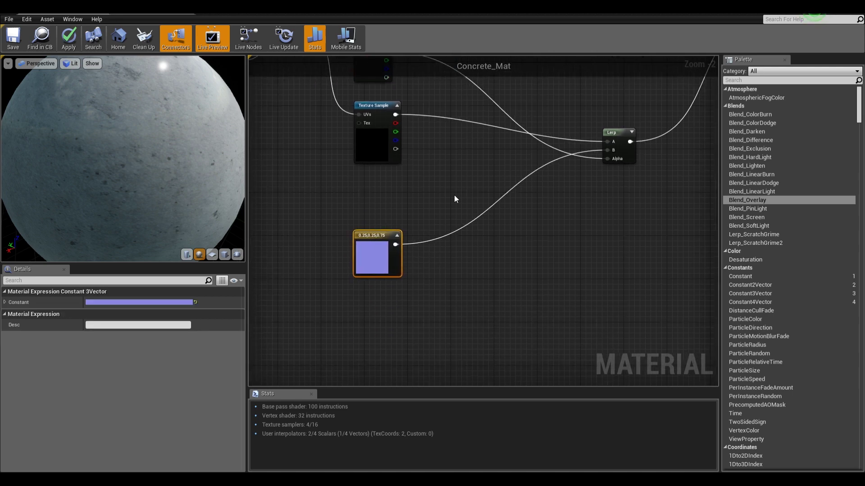
{"action": "right_click_drag", "start_coordinate": [432, 223], "coordinate": [434, 243]}
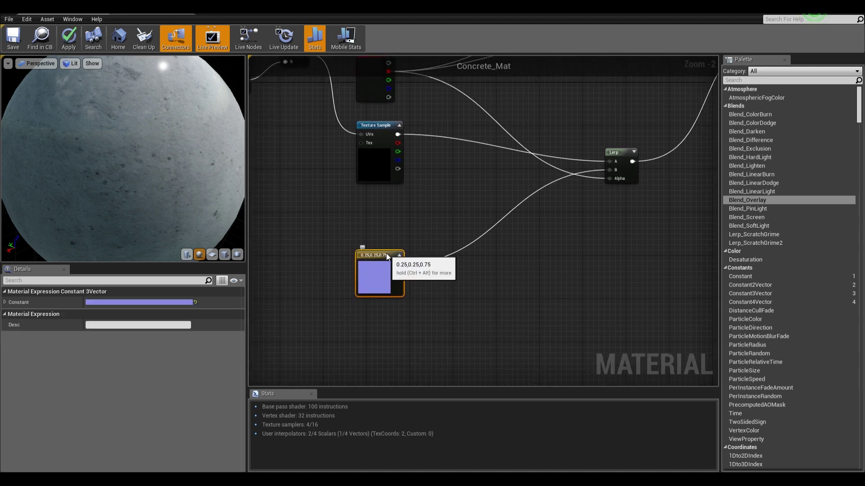
{"action": "left_click_drag", "start_coordinate": [388, 255], "coordinate": [394, 286]}
{"action": "left_click", "coordinate": [336, 235]}
{"action": "right_click_drag", "start_coordinate": [337, 235], "coordinate": [352, 241]}
{"action": "scroll", "coordinate": [351, 239], "scroll_direction": "up", "scroll_amount": 1}
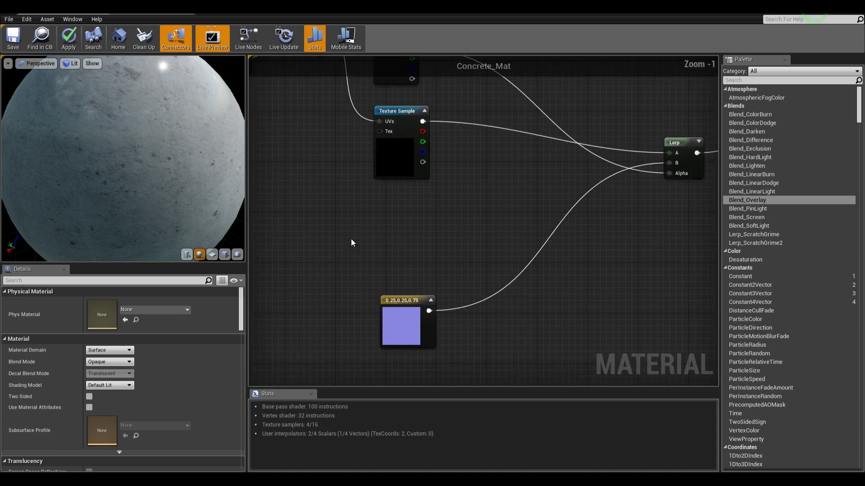
- Add a ComponentMask node (R G) beside the normal map Texture Sample and feed it that texture's RGB output
{"action": "right_click_drag", "start_coordinate": [445, 210], "coordinate": [422, 216]}
{"action": "right_click", "coordinate": [413, 235]}
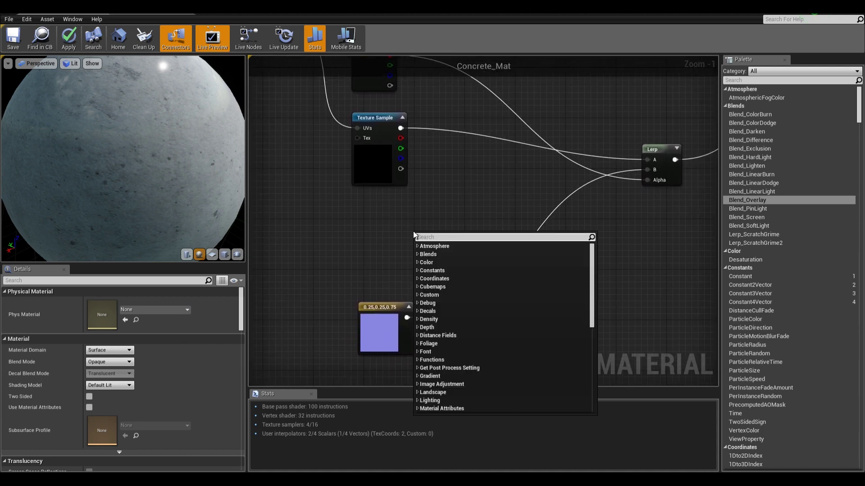
{"action": "type", "text": "mask"}
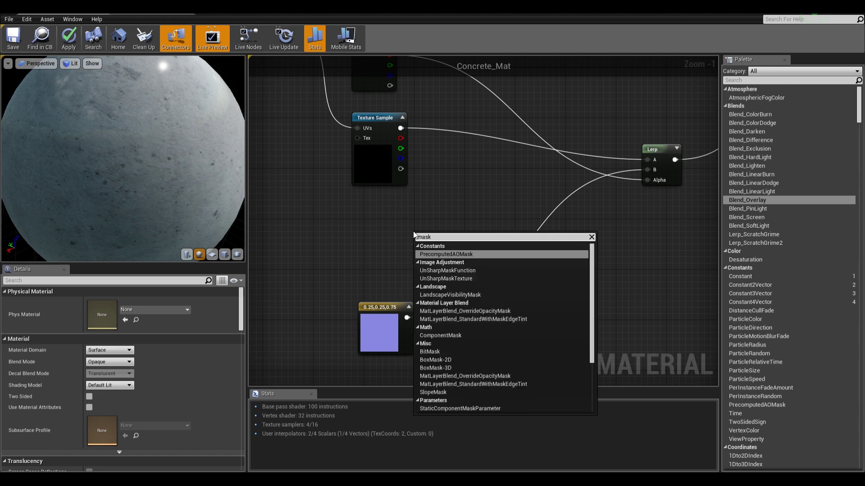
{"action": "left_click", "coordinate": [488, 335]}
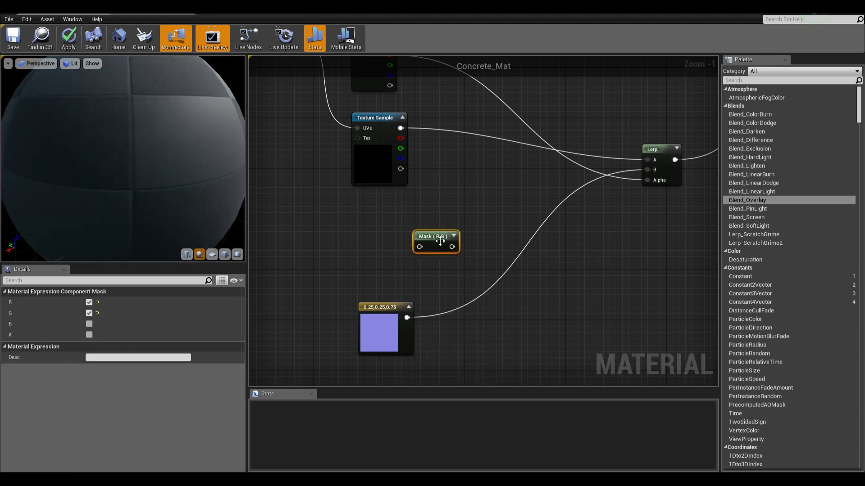
{"action": "left_click_drag", "start_coordinate": [437, 238], "coordinate": [483, 179]}
{"action": "left_click_drag", "start_coordinate": [400, 128], "coordinate": [465, 174]}
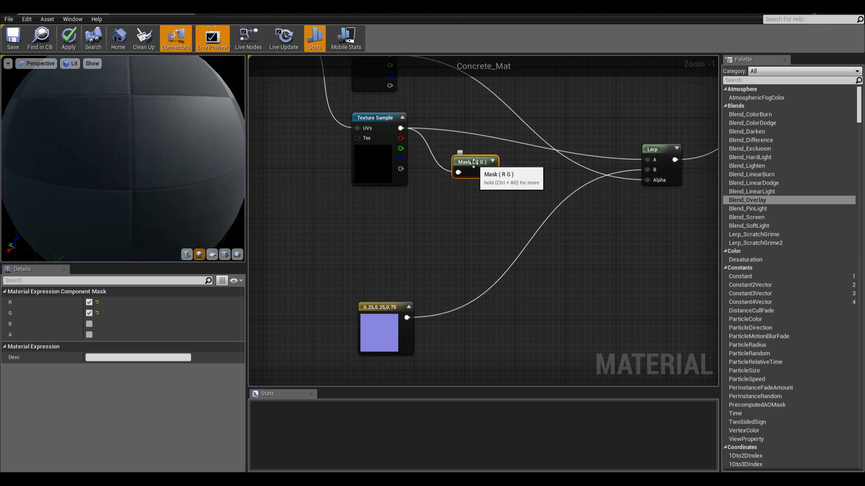
- Move the normal map Texture Sample and its Mask (R G) node slightly to tidy their layout
{"action": "left_click_drag", "start_coordinate": [386, 152], "coordinate": [378, 165]}
{"action": "left_click_drag", "start_coordinate": [482, 163], "coordinate": [469, 164]}
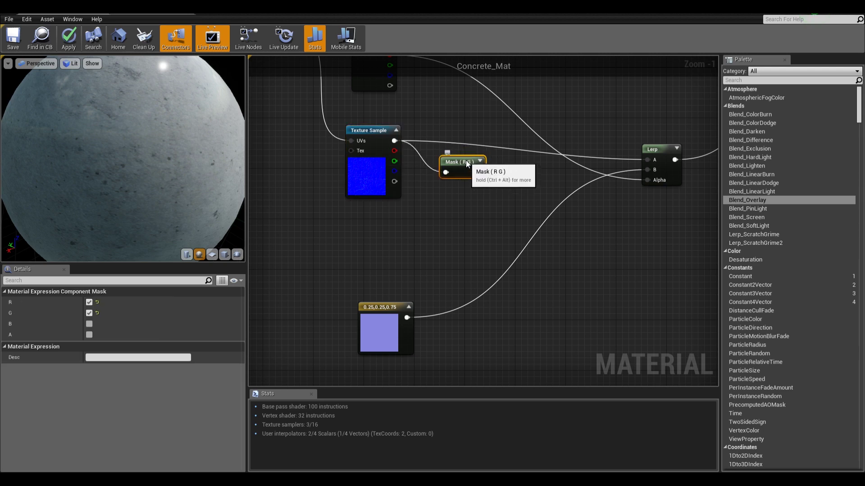
{"action": "right_click_drag", "start_coordinate": [503, 217], "coordinate": [403, 245]}
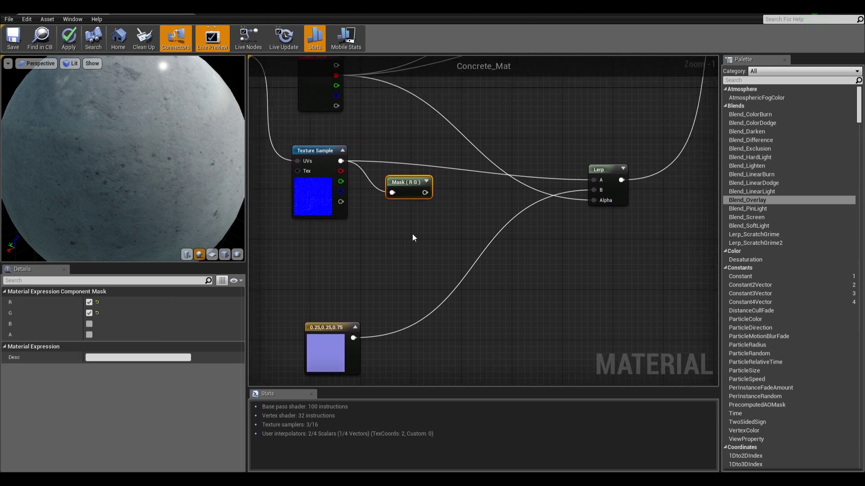
- Add a Multiply node beside the Mask (R G) node
{"action": "right_click", "coordinate": [455, 234]}
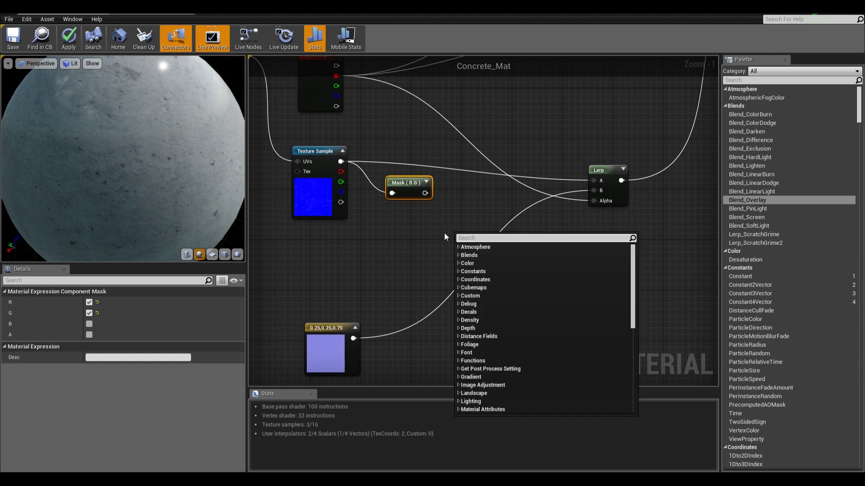
{"action": "left_click", "coordinate": [441, 236]}
{"action": "key", "text": "m"}
{"action": "left_click", "coordinate": [481, 217]}
{"action": "left_click_drag", "start_coordinate": [504, 220], "coordinate": [483, 205]}
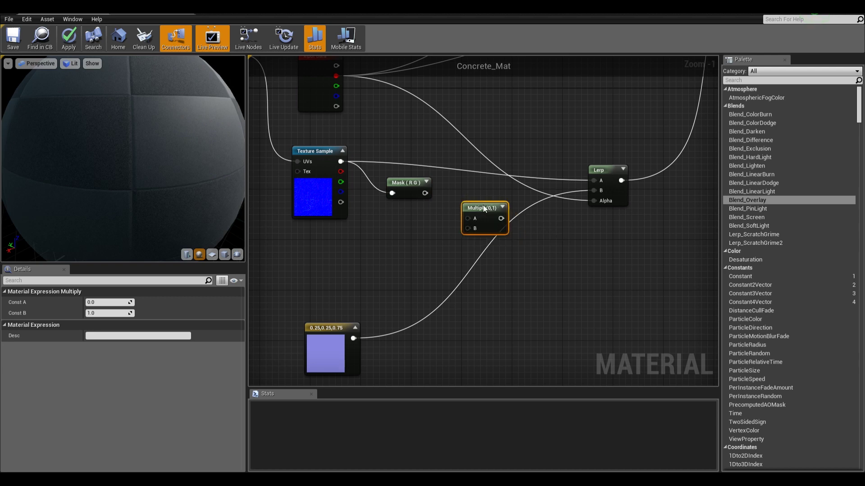
- Add a scalar parameter below the mask, feeding it into the Multiply's B input and the Mask (R G) output into A
{"action": "key", "text": "s"}
{"action": "left_click", "coordinate": [412, 255]}
{"action": "left_click_drag", "start_coordinate": [435, 270], "coordinate": [468, 228]}
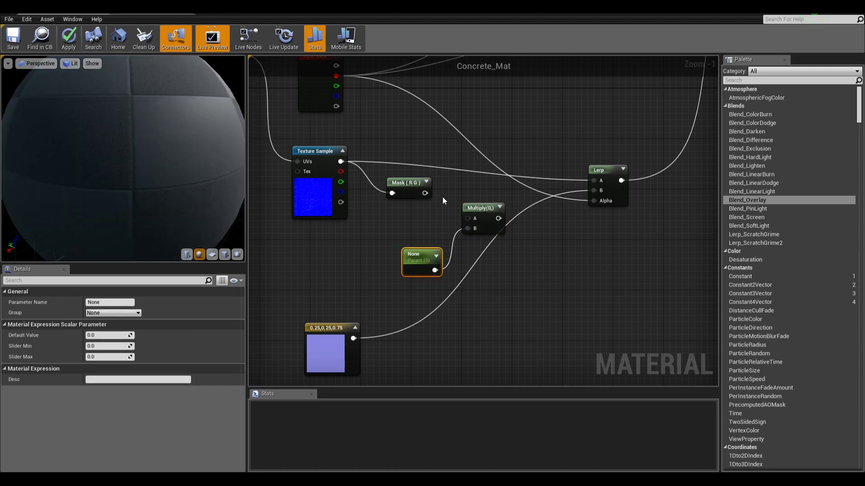
{"action": "left_click_drag", "start_coordinate": [425, 193], "coordinate": [468, 218]}
{"action": "left_click_drag", "start_coordinate": [402, 260], "coordinate": [393, 232]}
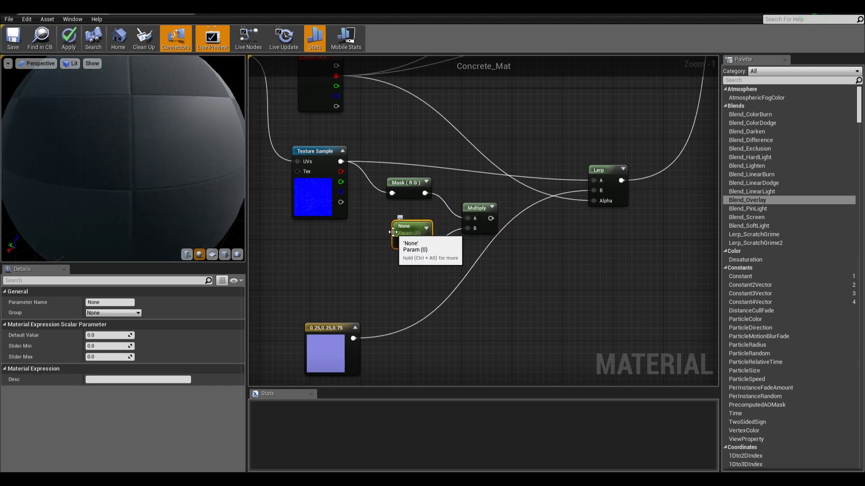
- Name the new scalar parameter Normals_Int
{"action": "left_click", "coordinate": [417, 228]}
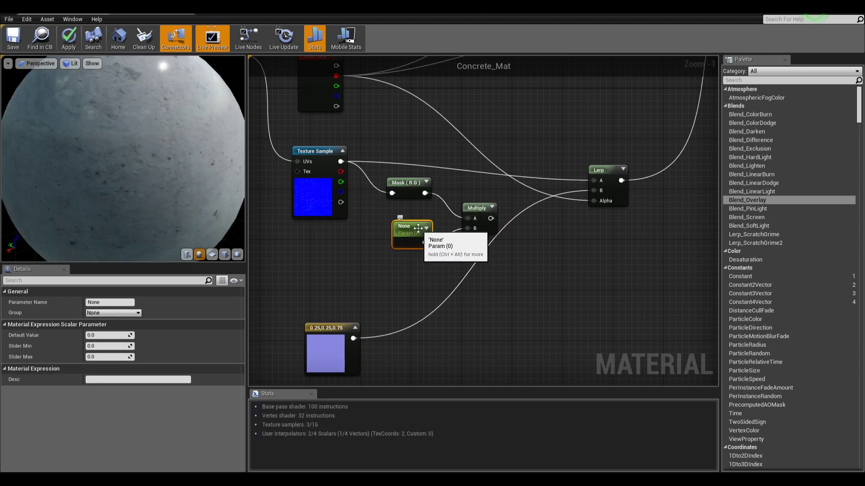
{"action": "left_click", "coordinate": [116, 302]}
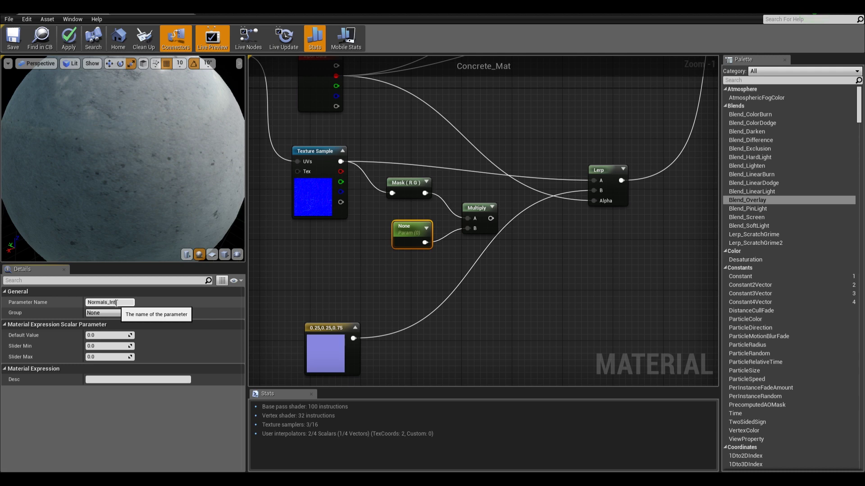
{"action": "type", "text": "Normals_Int"}
{"action": "key", "text": "Return"}
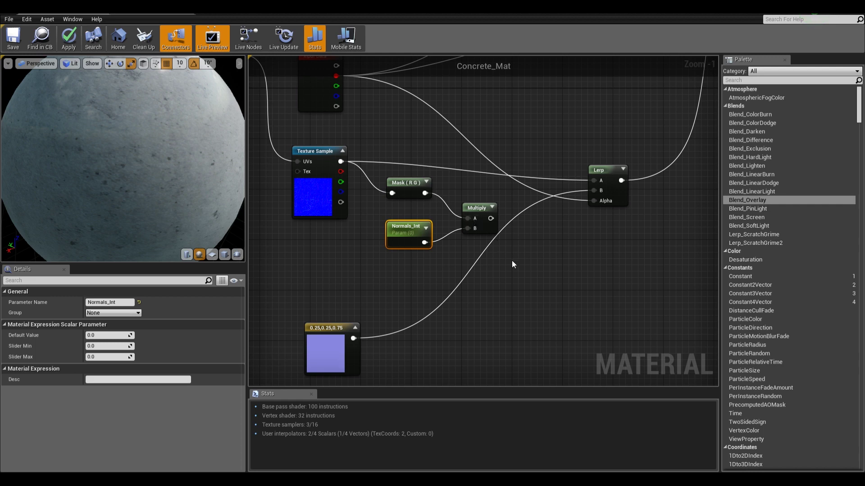
- Add an AppendVector node, feeding the Multiply result into A and the normal map texture's blue channel into B
{"action": "left_click", "coordinate": [528, 275]}
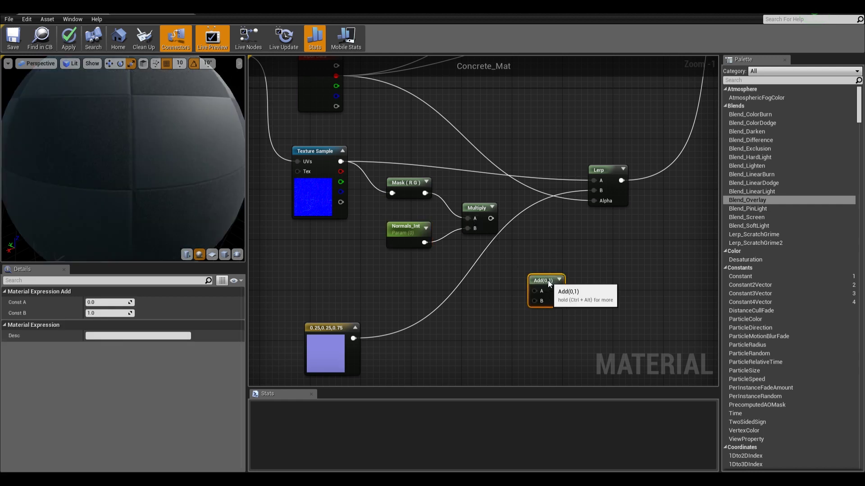
{"action": "key", "text": "Delete"}
{"action": "right_click", "coordinate": [519, 248]}
{"action": "type", "text": "append"}
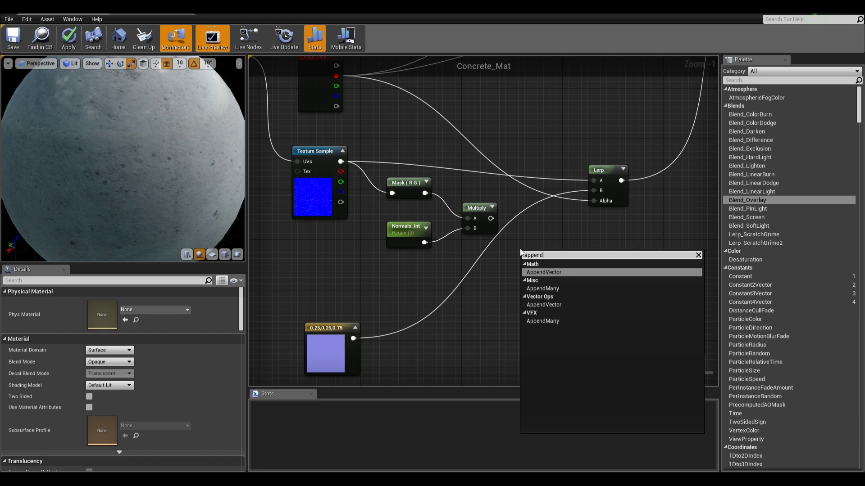
{"action": "left_click", "coordinate": [547, 273]}
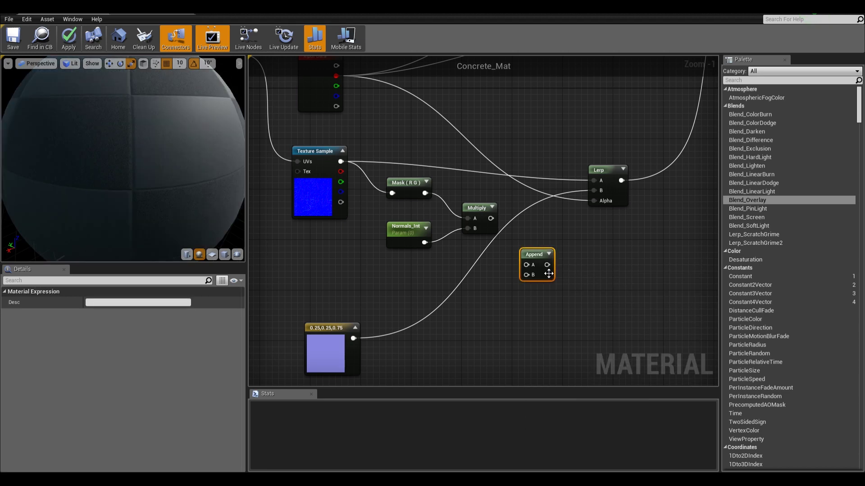
{"action": "left_click_drag", "start_coordinate": [490, 219], "coordinate": [550, 263]}
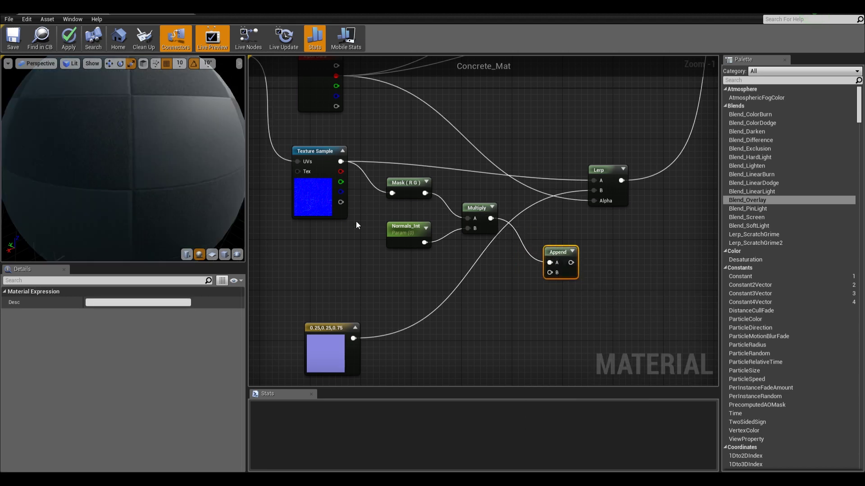
{"action": "left_click_drag", "start_coordinate": [341, 192], "coordinate": [549, 245]}
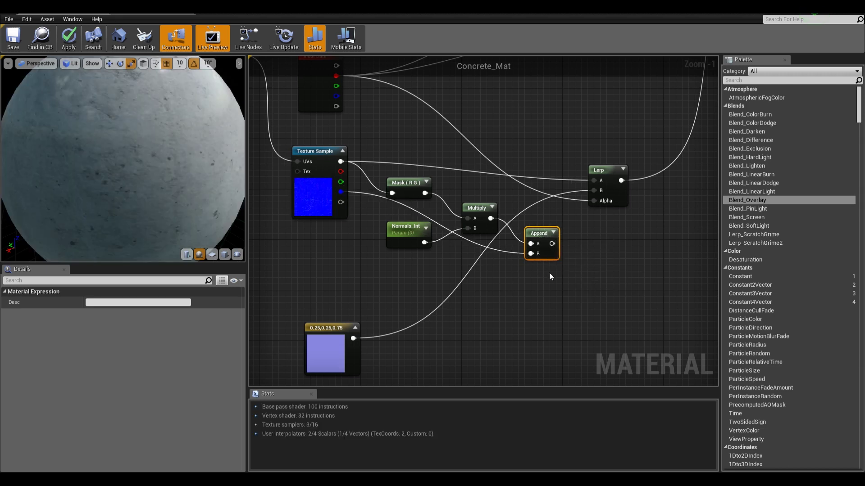
- Move the Normals_Int parameter lower and set its default value to 1
{"action": "left_click_drag", "start_coordinate": [400, 232], "coordinate": [337, 282]}
{"action": "mouse_move", "coordinate": [402, 186]}
{"action": "left_mouse_down"}
{"action": "mouse_move", "coordinate": [404, 162]}
{"action": "mouse_move", "coordinate": [402, 200]}
{"action": "mouse_move", "coordinate": [403, 187]}
{"action": "left_mouse_up"}
{"action": "left_click_drag", "start_coordinate": [356, 281], "coordinate": [418, 256]}
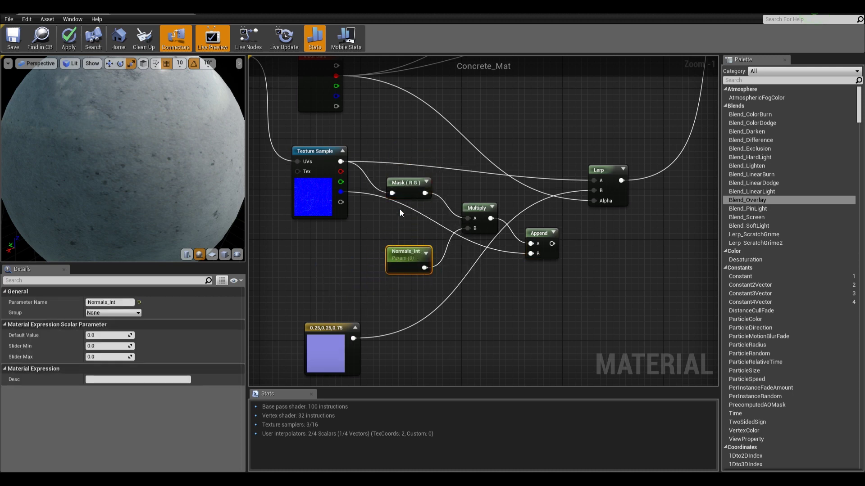
{"action": "left_click", "coordinate": [104, 336]}
{"action": "type", "text": "1"}
{"action": "key", "text": "Return"}
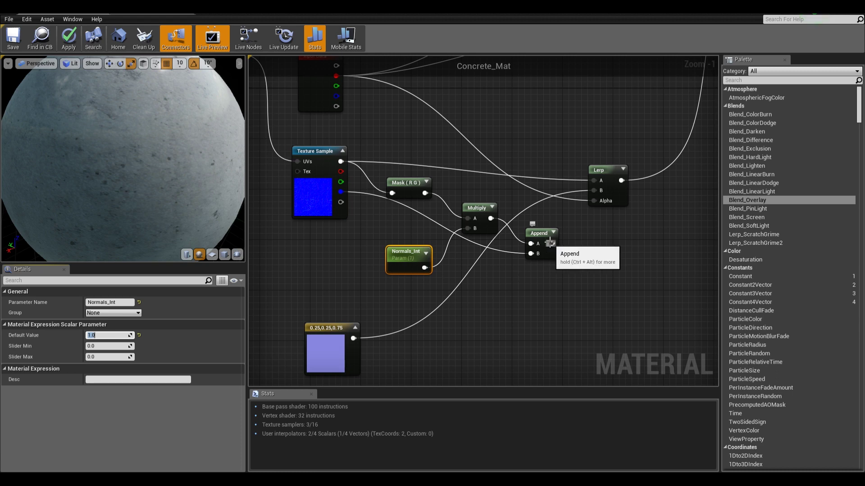
- Feed the Append output into the normal Lerp's B input and delete the disconnected 0.25,0.25,0.75 constant
{"action": "left_click_drag", "start_coordinate": [552, 243], "coordinate": [596, 191]}
{"action": "left_click", "coordinate": [325, 334]}
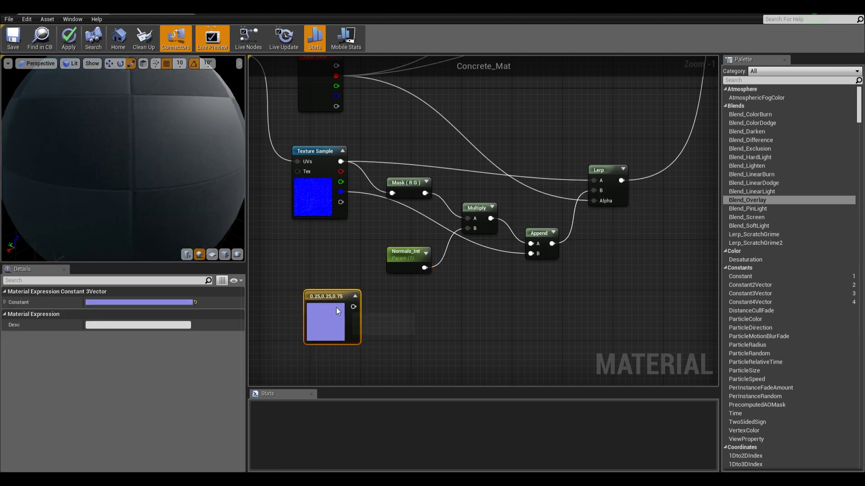
{"action": "key", "text": "Delete"}
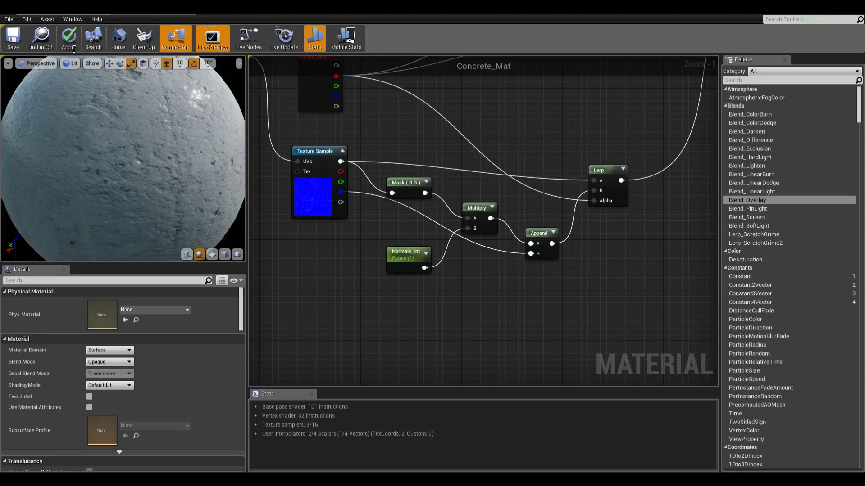
- Move the Normals_Int, Mask (R G), Multiply and Append nodes down into a compact group below the normal map texture
{"action": "left_click_drag", "start_coordinate": [403, 253], "coordinate": [385, 315]}
{"action": "left_click_drag", "start_coordinate": [403, 183], "coordinate": [385, 277]}
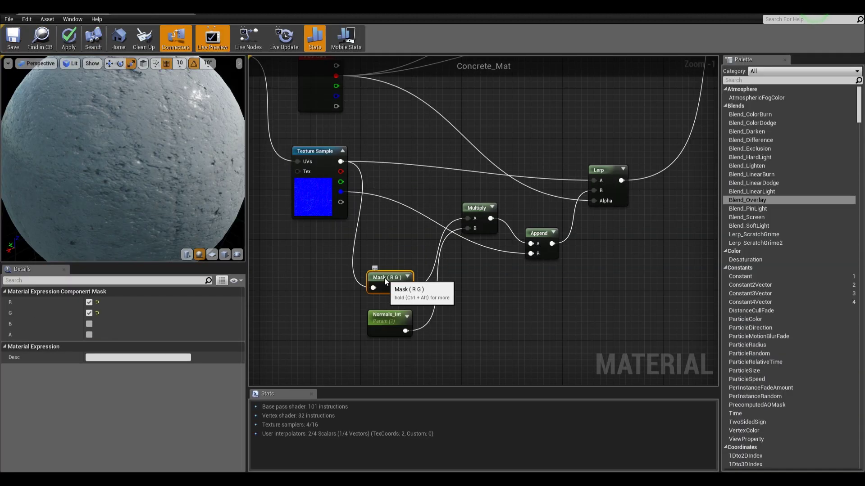
{"action": "left_click_drag", "start_coordinate": [477, 213], "coordinate": [465, 289]}
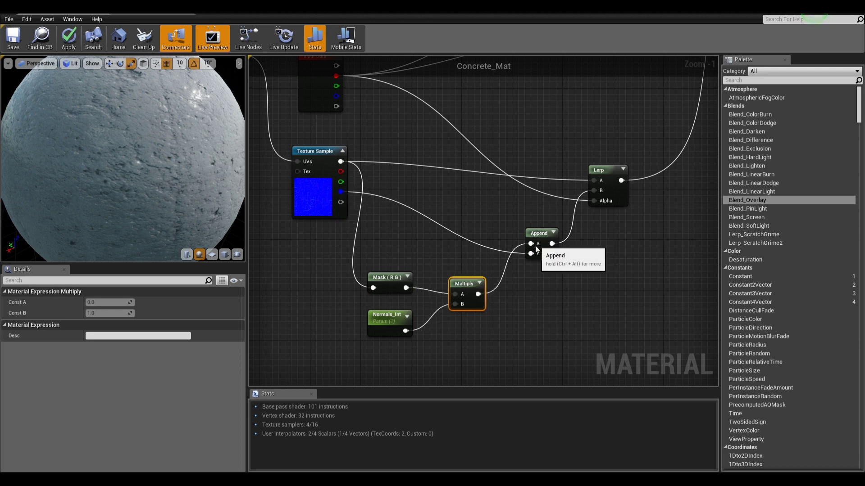
{"action": "left_click_drag", "start_coordinate": [540, 233], "coordinate": [521, 259]}
- Check the parameter list of Concrete_Mat_Inst and assign Concrete_Mat's Normals_Int parameter to a new group named Tweaks
{"action": "left_click", "coordinate": [100, 9]}
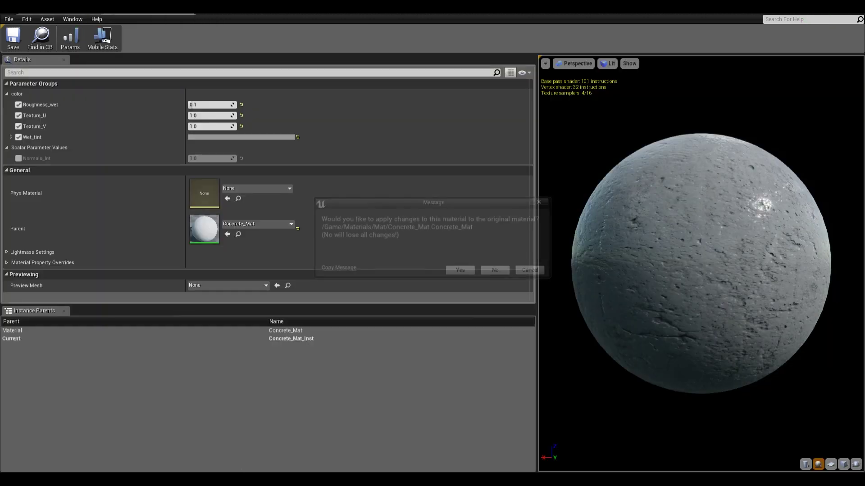
{"action": "left_click", "coordinate": [531, 272]}
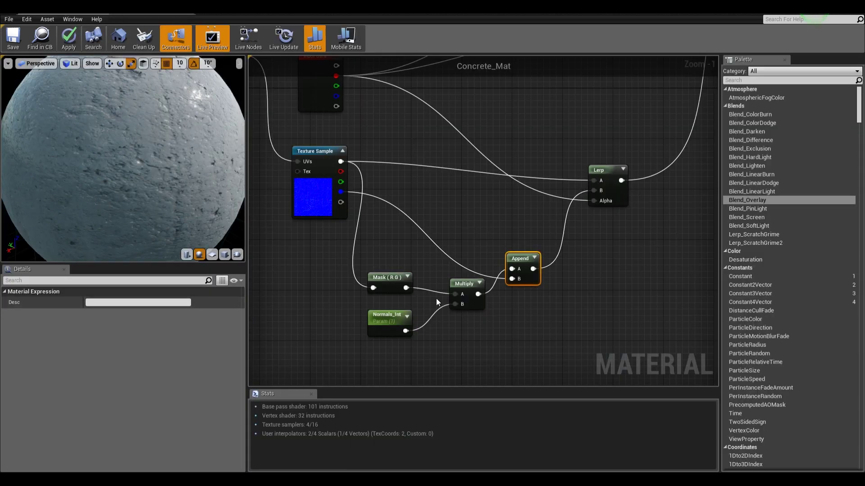
{"action": "left_click", "coordinate": [387, 319]}
{"action": "left_click", "coordinate": [138, 313]}
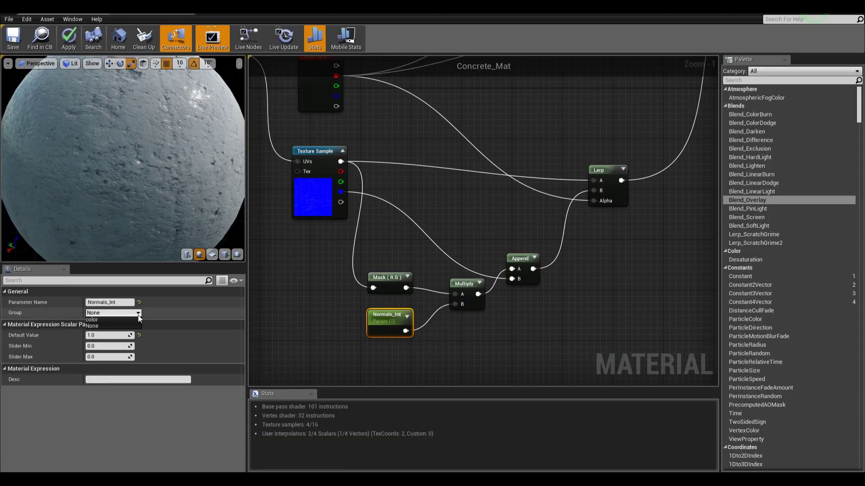
{"action": "left_click", "coordinate": [123, 313]}
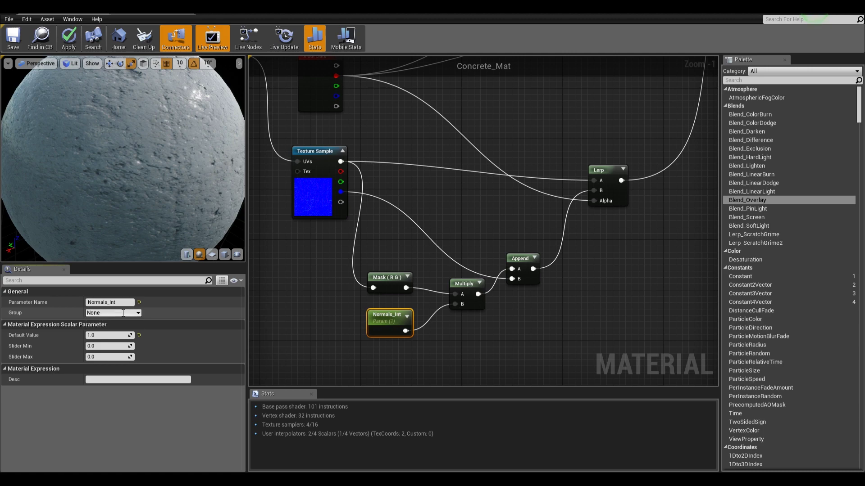
{"action": "type", "text": "Tweaks"}
{"action": "key", "text": "Return"}
- Move the Roughness_wet parameter into the Tweaks group
{"action": "right_click_drag", "start_coordinate": [415, 163], "coordinate": [653, 316]}
{"action": "right_click_drag", "start_coordinate": [396, 232], "coordinate": [488, 219]}
{"action": "right_click_drag", "start_coordinate": [581, 219], "coordinate": [538, 235]}
{"action": "right_click_drag", "start_coordinate": [524, 196], "coordinate": [358, 213]}
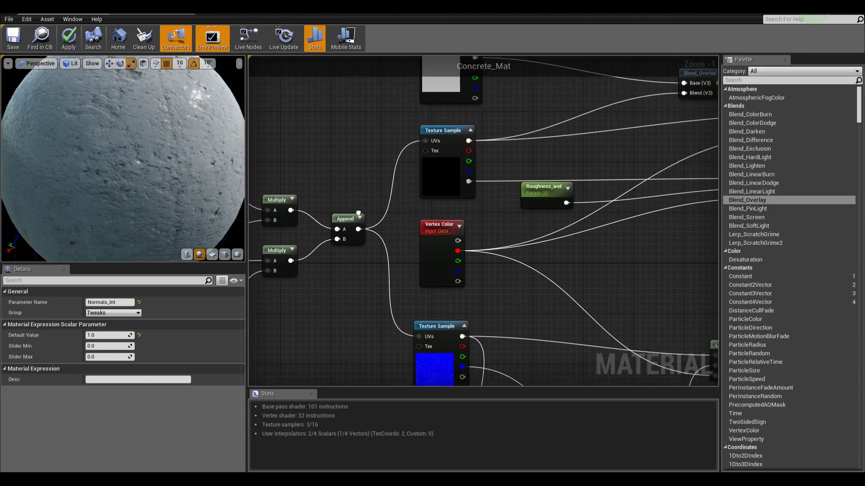
{"action": "left_click", "coordinate": [546, 193]}
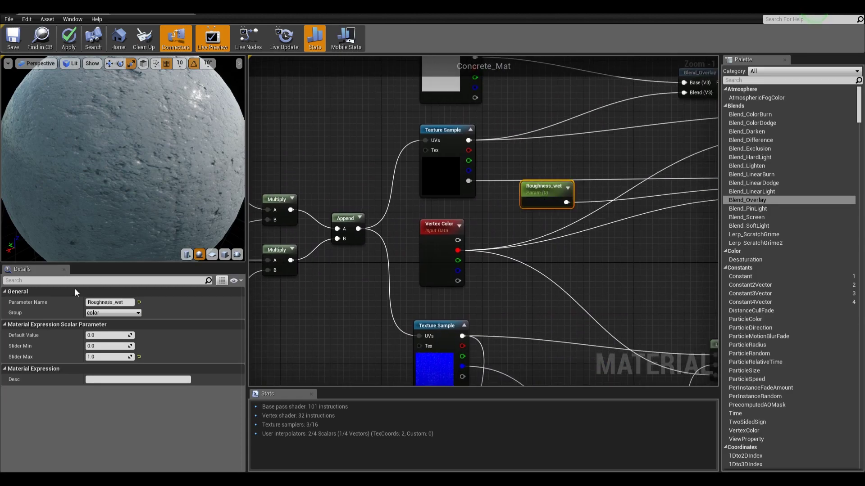
{"action": "left_click", "coordinate": [137, 314]}
{"action": "left_click", "coordinate": [129, 327]}
- Review the Texture_U and Texture_V parameter nodes and save Concrete_Mat with its changes applied
{"action": "right_click_drag", "start_coordinate": [358, 310], "coordinate": [503, 268]}
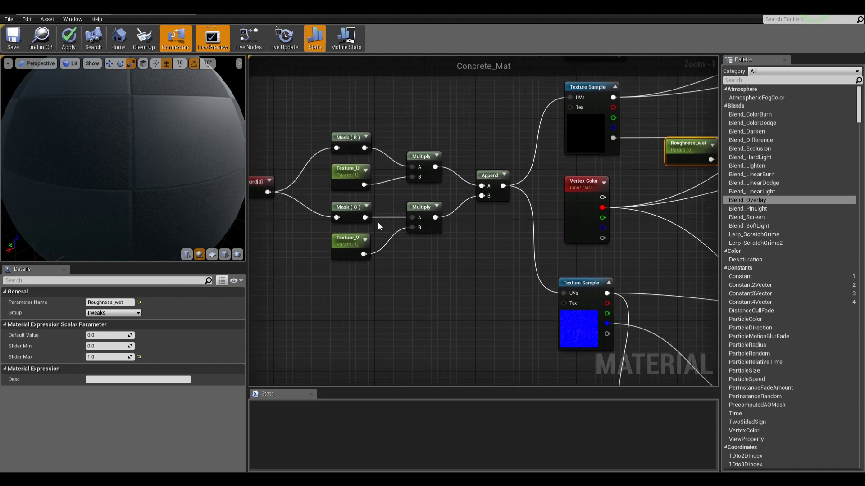
{"action": "left_click", "coordinate": [348, 241]}
{"action": "left_click", "coordinate": [347, 174], "text": "ctrl"}
{"action": "right_click_drag", "start_coordinate": [482, 104], "coordinate": [279, 166]}
{"action": "left_click", "coordinate": [283, 170]}
{"action": "right_click_drag", "start_coordinate": [386, 243], "coordinate": [535, 230]}
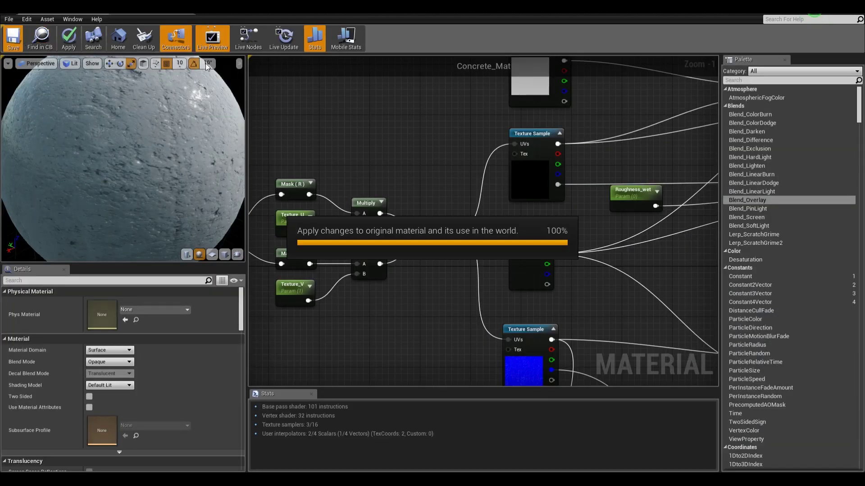
- Enable the Normals_Int override in Concrete_Mat_Inst and move its editor window aside to reveal the level viewport
{"action": "left_click", "coordinate": [194, 18]}
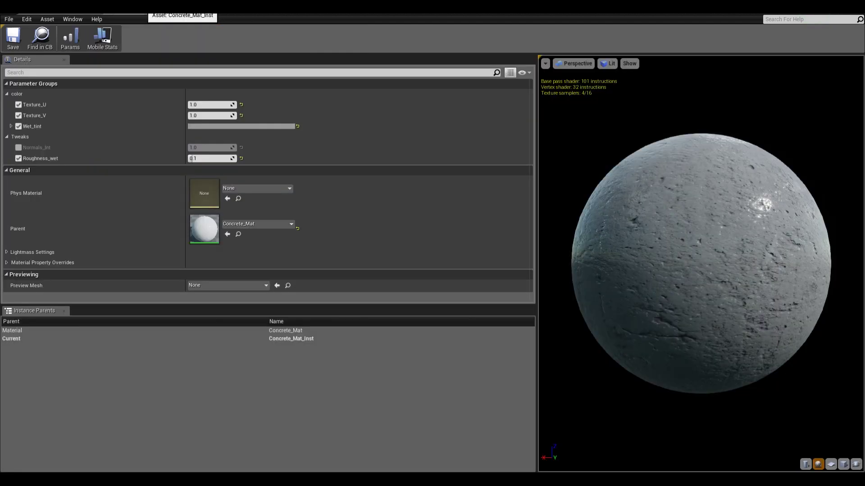
{"action": "left_click", "coordinate": [19, 147]}
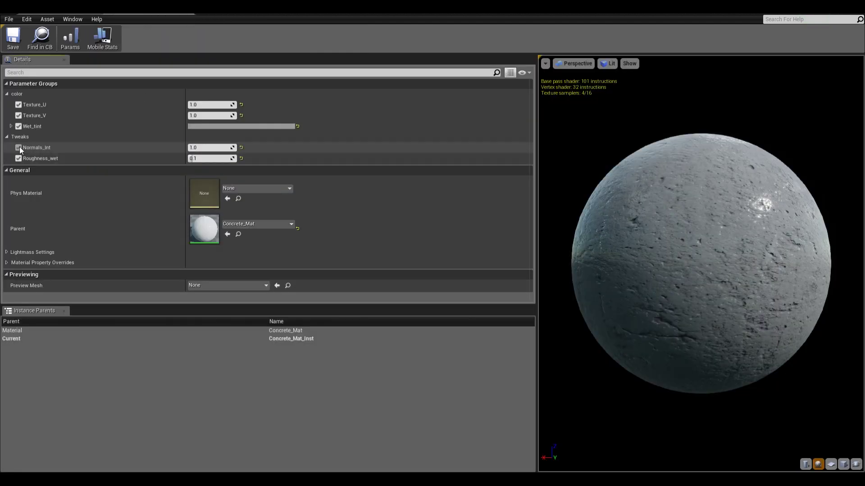
{"action": "left_click_drag", "start_coordinate": [306, 5], "coordinate": [743, 91]}
{"action": "mouse_move", "coordinate": [305, 189]}
{"action": "right_mouse_down"}
{"action": "mouse_move", "coordinate": [310, 212]}
{"action": "mouse_move", "coordinate": [331, 189]}
{"action": "mouse_move", "coordinate": [337, 203]}
{"action": "right_mouse_up"}
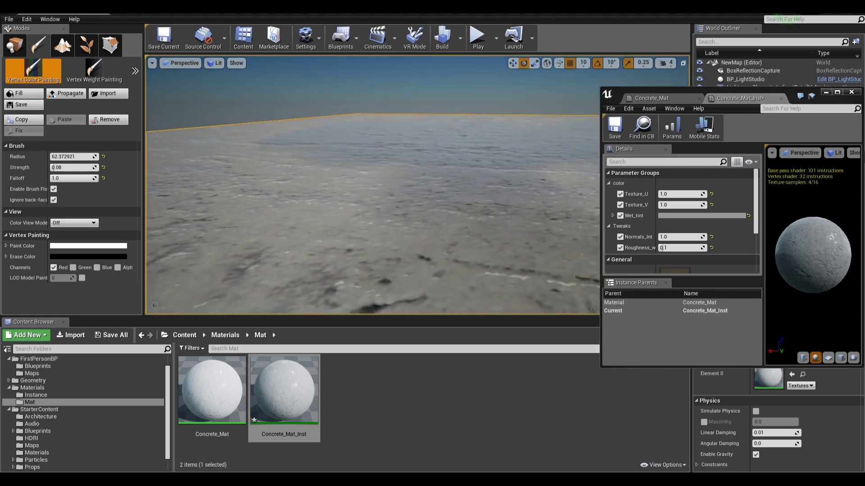
- Leave vertex painting for Place mode and turn on game view to see the concrete ground without overlays
{"action": "left_click", "coordinate": [15, 45]}
{"action": "right_click_drag", "start_coordinate": [400, 163], "coordinate": [388, 136]}
{"action": "key", "text": "g"}
{"action": "mouse_move", "coordinate": [387, 180]}
{"action": "right_mouse_down"}
{"action": "mouse_move", "coordinate": [387, 162]}
{"action": "mouse_move", "coordinate": [397, 189]}
{"action": "mouse_move", "coordinate": [387, 173]}
{"action": "mouse_move", "coordinate": [369, 168]}
{"action": "mouse_move", "coordinate": [394, 173]}
{"action": "mouse_move", "coordinate": [383, 148]}
{"action": "mouse_move", "coordinate": [387, 180]}
{"action": "mouse_move", "coordinate": [372, 156]}
{"action": "mouse_move", "coordinate": [380, 164]}
{"action": "right_mouse_up"}
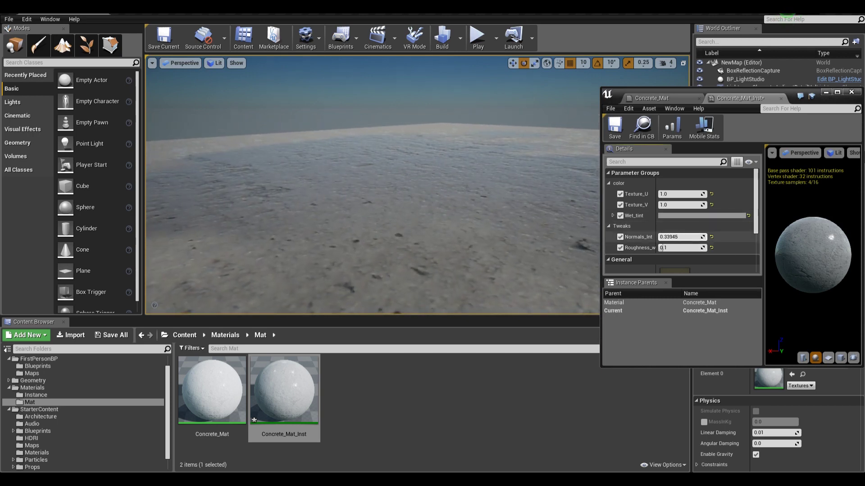
- Try Normals_Int at about -0.47, set it to 0.01, and inspect the wet and dry concrete in the level
{"action": "left_click_drag", "start_coordinate": [680, 237], "coordinate": [667, 237]}
{"action": "mouse_move", "coordinate": [450, 180]}
{"action": "right_mouse_down"}
{"action": "mouse_move", "coordinate": [464, 194]}
{"action": "mouse_move", "coordinate": [445, 177]}
{"action": "mouse_move", "coordinate": [453, 200]}
{"action": "mouse_move", "coordinate": [448, 178]}
{"action": "mouse_move", "coordinate": [450, 184]}
{"action": "right_mouse_up"}
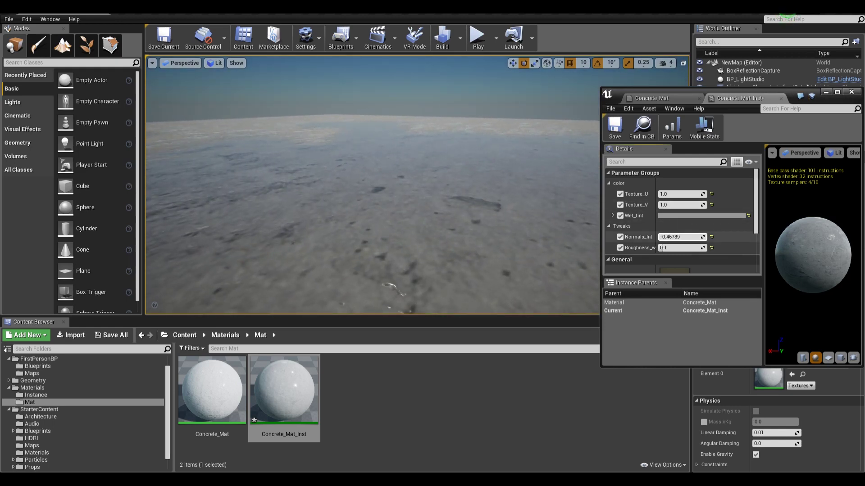
{"action": "mouse_move", "coordinate": [678, 237]}
{"action": "left_mouse_down"}
{"action": "mouse_move", "coordinate": [693, 237]}
{"action": "mouse_move", "coordinate": [664, 237]}
{"action": "mouse_move", "coordinate": [691, 237]}
{"action": "left_mouse_up"}
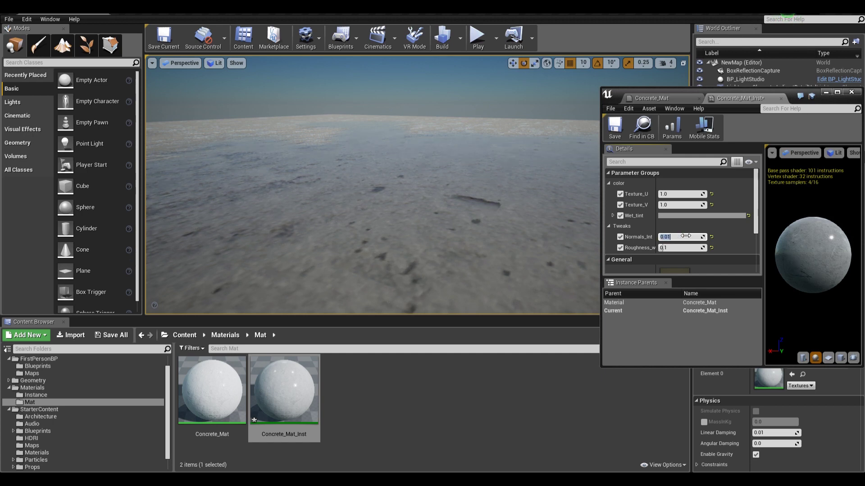
{"action": "mouse_move", "coordinate": [509, 135]}
{"action": "right_mouse_down"}
{"action": "mouse_move", "coordinate": [506, 230]}
{"action": "mouse_move", "coordinate": [508, 135]}
{"action": "right_mouse_up"}
{"action": "right_click_drag", "start_coordinate": [372, 184], "coordinate": [372, 211]}
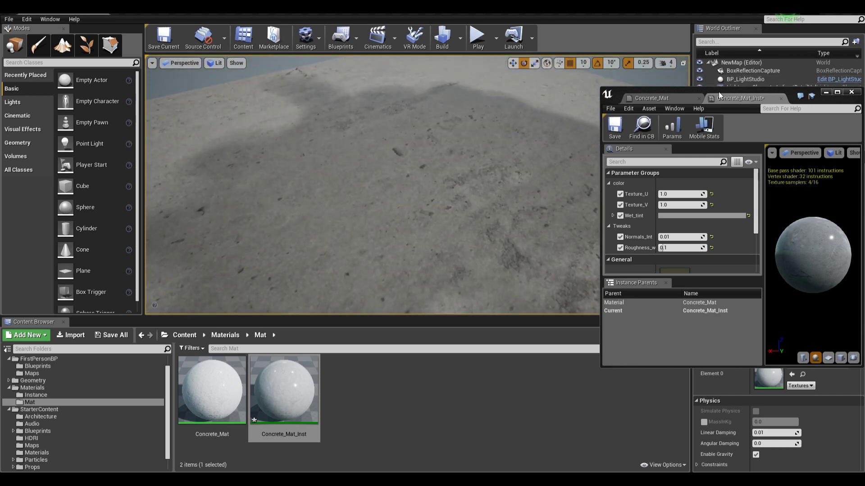
- Inspect the wet surface on the Concrete_Mat_Inst preview sphere and on the level's concrete ground at a grazing angle
{"action": "double_click", "coordinate": [718, 91]}
{"action": "left_click_drag", "start_coordinate": [690, 223], "coordinate": [630, 149]}
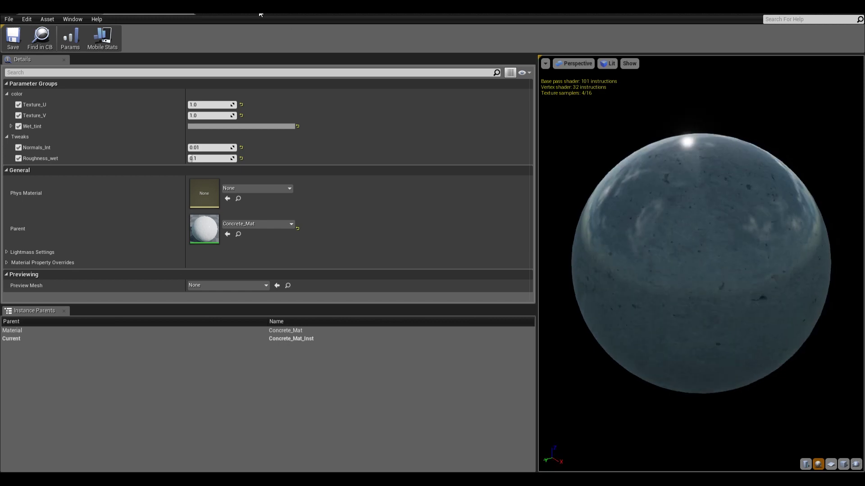
{"action": "left_click", "coordinate": [53, 12]}
{"action": "left_click", "coordinate": [152, 10]}
{"action": "left_click_drag", "start_coordinate": [387, 17], "coordinate": [661, 112]}
{"action": "right_click_drag", "start_coordinate": [451, 180], "coordinate": [448, 137]}
{"action": "right_click_drag", "start_coordinate": [363, 281], "coordinate": [363, 280]}
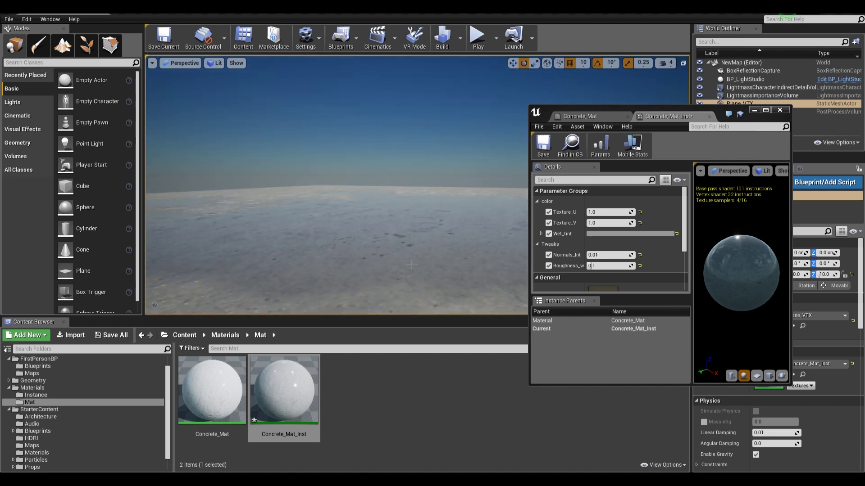
{"action": "right_click_drag", "start_coordinate": [429, 217], "coordinate": [422, 211]}
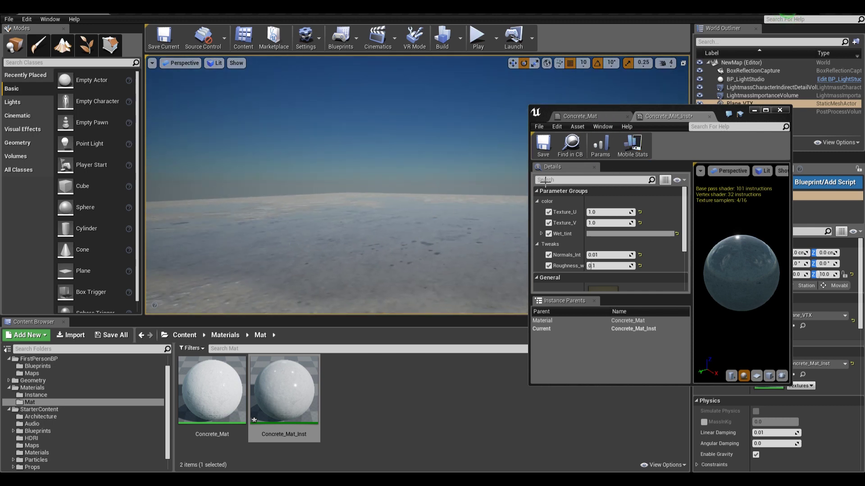
- Return to the Concrete_Mat graph and move the normal map nodes, from Texture Sample to Lerp, well below the Vertex Color node
{"action": "left_click_drag", "start_coordinate": [618, 109], "coordinate": [466, 5]}
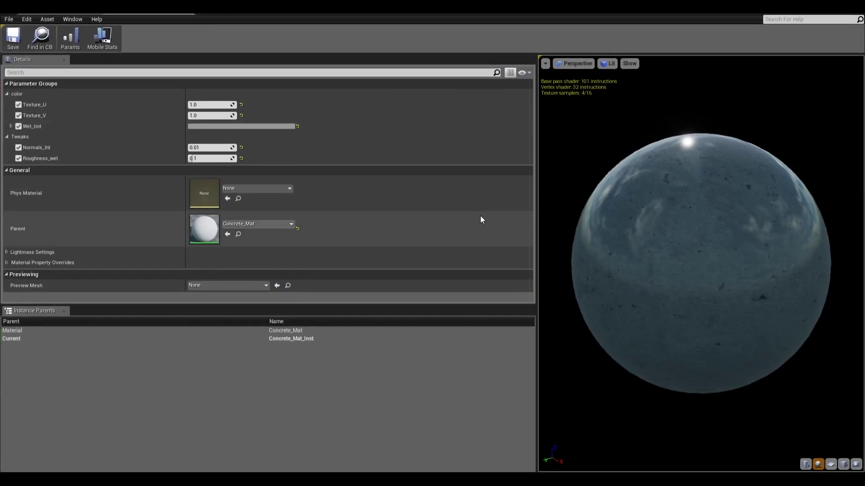
{"action": "left_click", "coordinate": [74, 10]}
{"action": "right_click_drag", "start_coordinate": [428, 157], "coordinate": [409, 141]}
{"action": "scroll", "coordinate": [357, 201], "scroll_direction": "down", "scroll_amount": 3}
{"action": "scroll", "coordinate": [423, 136], "scroll_direction": "down", "scroll_amount": 1}
{"action": "scroll", "coordinate": [525, 261], "scroll_direction": "up", "scroll_amount": 3}
{"action": "left_click_drag", "start_coordinate": [581, 346], "coordinate": [474, 227]}
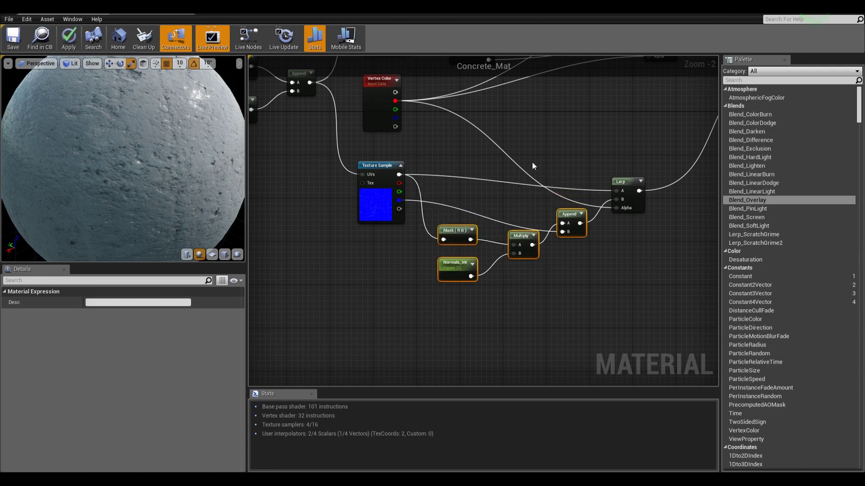
{"action": "right_click_drag", "start_coordinate": [533, 166], "coordinate": [326, 323]}
{"action": "right_click_drag", "start_coordinate": [294, 286], "coordinate": [501, 195]}
{"action": "left_click_drag", "start_coordinate": [336, 213], "coordinate": [682, 357]}
{"action": "left_click_drag", "start_coordinate": [621, 261], "coordinate": [637, 374]}
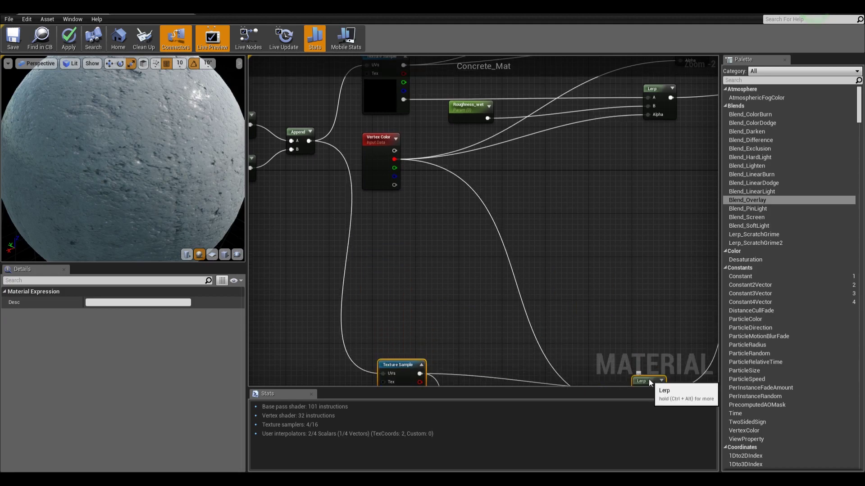
- Move the Vertex Color node below the tiling nodes and spread the wet roughness and base color nodes apart vertically
{"action": "right_click_drag", "start_coordinate": [386, 164], "coordinate": [607, 177]}
{"action": "scroll", "coordinate": [607, 177], "scroll_direction": "down", "scroll_amount": 2}
{"action": "left_click_drag", "start_coordinate": [588, 155], "coordinate": [383, 343]}
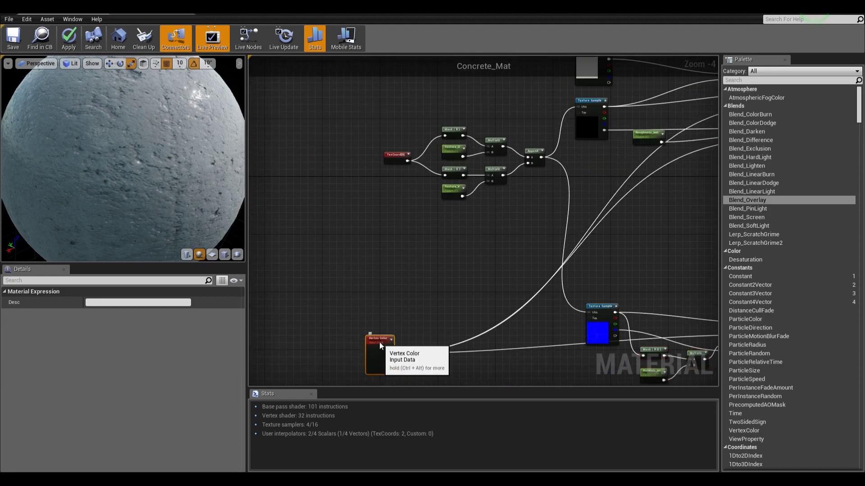
{"action": "right_click_drag", "start_coordinate": [627, 235], "coordinate": [439, 328]}
{"action": "left_click_drag", "start_coordinate": [611, 272], "coordinate": [463, 312]}
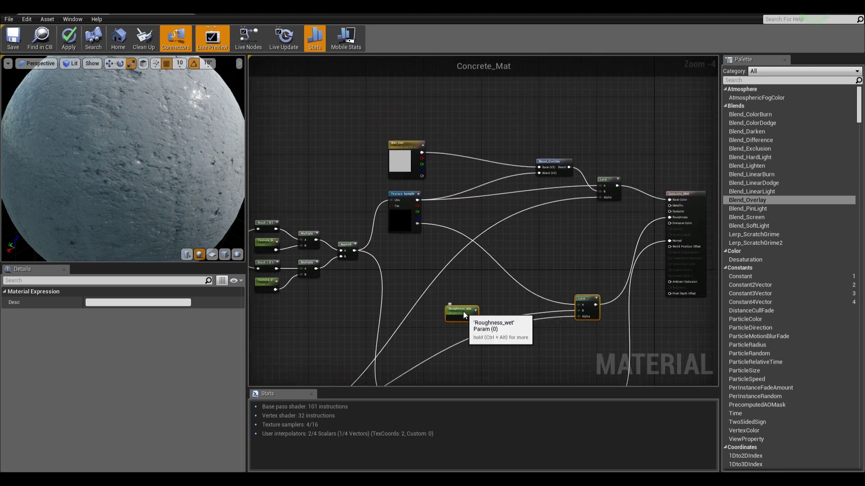
{"action": "left_click", "coordinate": [553, 251]}
{"action": "left_click_drag", "start_coordinate": [645, 111], "coordinate": [403, 131]}
{"action": "right_click_drag", "start_coordinate": [330, 224], "coordinate": [498, 185]}
{"action": "left_click_drag", "start_coordinate": [378, 161], "coordinate": [382, 115]}
- Enclose the texture tiling nodes in a comment named Tiling_nodes and color it red
{"action": "right_click_drag", "start_coordinate": [379, 114], "coordinate": [536, 229]}
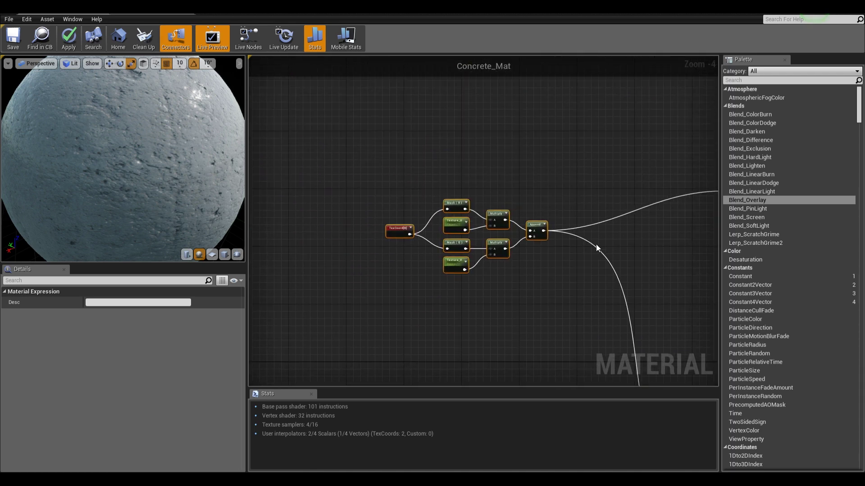
{"action": "left_click", "coordinate": [482, 215]}
{"action": "left_click_drag", "start_coordinate": [477, 269], "coordinate": [562, 293]}
{"action": "key", "text": "c"}
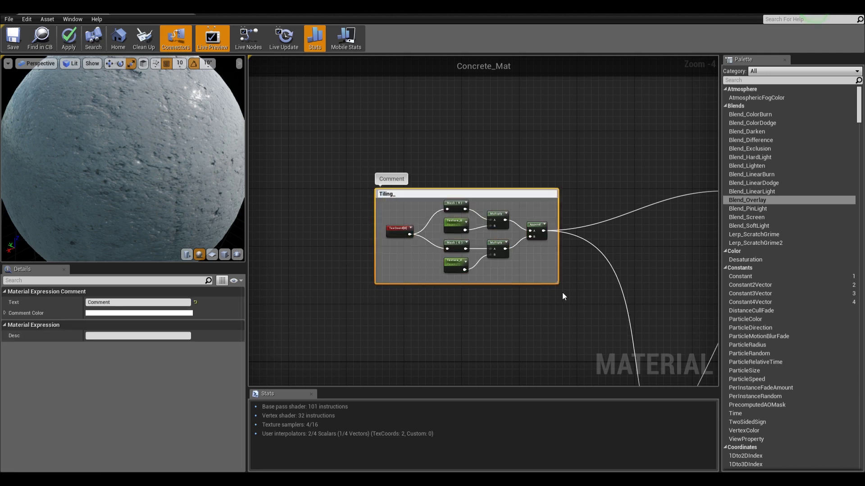
{"action": "type", "text": "Tiling_nodes"}
{"action": "key", "text": "Return"}
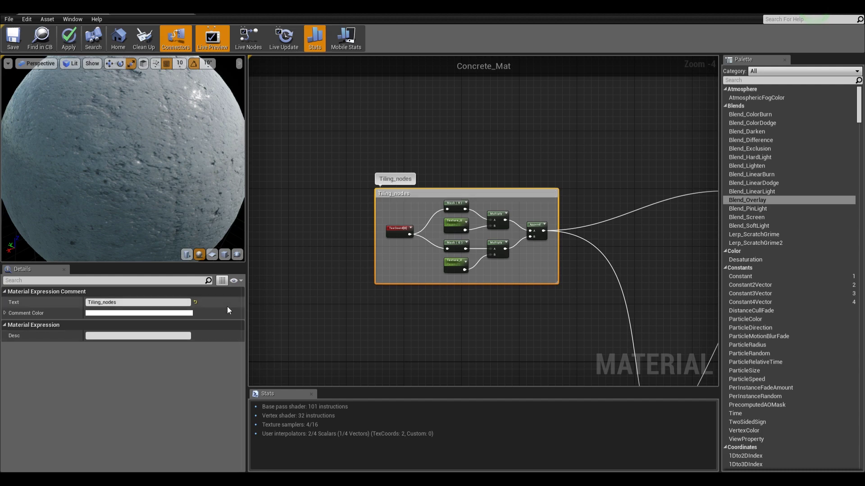
{"action": "left_click", "coordinate": [167, 315]}
{"action": "left_click_drag", "start_coordinate": [287, 290], "coordinate": [288, 263]}
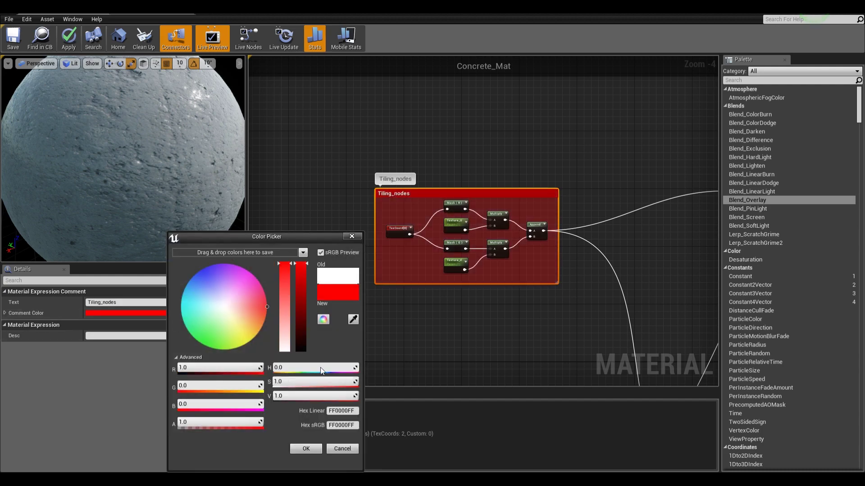
{"action": "left_click", "coordinate": [309, 446]}
- Enclose the normal map nodes, including their Lerp, in a comment named Normals and color it purple
{"action": "right_click_drag", "start_coordinate": [618, 322], "coordinate": [379, 164]}
{"action": "right_click_drag", "start_coordinate": [465, 233], "coordinate": [453, 108]}
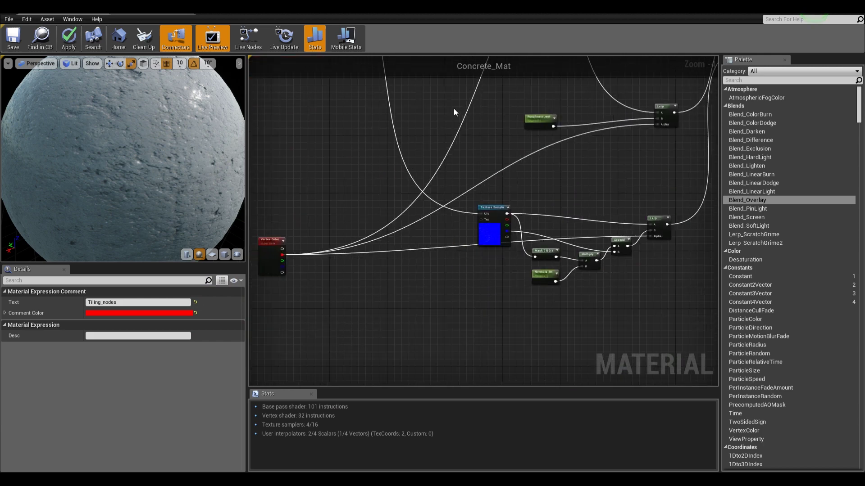
{"action": "scroll", "coordinate": [454, 110], "scroll_direction": "down", "scroll_amount": 1}
{"action": "right_click_drag", "start_coordinate": [603, 210], "coordinate": [539, 221]}
{"action": "left_click_drag", "start_coordinate": [558, 279], "coordinate": [404, 182]}
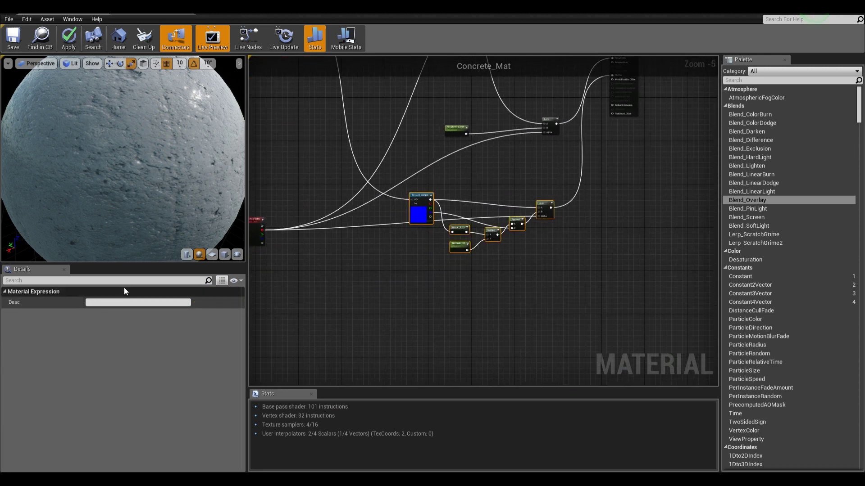
{"action": "key", "text": "c"}
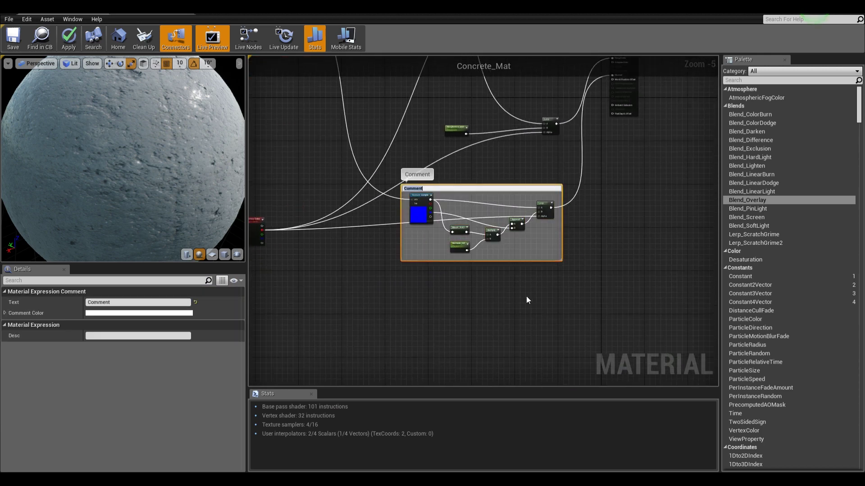
{"action": "left_click", "coordinate": [119, 302]}
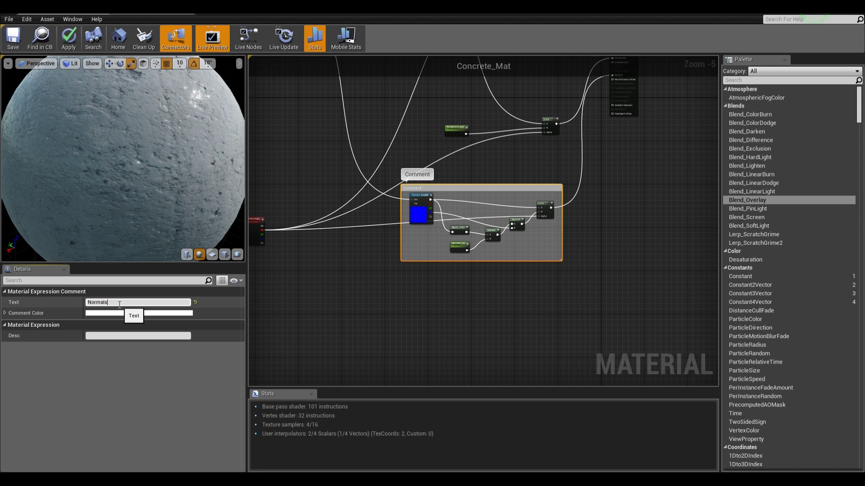
{"action": "left_click", "coordinate": [186, 314]}
{"action": "left_click_drag", "start_coordinate": [253, 279], "coordinate": [244, 261]}
{"action": "left_click", "coordinate": [321, 449]}
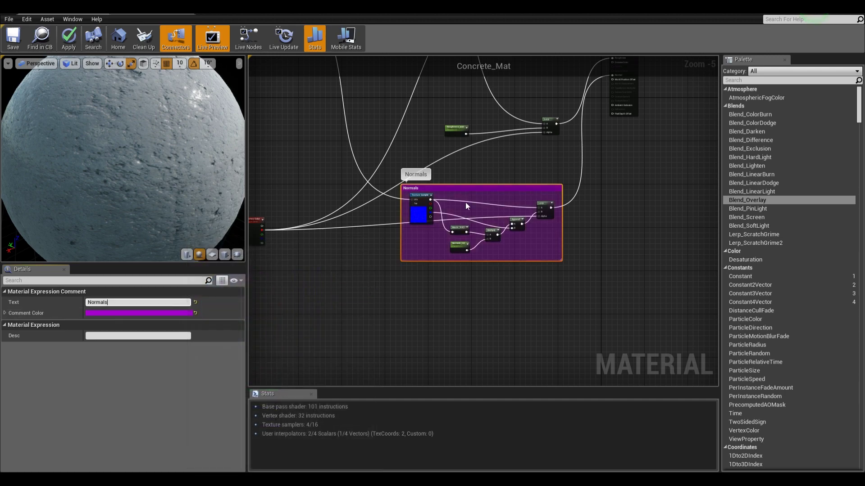
- Move the Normals comment group further down and place the Vertex Color node higher and closer to the material's blend nodes
{"action": "left_click_drag", "start_coordinate": [473, 188], "coordinate": [466, 271]}
{"action": "right_click_drag", "start_coordinate": [264, 224], "coordinate": [423, 281]}
{"action": "left_click_drag", "start_coordinate": [414, 276], "coordinate": [417, 143]}
{"action": "right_click_drag", "start_coordinate": [417, 143], "coordinate": [272, 260]}
{"action": "left_click_drag", "start_coordinate": [272, 251], "coordinate": [360, 246]}
{"action": "right_click_drag", "start_coordinate": [458, 189], "coordinate": [405, 246]}
- Enclose the wet tint, texture sample, Blend_Overlay and Lerp nodes in a comment named Color and color it green
{"action": "left_click_drag", "start_coordinate": [322, 133], "coordinate": [566, 224]}
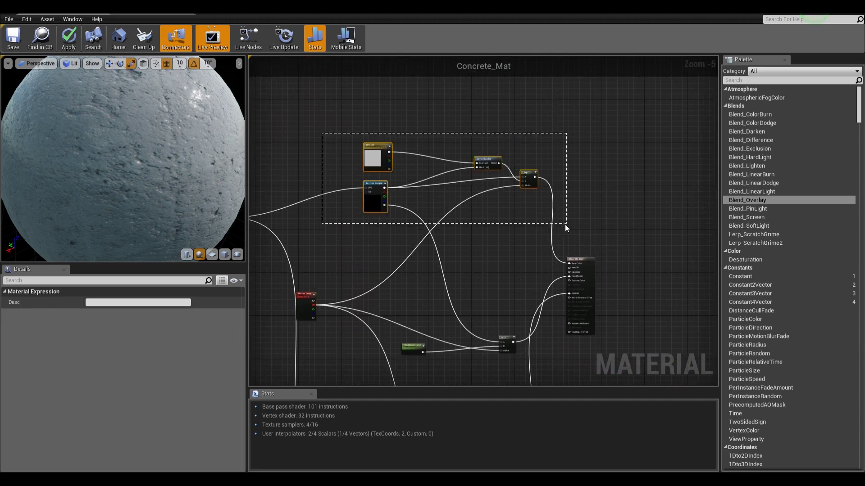
{"action": "key", "text": "c"}
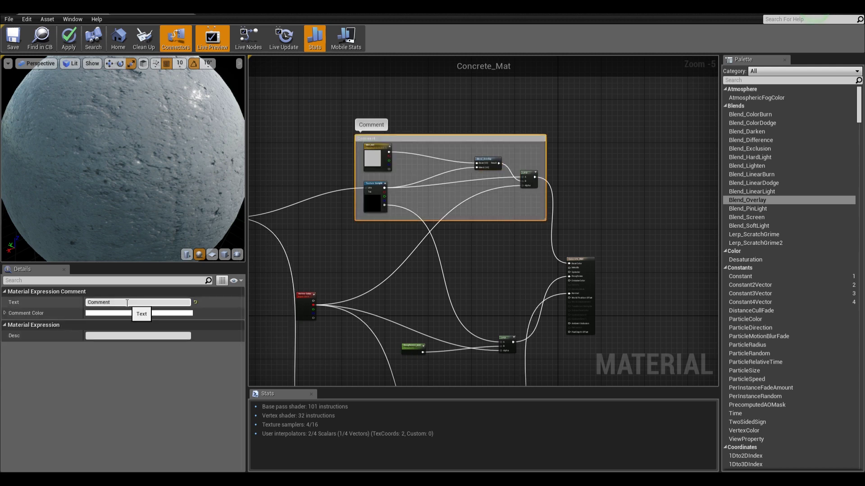
{"action": "left_click", "coordinate": [186, 305]}
{"action": "type", "text": "Color"}
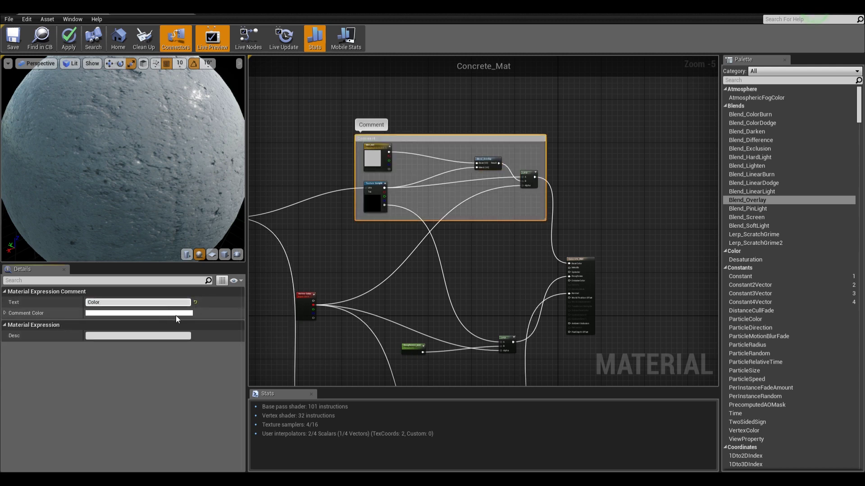
{"action": "left_click", "coordinate": [176, 313]}
{"action": "mouse_move", "coordinate": [226, 308]}
{"action": "left_mouse_down"}
{"action": "mouse_move", "coordinate": [212, 312]}
{"action": "mouse_move", "coordinate": [218, 345]}
{"action": "left_mouse_up"}
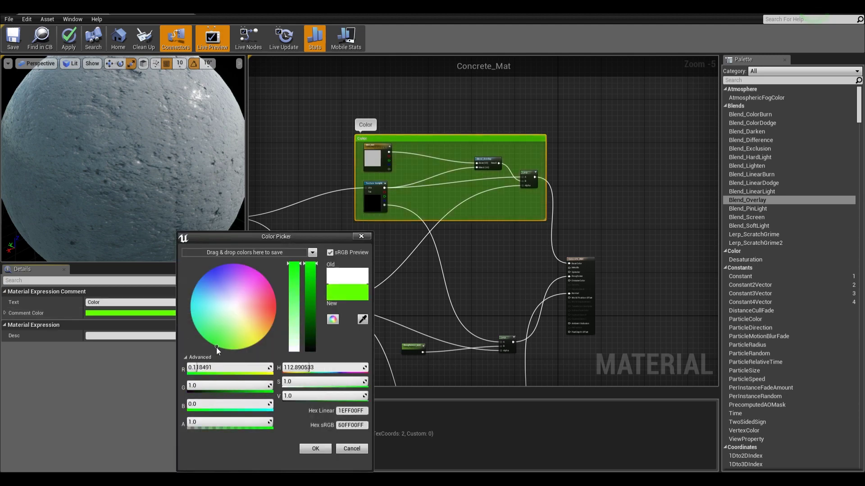
{"action": "left_click", "coordinate": [311, 448]}
- Move the Roughness_wet parameter right beside its Lerp node
{"action": "scroll", "coordinate": [496, 317], "scroll_direction": "up", "scroll_amount": 2}
{"action": "right_click_drag", "start_coordinate": [495, 317], "coordinate": [445, 197]}
{"action": "scroll", "coordinate": [444, 197], "scroll_direction": "up", "scroll_amount": 1}
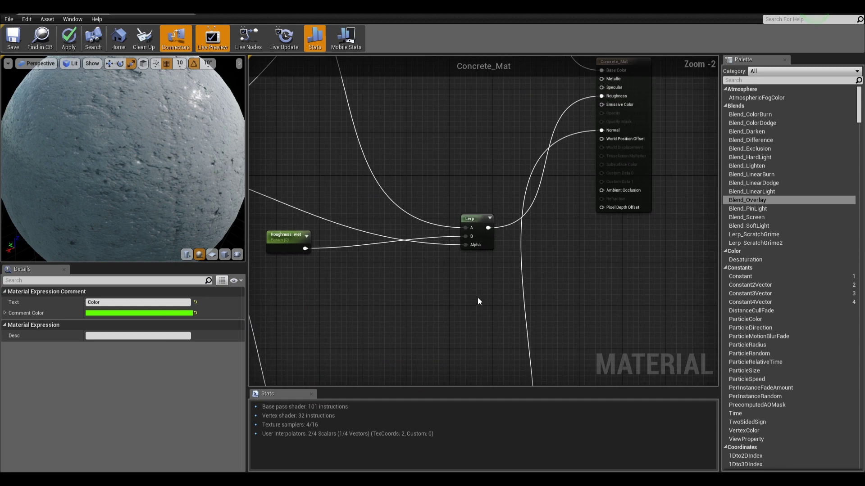
{"action": "right_click_drag", "start_coordinate": [477, 297], "coordinate": [619, 297]}
{"action": "left_click_drag", "start_coordinate": [621, 295], "coordinate": [434, 217]}
{"action": "left_click_drag", "start_coordinate": [618, 212], "coordinate": [579, 122]}
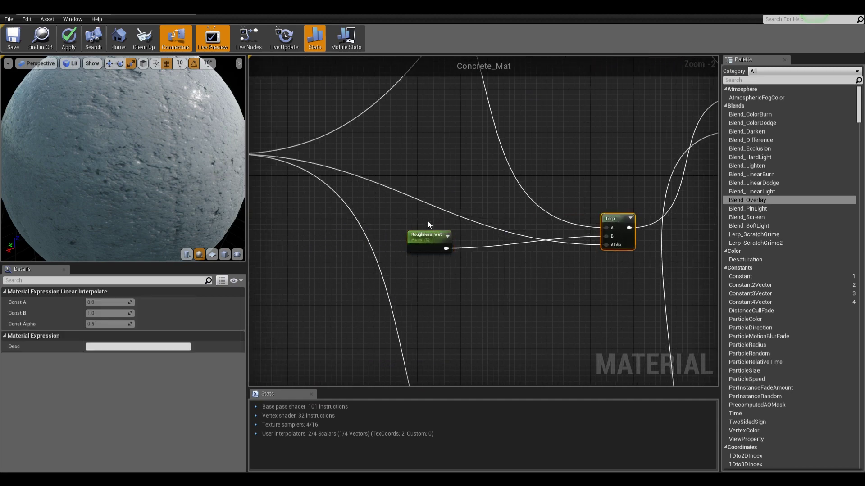
{"action": "left_click_drag", "start_coordinate": [428, 238], "coordinate": [547, 237]}
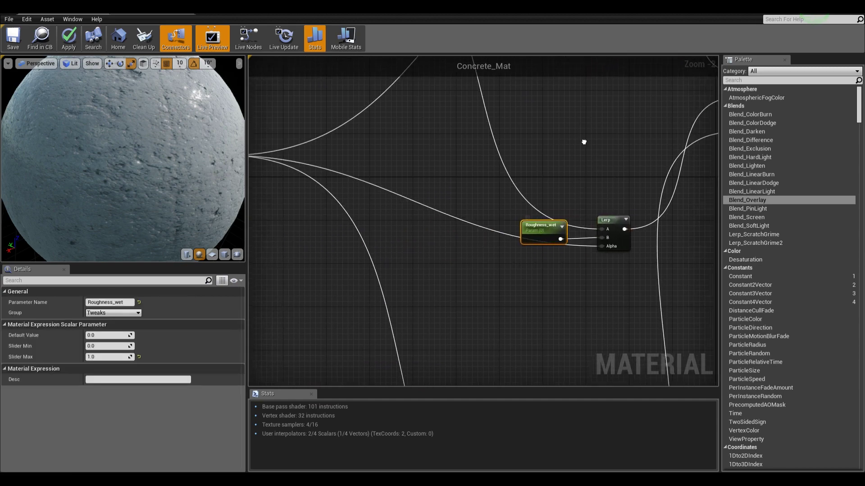
- Add a scalar parameter named Mtallic to the graph and assign it to the Tweaks group
{"action": "right_click_drag", "start_coordinate": [621, 116], "coordinate": [485, 236]}
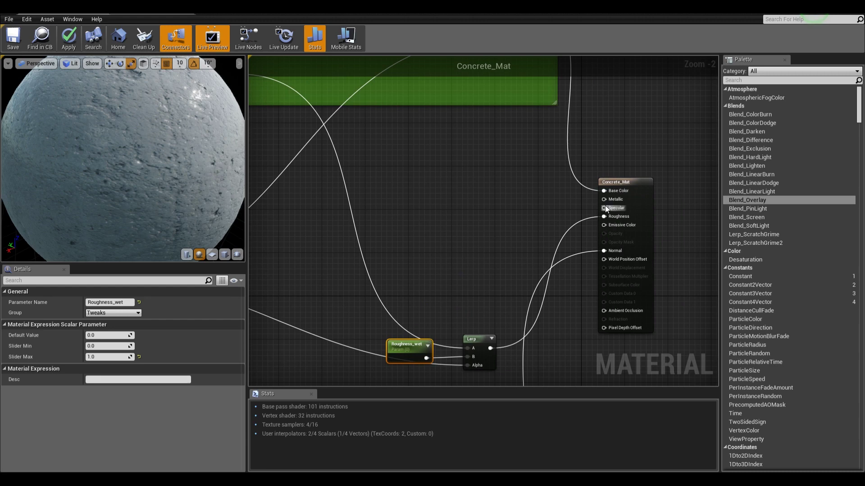
{"action": "left_click", "coordinate": [443, 224]}
{"action": "left_click_drag", "start_coordinate": [470, 239], "coordinate": [423, 227]}
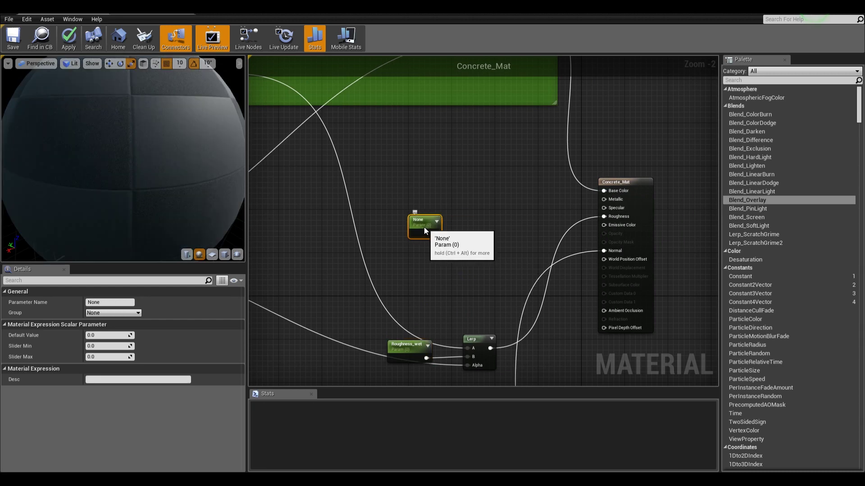
{"action": "left_click", "coordinate": [132, 303]}
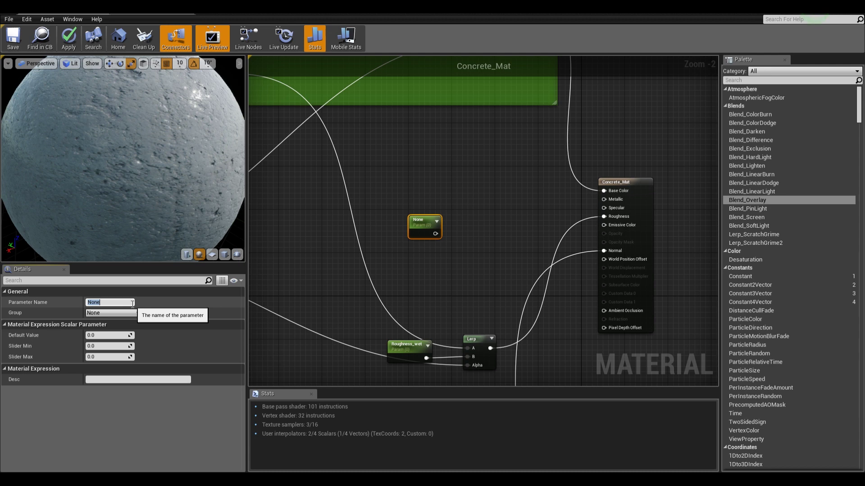
{"action": "type", "text": "M"}
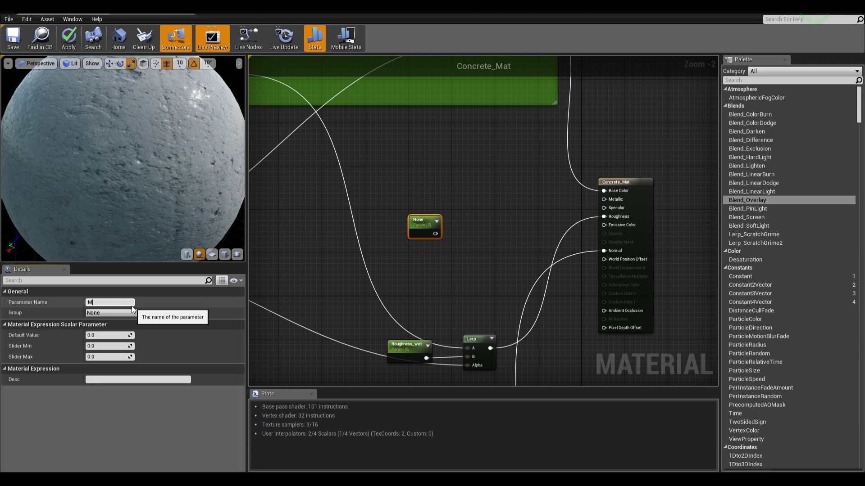
{"action": "type", "text": "tallic"}
{"action": "key", "text": "Return"}
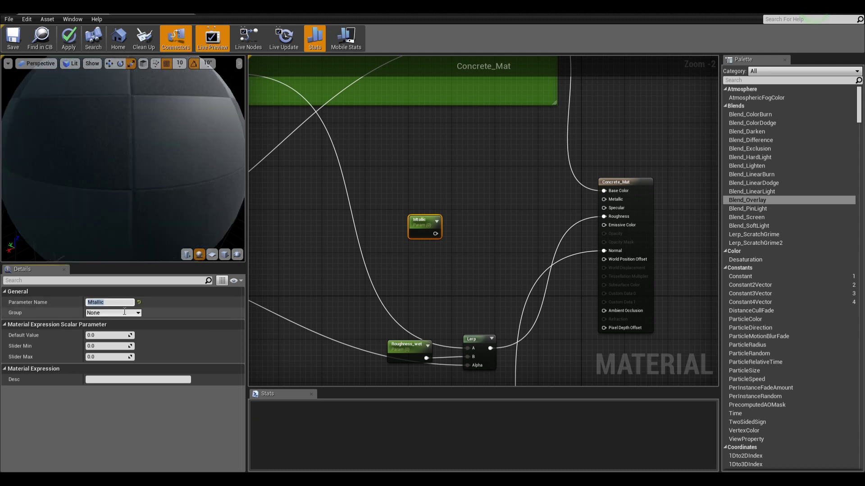
{"action": "left_click", "coordinate": [138, 314]}
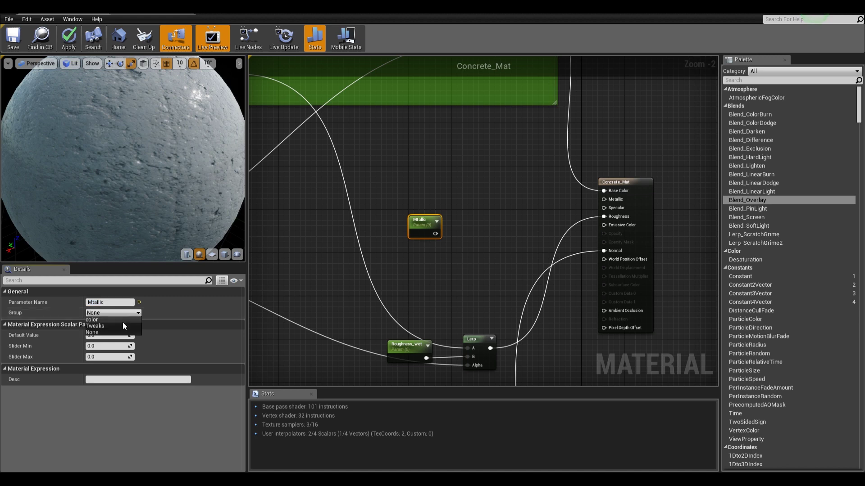
{"action": "left_click", "coordinate": [122, 325]}
- Connect the Mtallic parameter to the material's Metallic input and save Concrete_Mat
{"action": "left_click_drag", "start_coordinate": [435, 233], "coordinate": [604, 201]}
{"action": "left_click_drag", "start_coordinate": [426, 225], "coordinate": [377, 203]}
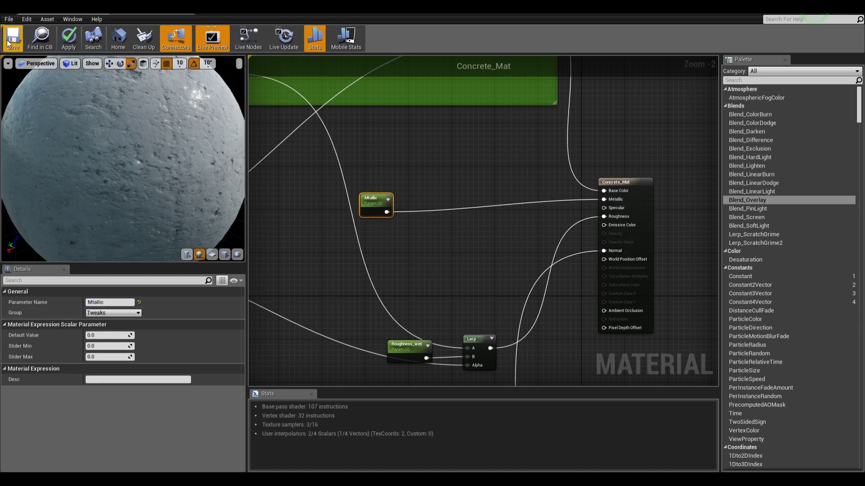
{"action": "key", "text": "ctrl+s"}
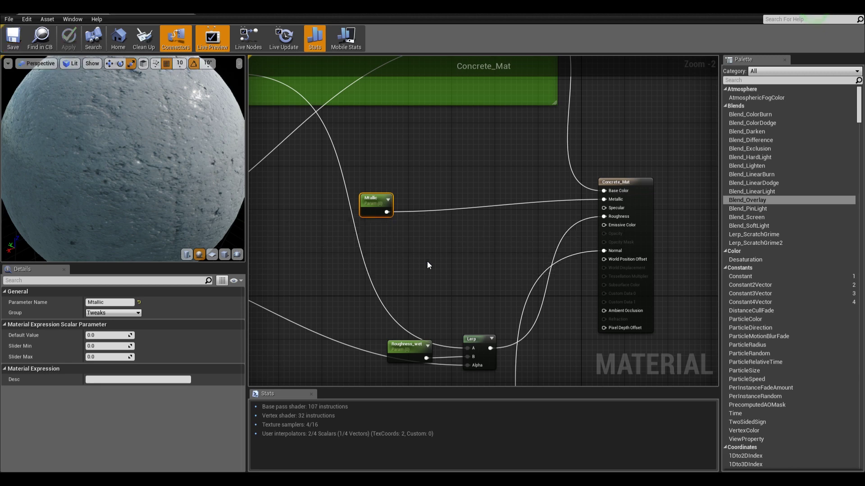
- Nudge the roughness Lerp and Mtallic nodes apart, and move the material editor window aside to reveal the level viewport
{"action": "right_click_drag", "start_coordinate": [400, 225], "coordinate": [485, 238]}
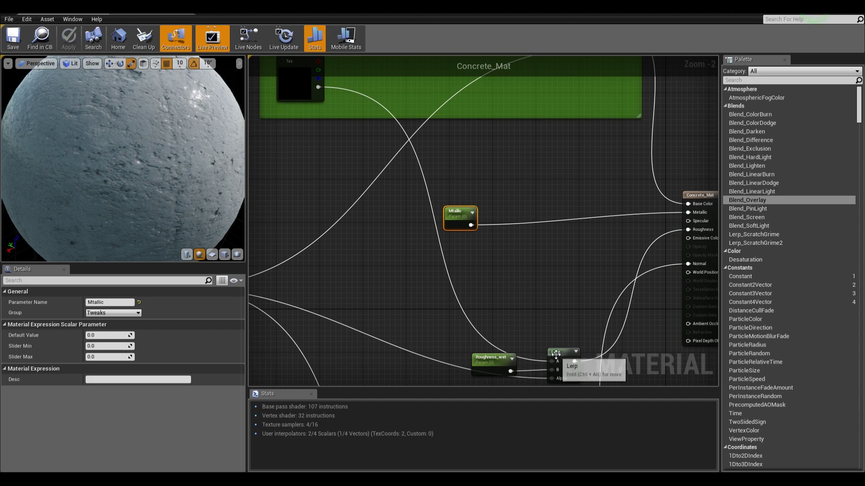
{"action": "mouse_move", "coordinate": [555, 359]}
{"action": "left_mouse_down"}
{"action": "mouse_move", "coordinate": [560, 349]}
{"action": "mouse_move", "coordinate": [555, 365]}
{"action": "left_mouse_up"}
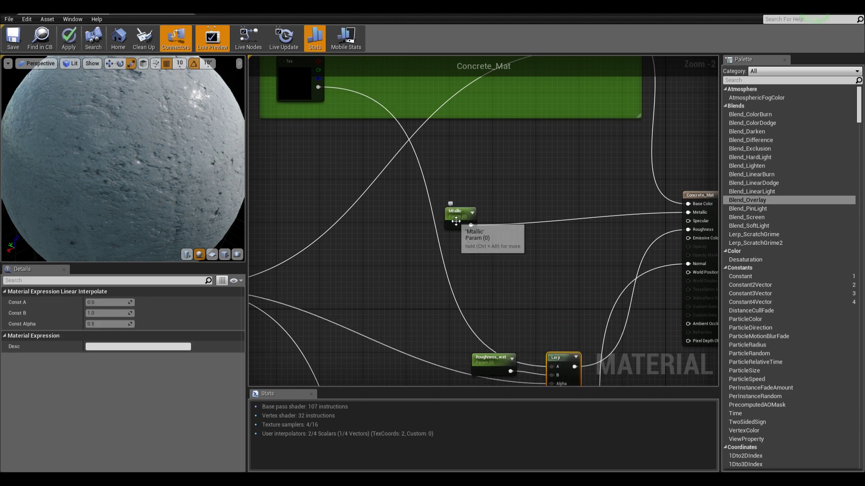
{"action": "left_click_drag", "start_coordinate": [464, 221], "coordinate": [463, 215]}
{"action": "left_click_drag", "start_coordinate": [346, 6], "coordinate": [639, 62]}
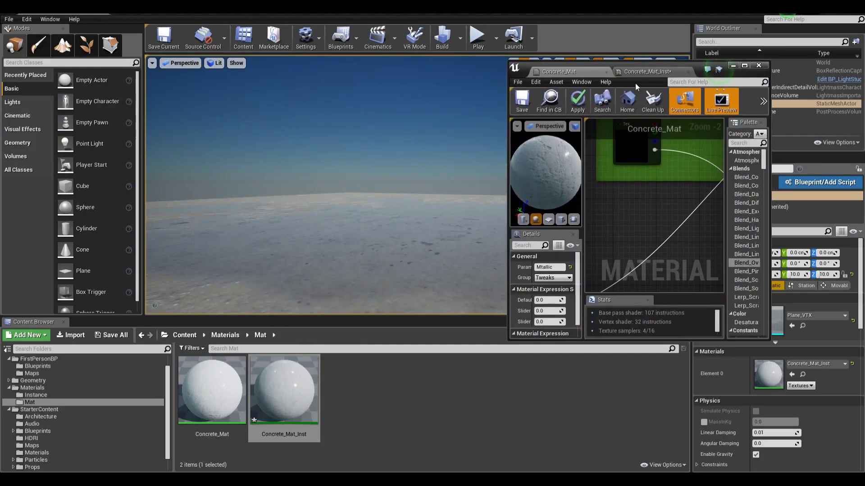
- Enable the Mtallic parameter in Concrete_Mat_Inst and set it to 1
{"action": "left_click", "coordinate": [639, 70]}
{"action": "left_click", "coordinate": [528, 211]}
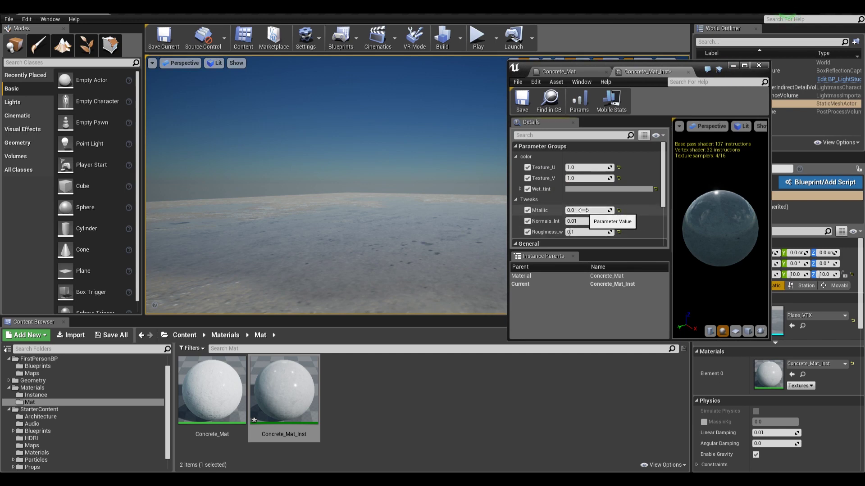
{"action": "left_click_drag", "start_coordinate": [584, 213], "coordinate": [631, 213]}
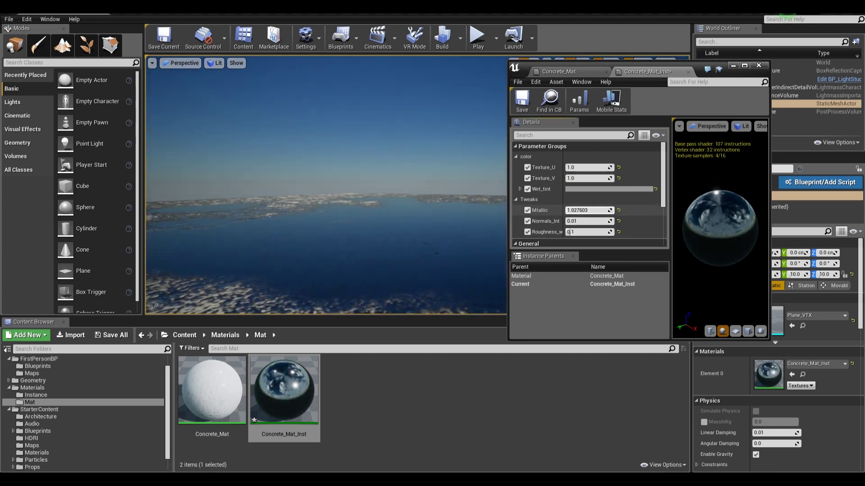
{"action": "left_click", "coordinate": [584, 211]}
{"action": "type", "text": "1"}
{"action": "key", "text": "Return"}
- Examine the fully metallic wet areas of the plane in the level from low, overhead and sun-facing angles
{"action": "right_click_drag", "start_coordinate": [432, 203], "coordinate": [425, 176]}
{"action": "key", "text": "s"}
{"action": "key", "text": "w"}
{"action": "key", "text": "s"}
{"action": "key", "text": "w"}
{"action": "key", "text": "s"}
{"action": "key", "text": "w"}
{"action": "key", "text": "s"}
{"action": "right_click_drag", "start_coordinate": [381, 262], "coordinate": [385, 315]}
{"action": "key", "text": "s"}
{"action": "key", "text": "w"}
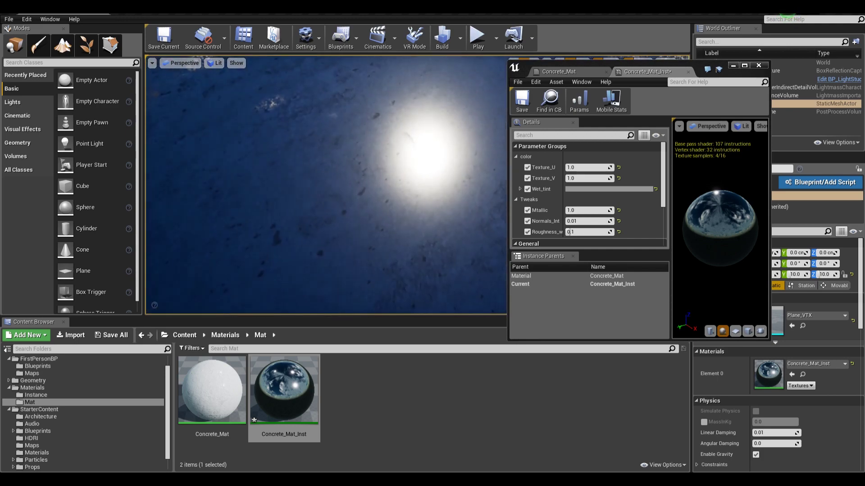
{"action": "mouse_move", "coordinate": [385, 261]}
{"action": "right_mouse_down"}
{"action": "mouse_move", "coordinate": [351, 270]}
{"action": "mouse_move", "coordinate": [383, 248]}
{"action": "mouse_move", "coordinate": [380, 164]}
{"action": "mouse_move", "coordinate": [360, 194]}
{"action": "mouse_move", "coordinate": [374, 130]}
{"action": "mouse_move", "coordinate": [380, 175]}
{"action": "mouse_move", "coordinate": [380, 135]}
{"action": "mouse_move", "coordinate": [360, 194]}
{"action": "mouse_move", "coordinate": [360, 252]}
{"action": "mouse_move", "coordinate": [380, 258]}
{"action": "right_mouse_up"}
{"action": "key", "text": "w"}
{"action": "key", "text": "w"}
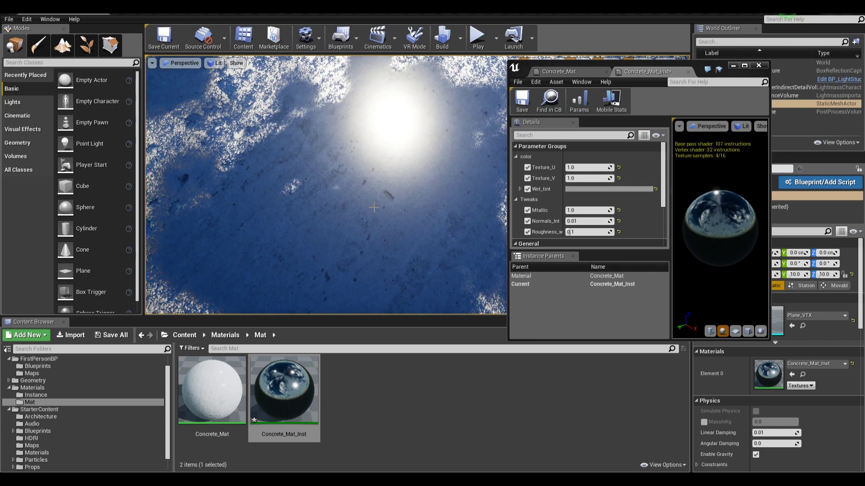
{"action": "mouse_move", "coordinate": [414, 192]}
{"action": "right_mouse_down"}
{"action": "mouse_move", "coordinate": [414, 275]}
{"action": "mouse_move", "coordinate": [410, 207]}
{"action": "right_mouse_up"}
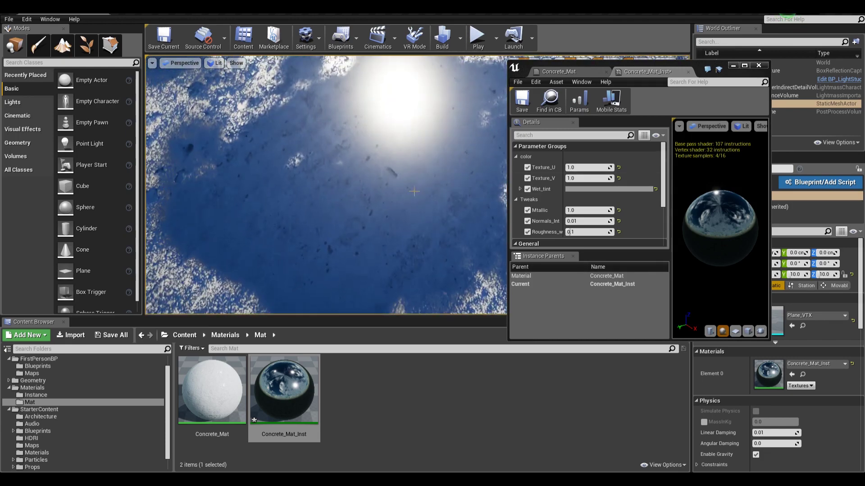
{"action": "right_click_drag", "start_coordinate": [359, 217], "coordinate": [384, 190]}
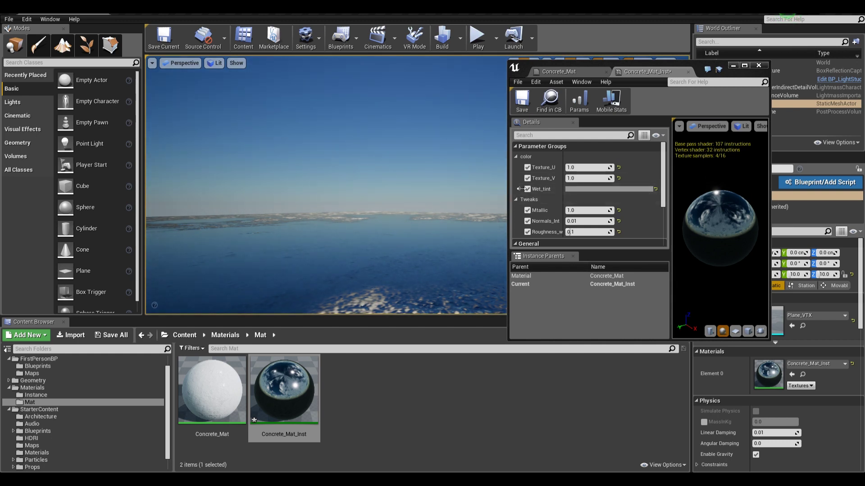
{"action": "right_click_drag", "start_coordinate": [405, 189], "coordinate": [440, 218]}
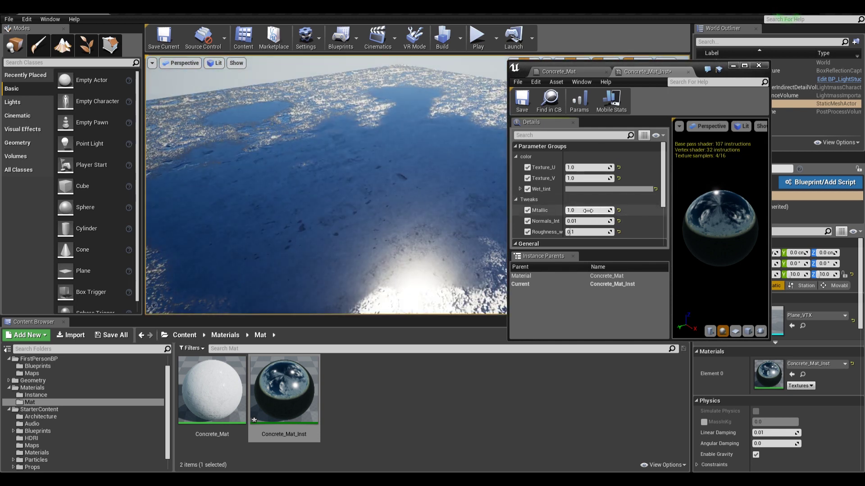
- Reset the instance's Mtallic value to 0 and return to the Concrete_Mat graph in a maximized window
{"action": "type", "text": "0"}
{"action": "key", "text": "Return"}
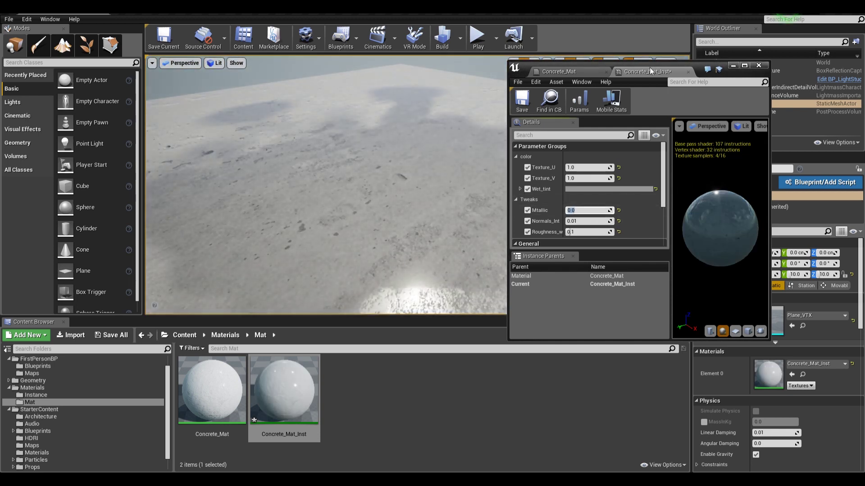
{"action": "left_click_drag", "start_coordinate": [685, 66], "coordinate": [565, 0]}
{"action": "left_click", "coordinate": [63, 8]}
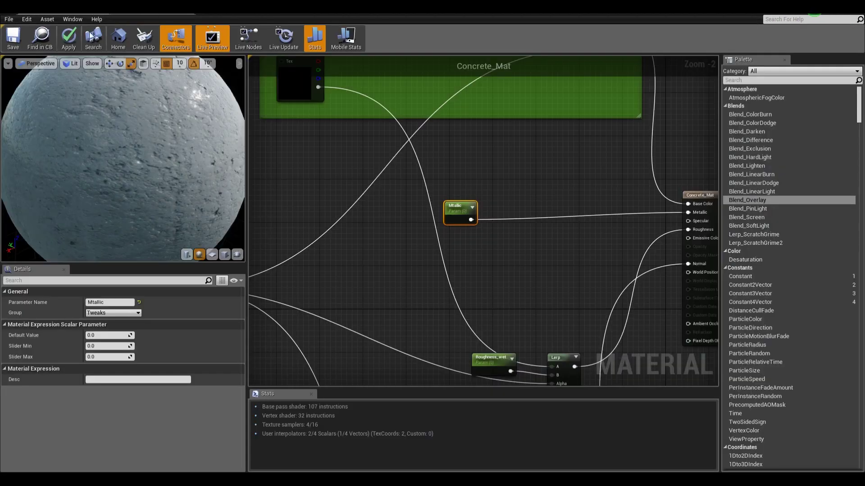
- Rename the Mtallic parameter to Metallic and move its node up to just below the green comment box
{"action": "right_click_drag", "start_coordinate": [548, 243], "coordinate": [519, 266]}
{"action": "left_click_drag", "start_coordinate": [438, 228], "coordinate": [438, 196]}
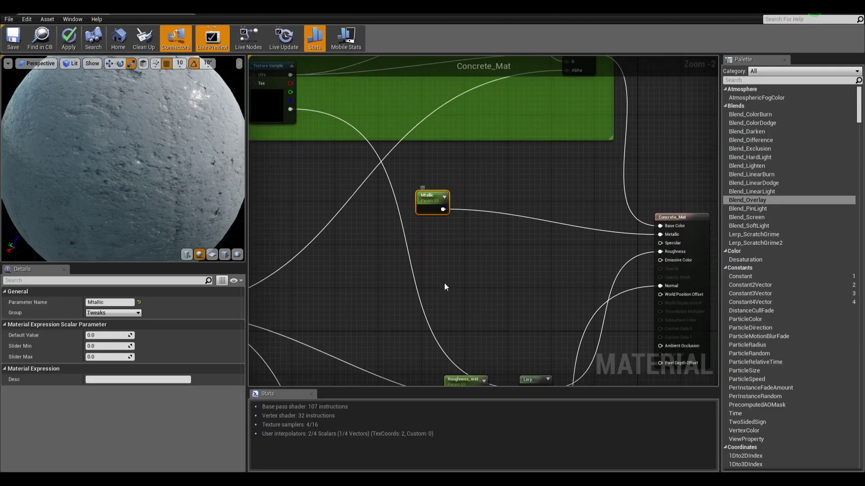
{"action": "right_click_drag", "start_coordinate": [447, 289], "coordinate": [491, 263]}
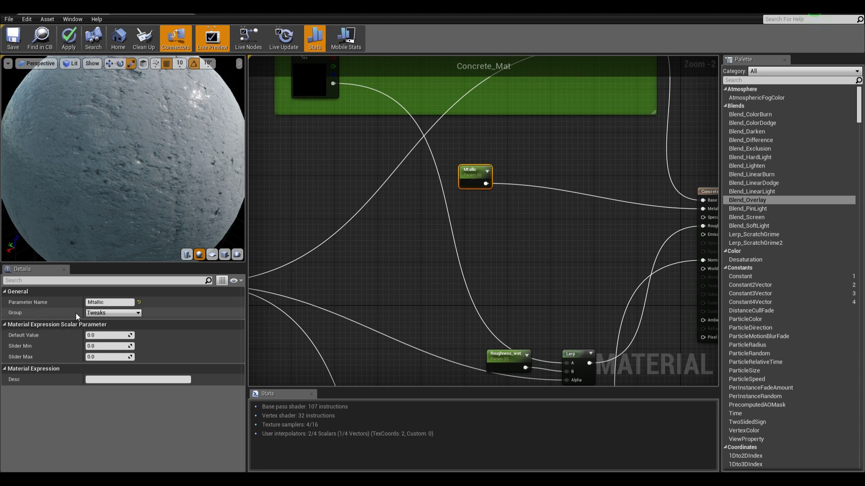
{"action": "left_click", "coordinate": [92, 303]}
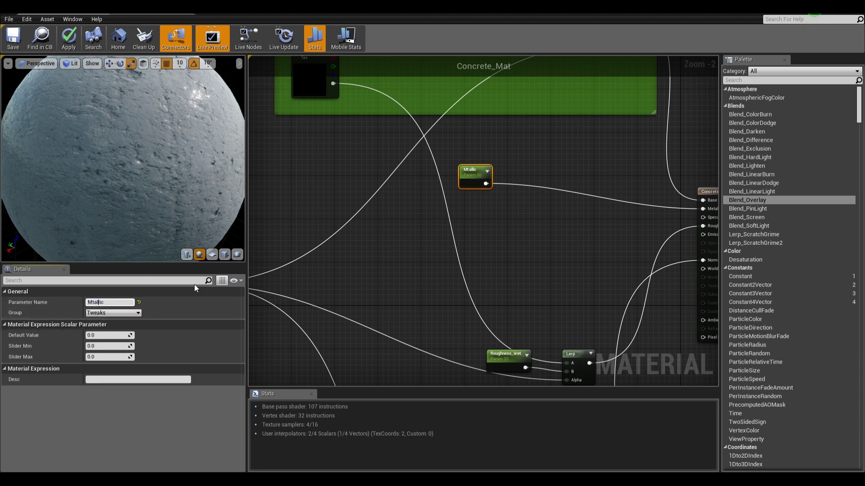
{"action": "type", "text": "e"}
{"action": "key", "text": "Return"}
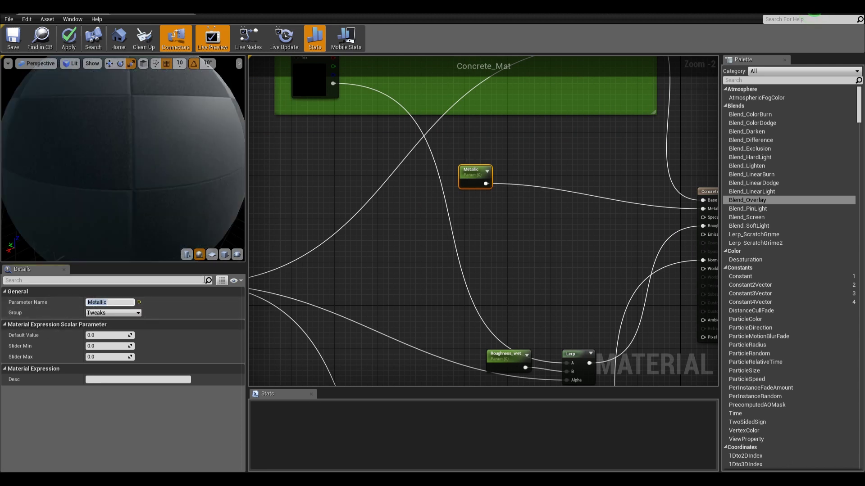
{"action": "left_click_drag", "start_coordinate": [464, 182], "coordinate": [463, 155]}
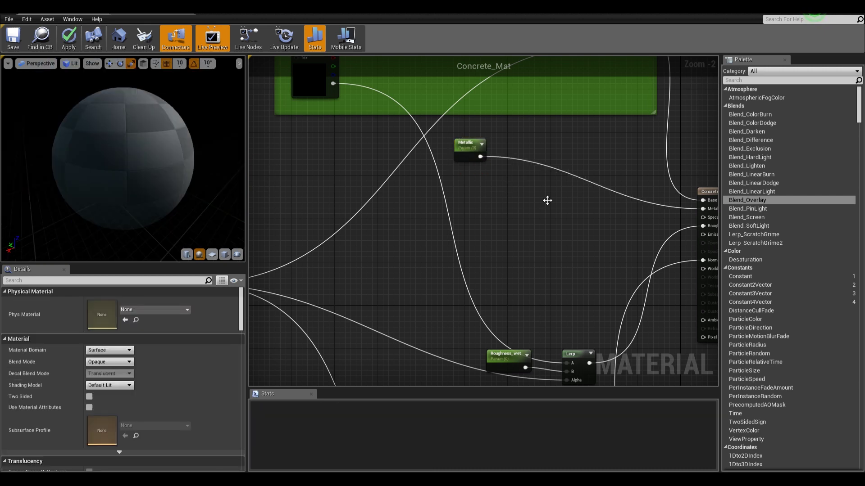
{"action": "right_click", "coordinate": [548, 203]}
{"action": "type", "text": "re"}
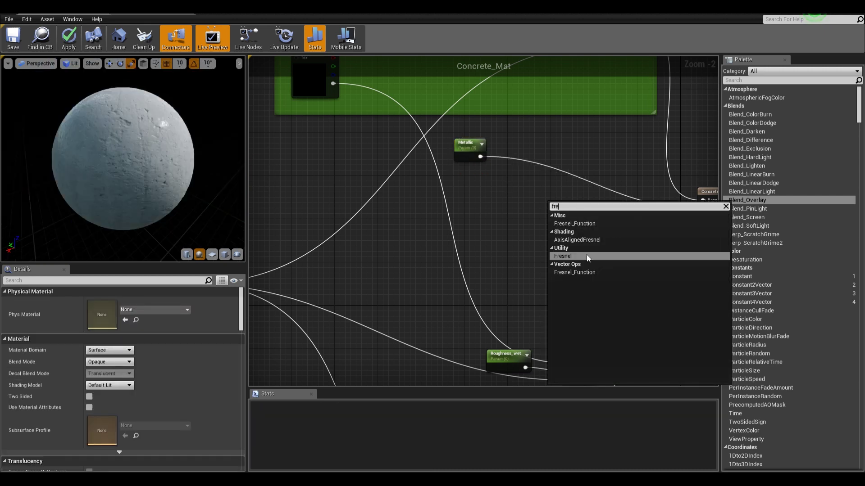
{"action": "left_click", "coordinate": [581, 225]}
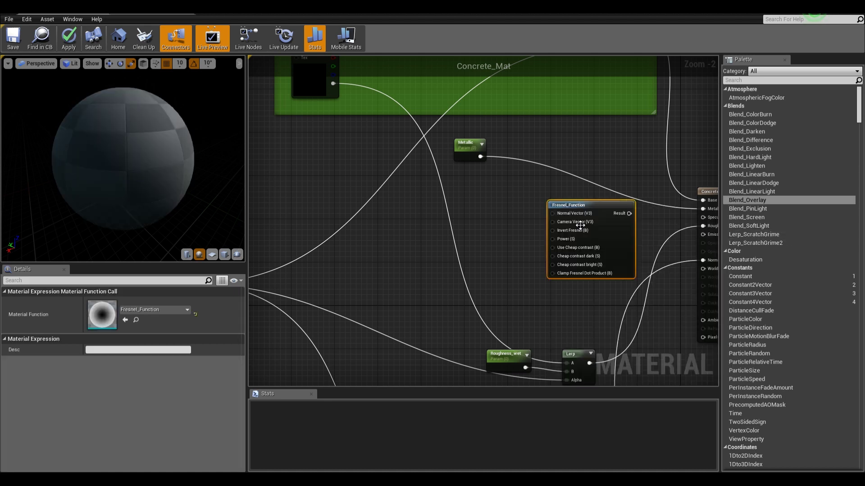
{"action": "left_click_drag", "start_coordinate": [597, 209], "coordinate": [551, 213]}
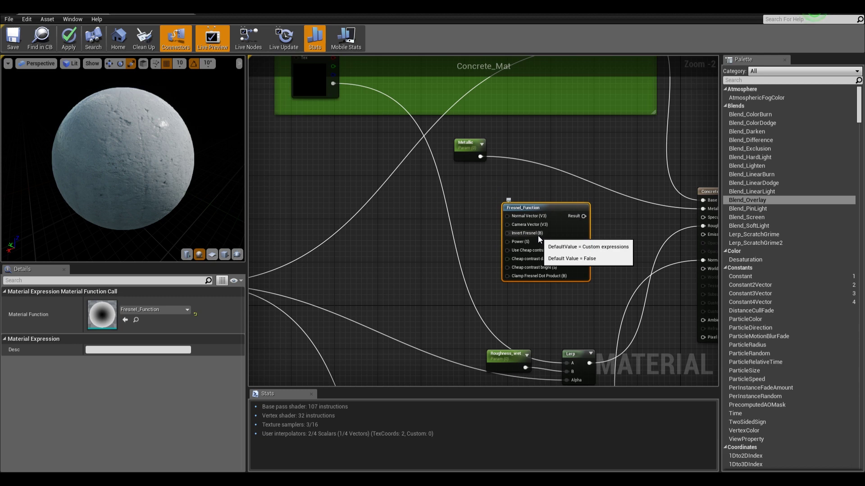
{"action": "key", "text": "Delete"}
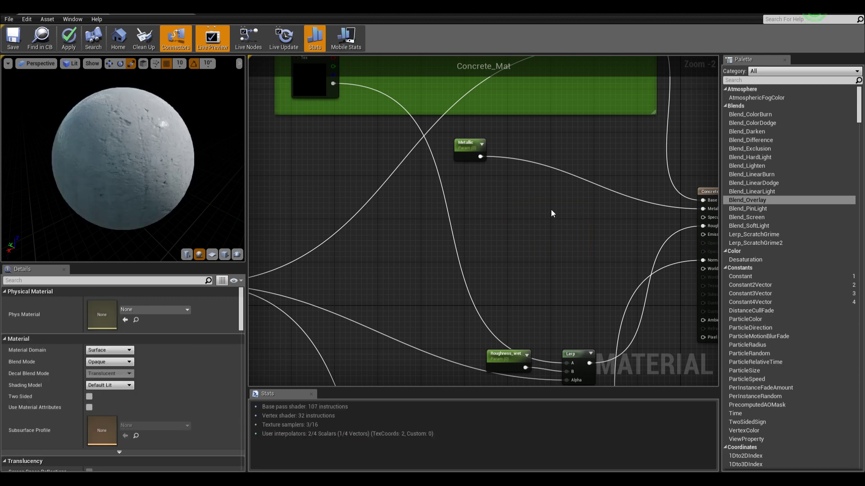
- Add a Fresnel node from the Utility category and place it below the Metallic parameter
{"action": "right_click", "coordinate": [549, 212]}
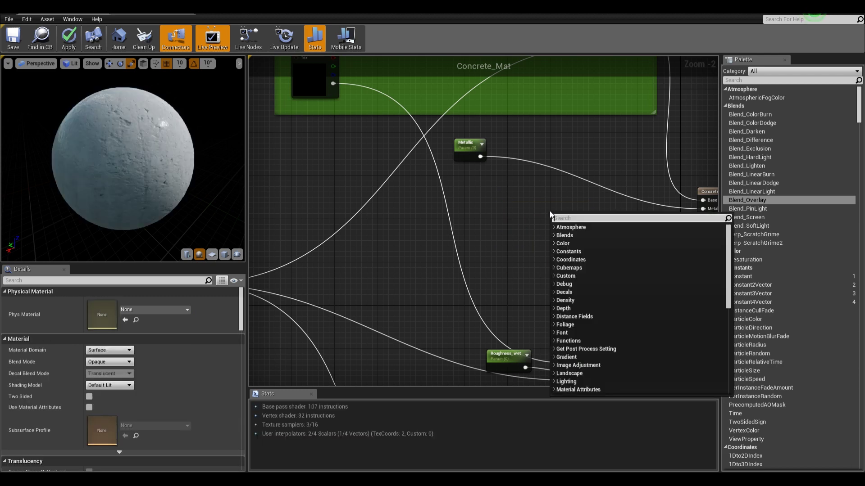
{"action": "type", "text": "fr"}
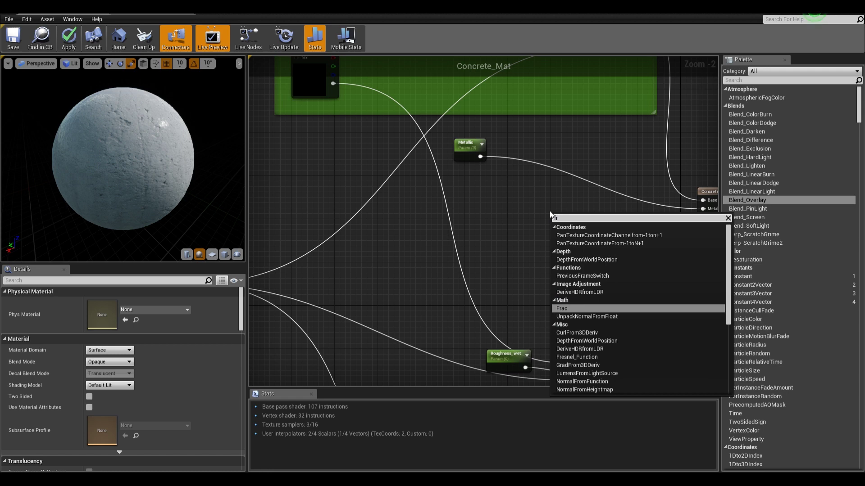
{"action": "type", "text": "es"}
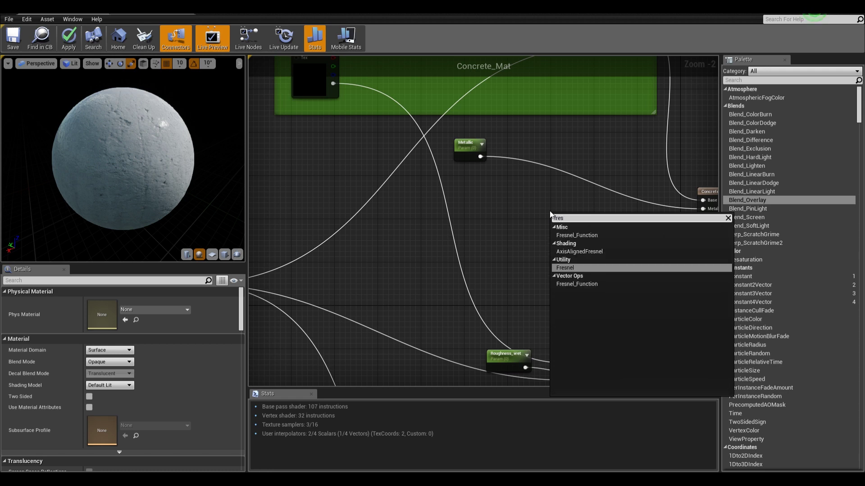
{"action": "left_click", "coordinate": [574, 269]}
{"action": "left_click_drag", "start_coordinate": [581, 211], "coordinate": [545, 204]}
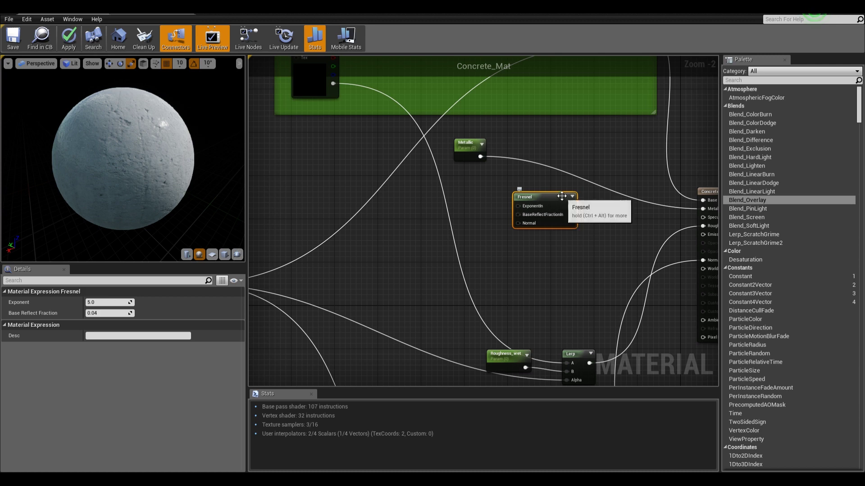
- Start previewing the Fresnel node and orbit the preview sphere to check its edge falloff
{"action": "right_click", "coordinate": [557, 197]}
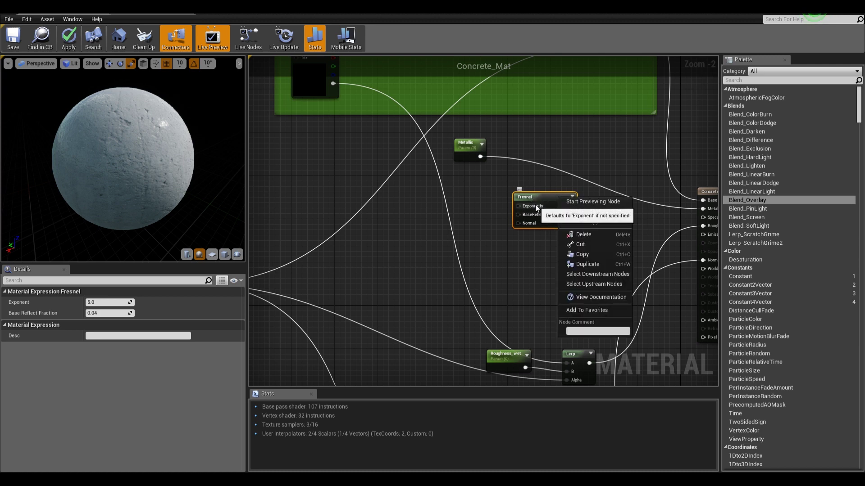
{"action": "left_click", "coordinate": [585, 203]}
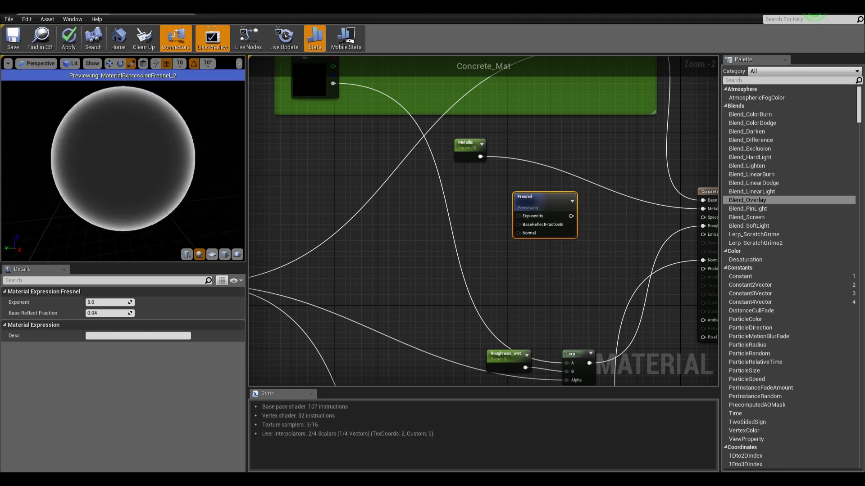
{"action": "left_click_drag", "start_coordinate": [156, 150], "coordinate": [146, 145]}
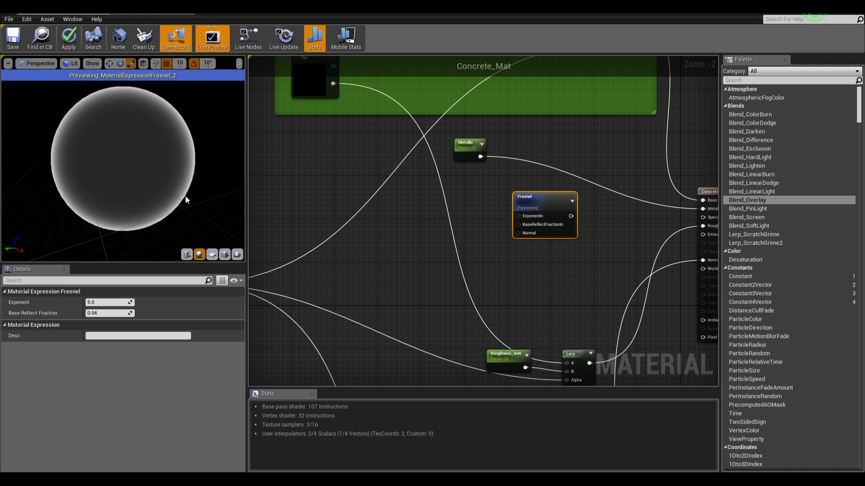
- Try an Exponent of 1 on the Fresnel node and settle on 10
{"action": "left_click", "coordinate": [104, 304]}
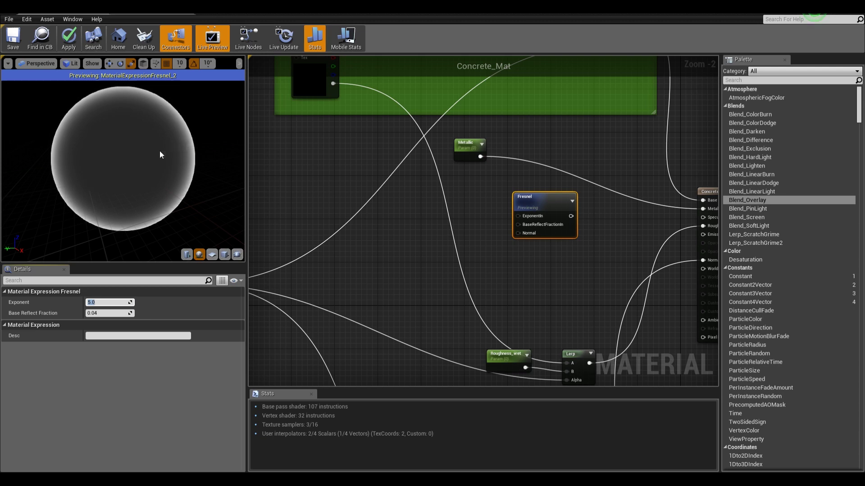
{"action": "type", "text": "1"}
{"action": "key", "text": "Return"}
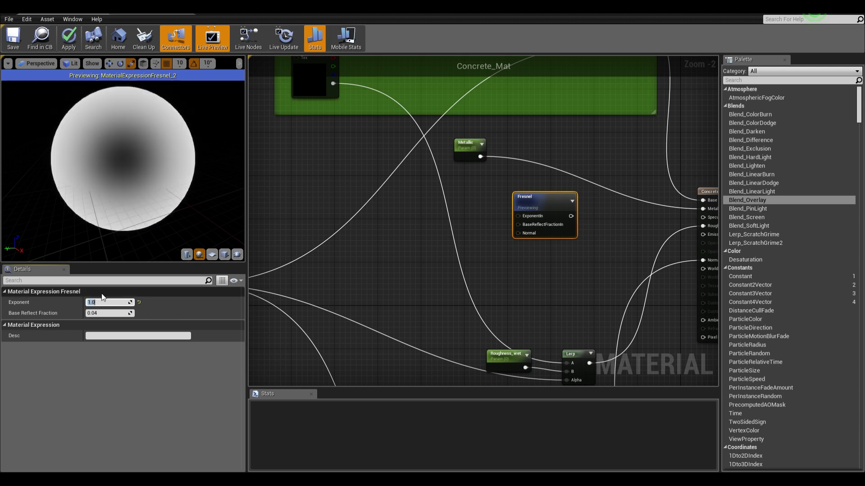
{"action": "type", "text": "10"}
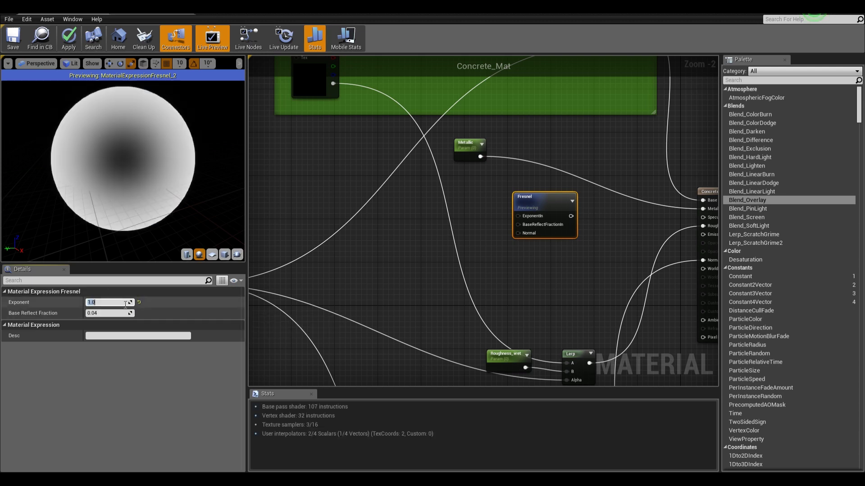
{"action": "key", "text": "Return"}
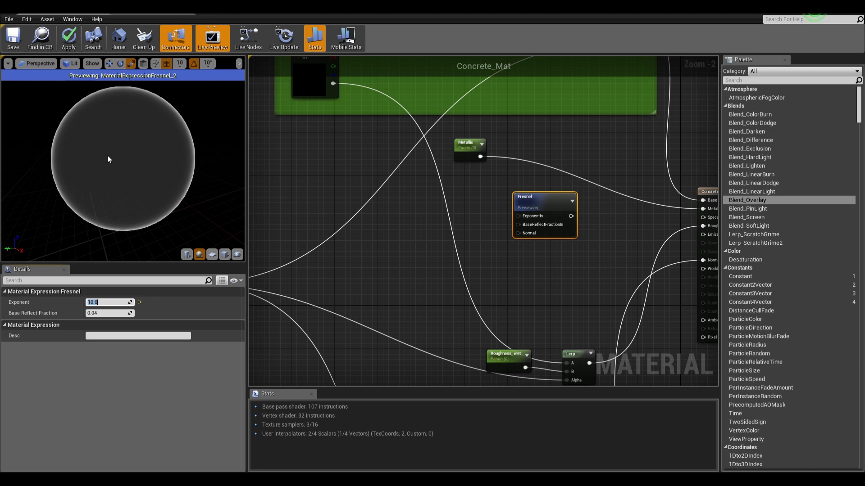
- Try Base Reflect Fraction values of 1 and 0 on the Fresnel node and settle on about 0.0986
{"action": "left_click", "coordinate": [99, 314]}
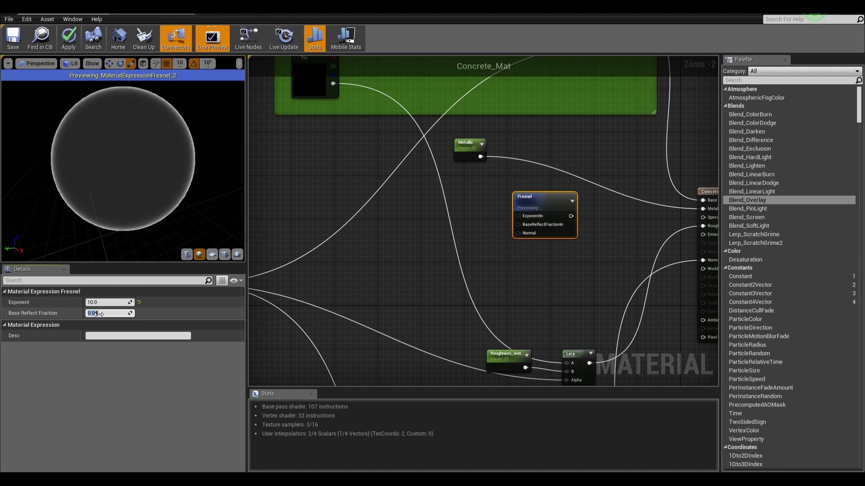
{"action": "type", "text": "1"}
{"action": "key", "text": "Return"}
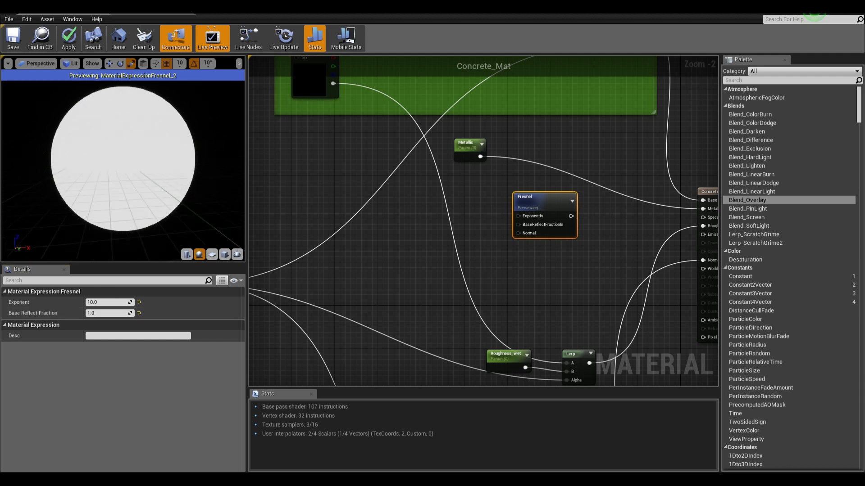
{"action": "left_click_drag", "start_coordinate": [111, 316], "coordinate": [85, 316]}
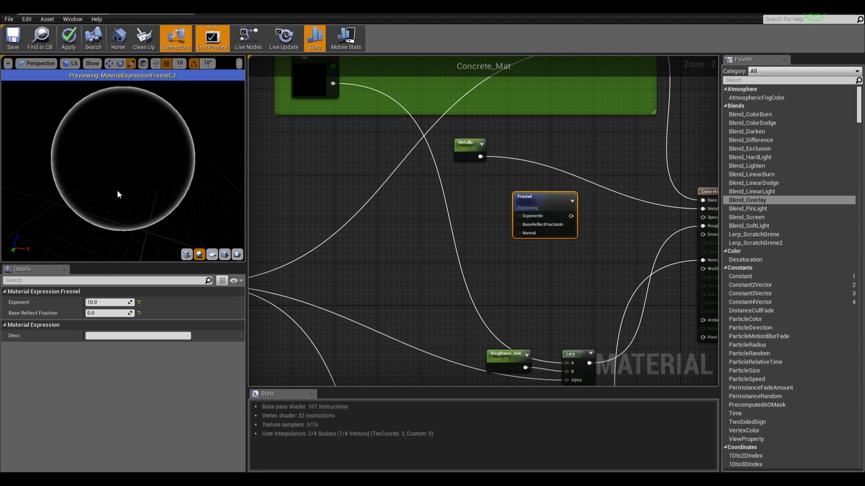
{"action": "left_click_drag", "start_coordinate": [103, 317], "coordinate": [106, 314]}
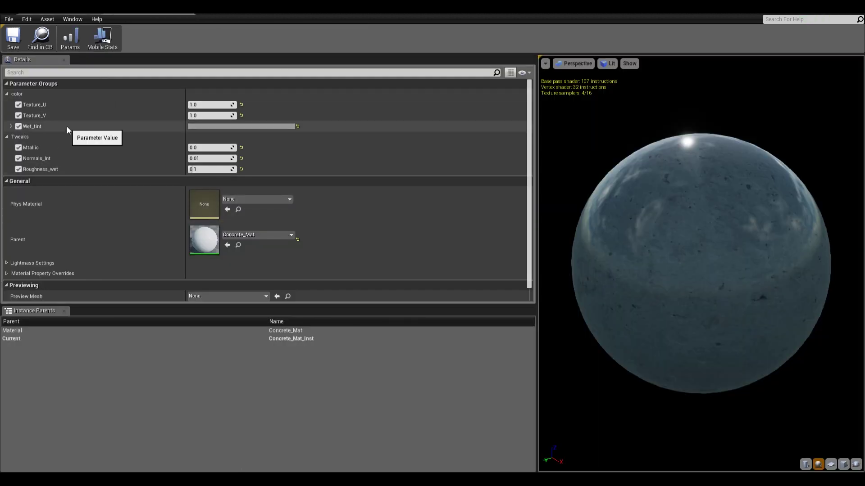
- Inspect the reflections on the Concrete_Mat_Inst preview sphere and return to the Fresnel node's inputs in Concrete_Mat
{"action": "left_click_drag", "start_coordinate": [630, 188], "coordinate": [590, 190]}
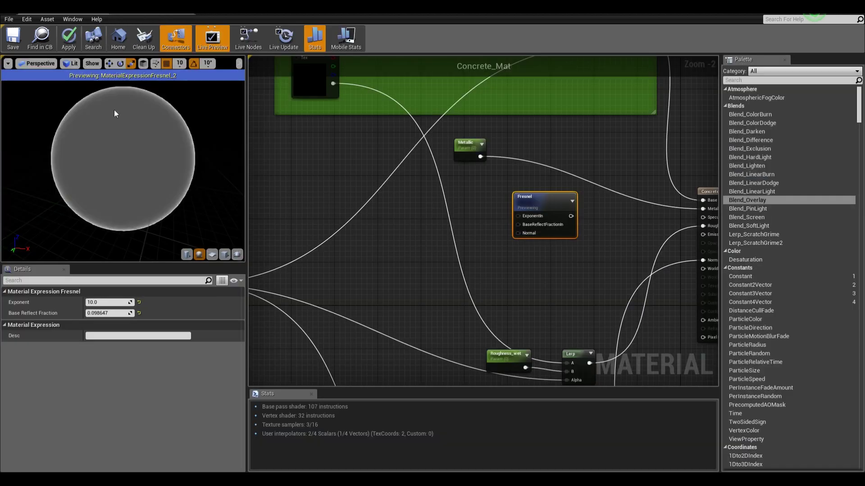
{"action": "left_click_drag", "start_coordinate": [518, 224], "coordinate": [375, 252]}
{"action": "left_click", "coordinate": [515, 217]}
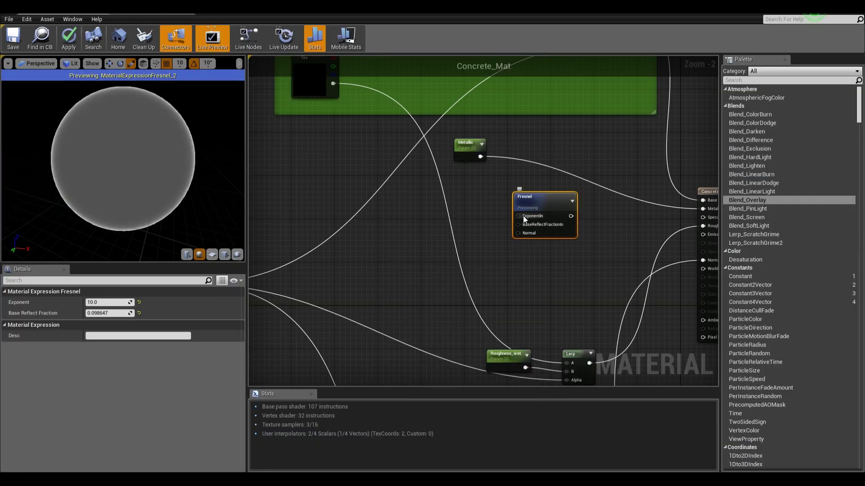
- Reset the Fresnel node's Exponent and Base Reflect Fraction to their defaults of 5 and 0.04
{"action": "left_click_drag", "start_coordinate": [519, 216], "coordinate": [409, 195]}
{"action": "left_click", "coordinate": [371, 249]}
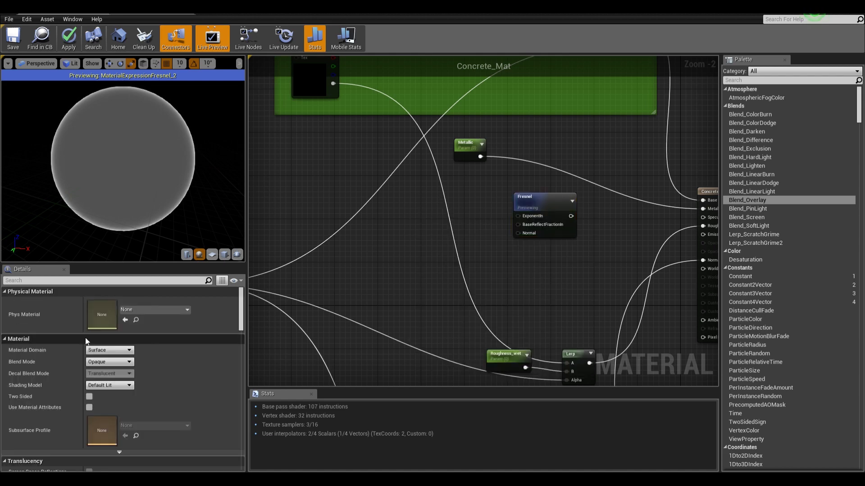
{"action": "left_click", "coordinate": [545, 200]}
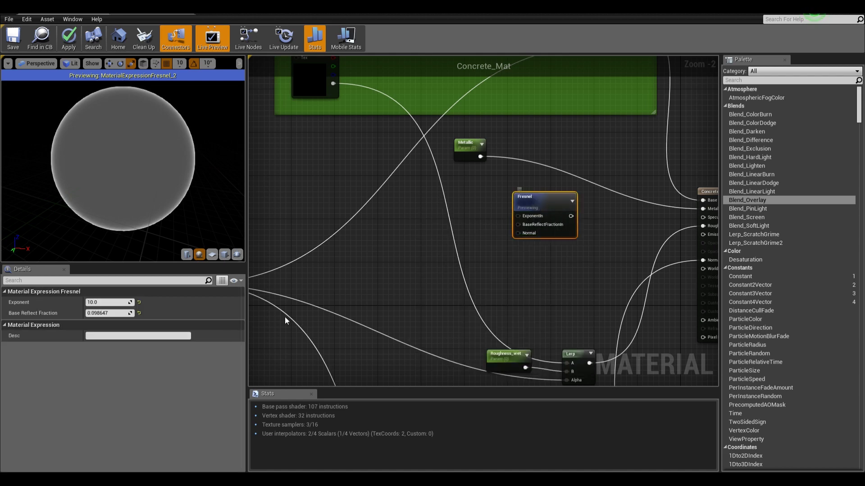
{"action": "left_click", "coordinate": [138, 302]}
{"action": "left_click", "coordinate": [139, 313]}
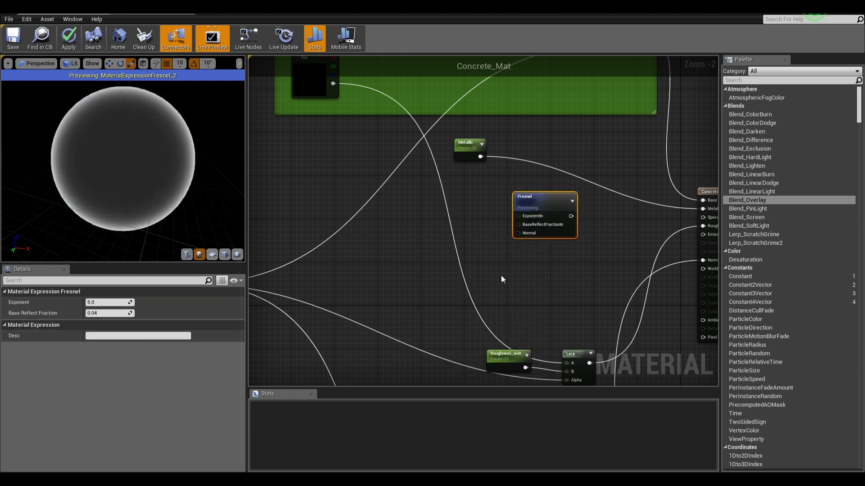
- Shift the Fresnel node aside, add a scalar parameter next to it and connect it to the ExponentIn input
{"action": "right_click_drag", "start_coordinate": [501, 275], "coordinate": [551, 283]}
{"action": "left_click_drag", "start_coordinate": [601, 212], "coordinate": [617, 223]}
{"action": "right_click_drag", "start_coordinate": [534, 266], "coordinate": [529, 268]}
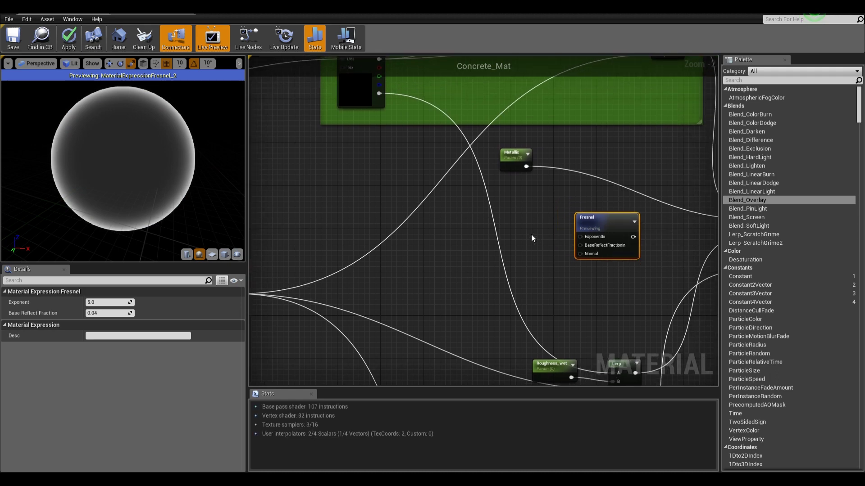
{"action": "right_click", "coordinate": [524, 245]}
{"action": "left_click", "coordinate": [521, 243]}
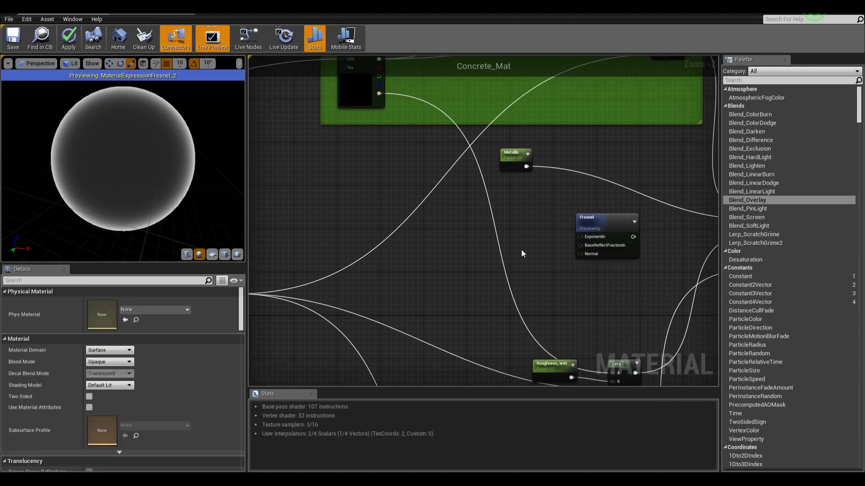
{"action": "right_click", "coordinate": [522, 253]}
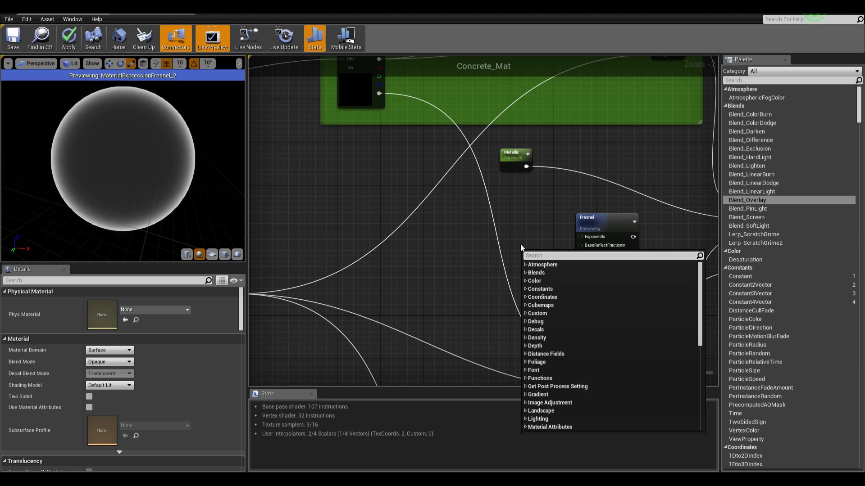
{"action": "left_click", "coordinate": [520, 244]}
{"action": "key", "text": "s"}
{"action": "left_click", "coordinate": [513, 215]}
{"action": "left_click_drag", "start_coordinate": [528, 222], "coordinate": [581, 237]}
- Add a second scalar parameter below the first and connect it to the Fresnel node's BaseReflectFractionIn input
{"action": "key", "text": "s"}
{"action": "left_click", "coordinate": [442, 268]}
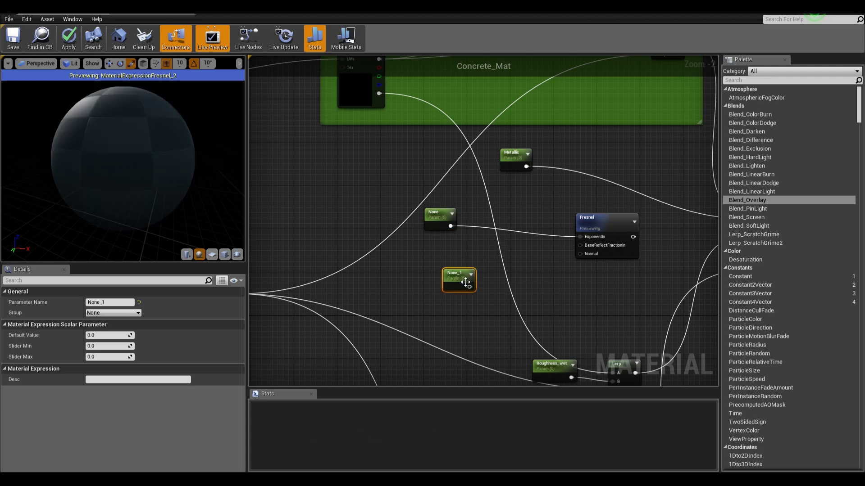
{"action": "left_click_drag", "start_coordinate": [454, 273], "coordinate": [586, 245]}
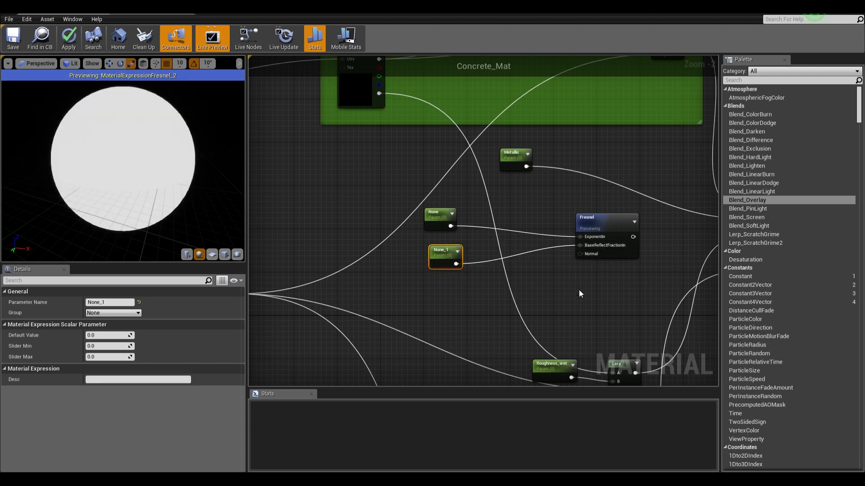
{"action": "left_click", "coordinate": [589, 253]}
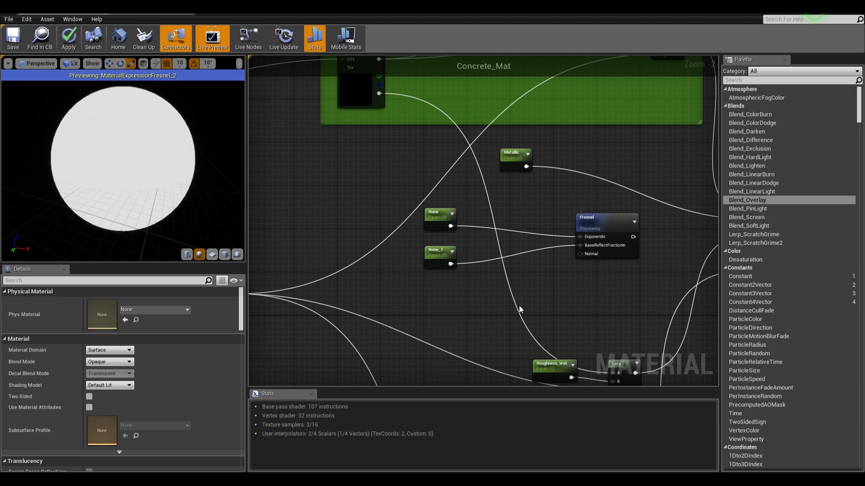
- Move the Fresnel node closer to its two scalar parameters and review its Exponent, BaseReflectFraction and Normal inputs
{"action": "right_click_drag", "start_coordinate": [520, 310], "coordinate": [431, 280]}
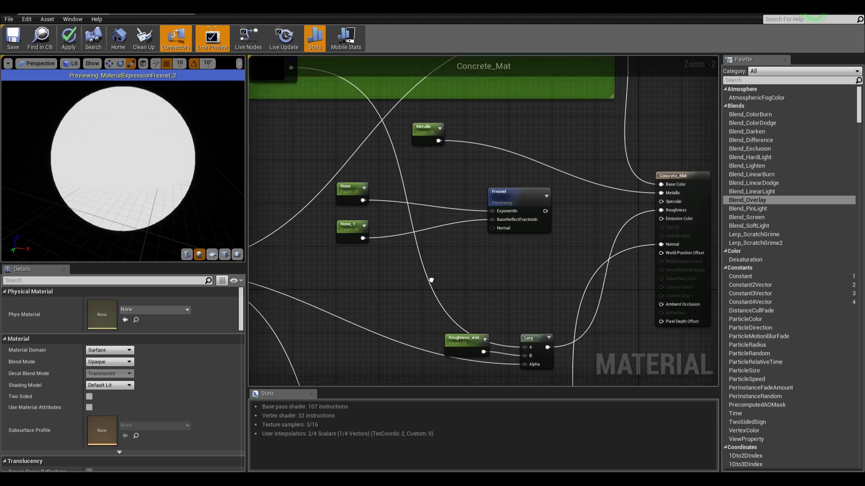
{"action": "left_click_drag", "start_coordinate": [505, 192], "coordinate": [455, 181]}
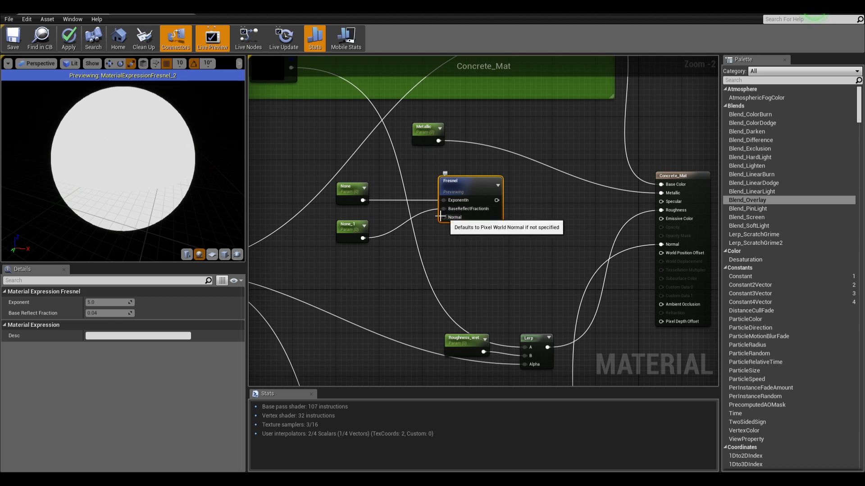
{"action": "right_click_drag", "start_coordinate": [462, 260], "coordinate": [591, 290]}
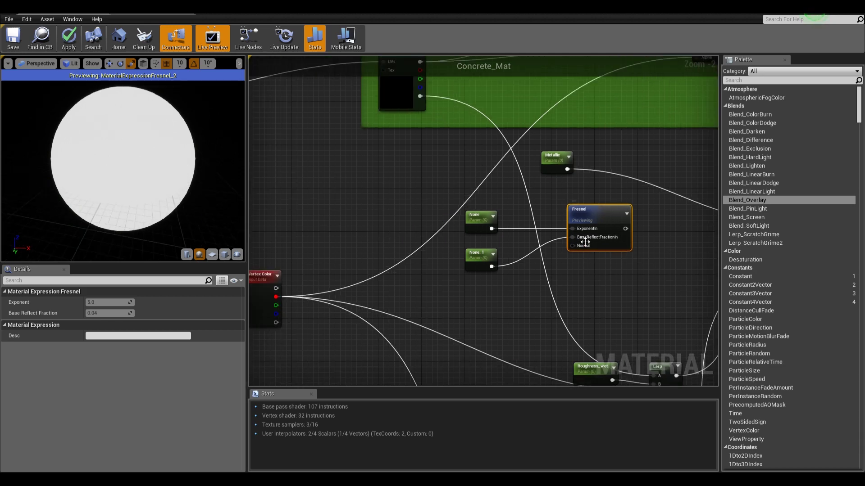
{"action": "left_click", "coordinate": [475, 212]}
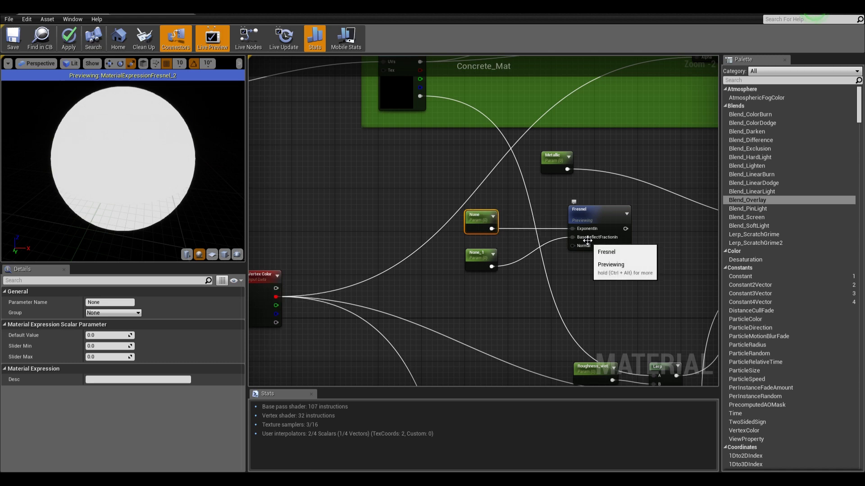
{"action": "left_click", "coordinate": [571, 244]}
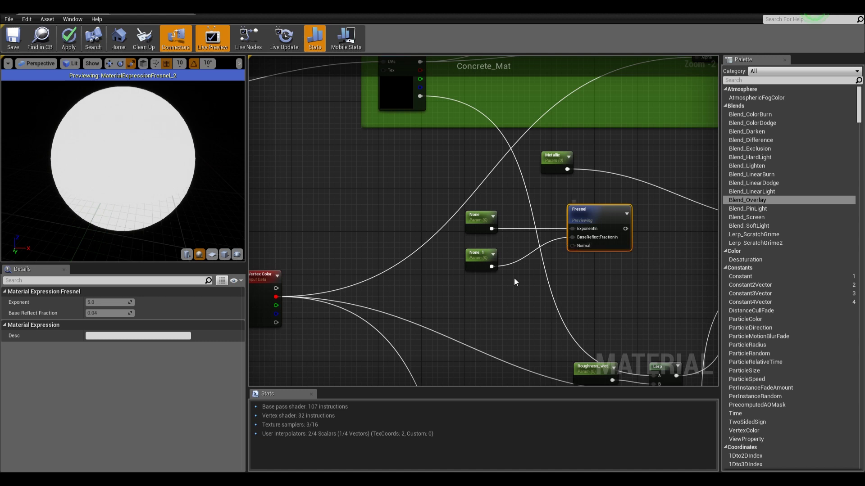
- Try a default value of 10 on the exponent's scalar parameter and settle on 8
{"action": "left_click", "coordinate": [481, 222]}
{"action": "left_click", "coordinate": [117, 337]}
{"action": "type", "text": "1"}
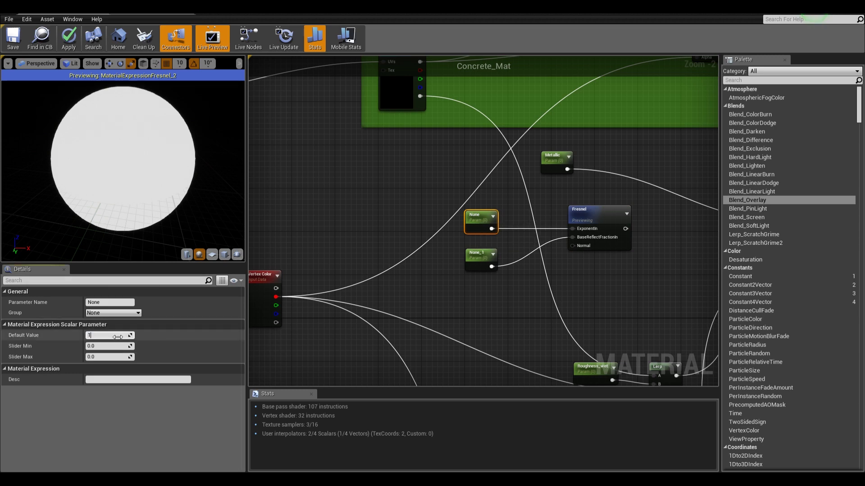
{"action": "type", "text": "0"}
{"action": "key", "text": "Return"}
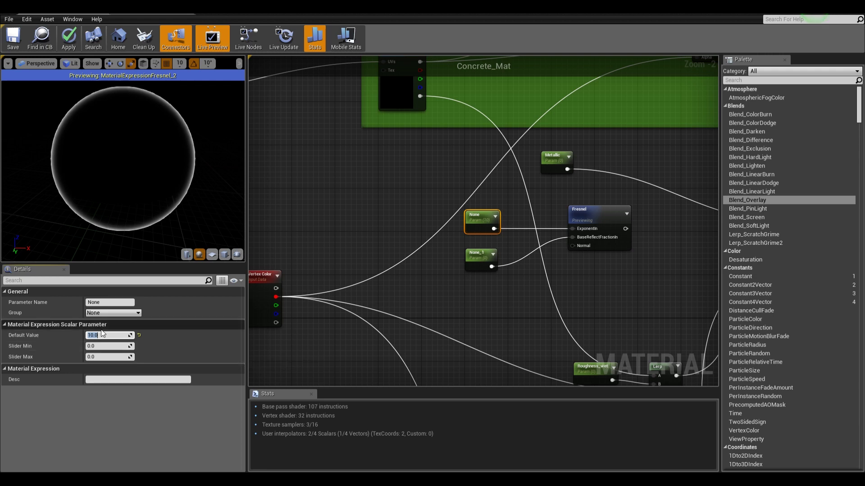
{"action": "key", "text": "Return"}
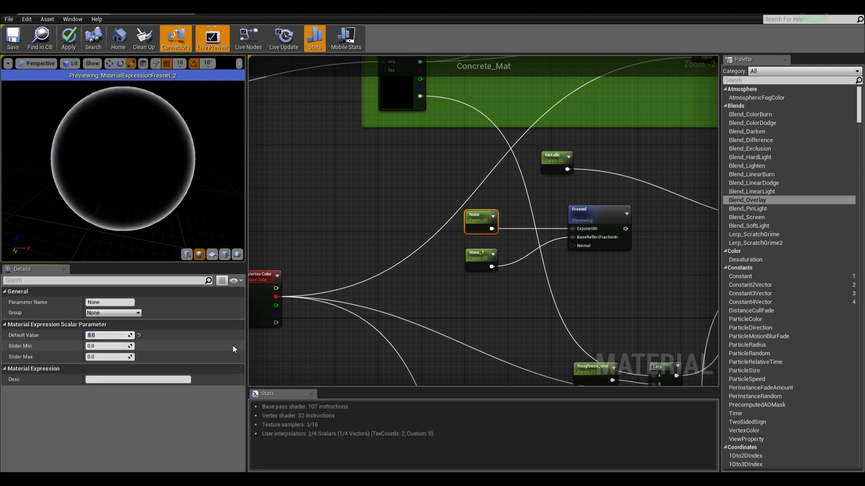
- Space the two Fresnel parameters slightly apart and rename the one feeding ExponentIn as Fresnel_int
{"action": "left_click", "coordinate": [485, 261]}
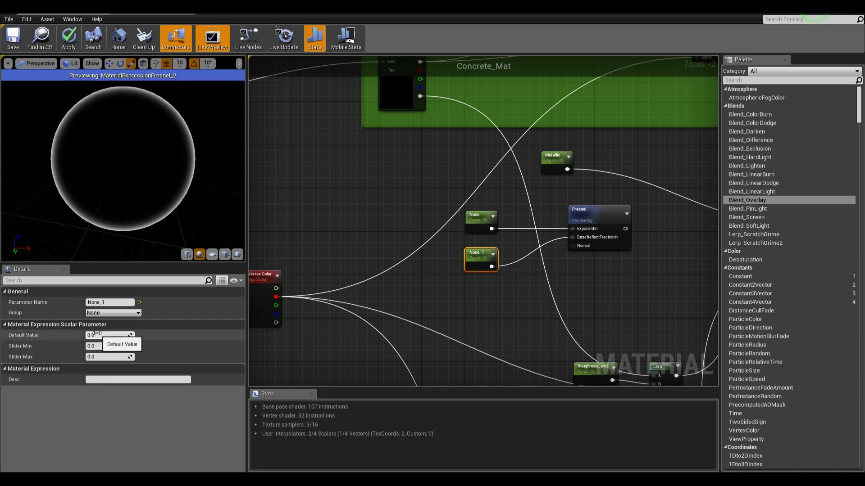
{"action": "left_click_drag", "start_coordinate": [467, 261], "coordinate": [467, 266]}
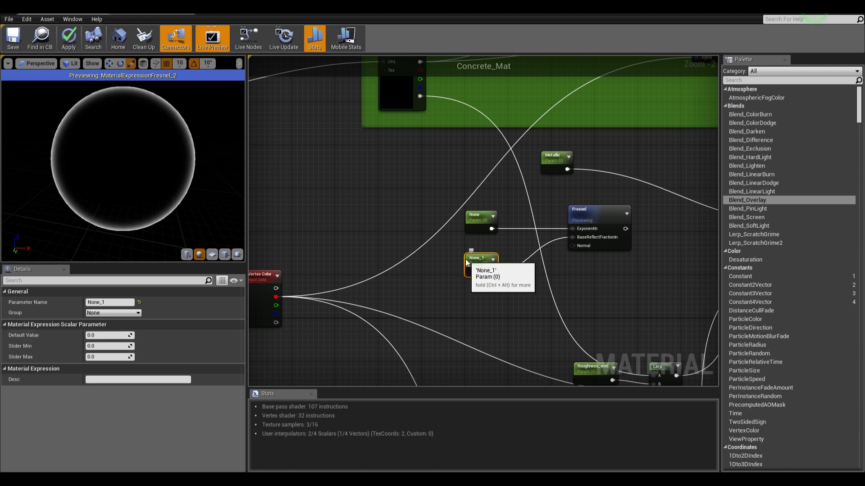
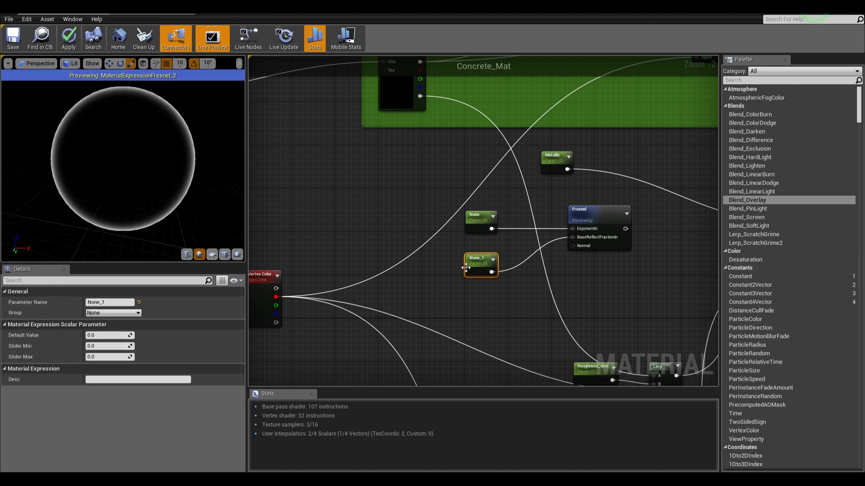
{"action": "left_click", "coordinate": [480, 229]}
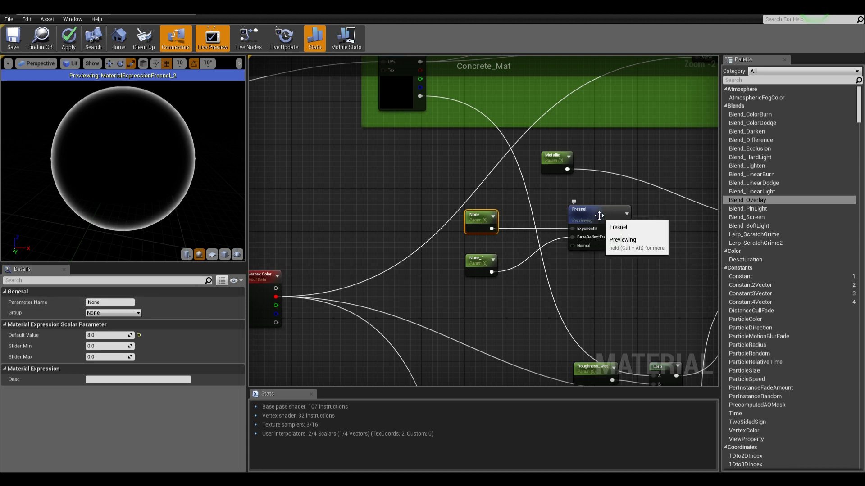
{"action": "left_click", "coordinate": [124, 302]}
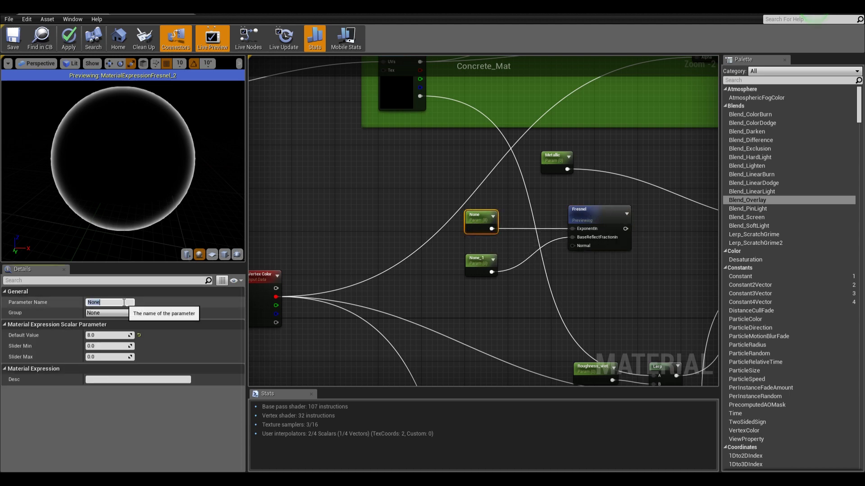
{"action": "type", "text": "Fr"}
{"action": "key", "text": "BackSpace"}
{"action": "key", "text": "Return"}
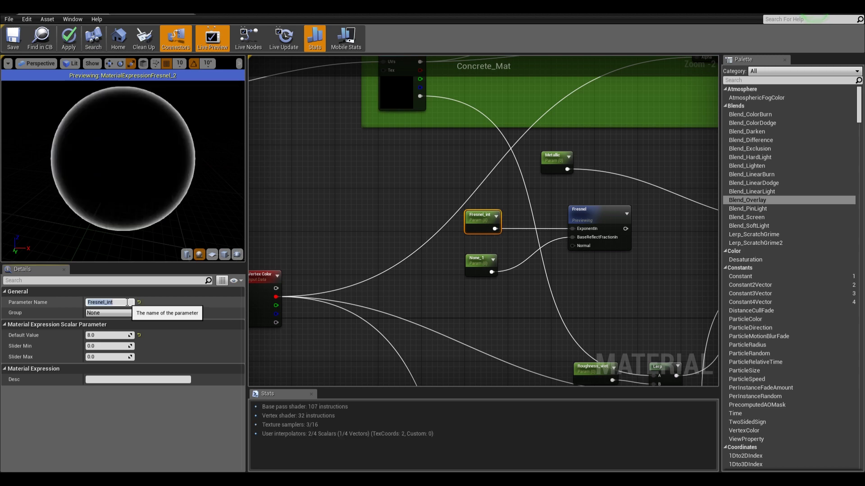
{"action": "left_click_drag", "start_coordinate": [492, 220], "coordinate": [492, 214]}
- Align the parameter feeding BaseReflectFractionIn beneath Fresnel_int and rename it fresnelAlpha_int
{"action": "left_click", "coordinate": [491, 266]}
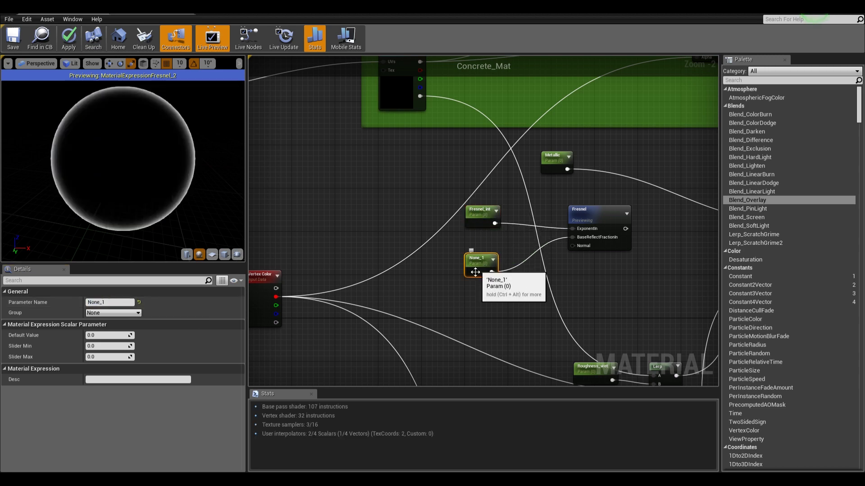
{"action": "mouse_move", "coordinate": [491, 266]}
{"action": "left_mouse_down"}
{"action": "mouse_move", "coordinate": [476, 248]}
{"action": "mouse_move", "coordinate": [482, 256]}
{"action": "left_mouse_up"}
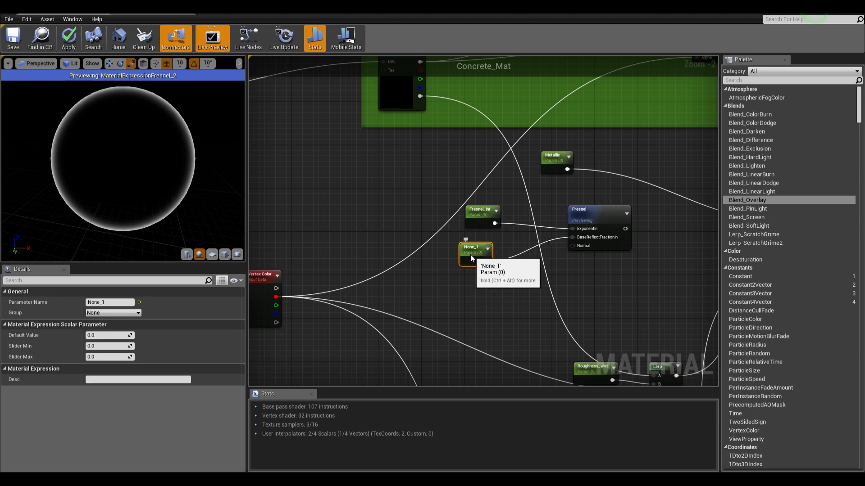
{"action": "left_click_drag", "start_coordinate": [470, 255], "coordinate": [465, 255]}
{"action": "left_click", "coordinate": [128, 302]}
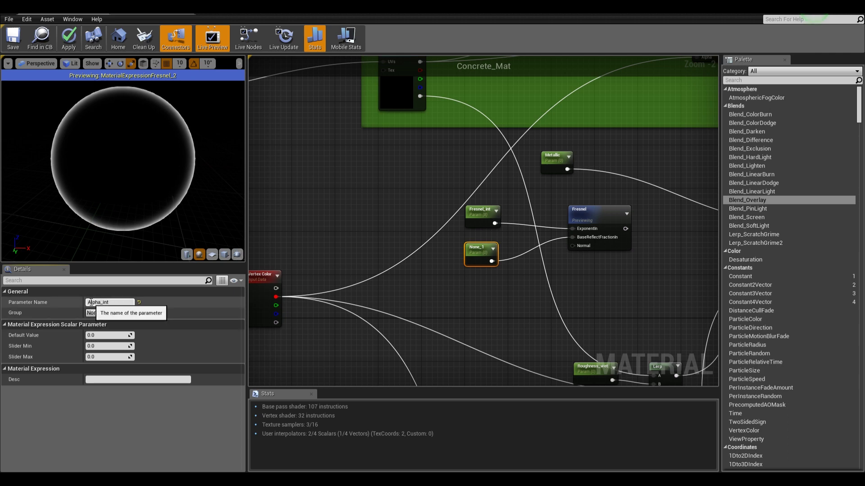
{"action": "type", "text": "fres"}
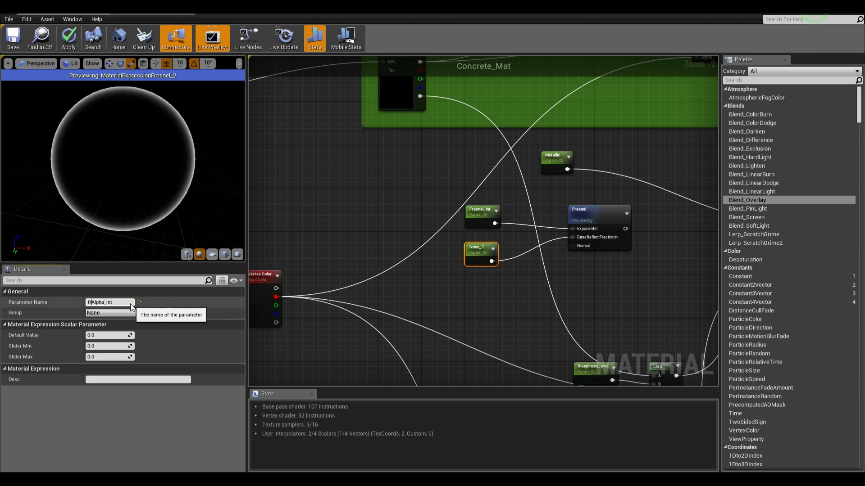
{"action": "type", "text": "nel"}
{"action": "key", "text": "Return"}
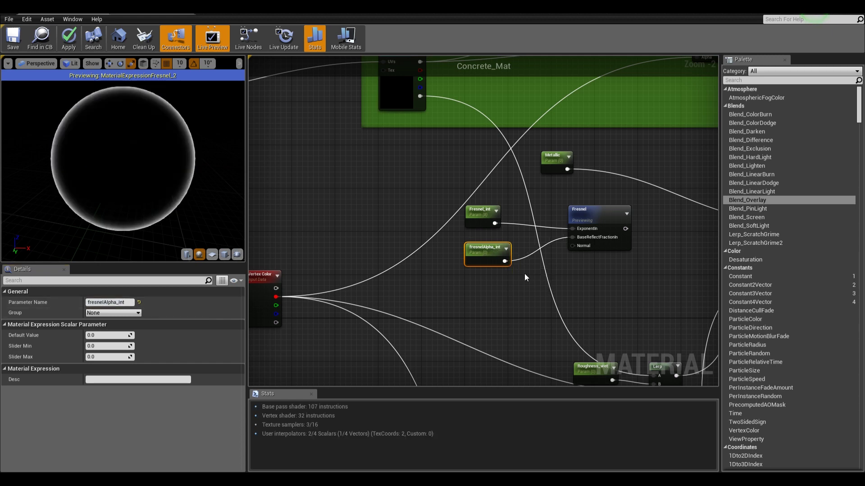
- Move the Metallic parameter up, clear of the Fresnel node, and rename it Metallic_Wet
{"action": "left_click_drag", "start_coordinate": [524, 274], "coordinate": [475, 224]}
{"action": "right_click_drag", "start_coordinate": [643, 285], "coordinate": [512, 309]}
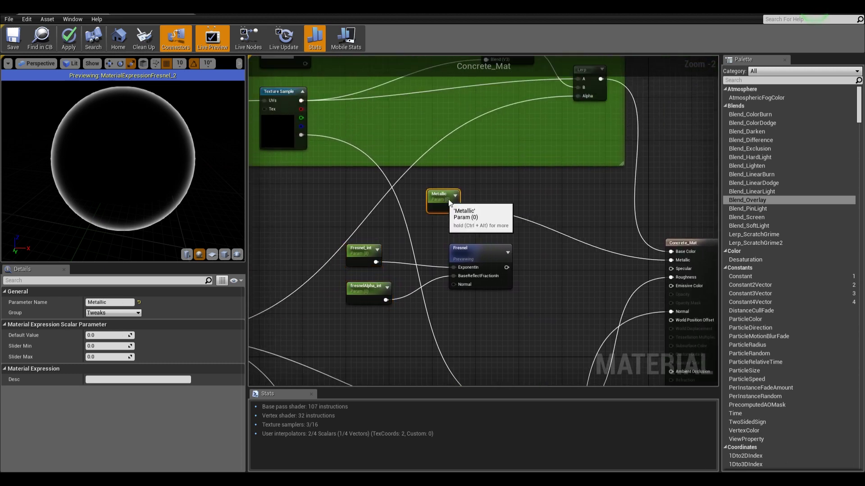
{"action": "left_click_drag", "start_coordinate": [434, 209], "coordinate": [460, 193]}
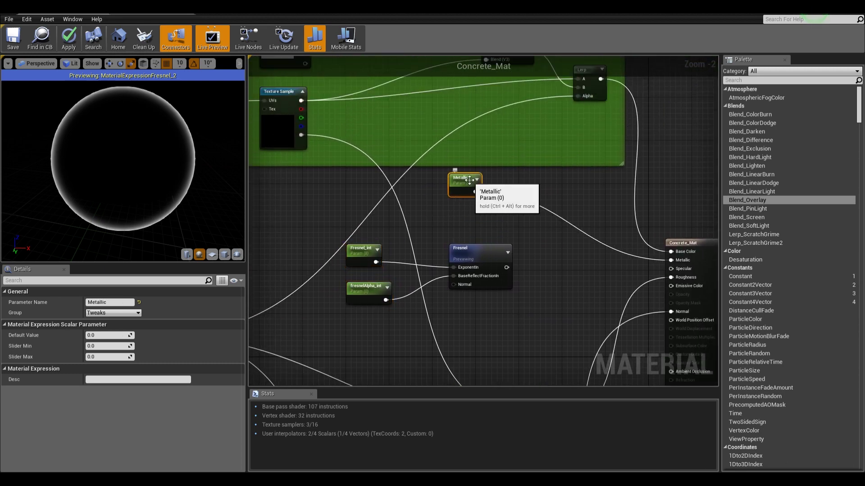
{"action": "left_click", "coordinate": [116, 302]}
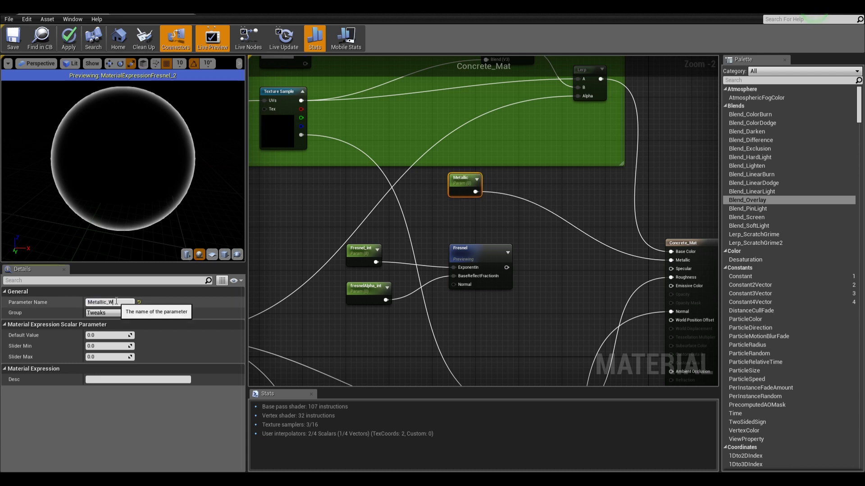
{"action": "type", "text": "_Wet"}
{"action": "key", "text": "Return"}
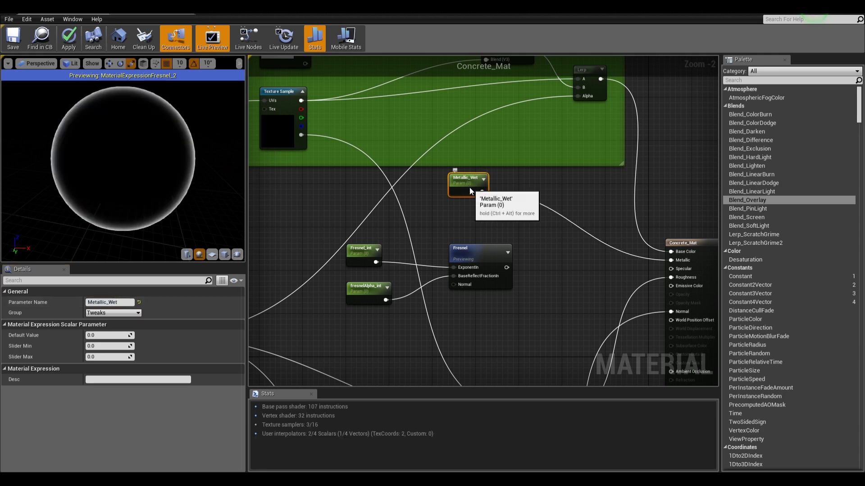
- Duplicate the Metallic_Wet parameter below the original and rename the copy Metallic
{"action": "key", "text": "ctrl+c"}
{"action": "key", "text": "ctrl+v"}
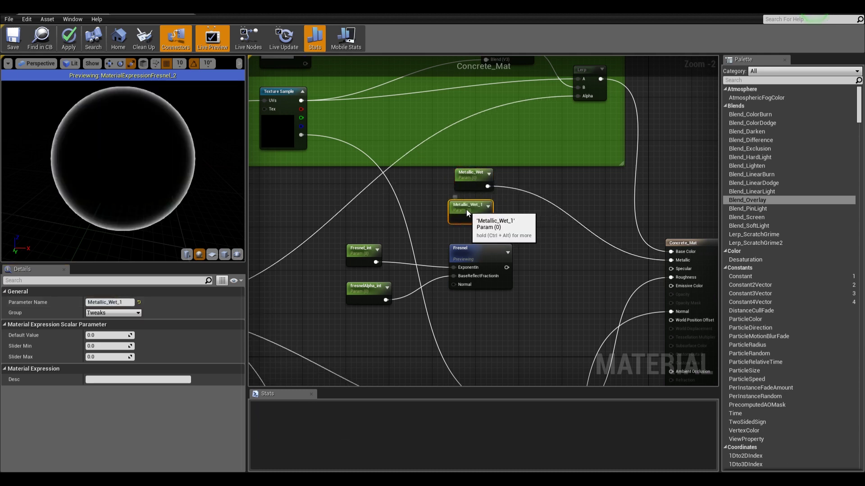
{"action": "left_click", "coordinate": [134, 302]}
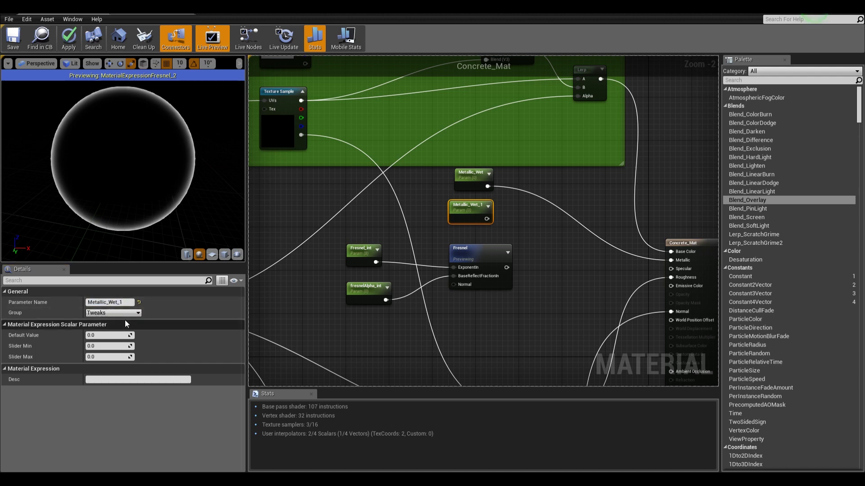
{"action": "left_click", "coordinate": [129, 302]}
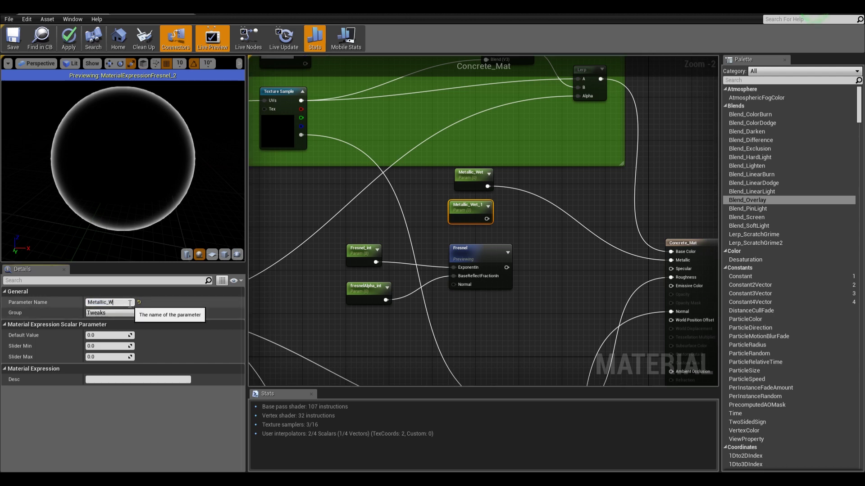
{"action": "key", "text": "Return"}
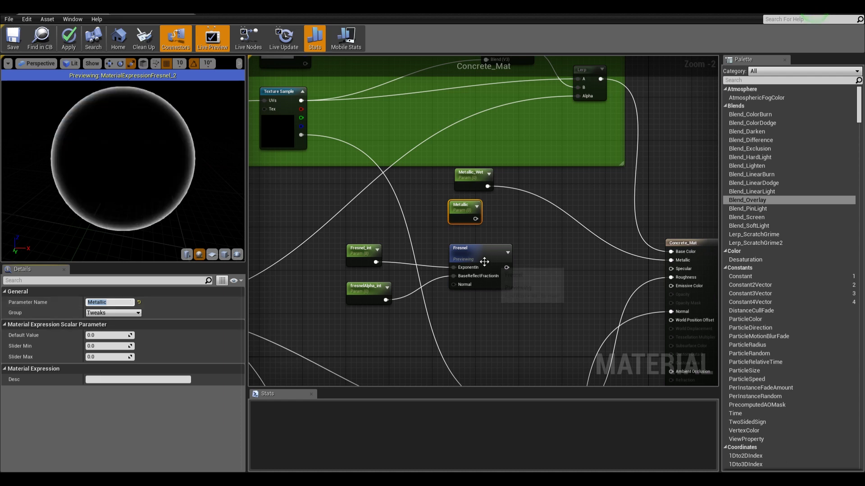
- Assign the Fresnel_int and fresnelAlpha_int parameters together to a new parameter group named Fresnel
{"action": "left_click", "coordinate": [481, 263]}
{"action": "left_click", "coordinate": [356, 250]}
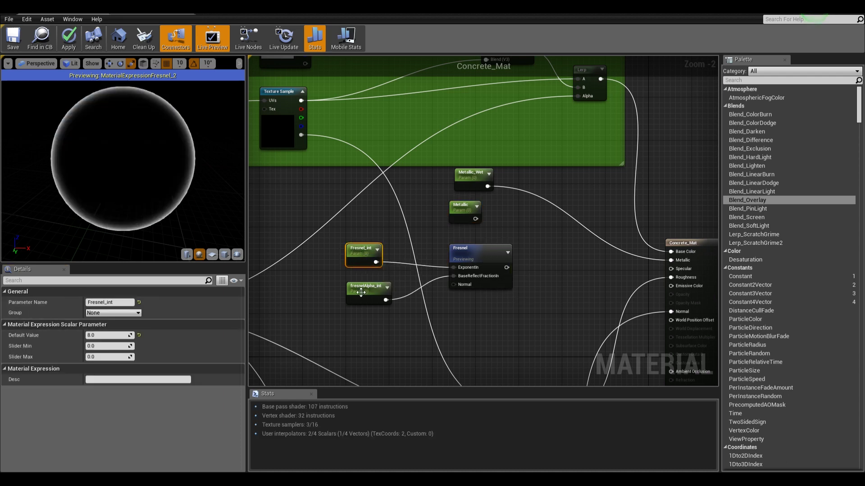
{"action": "left_click", "coordinate": [365, 289], "text": "ctrl"}
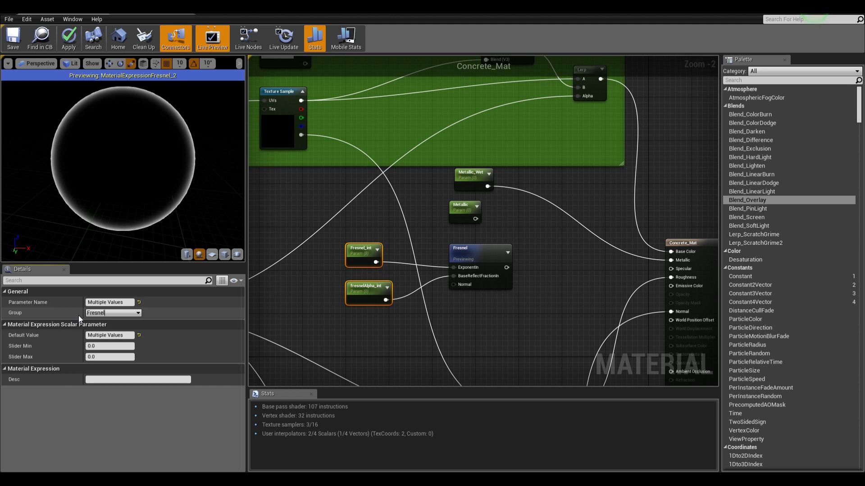
{"action": "type", "text": "Fresnel"}
{"action": "key", "text": "Return"}
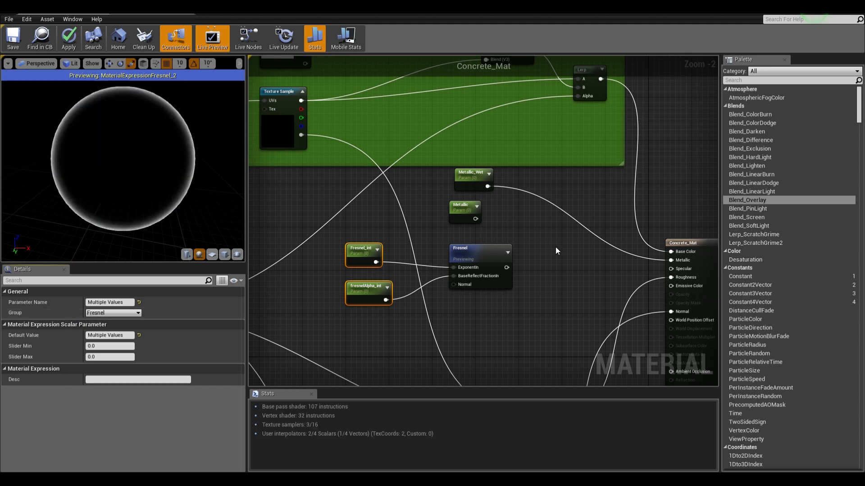
- Add a Lerp node beside the Fresnel node and transfer the material's Metallic link from Metallic_Wet to the Lerp's output
{"action": "right_click_drag", "start_coordinate": [555, 247], "coordinate": [496, 240]}
{"action": "left_click", "coordinate": [514, 255]}
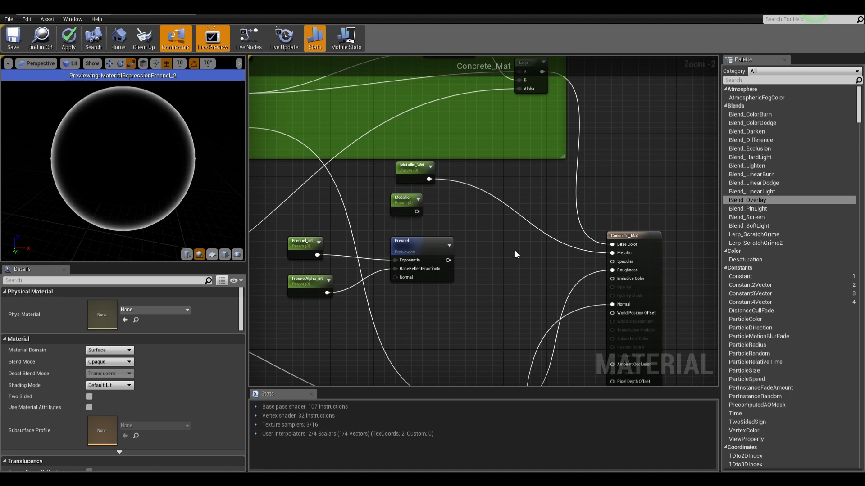
{"action": "left_click", "coordinate": [515, 250]}
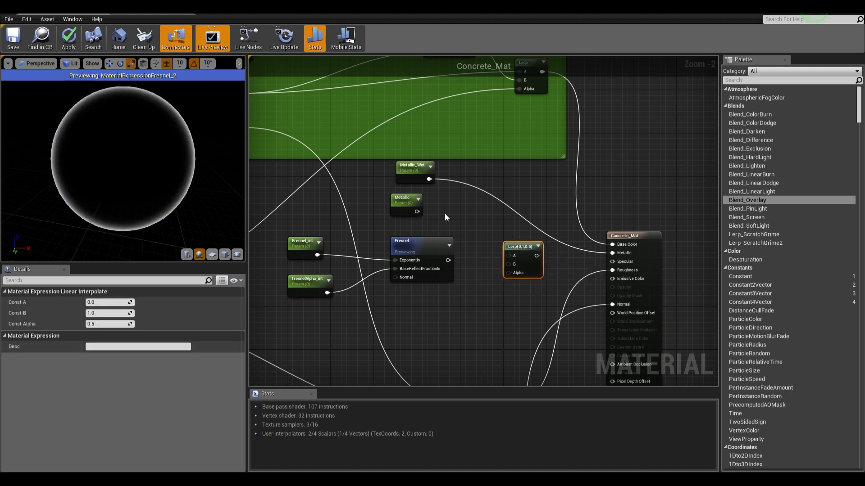
{"action": "left_click_drag", "start_coordinate": [429, 179], "coordinate": [537, 256], "text": "ctrl"}
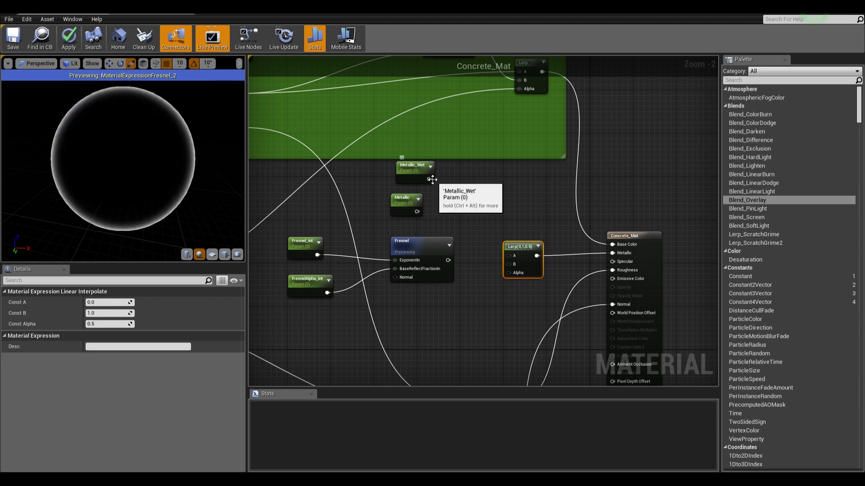
- Connect Metallic_Wet to the new Lerp's B input, Metallic to A, and the Fresnel output to Alpha
{"action": "right_click_drag", "start_coordinate": [430, 182], "coordinate": [448, 224]}
{"action": "left_click_drag", "start_coordinate": [447, 223], "coordinate": [448, 222]}
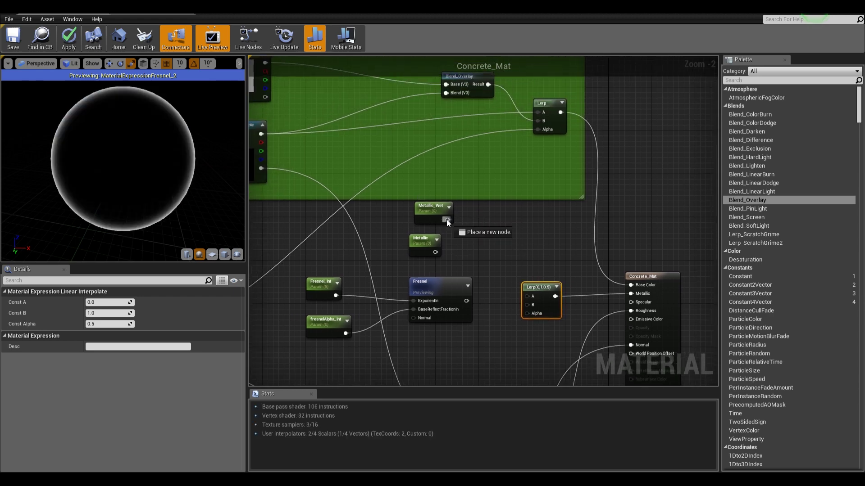
{"action": "left_click_drag", "start_coordinate": [491, 281], "coordinate": [533, 306]}
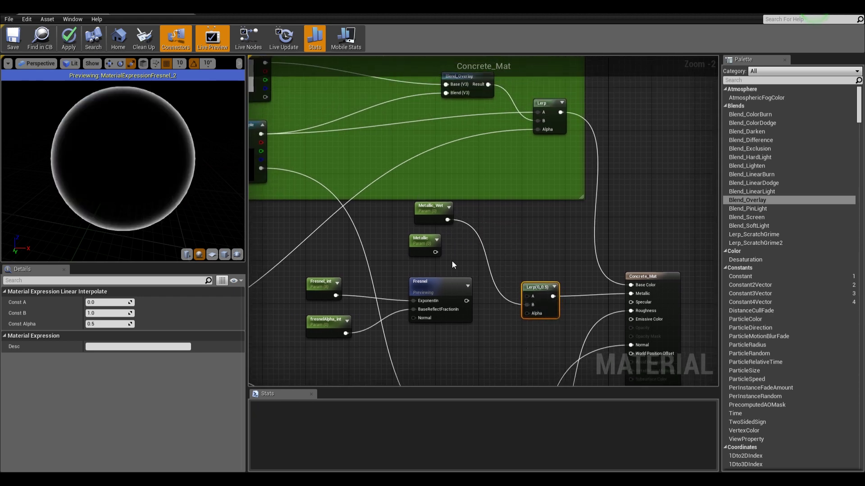
{"action": "left_click_drag", "start_coordinate": [433, 252], "coordinate": [450, 261]}
{"action": "left_click_drag", "start_coordinate": [522, 295], "coordinate": [525, 295]}
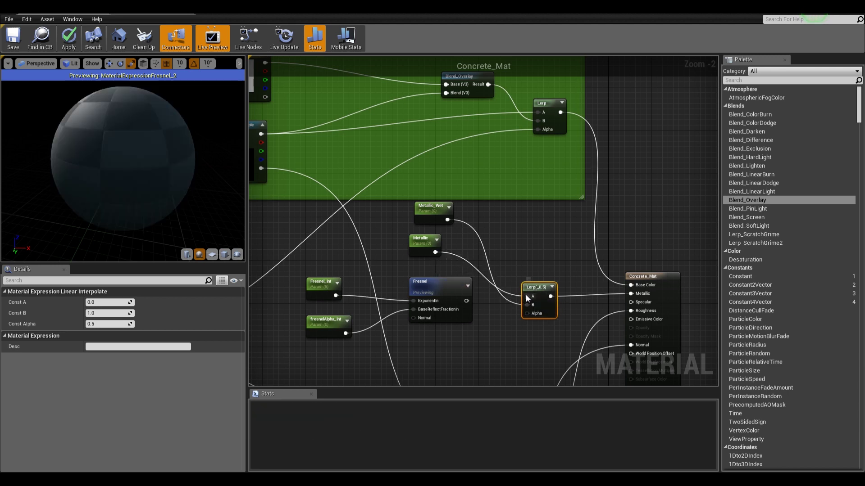
{"action": "left_click_drag", "start_coordinate": [466, 298], "coordinate": [526, 312]}
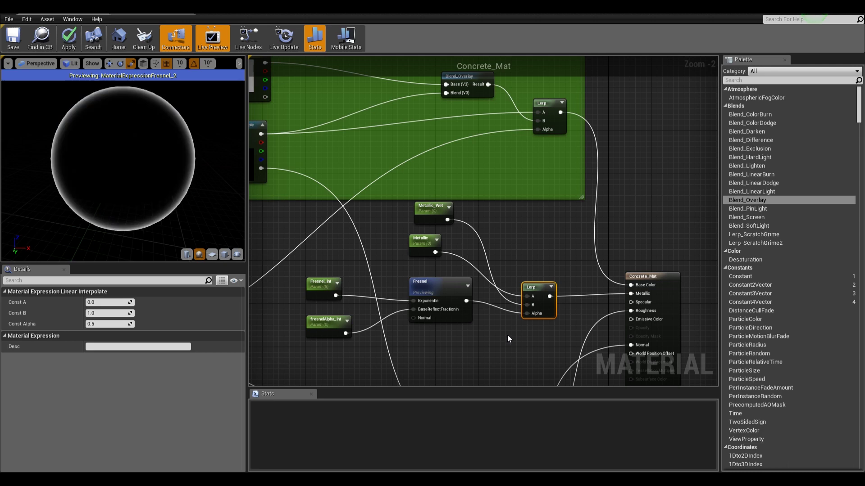
- Stop previewing the Fresnel node so the preview sphere displays the full Concrete_Mat material, and apply the changes
{"action": "right_click_drag", "start_coordinate": [529, 339], "coordinate": [539, 306]}
{"action": "right_click", "coordinate": [454, 250]}
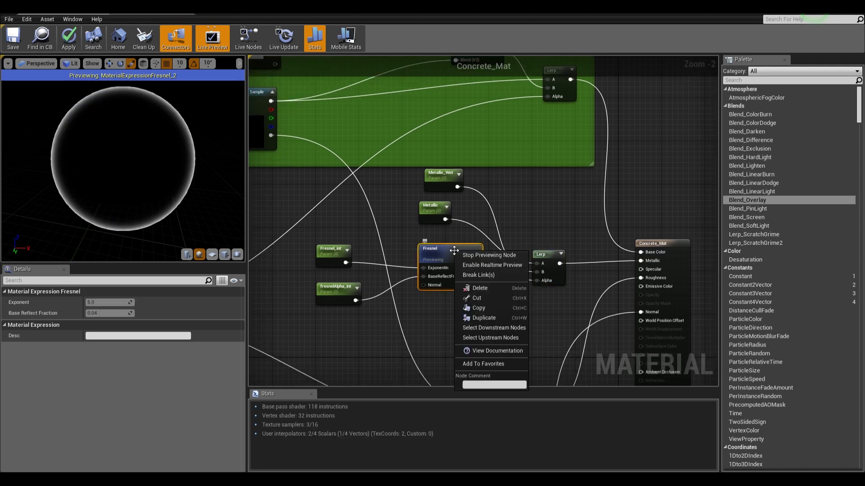
{"action": "left_click", "coordinate": [482, 255]}
{"action": "right_click_drag", "start_coordinate": [473, 320], "coordinate": [498, 278]}
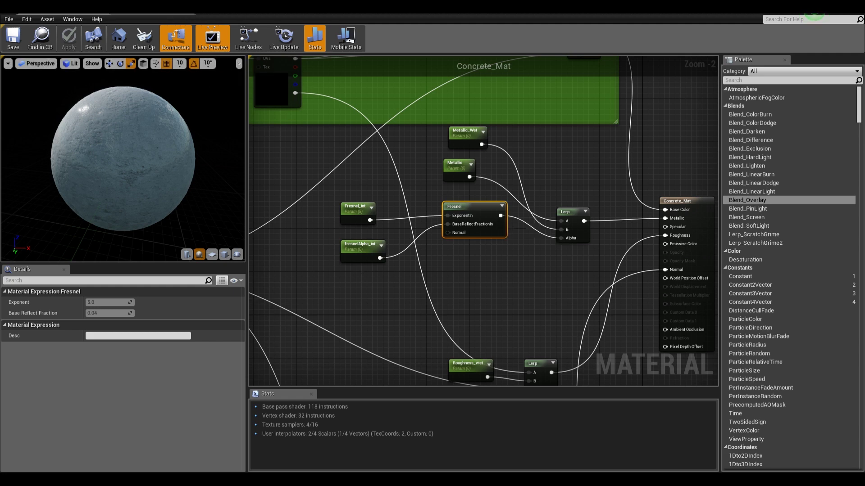
- Float the editor window beside the level viewport, bring up Concrete_Mat_Inst, and make the window taller to expose its parameters
{"action": "left_click_drag", "start_coordinate": [279, 6], "coordinate": [664, 13]}
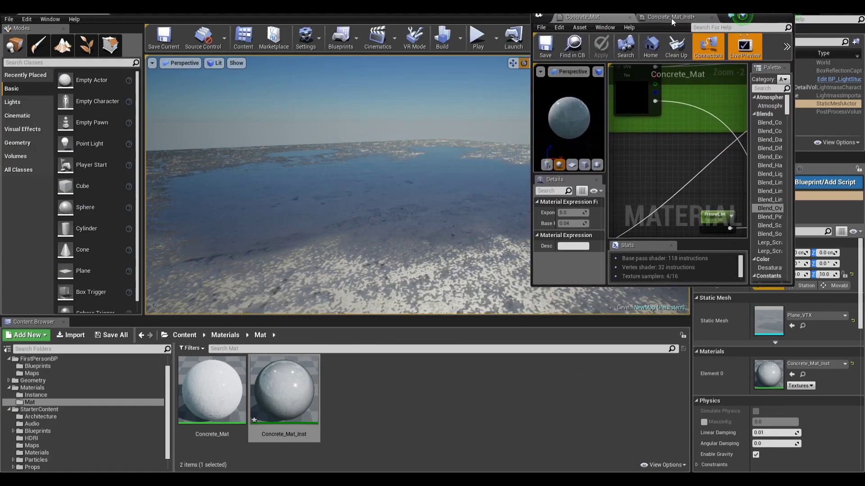
{"action": "left_click", "coordinate": [671, 18]}
{"action": "left_click_drag", "start_coordinate": [679, 291], "coordinate": [679, 420]}
- Reset Fresnel_int and Metallic_Wet in the material instance to their defaults and view the wet floor
{"action": "left_click_drag", "start_coordinate": [632, 114], "coordinate": [642, 114]}
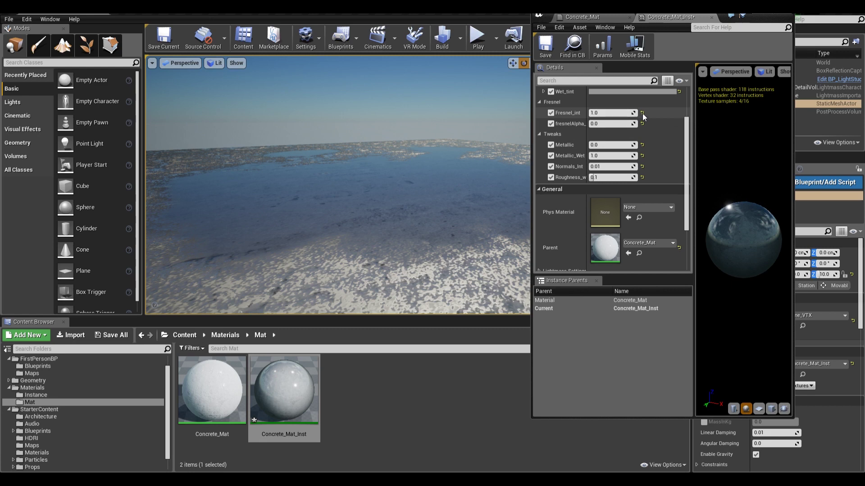
{"action": "left_click", "coordinate": [642, 155]}
{"action": "right_click_drag", "start_coordinate": [495, 197], "coordinate": [470, 192]}
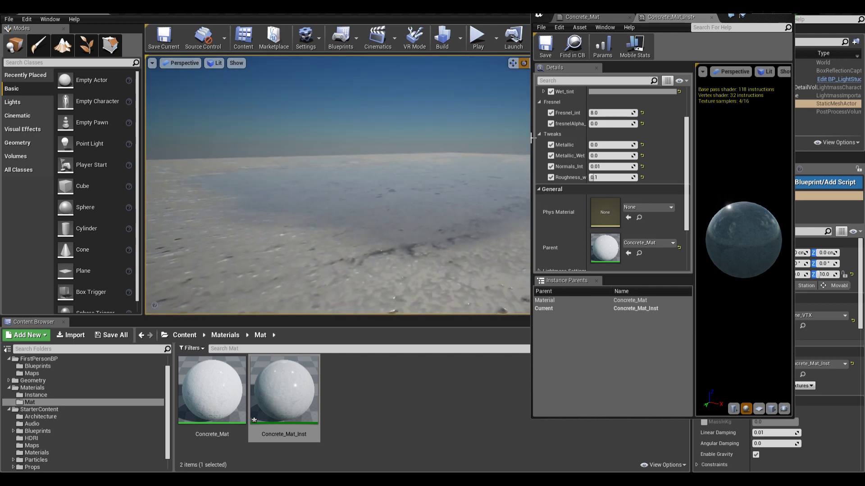
- Set Metallic_Wet to 1 in the material instance and look at the floor from another angle
{"action": "left_click", "coordinate": [602, 157]}
{"action": "type", "text": "1"}
{"action": "key", "text": "Return"}
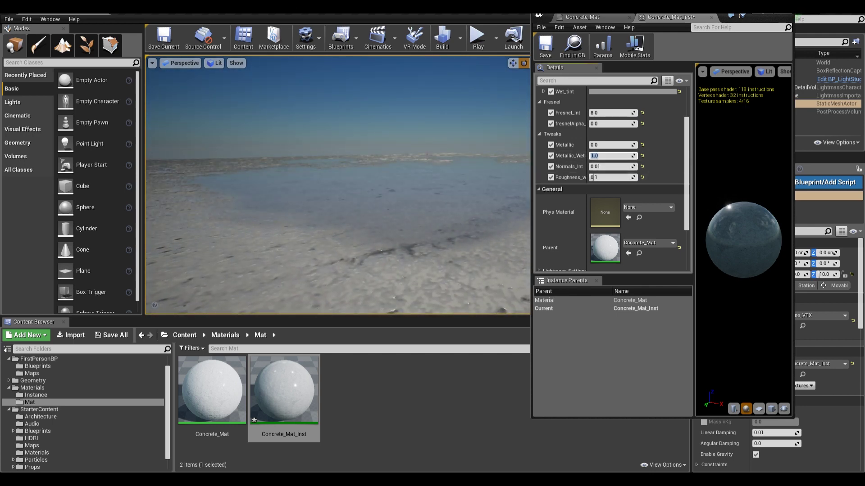
{"action": "right_click_drag", "start_coordinate": [467, 108], "coordinate": [480, 161]}
- Set Fresnel_int to 1 in the material instance and fly across the floor to check the reflections
{"action": "left_click", "coordinate": [606, 113]}
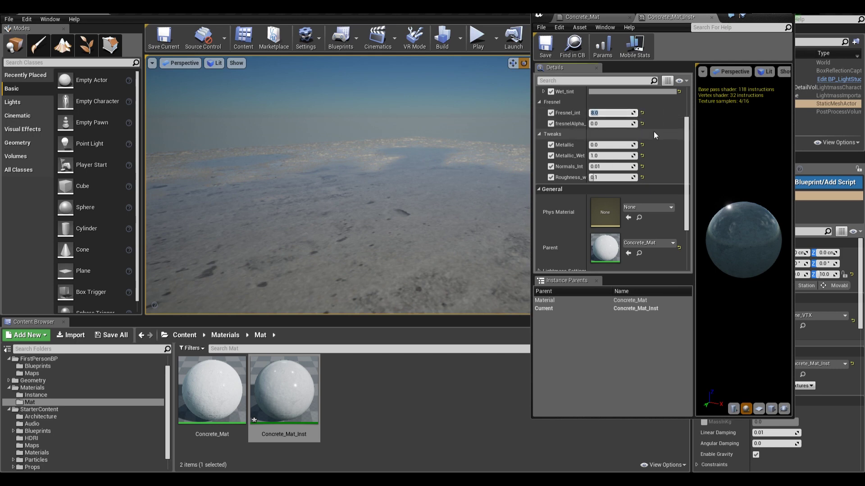
{"action": "type", "text": "1"}
{"action": "key", "text": "Return"}
{"action": "right_click_drag", "start_coordinate": [480, 149], "coordinate": [488, 125]}
{"action": "key", "text": "w"}
- Return to the maximized Concrete_Mat graph and move Roughness_wet and its Lerp up, closer beneath the Fresnel nodes
{"action": "left_click", "coordinate": [581, 17]}
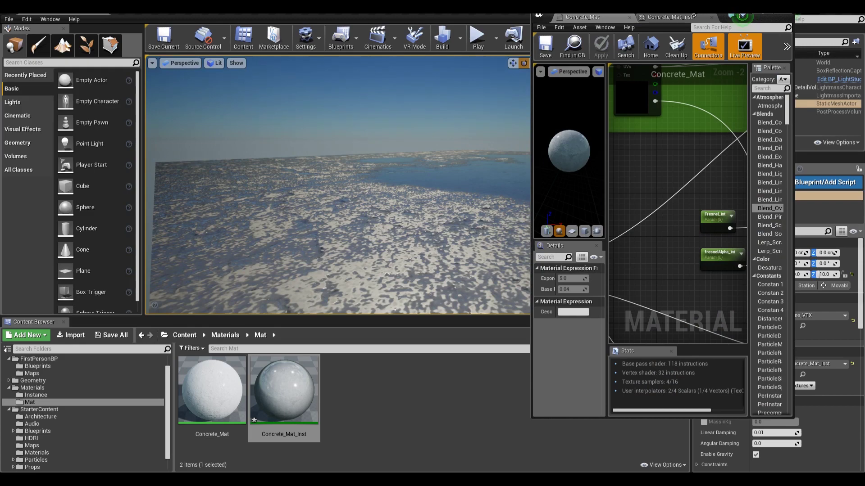
{"action": "left_click_drag", "start_coordinate": [694, 15], "coordinate": [651, 14]}
{"action": "scroll", "coordinate": [561, 159], "scroll_direction": "down", "scroll_amount": 3}
{"action": "right_click_drag", "start_coordinate": [561, 160], "coordinate": [520, 112]}
{"action": "scroll", "coordinate": [559, 225], "scroll_direction": "up", "scroll_amount": 1}
{"action": "scroll", "coordinate": [484, 218], "scroll_direction": "up", "scroll_amount": 2}
{"action": "right_click_drag", "start_coordinate": [484, 217], "coordinate": [523, 178]}
{"action": "left_click_drag", "start_coordinate": [491, 206], "coordinate": [500, 170]}
{"action": "right_click_drag", "start_coordinate": [504, 134], "coordinate": [470, 258]}
{"action": "scroll", "coordinate": [601, 235], "scroll_direction": "down", "scroll_amount": 1}
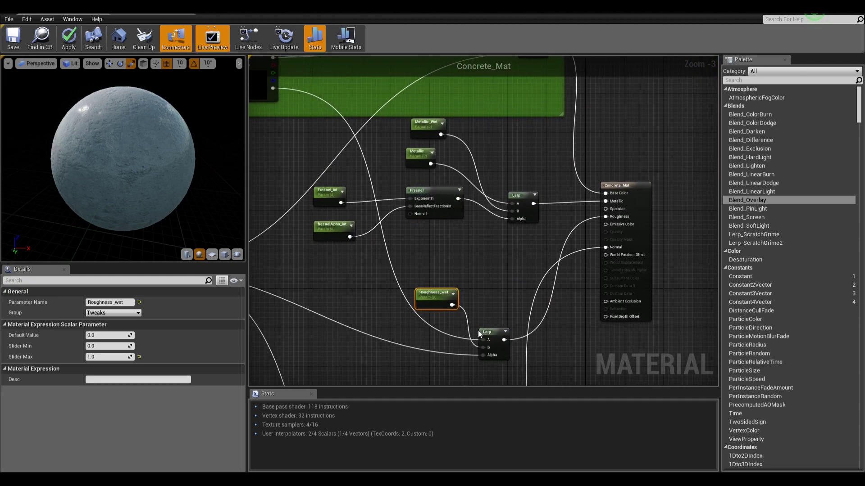
{"action": "left_click_drag", "start_coordinate": [478, 331], "coordinate": [487, 258]}
{"action": "left_click_drag", "start_coordinate": [432, 296], "coordinate": [422, 309]}
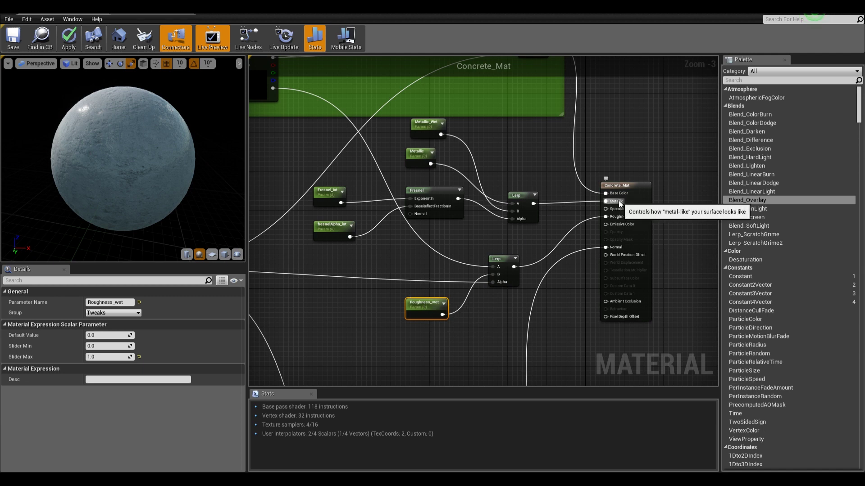
- Select the metallic and Fresnel nodes with their Lerp and shift them left, away from the material output node
{"action": "right_click_drag", "start_coordinate": [488, 150], "coordinate": [516, 146]}
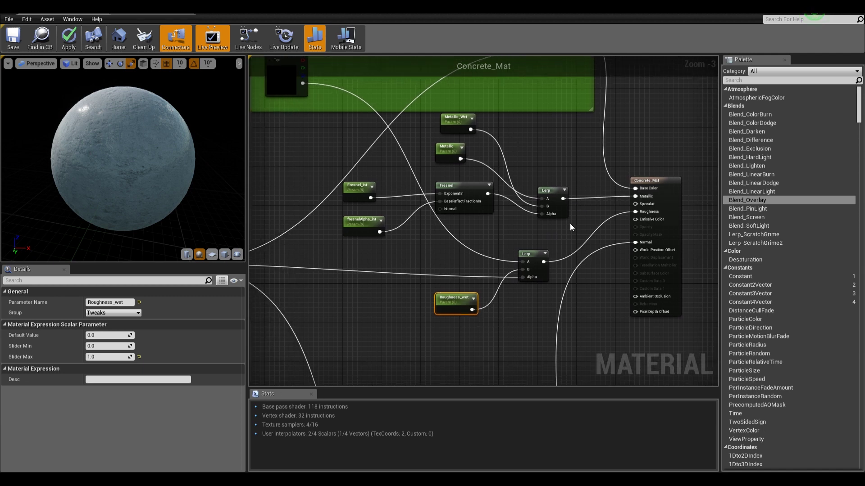
{"action": "left_click_drag", "start_coordinate": [569, 224], "coordinate": [371, 131]}
{"action": "left_click", "coordinate": [535, 135]}
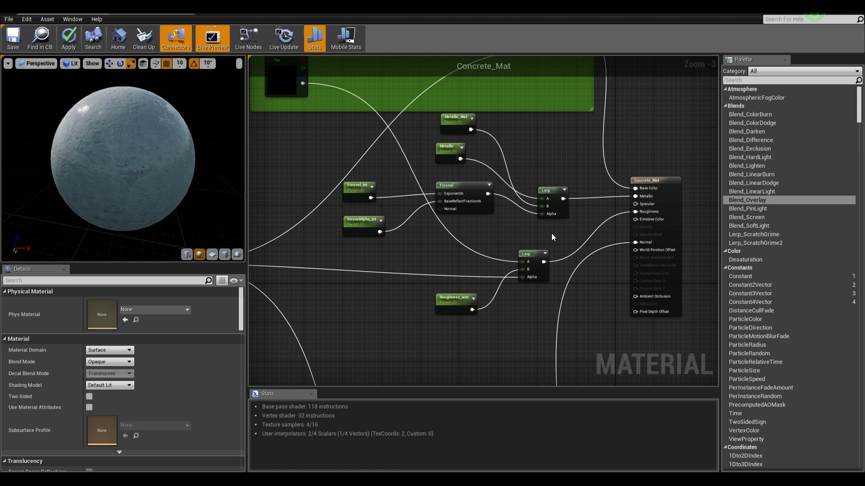
{"action": "left_click_drag", "start_coordinate": [551, 233], "coordinate": [366, 126]}
{"action": "left_click_drag", "start_coordinate": [452, 124], "coordinate": [369, 123]}
{"action": "right_click_drag", "start_coordinate": [518, 174], "coordinate": [614, 174]}
{"action": "left_click", "coordinate": [614, 174]}
- Raise the Fresnel-driven Lerp slightly and add a second Lerp node between it and the material output node
{"action": "left_click", "coordinate": [566, 191]}
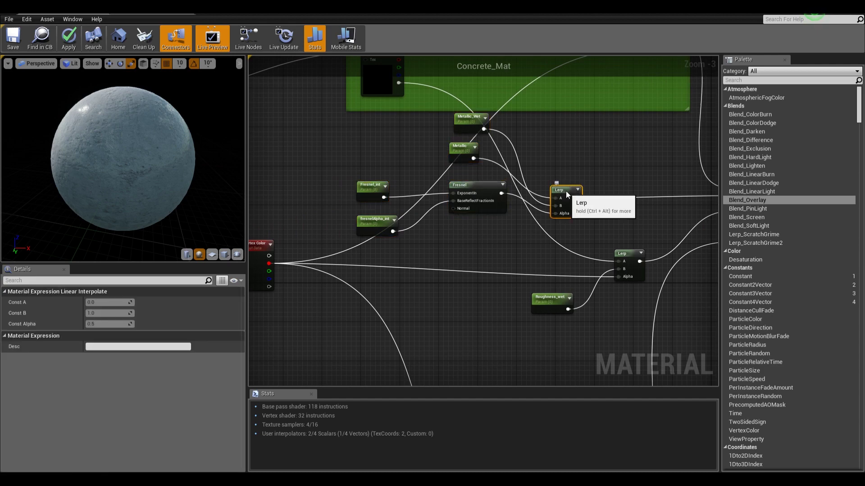
{"action": "left_click_drag", "start_coordinate": [566, 191], "coordinate": [571, 167]}
{"action": "key", "text": "l"}
{"action": "left_click", "coordinate": [662, 168]}
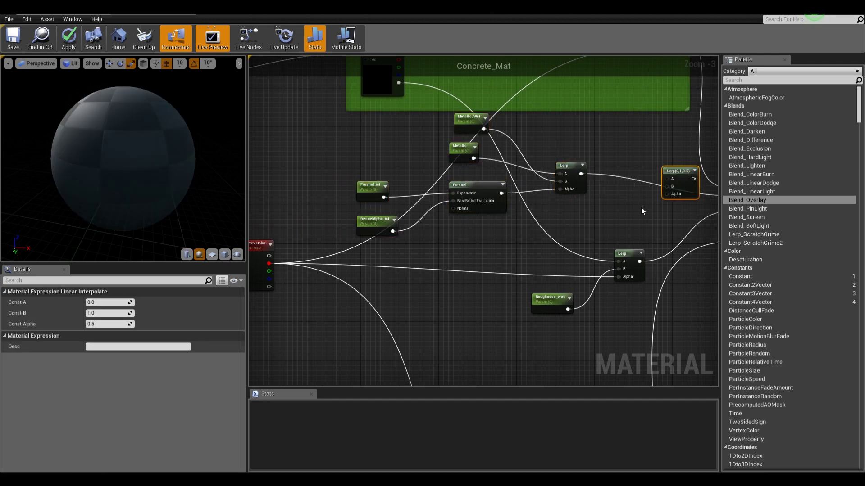
{"action": "right_click_drag", "start_coordinate": [641, 207], "coordinate": [527, 204]}
{"action": "left_click_drag", "start_coordinate": [559, 172], "coordinate": [539, 180]}
- Shift Roughness_wet further left of its Lerp and move the unconnected Lerp down and left, nearer the Fresnel-driven Lerp
{"action": "right_click_drag", "start_coordinate": [391, 242], "coordinate": [475, 214]}
{"action": "left_click", "coordinate": [381, 160]}
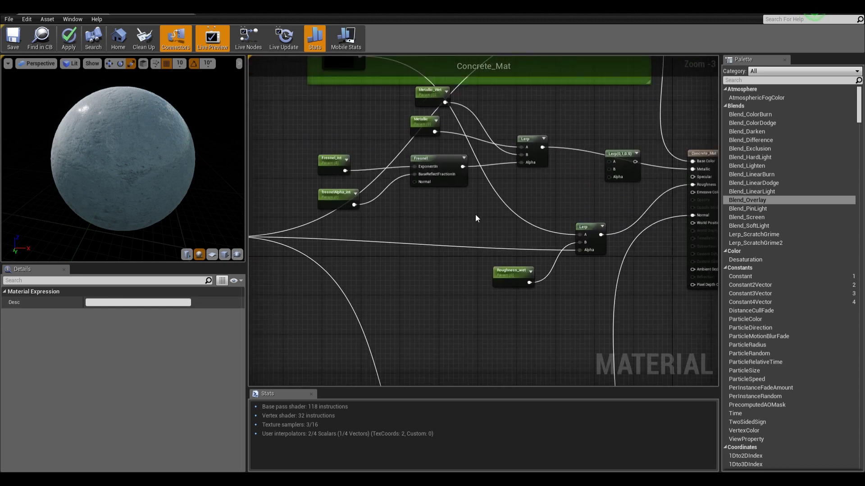
{"action": "left_click", "coordinate": [510, 269]}
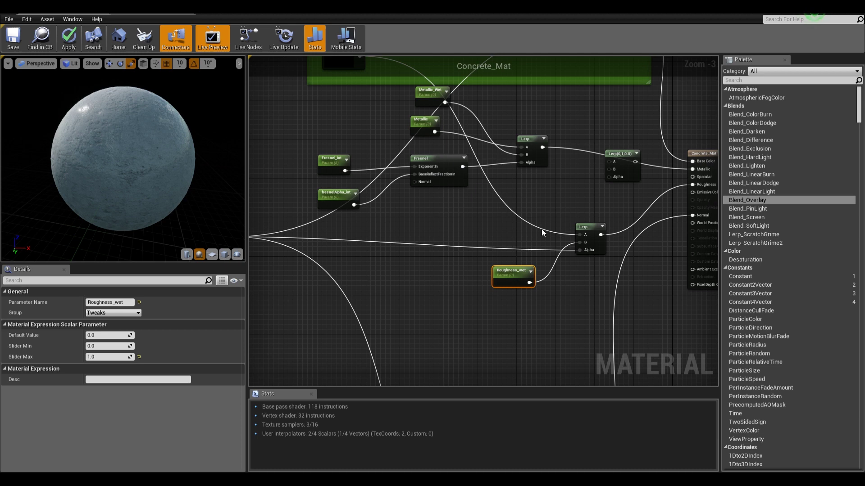
{"action": "left_click_drag", "start_coordinate": [518, 276], "coordinate": [455, 270]}
{"action": "right_click_drag", "start_coordinate": [575, 197], "coordinate": [582, 240]}
{"action": "left_click", "coordinate": [583, 238]}
{"action": "left_click_drag", "start_coordinate": [637, 197], "coordinate": [615, 215]}
- Wire the unconnected Lerp with Vertex Color's red channel into Alpha, the Fresnel-driven Lerp into B, and Metallic into A
{"action": "right_click_drag", "start_coordinate": [621, 165], "coordinate": [527, 215]}
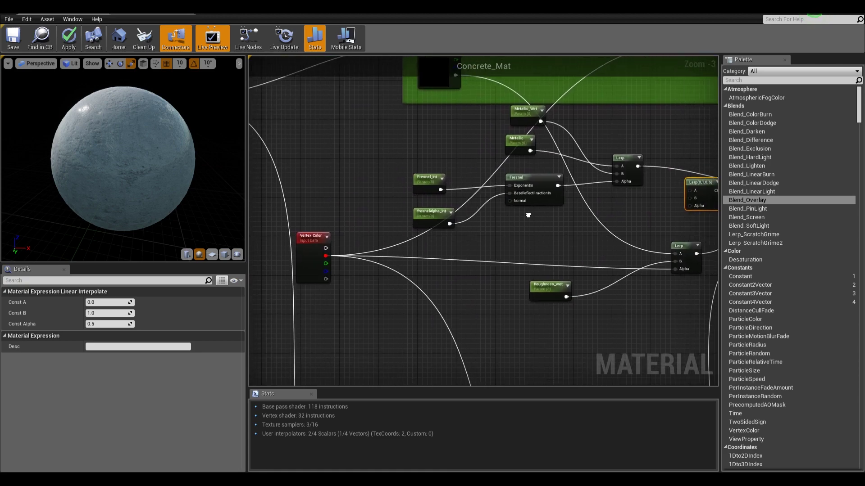
{"action": "left_click_drag", "start_coordinate": [326, 255], "coordinate": [690, 206]}
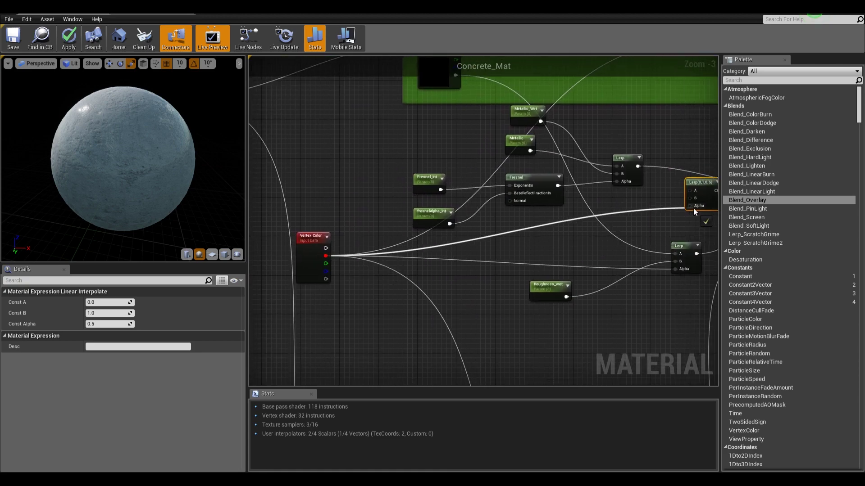
{"action": "right_click_drag", "start_coordinate": [644, 204], "coordinate": [454, 250]}
{"action": "scroll", "coordinate": [454, 250], "scroll_direction": "up", "scroll_amount": 1}
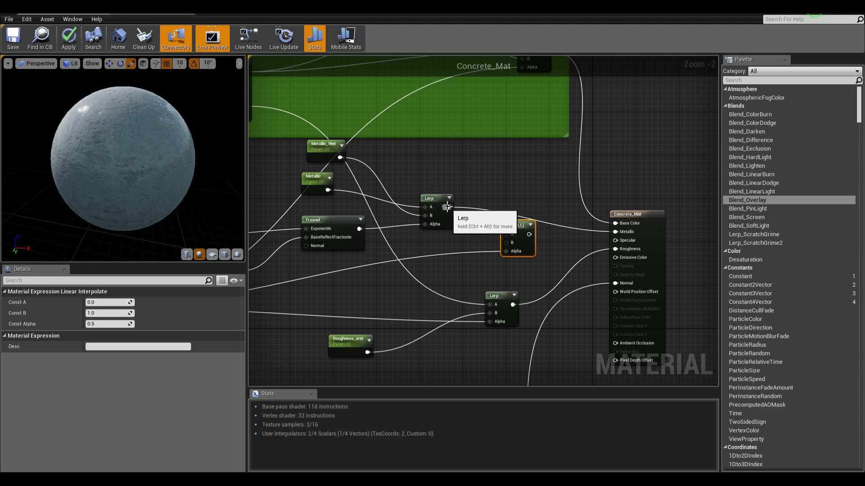
{"action": "left_click_drag", "start_coordinate": [448, 207], "coordinate": [513, 246]}
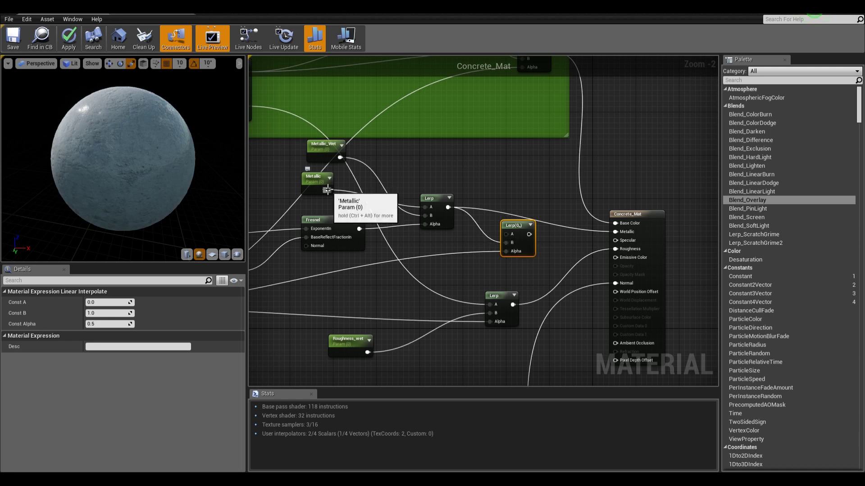
{"action": "left_click_drag", "start_coordinate": [327, 190], "coordinate": [512, 234]}
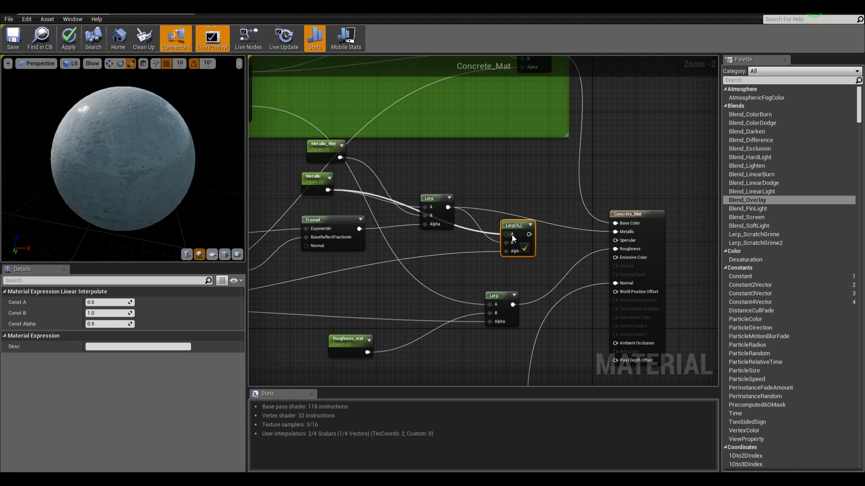
- Move the Metallic parameter below the Fresnel node and connect the second Lerp's output to the material's Metallic input
{"action": "left_click_drag", "start_coordinate": [310, 180], "coordinate": [332, 283]}
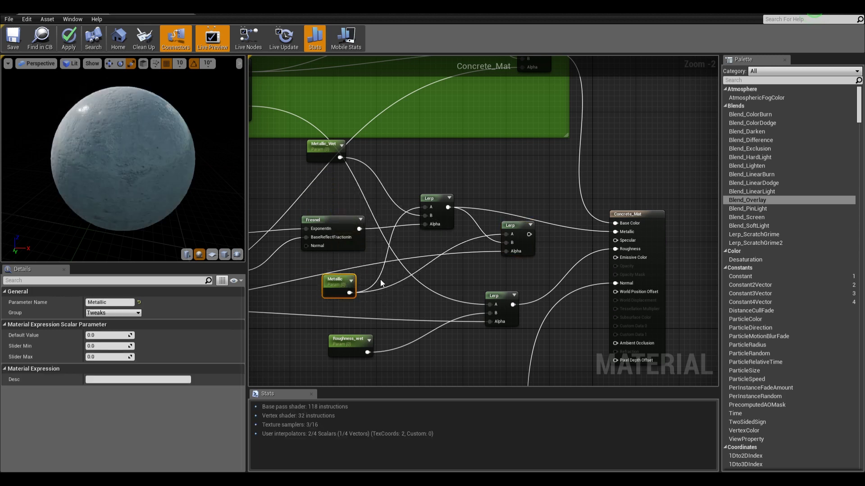
{"action": "right_click_drag", "start_coordinate": [383, 296], "coordinate": [417, 284]}
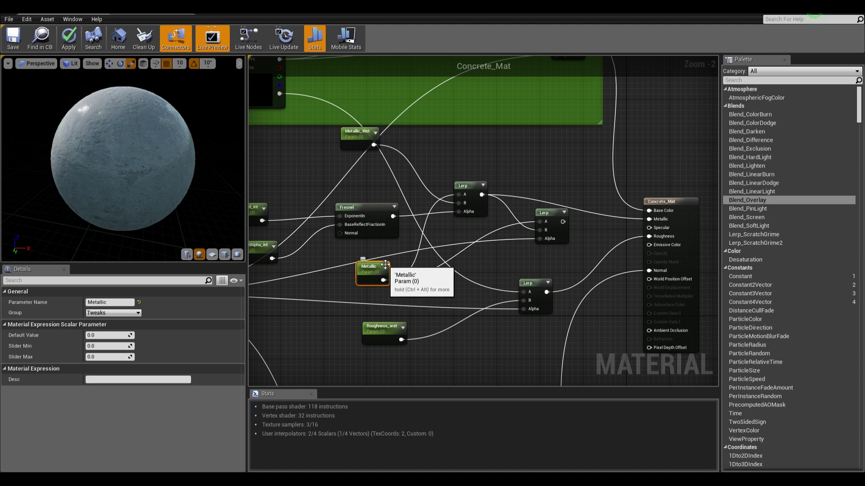
{"action": "left_click_drag", "start_coordinate": [381, 272], "coordinate": [368, 260]}
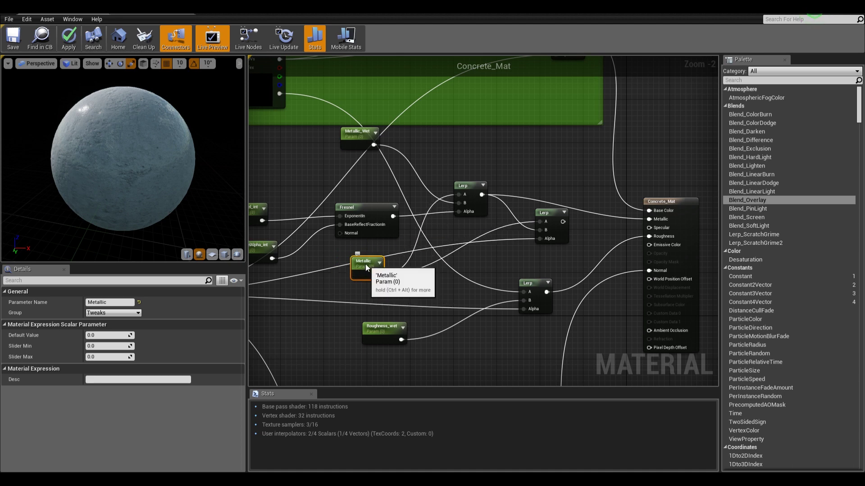
{"action": "mouse_move", "coordinate": [448, 270]}
{"action": "right_mouse_down"}
{"action": "mouse_move", "coordinate": [651, 207]}
{"action": "mouse_move", "coordinate": [616, 228]}
{"action": "mouse_move", "coordinate": [460, 271]}
{"action": "right_mouse_up"}
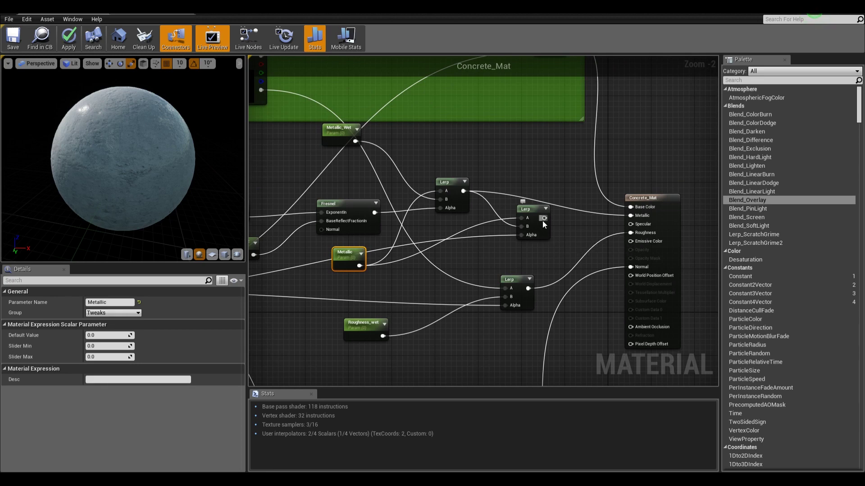
{"action": "left_click_drag", "start_coordinate": [544, 218], "coordinate": [630, 216]}
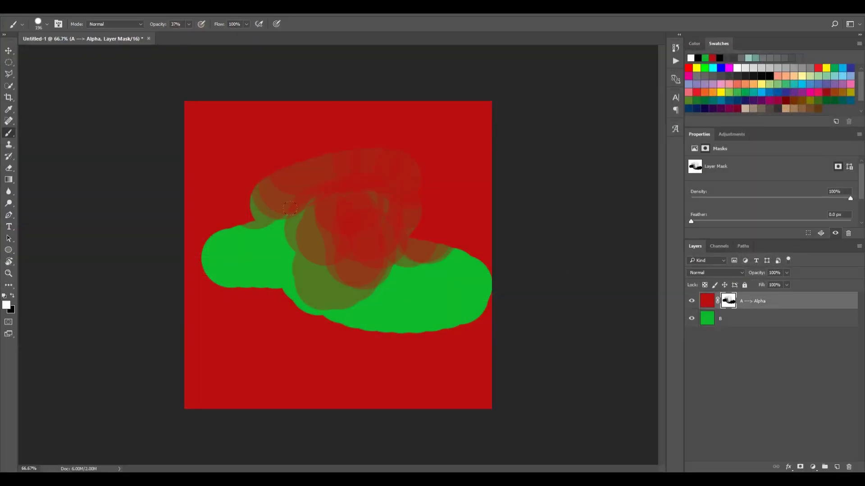
- In Photoshop, paint over the green areas on the red layer's mask, and return to the material editor
{"action": "mouse_move", "coordinate": [290, 208]}
{"action": "left_mouse_down"}
{"action": "mouse_move", "coordinate": [288, 252]}
{"action": "mouse_move", "coordinate": [248, 242]}
{"action": "left_mouse_up"}
{"action": "mouse_move", "coordinate": [309, 275]}
{"action": "left_mouse_down"}
{"action": "mouse_move", "coordinate": [417, 289]}
{"action": "mouse_move", "coordinate": [380, 252]}
{"action": "left_mouse_up"}
{"action": "key", "text": "alt+Tab"}
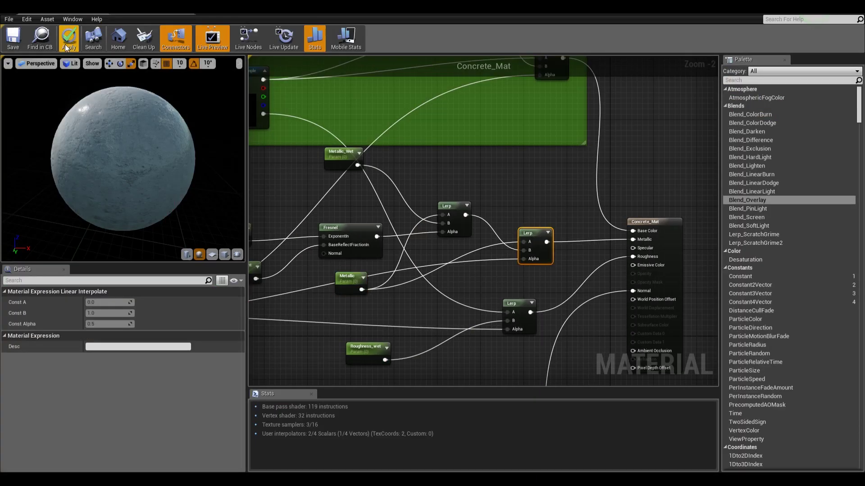
- Apply the material changes, put the material editor out of the way and examine the wet areas on Plane_VTX in the level
{"action": "left_click", "coordinate": [67, 45]}
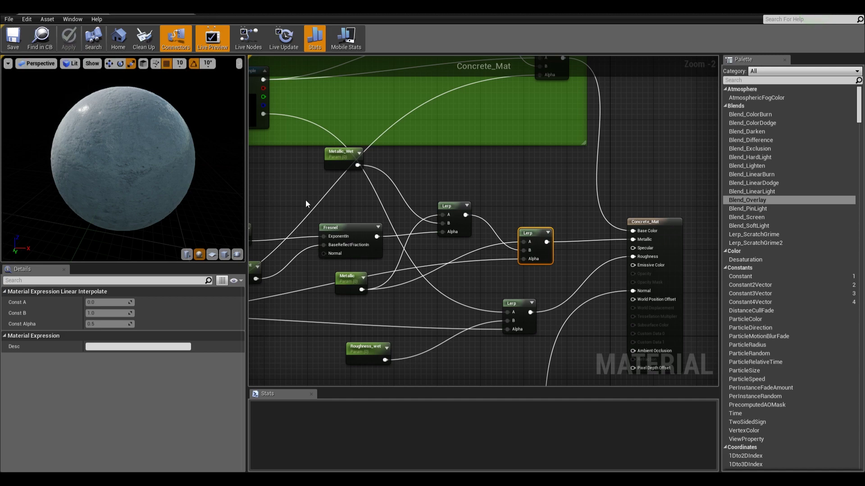
{"action": "right_click_drag", "start_coordinate": [361, 219], "coordinate": [498, 174]}
{"action": "left_click", "coordinate": [369, 207]}
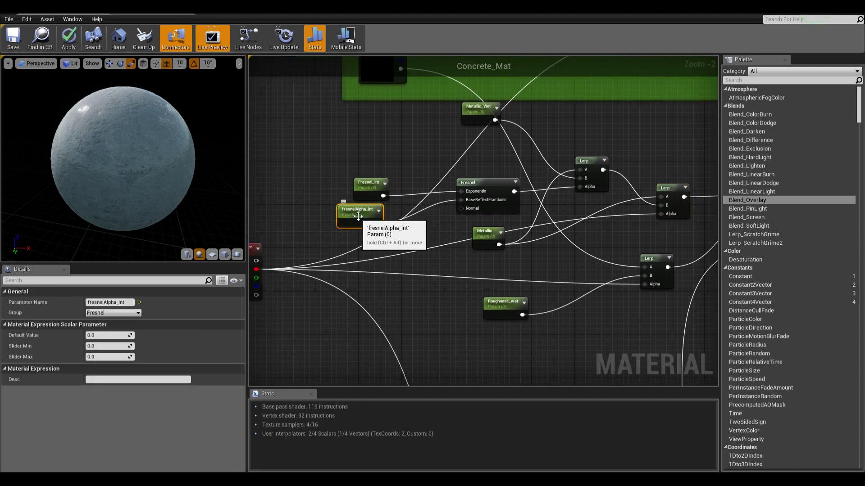
{"action": "left_click_drag", "start_coordinate": [382, 12], "coordinate": [645, 86]}
{"action": "right_click_drag", "start_coordinate": [383, 185], "coordinate": [315, 200]}
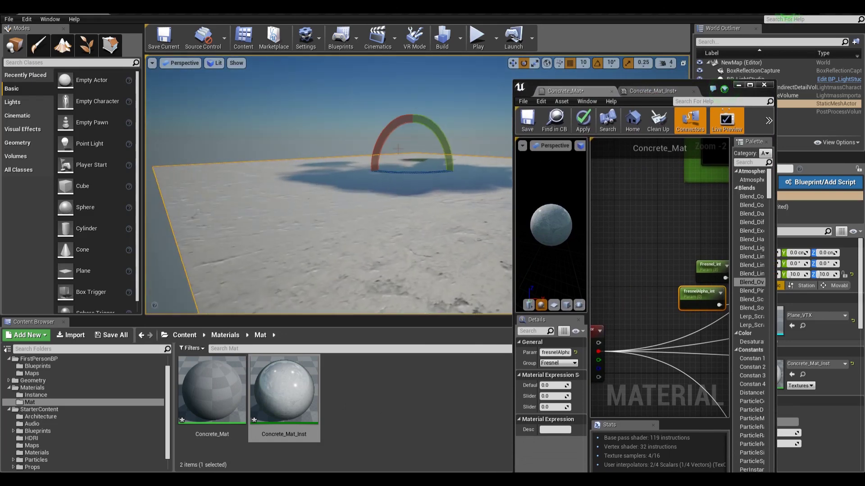
{"action": "left_click", "coordinate": [739, 85]}
{"action": "right_click_drag", "start_coordinate": [645, 126], "coordinate": [617, 198]}
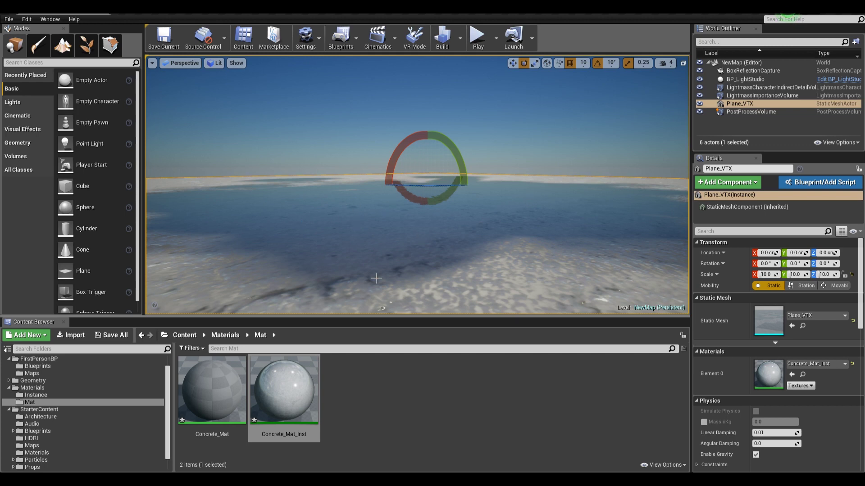
- Reopen the material editor maximized and move the Vertex Color node further left, away from the Fresnel parameters
{"action": "key", "text": "alt+Tab"}
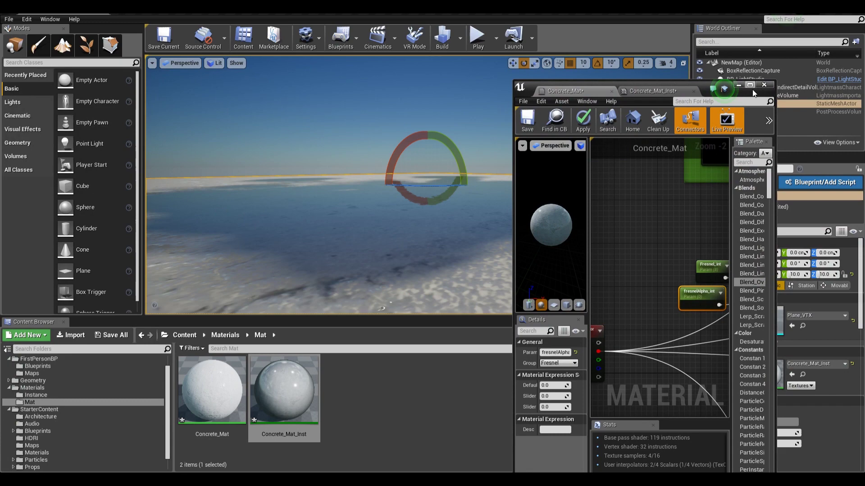
{"action": "left_click", "coordinate": [750, 86]}
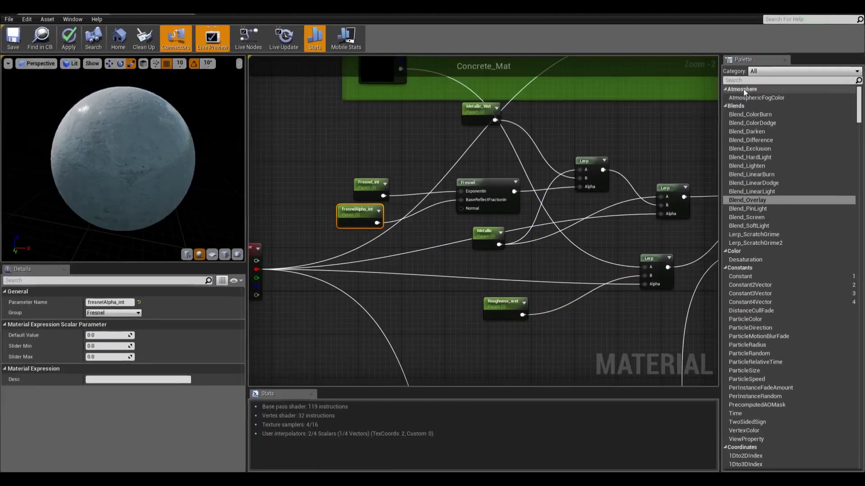
{"action": "scroll", "coordinate": [473, 210], "scroll_direction": "down", "scroll_amount": 2}
{"action": "right_click_drag", "start_coordinate": [473, 209], "coordinate": [471, 237]}
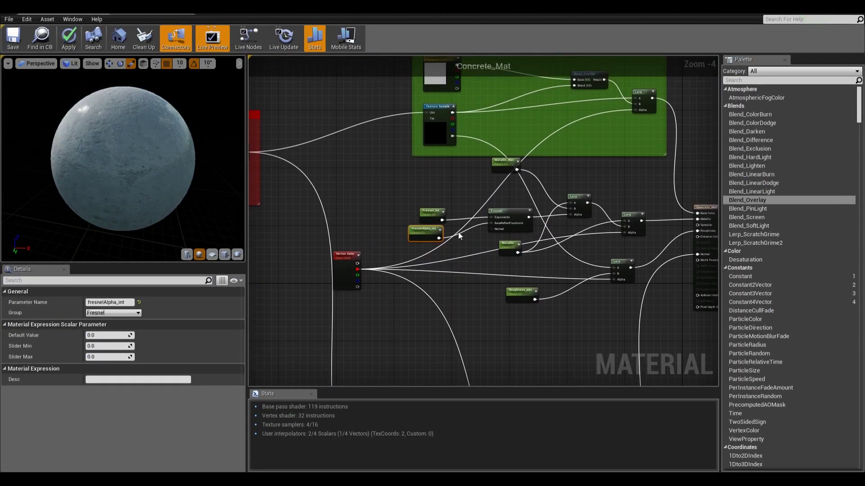
{"action": "scroll", "coordinate": [573, 123], "scroll_direction": "down", "scroll_amount": 5}
{"action": "right_click_drag", "start_coordinate": [437, 193], "coordinate": [482, 164]}
{"action": "scroll", "coordinate": [464, 180], "scroll_direction": "up", "scroll_amount": 5}
{"action": "scroll", "coordinate": [465, 180], "scroll_direction": "up", "scroll_amount": 3}
{"action": "right_click_drag", "start_coordinate": [544, 221], "coordinate": [594, 176]}
{"action": "scroll", "coordinate": [595, 176], "scroll_direction": "down", "scroll_amount": 3}
{"action": "left_click_drag", "start_coordinate": [517, 207], "coordinate": [359, 212]}
{"action": "right_click_drag", "start_coordinate": [632, 209], "coordinate": [543, 219]}
{"action": "scroll", "coordinate": [543, 220], "scroll_direction": "up", "scroll_amount": 2}
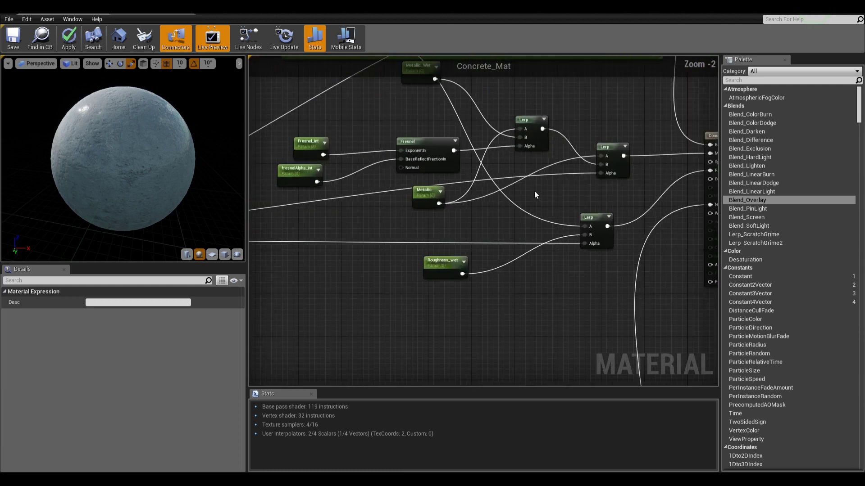
- Group Metallic_Wet with the Metallic parameter and place both above the Fresnel node
{"action": "right_click_drag", "start_coordinate": [534, 191], "coordinate": [560, 235]}
{"action": "left_click_drag", "start_coordinate": [454, 131], "coordinate": [448, 284]}
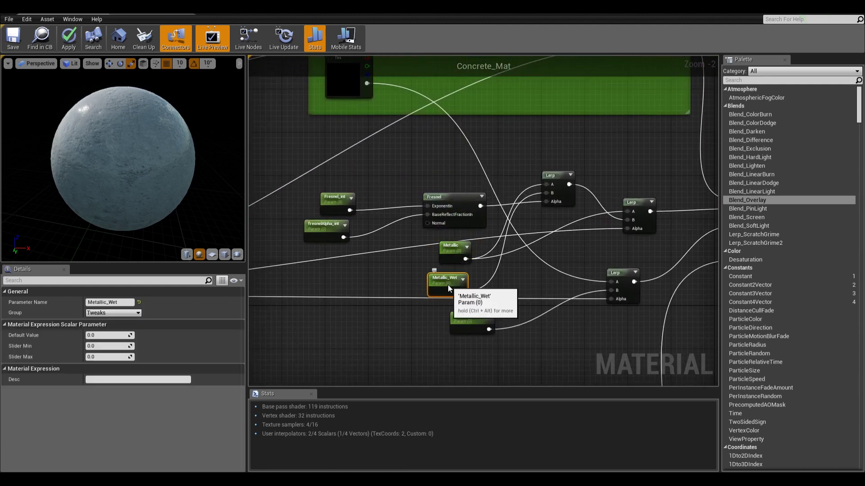
{"action": "mouse_move", "coordinate": [455, 205]}
{"action": "left_mouse_down"}
{"action": "mouse_move", "coordinate": [455, 166]}
{"action": "mouse_move", "coordinate": [454, 204]}
{"action": "left_mouse_up"}
{"action": "right_click_drag", "start_coordinate": [517, 273], "coordinate": [554, 272]}
{"action": "left_click_drag", "start_coordinate": [476, 279], "coordinate": [477, 281]}
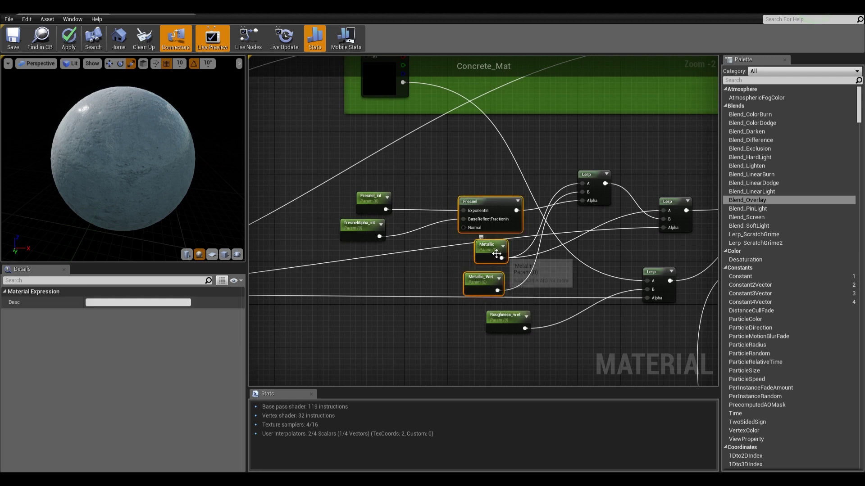
{"action": "left_click_drag", "start_coordinate": [489, 249], "coordinate": [461, 135]}
- Lower the Fresnel-driven Lerp level with the Fresnel node and shift Roughness_wet with its Lerp down and left
{"action": "left_click", "coordinate": [588, 212]}
{"action": "right_click_drag", "start_coordinate": [588, 212], "coordinate": [498, 134]}
{"action": "left_click", "coordinate": [568, 194]}
{"action": "left_click", "coordinate": [415, 236], "text": "ctrl"}
{"action": "left_click_drag", "start_coordinate": [570, 195], "coordinate": [550, 219]}
{"action": "right_click_drag", "start_coordinate": [436, 206], "coordinate": [453, 301]}
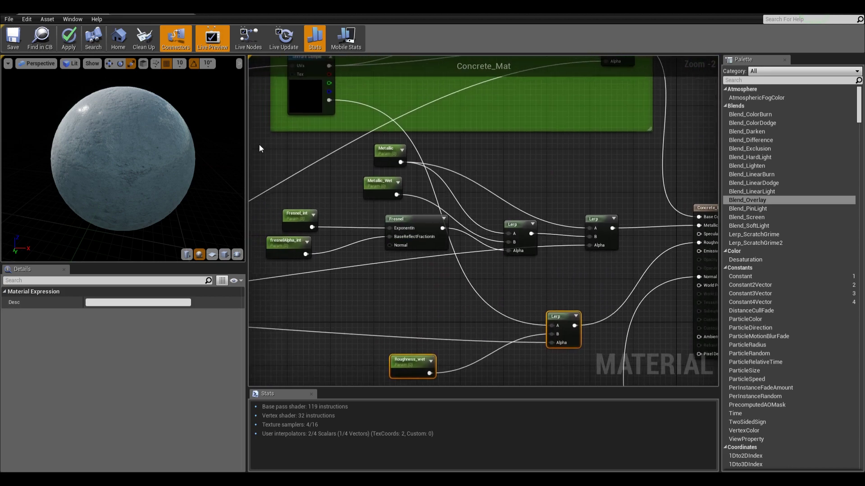
- Enclose the metallic and Fresnel parameters, the Fresnel node and their two Lerps in a comment titled Water_Reflection
{"action": "left_click_drag", "start_coordinate": [259, 149], "coordinate": [528, 258]}
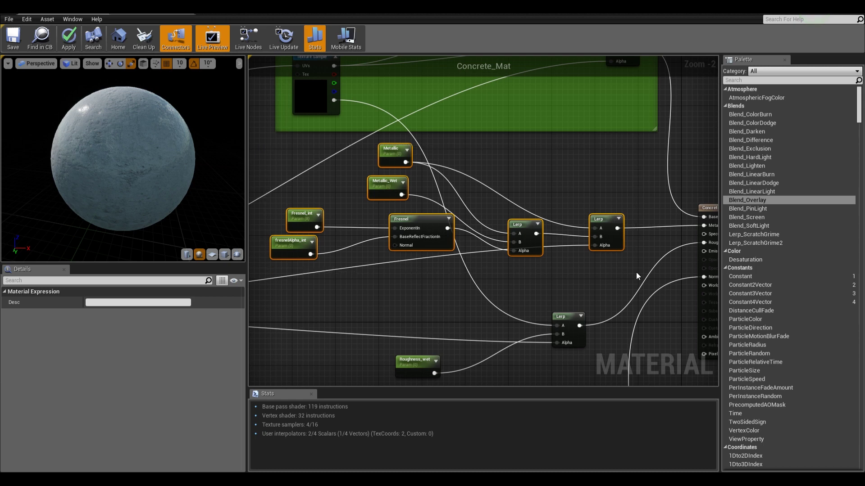
{"action": "key", "text": "c"}
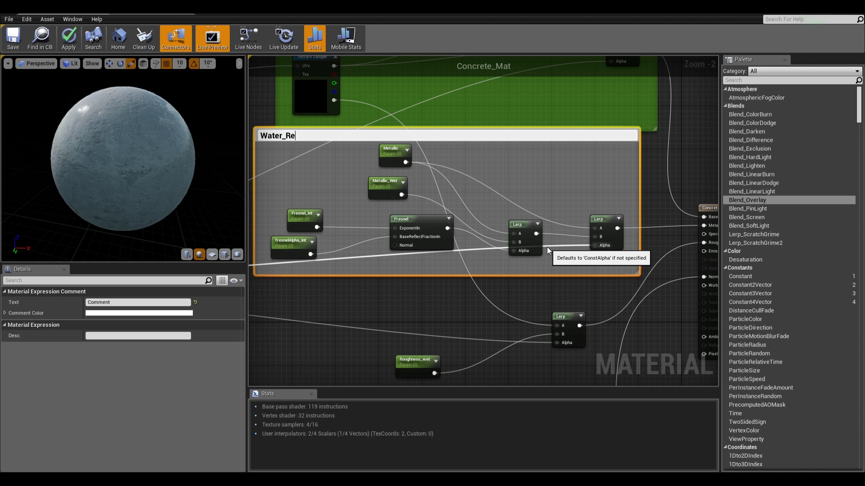
{"action": "type", "text": "Water_Reflection"}
{"action": "key", "text": "Return"}
- Move Vertex Color further left and line up the Water_Reflection, Color and Normals groups further from the material output node
{"action": "right_click_drag", "start_coordinate": [552, 180], "coordinate": [622, 172]}
{"action": "scroll", "coordinate": [602, 154], "scroll_direction": "down", "scroll_amount": 5}
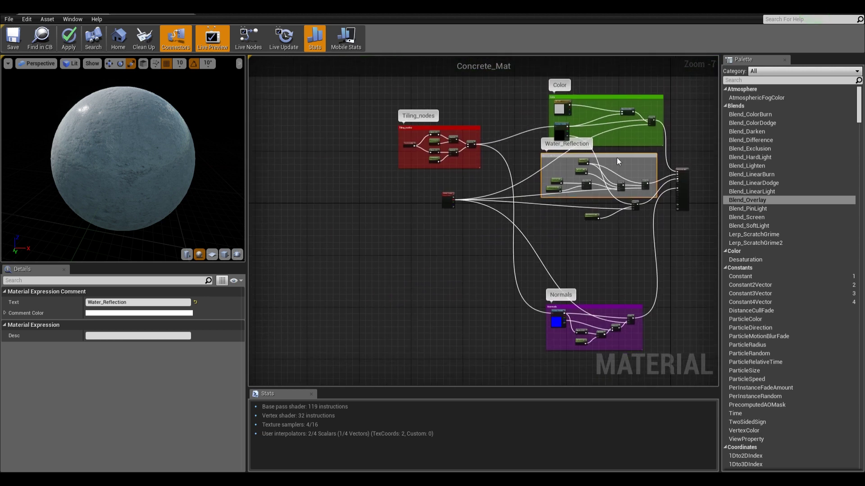
{"action": "left_click_drag", "start_coordinate": [617, 161], "coordinate": [590, 166]}
{"action": "left_click_drag", "start_coordinate": [448, 205], "coordinate": [316, 223]}
{"action": "mouse_move", "coordinate": [579, 161]}
{"action": "left_mouse_down"}
{"action": "mouse_move", "coordinate": [534, 186]}
{"action": "mouse_move", "coordinate": [475, 182]}
{"action": "mouse_move", "coordinate": [482, 191]}
{"action": "mouse_move", "coordinate": [577, 160]}
{"action": "left_mouse_up"}
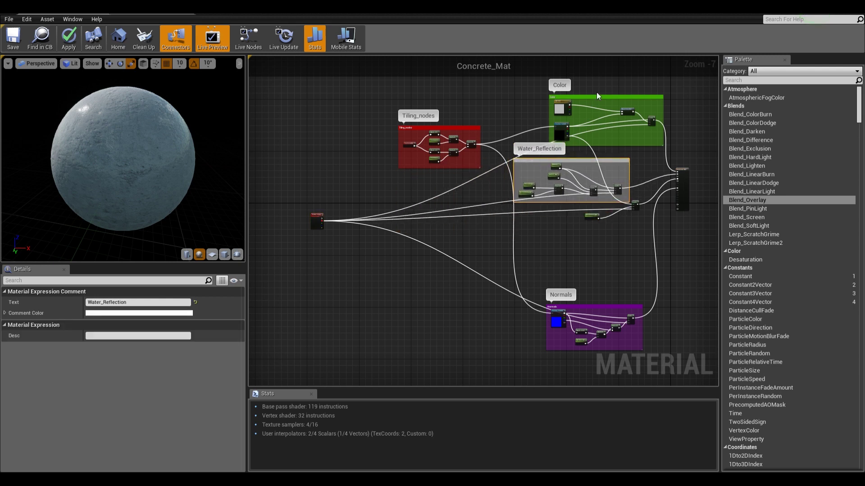
{"action": "left_click_drag", "start_coordinate": [588, 101], "coordinate": [552, 94]}
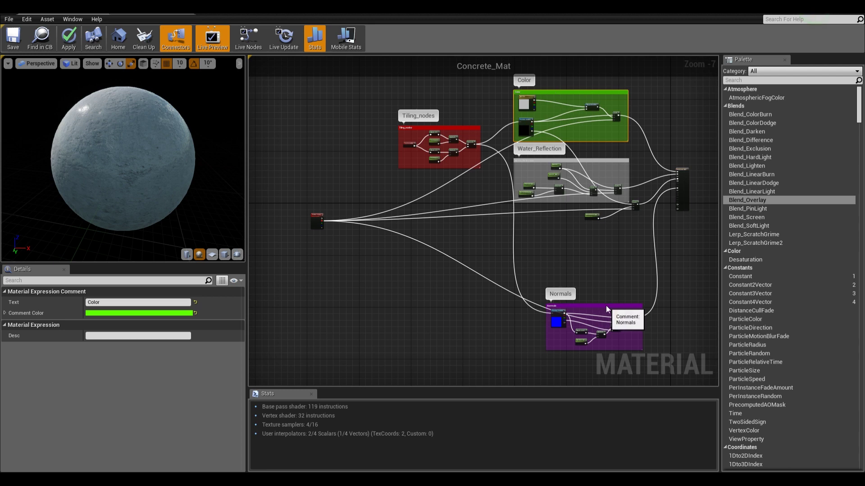
{"action": "left_click_drag", "start_coordinate": [606, 306], "coordinate": [576, 301]}
- Move Roughness_wet and its Lerp together into the empty space well below the Water_Reflection group
{"action": "scroll", "coordinate": [609, 257], "scroll_direction": "up", "scroll_amount": 1}
{"action": "right_click_drag", "start_coordinate": [609, 257], "coordinate": [595, 363]}
{"action": "scroll", "coordinate": [514, 297], "scroll_direction": "up", "scroll_amount": 2}
{"action": "left_click_drag", "start_coordinate": [568, 324], "coordinate": [539, 294]}
{"action": "right_click_drag", "start_coordinate": [572, 337], "coordinate": [476, 233]}
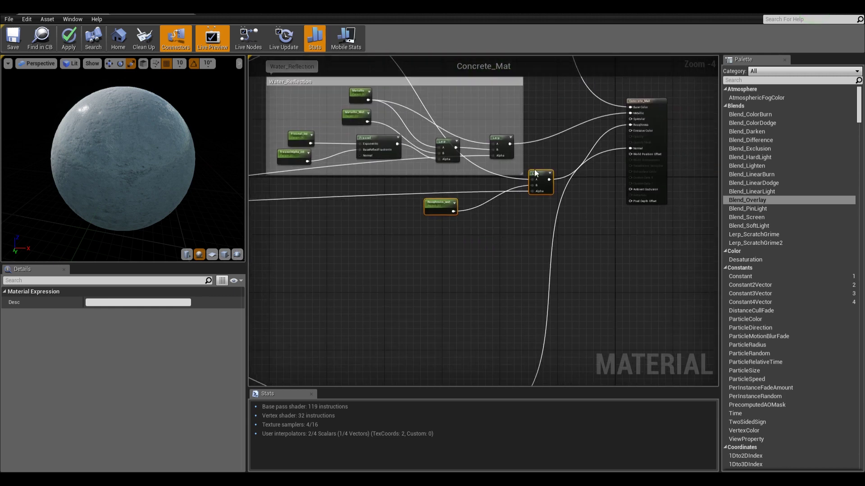
{"action": "left_click_drag", "start_coordinate": [541, 177], "coordinate": [526, 283]}
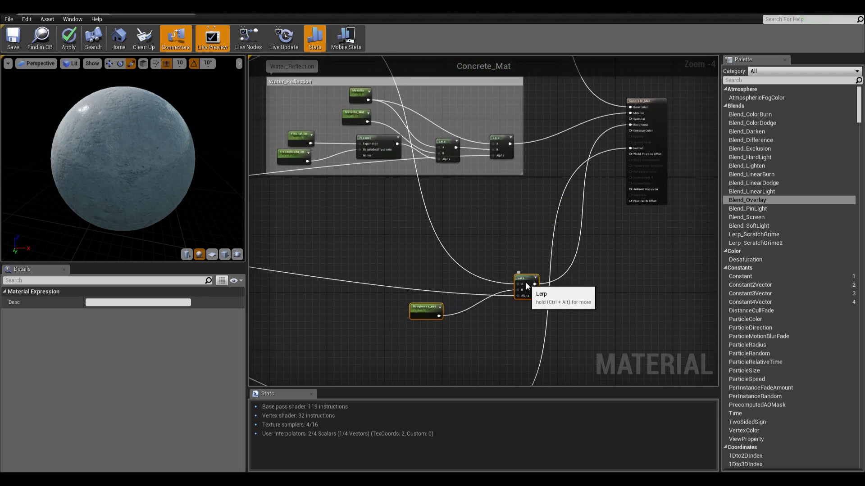
- Stack the four parameters along the Water_Reflection group's left edge and set its comment color to blue, hex sRGB 00B4FFFF
{"action": "right_click_drag", "start_coordinate": [509, 229], "coordinate": [583, 282]}
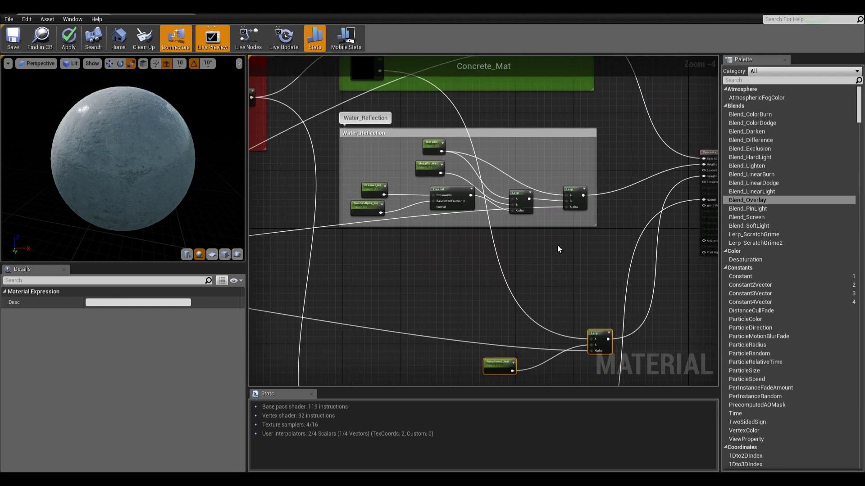
{"action": "left_click", "coordinate": [565, 215]}
{"action": "left_click", "coordinate": [225, 313]}
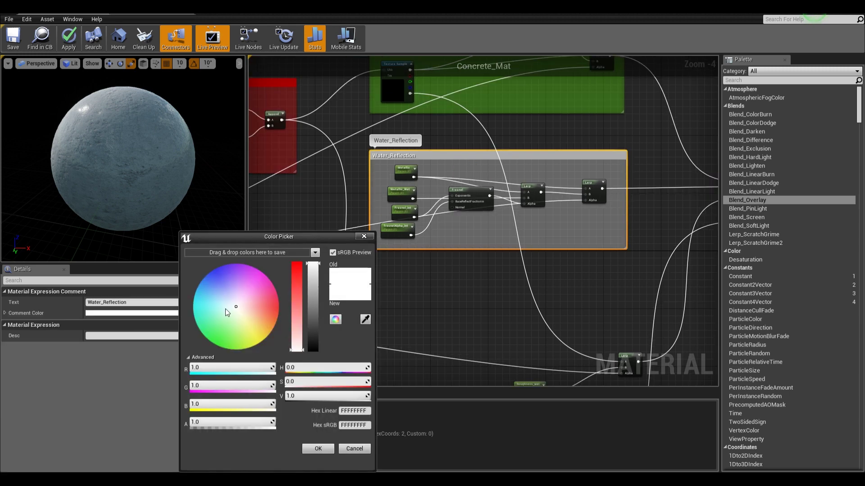
{"action": "left_click_drag", "start_coordinate": [225, 309], "coordinate": [185, 275]}
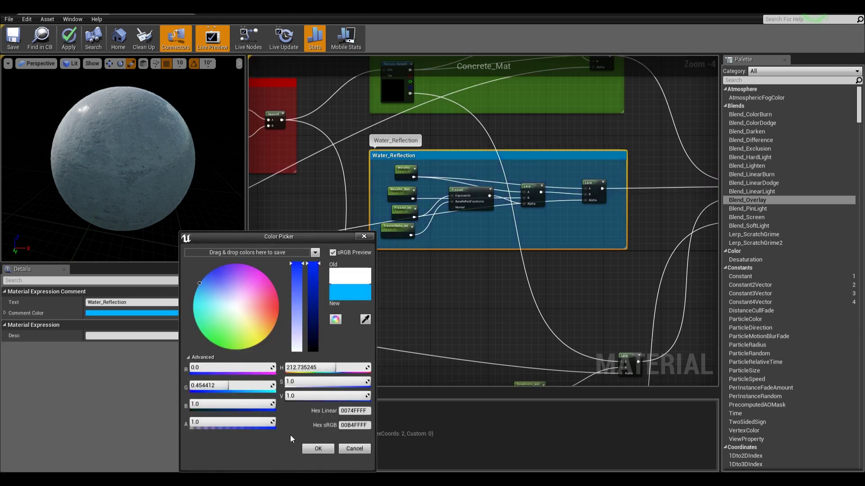
{"action": "left_click", "coordinate": [318, 449]}
- Move Roughness_wet and its Lerp closer to the Normals group and lower the Water_Reflection group away from the Color group
{"action": "right_click_drag", "start_coordinate": [423, 330], "coordinate": [480, 179]}
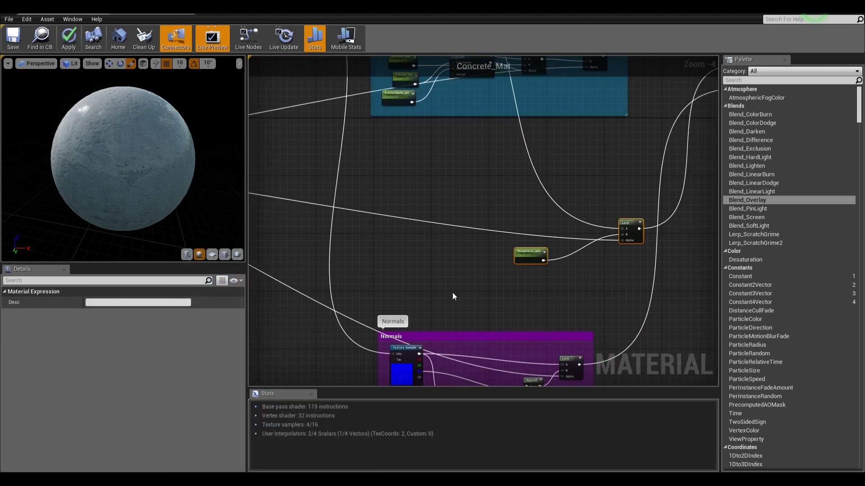
{"action": "left_click_drag", "start_coordinate": [631, 221], "coordinate": [576, 279]}
{"action": "left_click", "coordinate": [606, 196]}
{"action": "right_click_drag", "start_coordinate": [551, 66], "coordinate": [562, 207]}
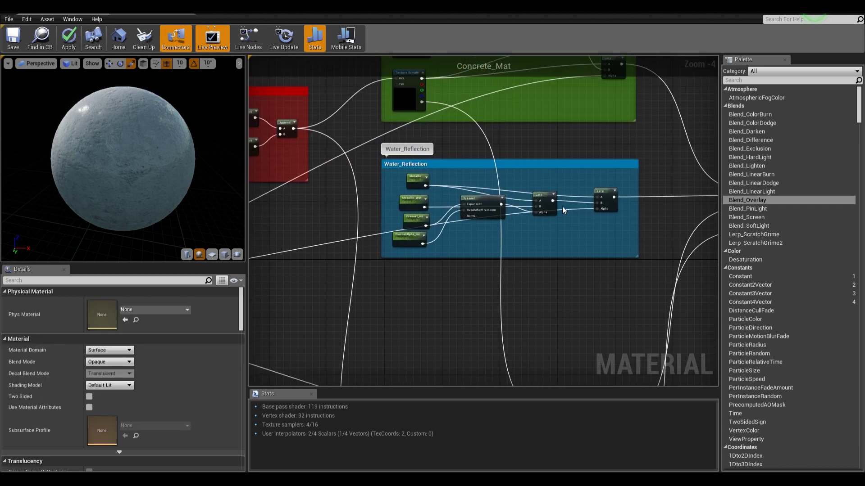
{"action": "left_click_drag", "start_coordinate": [523, 165], "coordinate": [523, 280]}
{"action": "left_click", "coordinate": [536, 291]}
{"action": "right_click_drag", "start_coordinate": [544, 203], "coordinate": [530, 327]}
- Lower the Fresnel node inside the Water_Reflection group to line it up with Fresnel_int and FresnelAlpha_int
{"action": "left_click", "coordinate": [390, 183]}
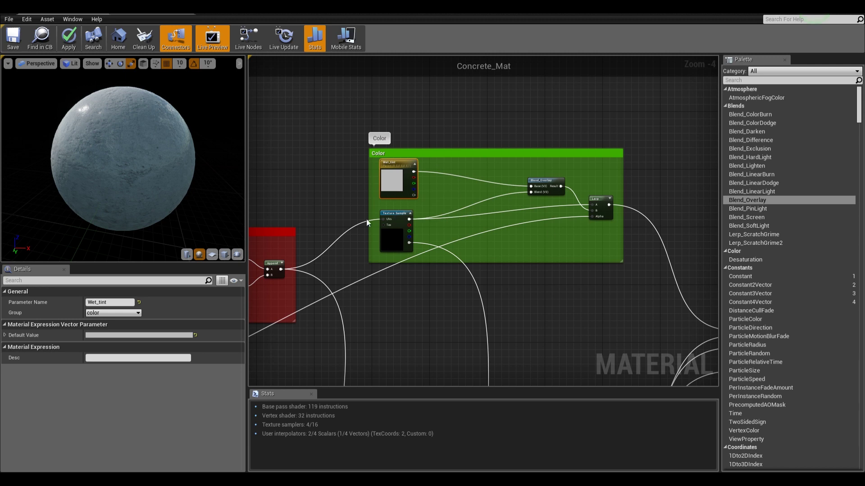
{"action": "right_click_drag", "start_coordinate": [423, 254], "coordinate": [503, 220]}
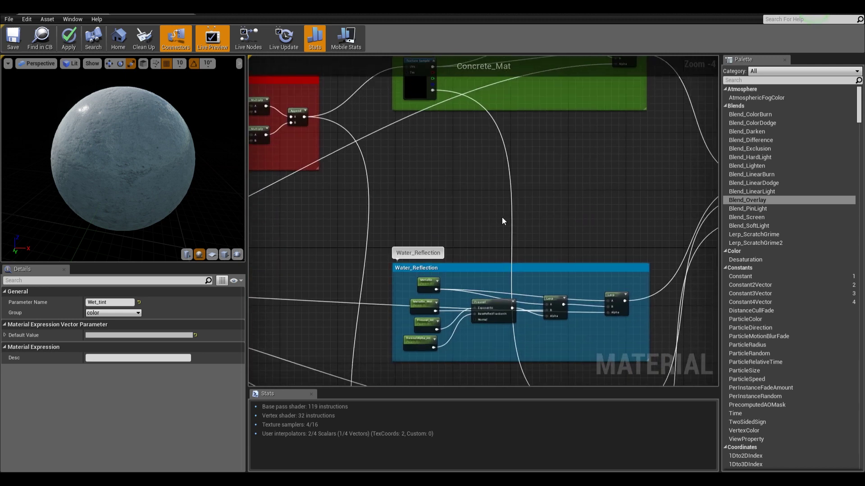
{"action": "right_click_drag", "start_coordinate": [568, 152], "coordinate": [548, 232]}
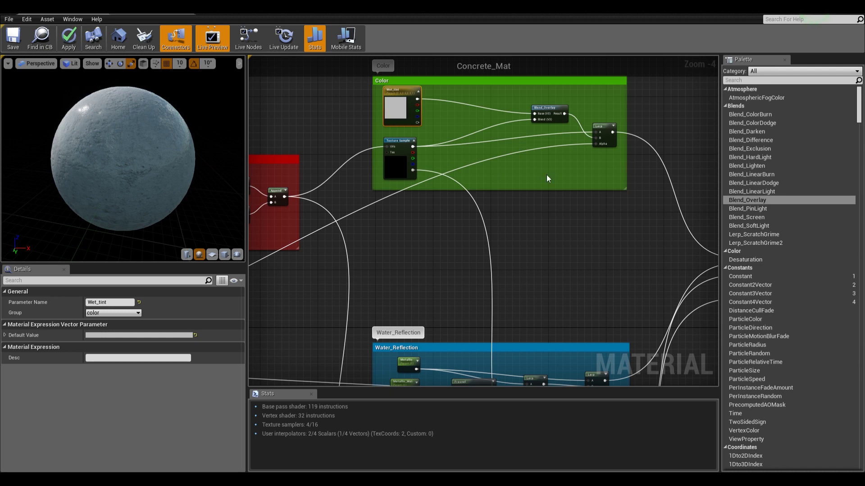
{"action": "right_click_drag", "start_coordinate": [550, 182], "coordinate": [536, 158]}
{"action": "scroll", "coordinate": [491, 242], "scroll_direction": "up", "scroll_amount": 2}
{"action": "left_click", "coordinate": [495, 241]}
{"action": "left_click_drag", "start_coordinate": [495, 241], "coordinate": [478, 280]}
{"action": "left_click_drag", "start_coordinate": [491, 331], "coordinate": [378, 283]}
{"action": "left_click", "coordinate": [531, 140]}
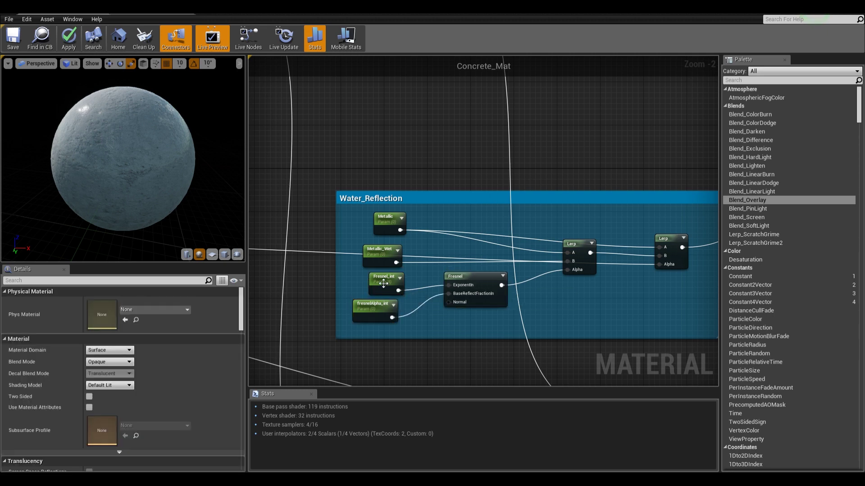
- Add a Lerp node below the Color group near the result node and connect the Color group's Lerp output to its B input
{"action": "left_click_drag", "start_coordinate": [501, 285], "coordinate": [621, 124]}
{"action": "left_click", "coordinate": [554, 125]}
{"action": "right_click_drag", "start_coordinate": [554, 125], "coordinate": [544, 342]}
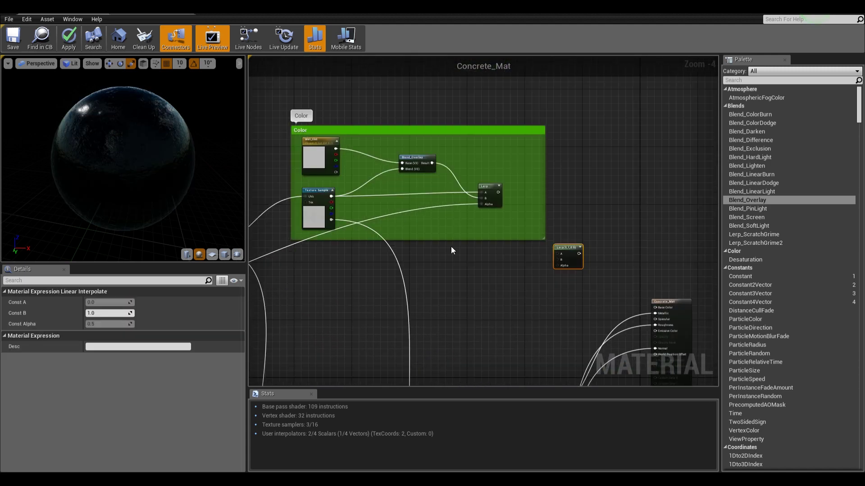
{"action": "right_click_drag", "start_coordinate": [450, 248], "coordinate": [450, 239]}
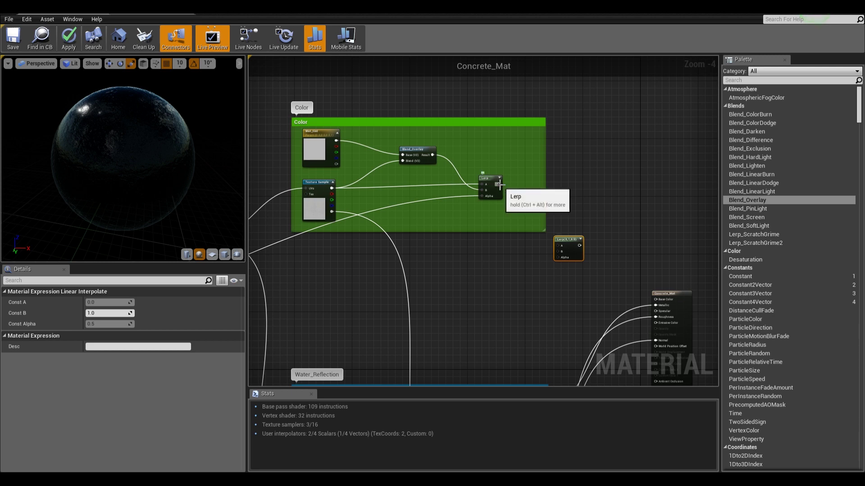
{"action": "left_click_drag", "start_coordinate": [500, 184], "coordinate": [520, 192]}
{"action": "left_click_drag", "start_coordinate": [546, 254], "coordinate": [560, 250]}
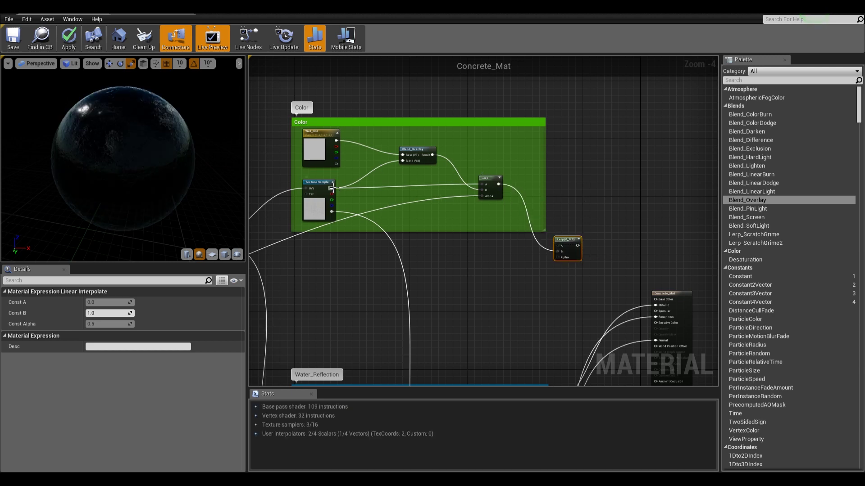
- Connect the concrete color Texture Sample's RGB output to the A input of the new Lerp outside the Color group
{"action": "left_click_drag", "start_coordinate": [331, 189], "coordinate": [428, 248]}
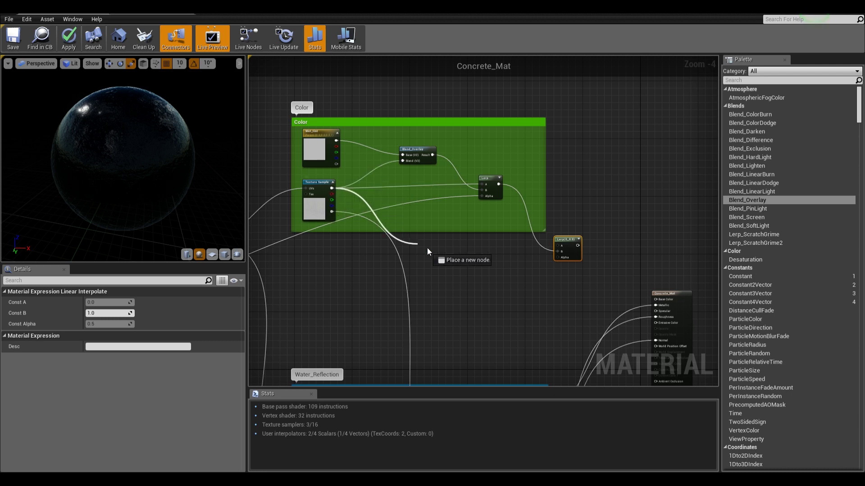
{"action": "left_click_drag", "start_coordinate": [498, 261], "coordinate": [502, 261]}
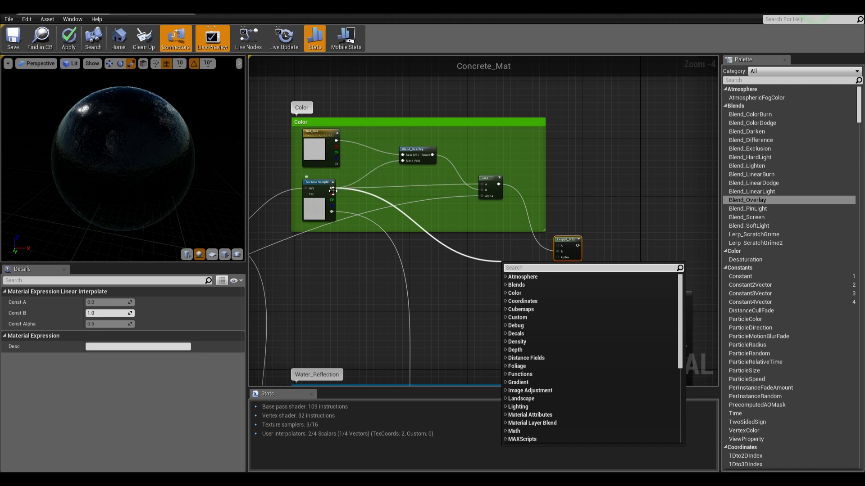
{"action": "left_click_drag", "start_coordinate": [333, 189], "coordinate": [507, 250]}
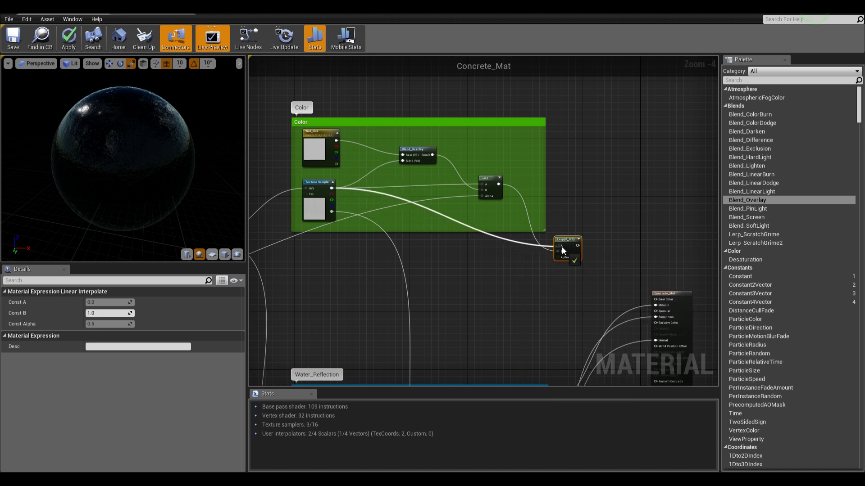
{"action": "left_click_drag", "start_coordinate": [561, 247], "coordinate": [561, 245]}
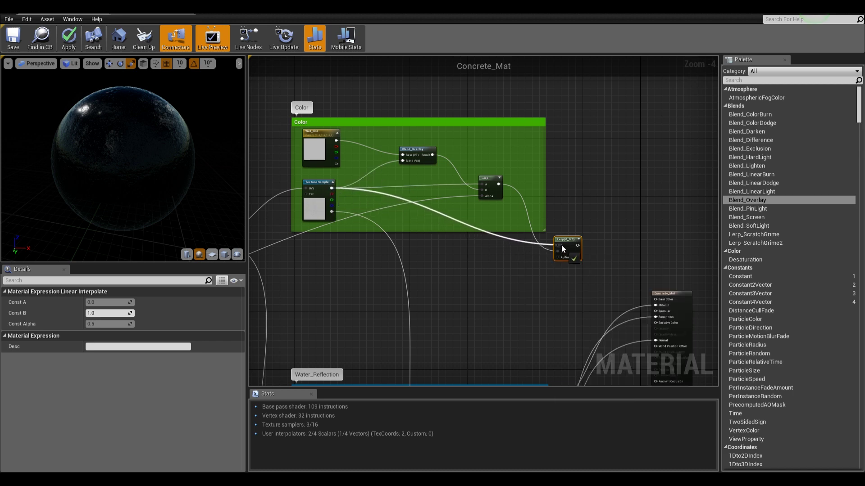
- Drive the new Lerp's Alpha with the Fresnel output, connect the Lerp to Base Color, and apply the material
{"action": "right_click_drag", "start_coordinate": [477, 328], "coordinate": [496, 195]}
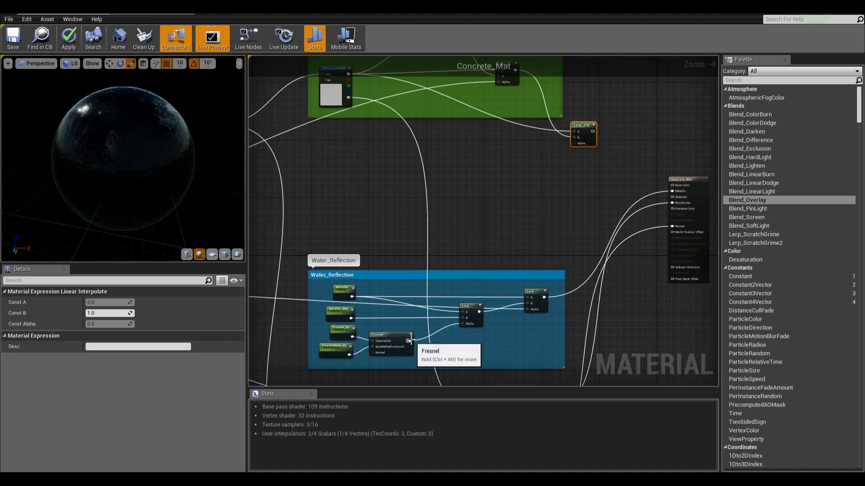
{"action": "left_click_drag", "start_coordinate": [409, 341], "coordinate": [672, 185]}
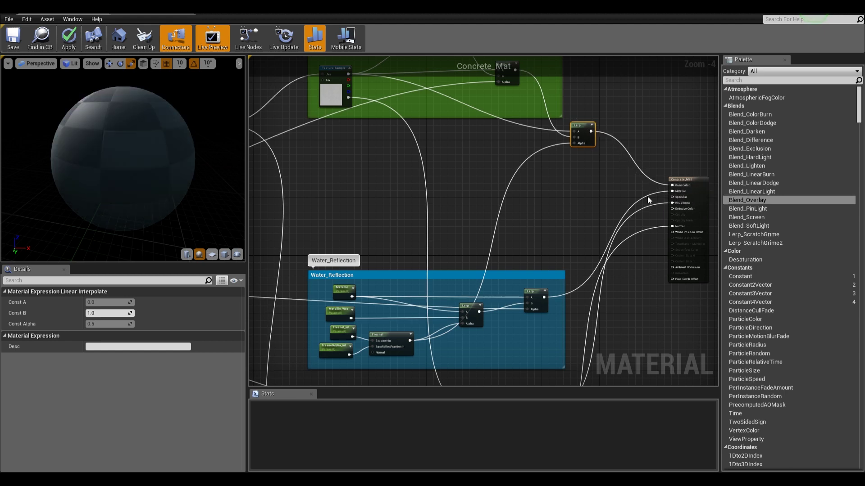
{"action": "left_click", "coordinate": [70, 40]}
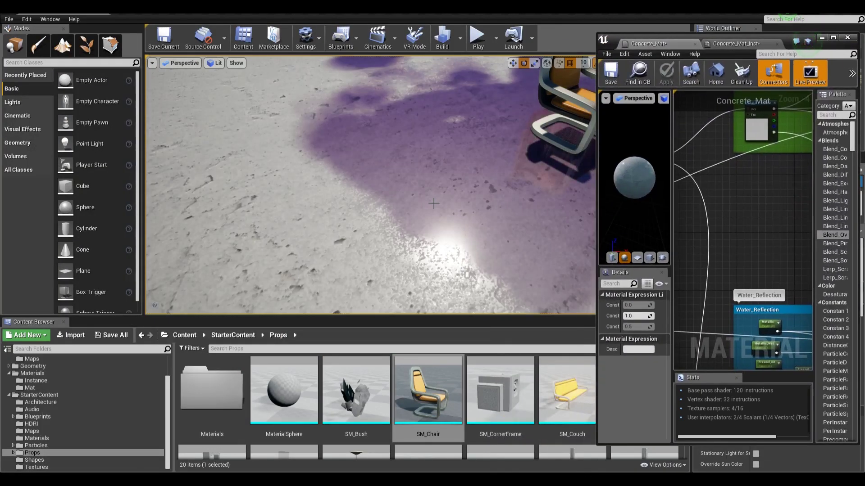
{"action": "right_click_drag", "start_coordinate": [433, 203], "coordinate": [472, 190]}
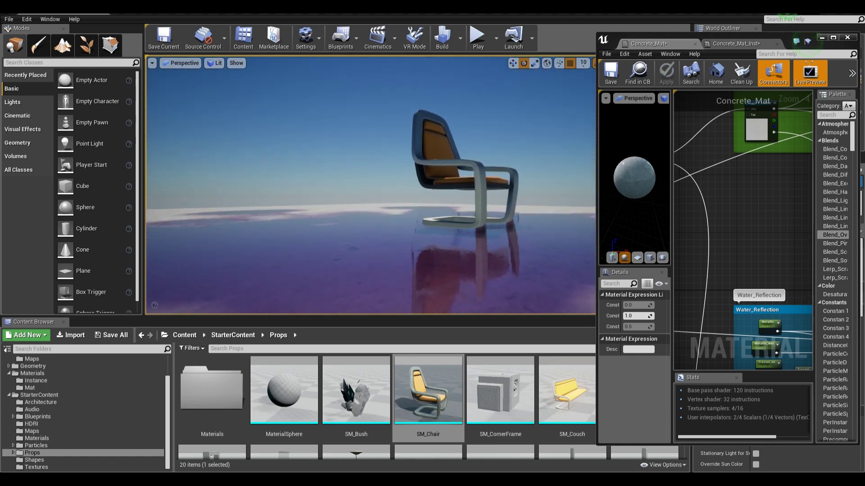
- Set Wet_tint in Concrete_Mat_Inst to bright green, hex sRGB 73FD81FF, and check the painted wet floor around the chair
{"action": "left_click_drag", "start_coordinate": [777, 36], "coordinate": [734, 25]}
{"action": "left_click", "coordinate": [708, 31]}
{"action": "left_click", "coordinate": [682, 145]}
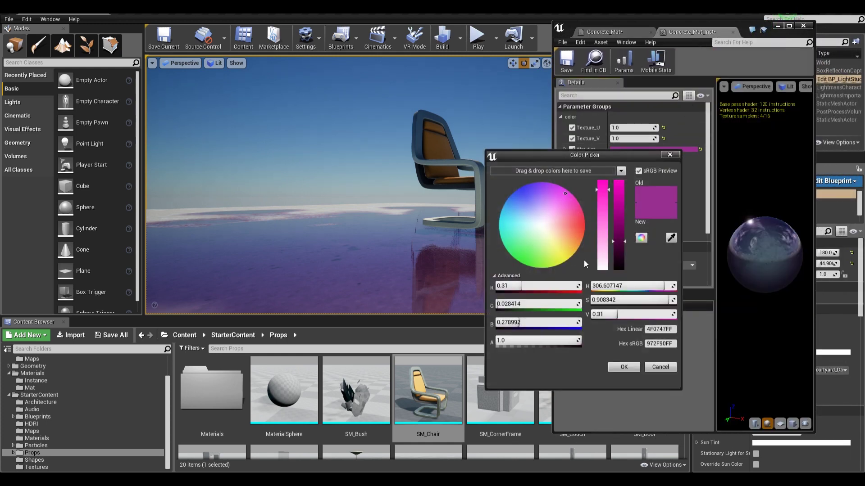
{"action": "mouse_move", "coordinate": [583, 261]}
{"action": "left_mouse_down"}
{"action": "mouse_move", "coordinate": [569, 229]}
{"action": "mouse_move", "coordinate": [588, 232]}
{"action": "mouse_move", "coordinate": [553, 232]}
{"action": "mouse_move", "coordinate": [522, 254]}
{"action": "left_mouse_up"}
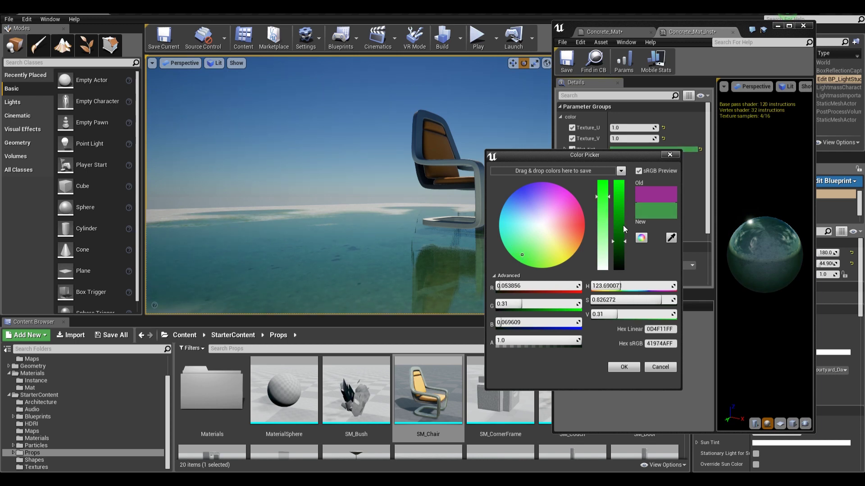
{"action": "left_click_drag", "start_coordinate": [625, 231], "coordinate": [628, 185]}
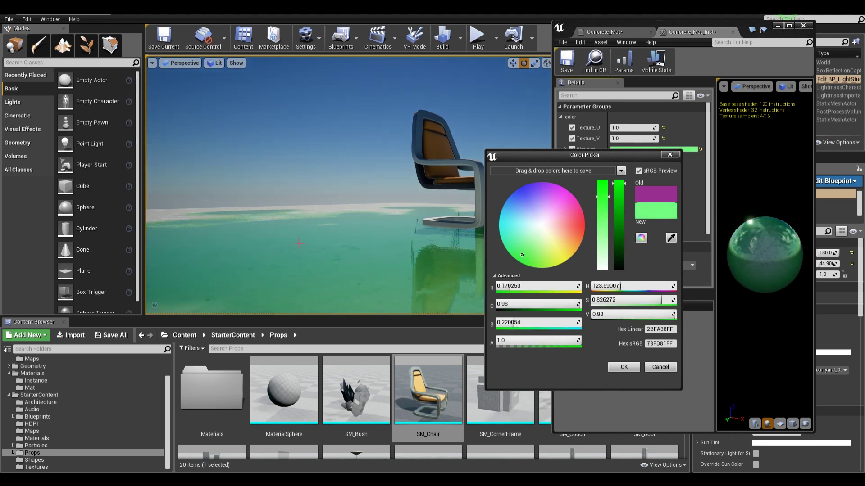
{"action": "right_click_drag", "start_coordinate": [299, 243], "coordinate": [300, 270]}
{"action": "key", "text": "s"}
{"action": "key", "text": "w"}
{"action": "key", "text": "s"}
{"action": "right_click_drag", "start_coordinate": [315, 185], "coordinate": [407, 137]}
{"action": "left_click", "coordinate": [626, 367]}
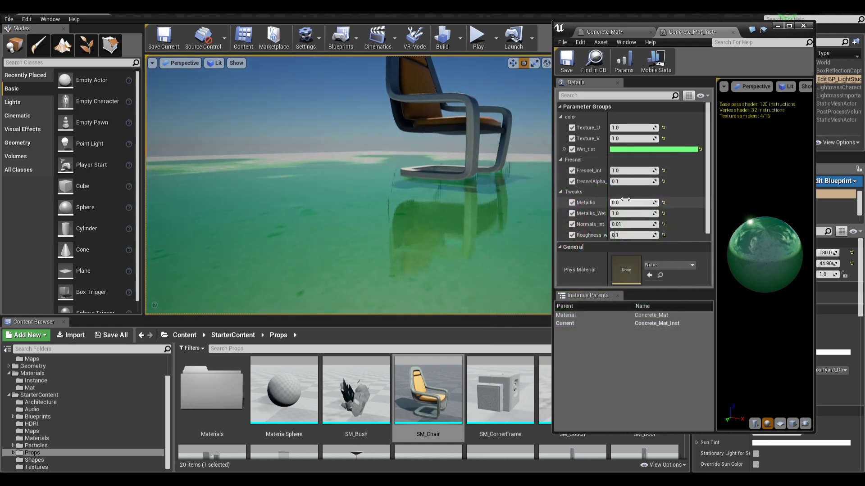
- Try fresnelAlpha_int at 0.2 in the instance and restore it to 0.1
{"action": "mouse_move", "coordinate": [477, 202]}
{"action": "right_mouse_down"}
{"action": "mouse_move", "coordinate": [495, 180]}
{"action": "mouse_move", "coordinate": [450, 207]}
{"action": "mouse_move", "coordinate": [455, 198]}
{"action": "mouse_move", "coordinate": [478, 221]}
{"action": "mouse_move", "coordinate": [478, 197]}
{"action": "mouse_move", "coordinate": [466, 201]}
{"action": "right_mouse_up"}
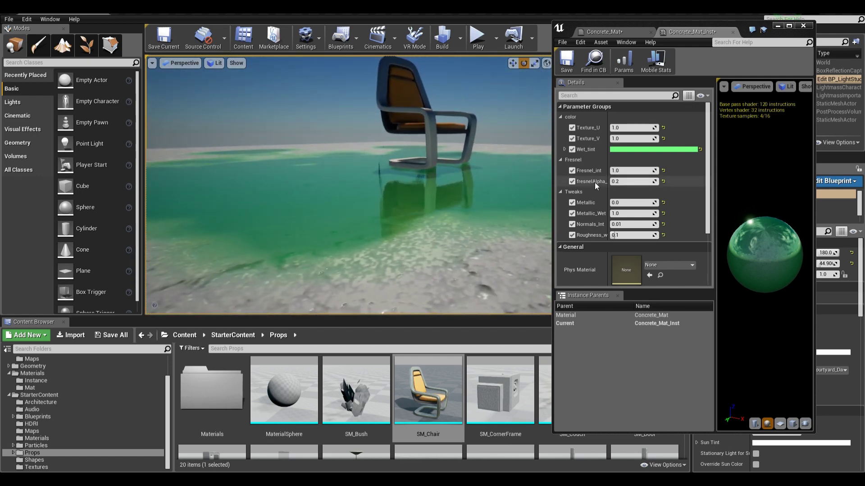
{"action": "left_click", "coordinate": [614, 181]}
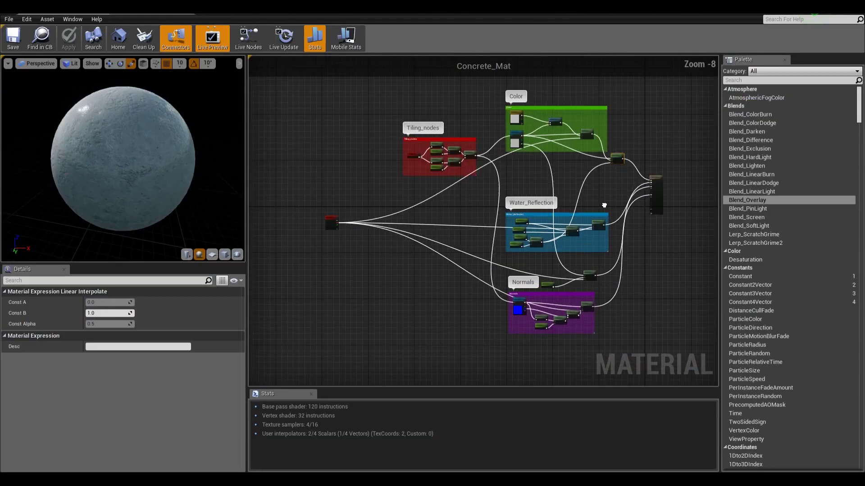
- Move the Water_Reflection group, Roughness_wet with its Lerp, and the Normals group up to stack closely beneath the Color group
{"action": "left_click_drag", "start_coordinate": [586, 215], "coordinate": [590, 173]}
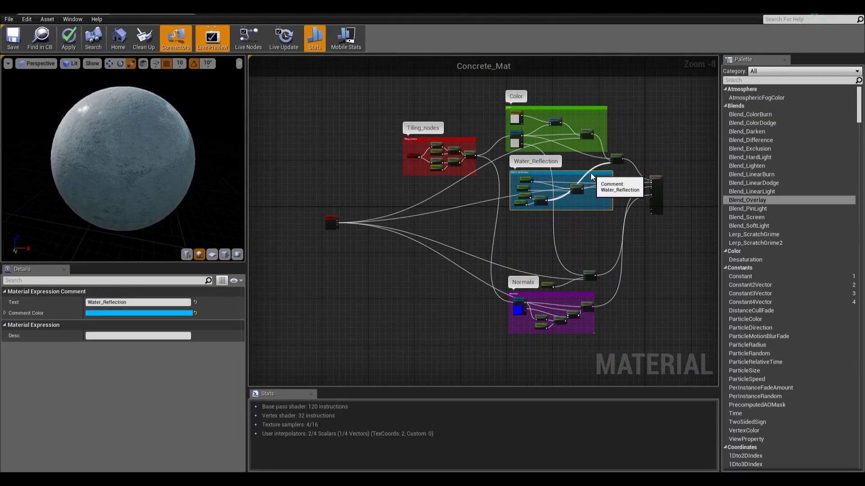
{"action": "left_click_drag", "start_coordinate": [589, 270], "coordinate": [603, 217]}
{"action": "left_click_drag", "start_coordinate": [584, 295], "coordinate": [584, 242]}
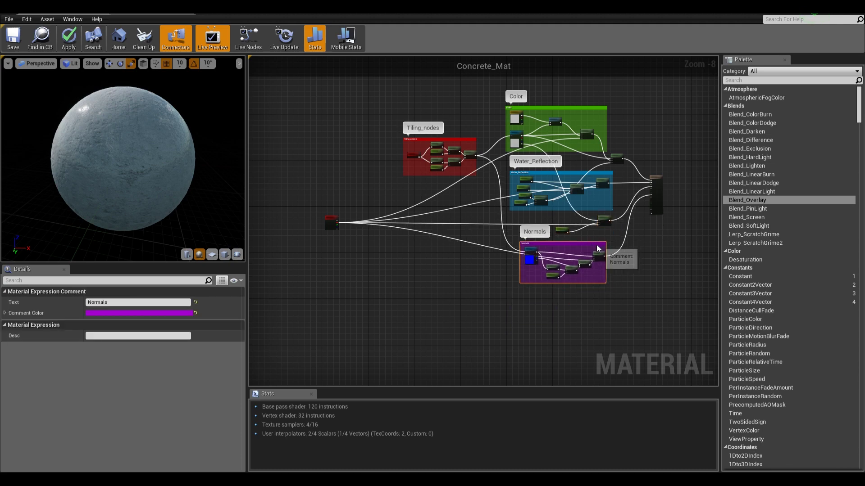
- Shift the Fresnel node inside the Water_Reflection group farther from its Fresnel_int and FresnelAlpha_int parameters
{"action": "scroll", "coordinate": [596, 203], "scroll_direction": "up", "scroll_amount": 5}
{"action": "right_click_drag", "start_coordinate": [460, 271], "coordinate": [514, 331]}
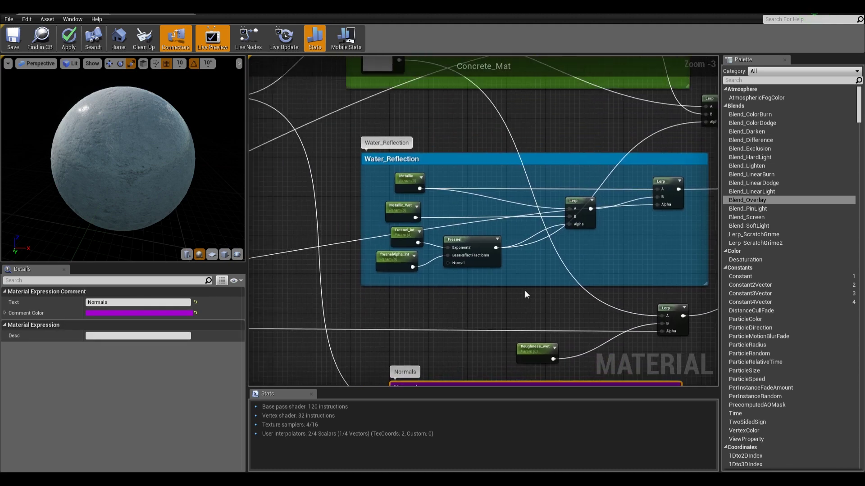
{"action": "left_click_drag", "start_coordinate": [475, 241], "coordinate": [501, 237]}
{"action": "right_click_drag", "start_coordinate": [467, 270], "coordinate": [552, 298]}
{"action": "left_click_drag", "start_coordinate": [593, 261], "coordinate": [617, 257]}
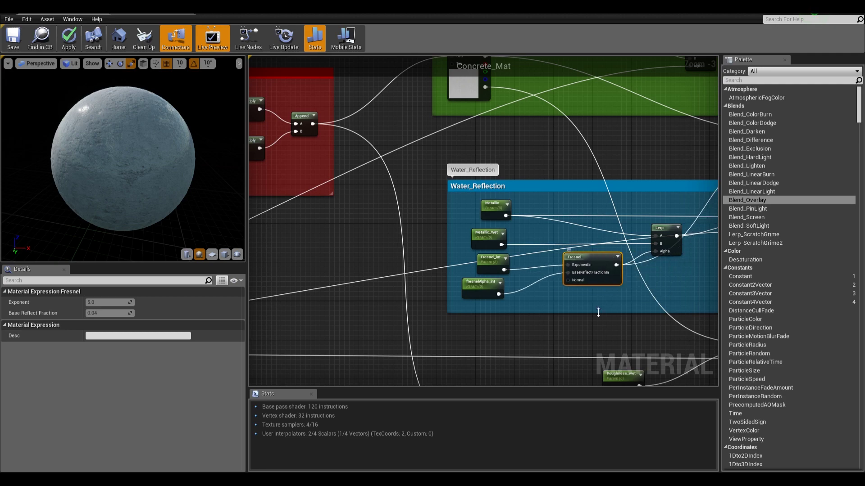
- Move the Vertex Color node closer to the comment groups, below and just left of the Tiling_nodes group
{"action": "scroll", "coordinate": [566, 212], "scroll_direction": "down", "scroll_amount": 5}
{"action": "scroll", "coordinate": [388, 182], "scroll_direction": "up", "scroll_amount": 5}
{"action": "right_click_drag", "start_coordinate": [421, 251], "coordinate": [363, 151]}
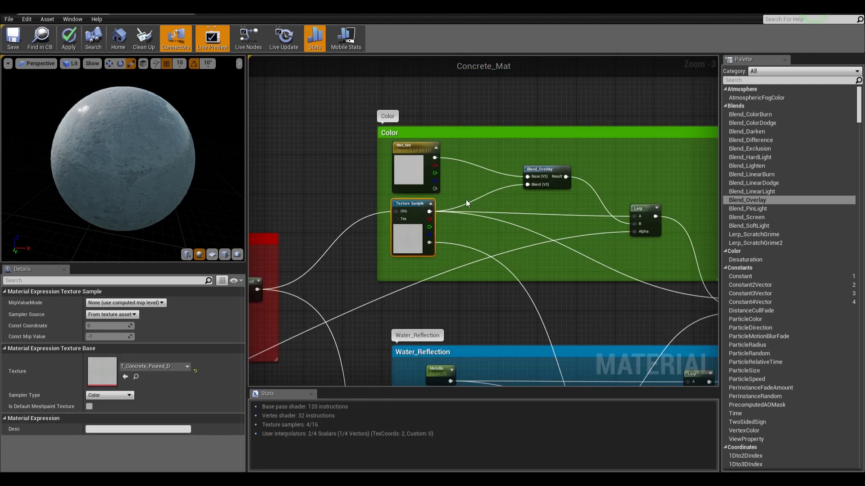
{"action": "right_click_drag", "start_coordinate": [464, 226], "coordinate": [587, 94]}
{"action": "scroll", "coordinate": [586, 95], "scroll_direction": "down", "scroll_amount": 2}
{"action": "right_click_drag", "start_coordinate": [405, 216], "coordinate": [554, 182]}
{"action": "left_click_drag", "start_coordinate": [357, 221], "coordinate": [459, 237]}
{"action": "scroll", "coordinate": [560, 222], "scroll_direction": "down", "scroll_amount": 2}
{"action": "right_click_drag", "start_coordinate": [560, 222], "coordinate": [349, 261]}
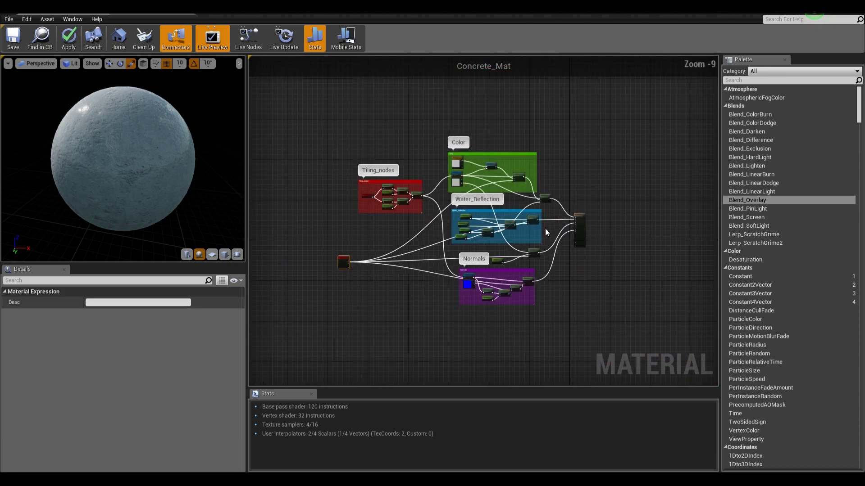
- Review the finished graph, examining the result node's connections and the Water_Reflection, Normals, Color and Tiling_nodes groups
{"action": "scroll", "coordinate": [557, 225], "scroll_direction": "up", "scroll_amount": 6}
{"action": "right_click_drag", "start_coordinate": [614, 245], "coordinate": [494, 243]}
{"action": "left_click", "coordinate": [565, 201]}
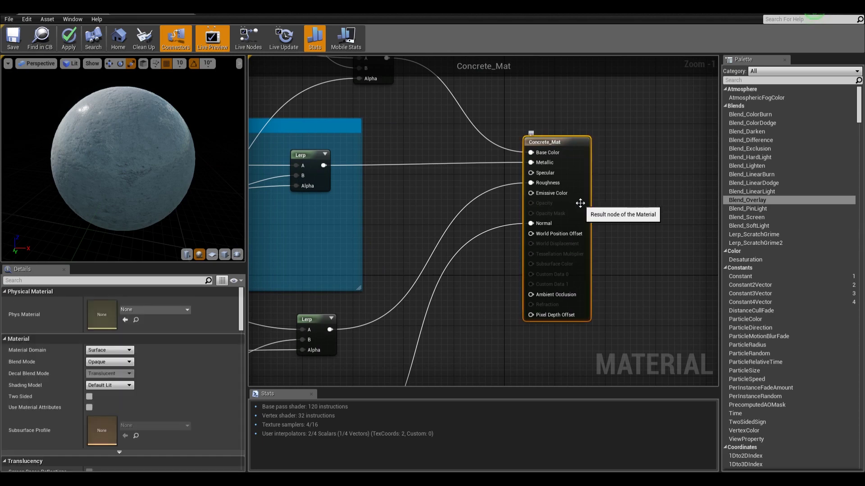
{"action": "right_click_drag", "start_coordinate": [366, 196], "coordinate": [574, 145]}
{"action": "scroll", "coordinate": [573, 145], "scroll_direction": "down", "scroll_amount": 2}
{"action": "right_click_drag", "start_coordinate": [442, 177], "coordinate": [501, 244]}
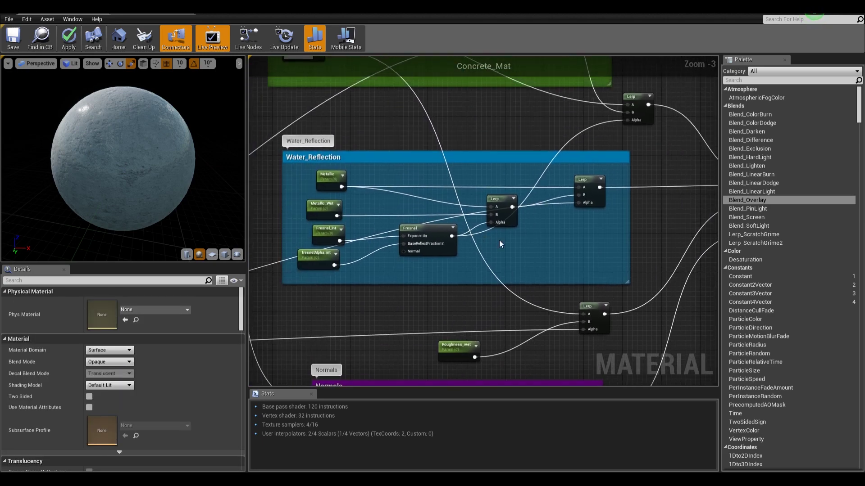
{"action": "right_click_drag", "start_coordinate": [624, 370], "coordinate": [651, 130]}
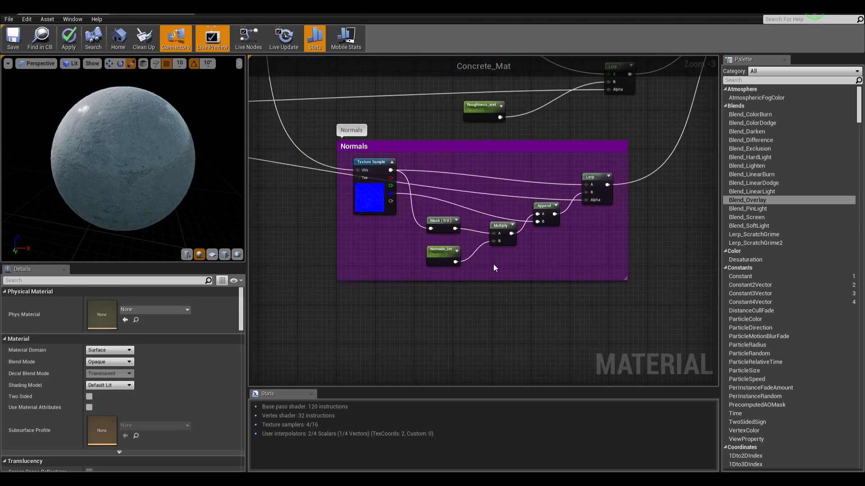
{"action": "right_click_drag", "start_coordinate": [561, 150], "coordinate": [554, 259]}
{"action": "right_click_drag", "start_coordinate": [446, 120], "coordinate": [441, 255]}
{"action": "right_click_drag", "start_coordinate": [573, 124], "coordinate": [612, 305]}
{"action": "right_click_drag", "start_coordinate": [372, 285], "coordinate": [607, 172]}
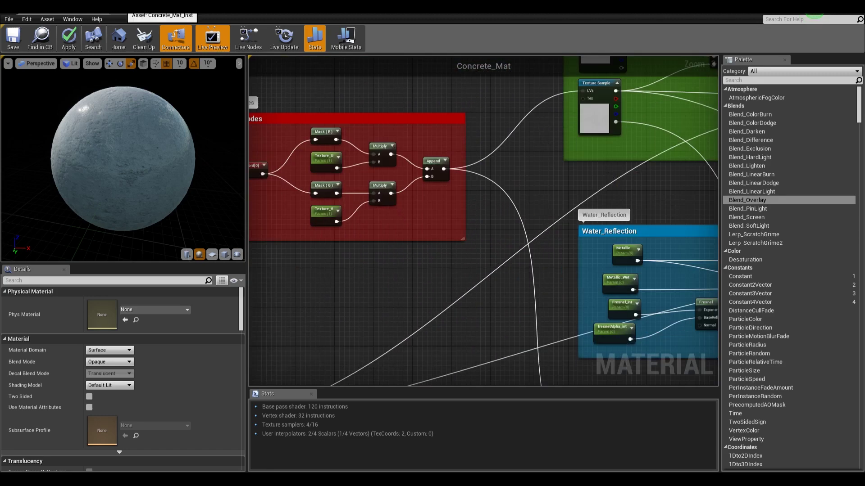
- Show Concrete_Mat_Inst beside the level viewport and widen its details area until the full parameter names fit
{"action": "left_click", "coordinate": [123, 9]}
{"action": "left_click_drag", "start_coordinate": [433, 6], "coordinate": [575, 27]}
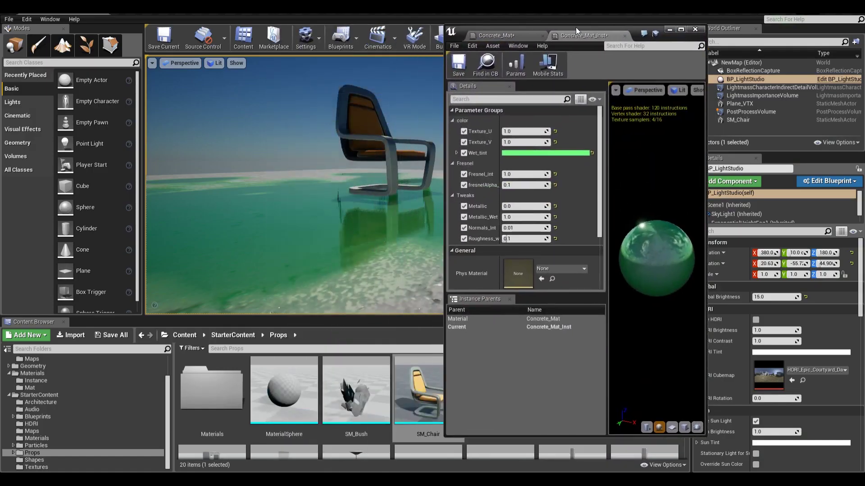
{"action": "scroll", "coordinate": [584, 192], "scroll_direction": "down", "scroll_amount": 5}
{"action": "scroll", "coordinate": [584, 191], "scroll_direction": "up", "scroll_amount": 4}
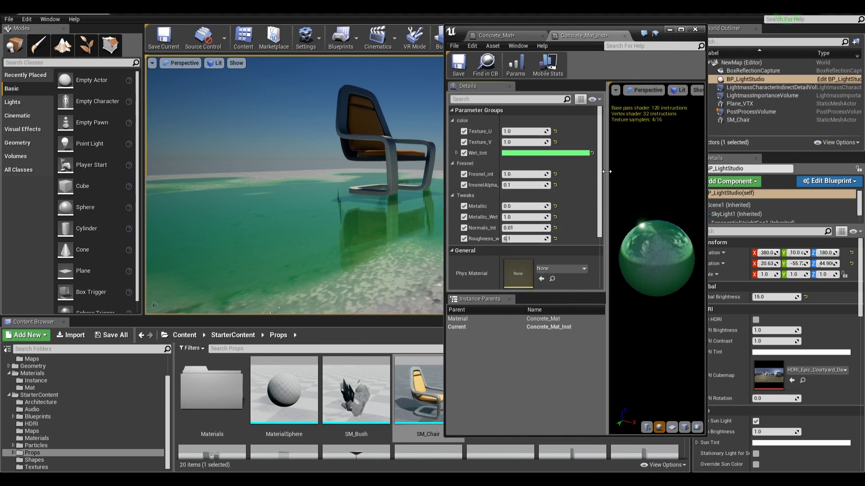
{"action": "left_click_drag", "start_coordinate": [605, 176], "coordinate": [648, 175]}
- Desaturate Wet_tint fully and lower its value to 0.635, giving light gray, hex sRGB D1D1D1FF
{"action": "left_click", "coordinate": [604, 154]}
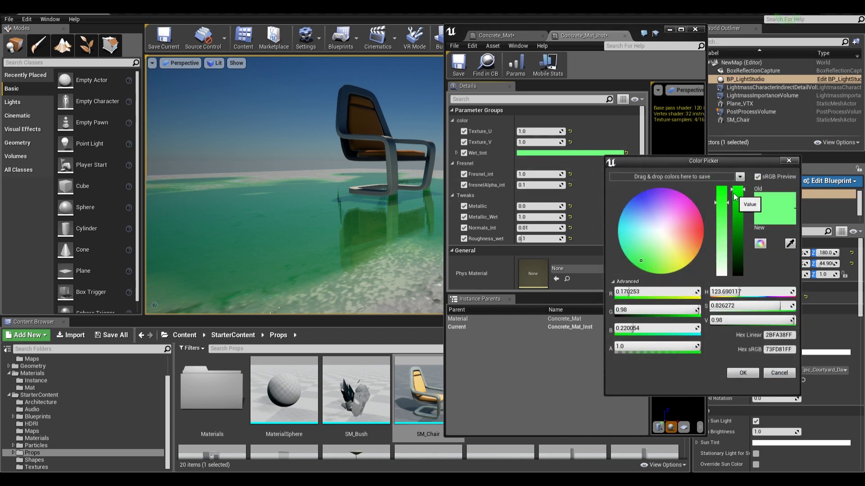
{"action": "left_click_drag", "start_coordinate": [722, 204], "coordinate": [722, 365]}
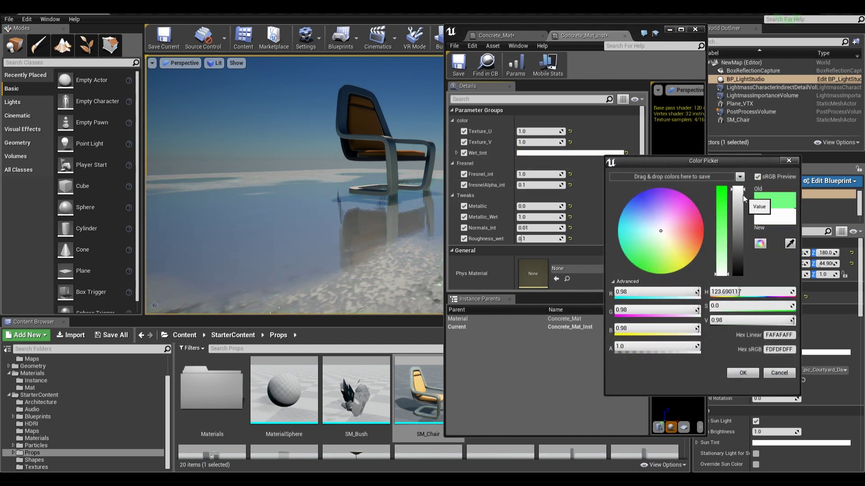
{"action": "left_click_drag", "start_coordinate": [738, 198], "coordinate": [733, 219]}
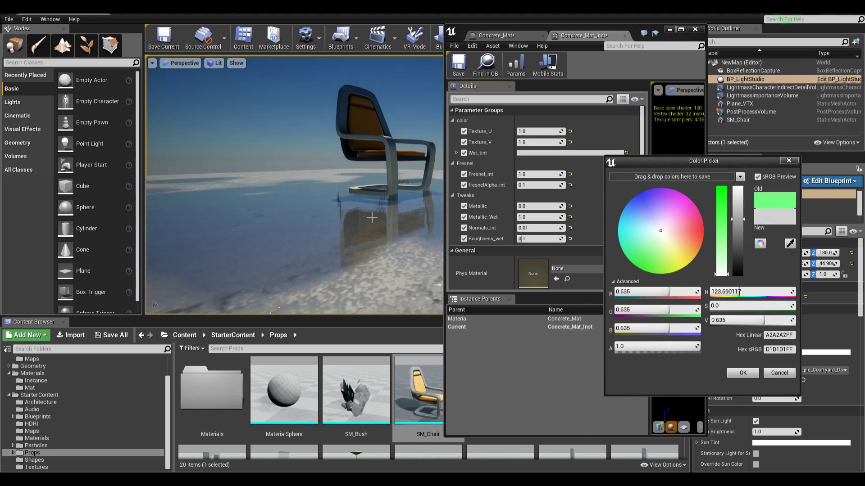
- Check the wet floor's reflections around the chair in the level and return to the Concrete_Mat graph
{"action": "right_click_drag", "start_coordinate": [372, 218], "coordinate": [356, 225]}
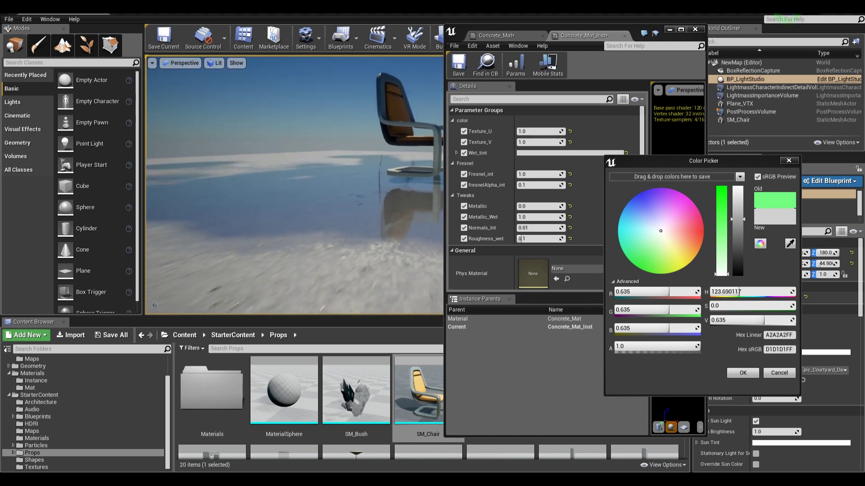
{"action": "right_click_drag", "start_coordinate": [356, 225], "coordinate": [352, 237]}
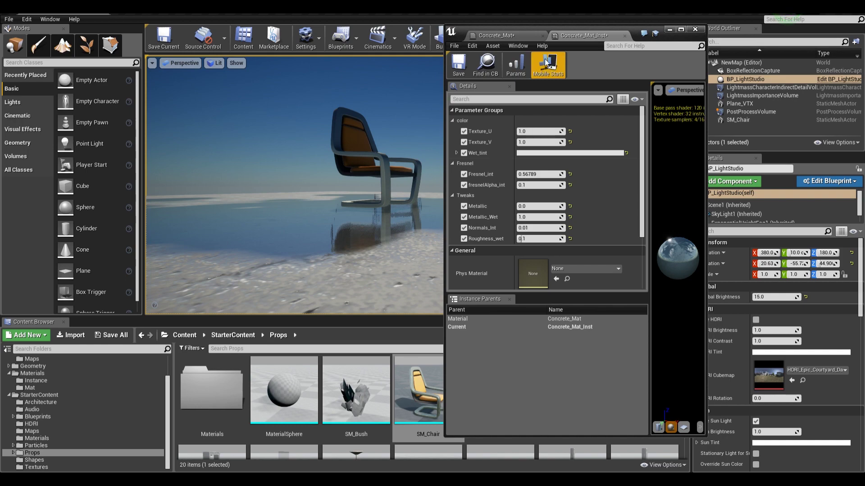
{"action": "left_click", "coordinate": [518, 36]}
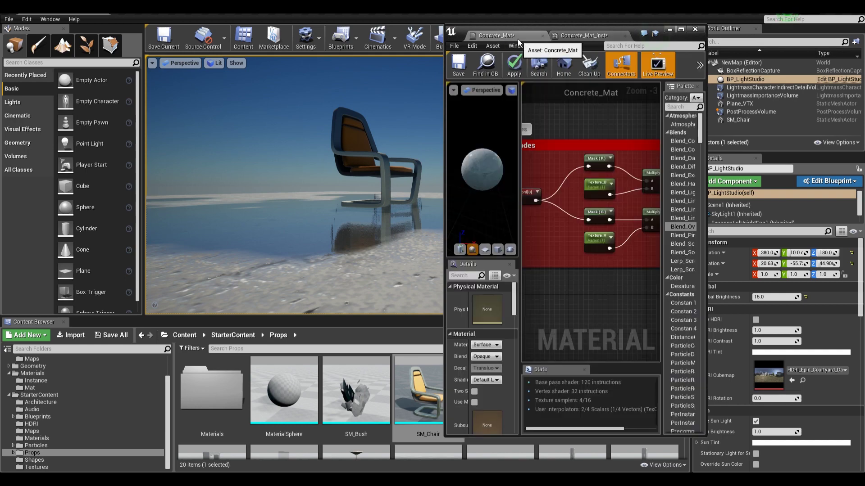
- Convert the T_Concrete_Poured_D sample in the Color group and the T_Concrete_Poured_N sample in the Normals group to parameters
{"action": "left_click", "coordinate": [681, 30]}
{"action": "right_click_drag", "start_coordinate": [548, 143], "coordinate": [441, 273]}
{"action": "left_click", "coordinate": [489, 253]}
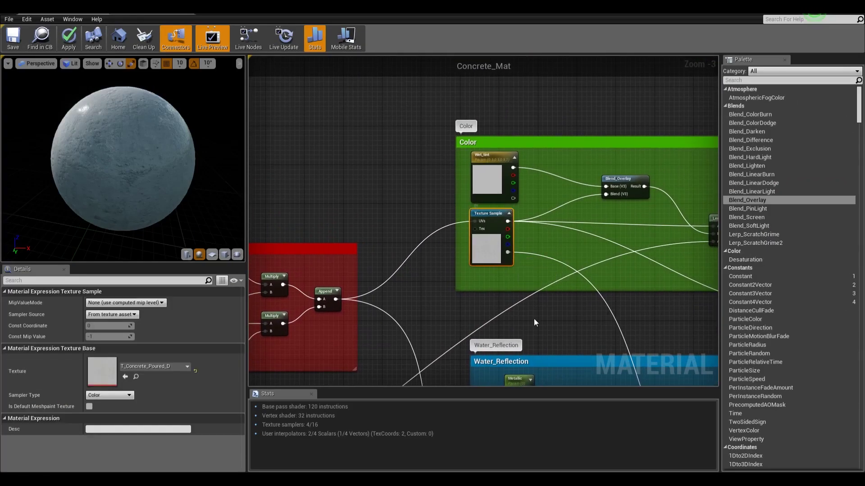
{"action": "right_click_drag", "start_coordinate": [535, 323], "coordinate": [521, 308]}
{"action": "right_click", "coordinate": [482, 200]}
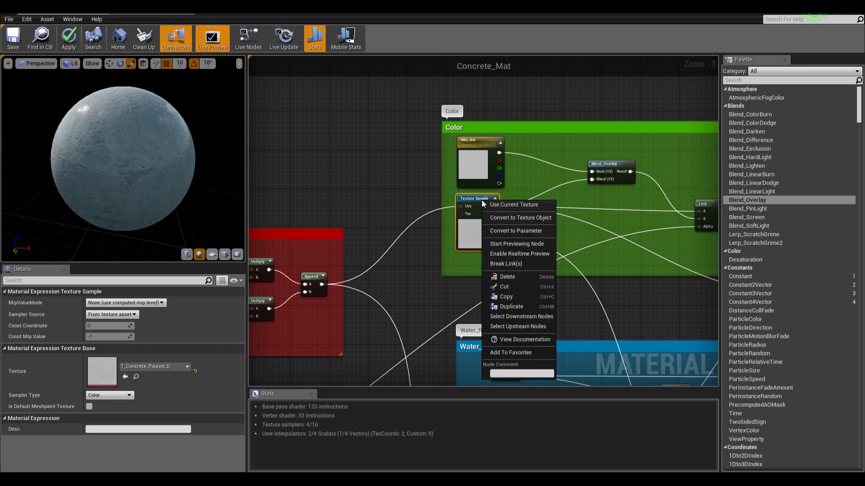
{"action": "left_click", "coordinate": [497, 231]}
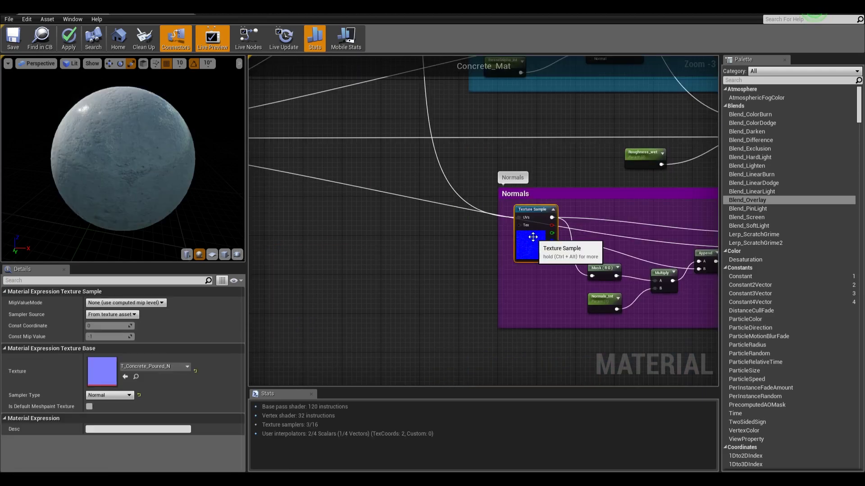
{"action": "right_click", "coordinate": [529, 250]}
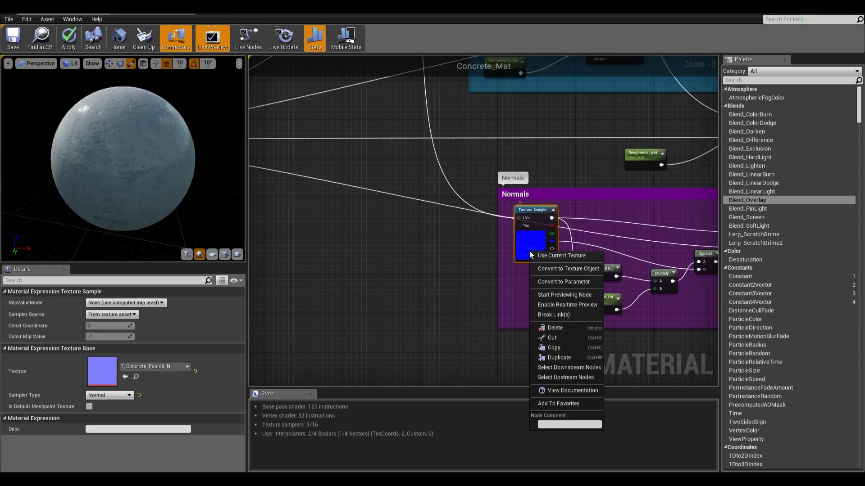
{"action": "left_click", "coordinate": [539, 281]}
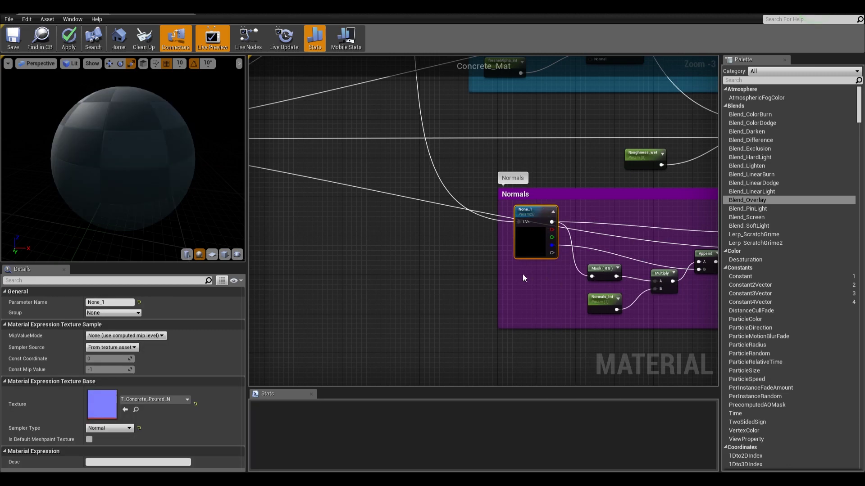
- Name the texture parameter in the Color group Color_Texture
{"action": "right_click_drag", "start_coordinate": [560, 151], "coordinate": [531, 362]}
{"action": "right_click_drag", "start_coordinate": [536, 218], "coordinate": [538, 337]}
{"action": "left_click", "coordinate": [441, 180]}
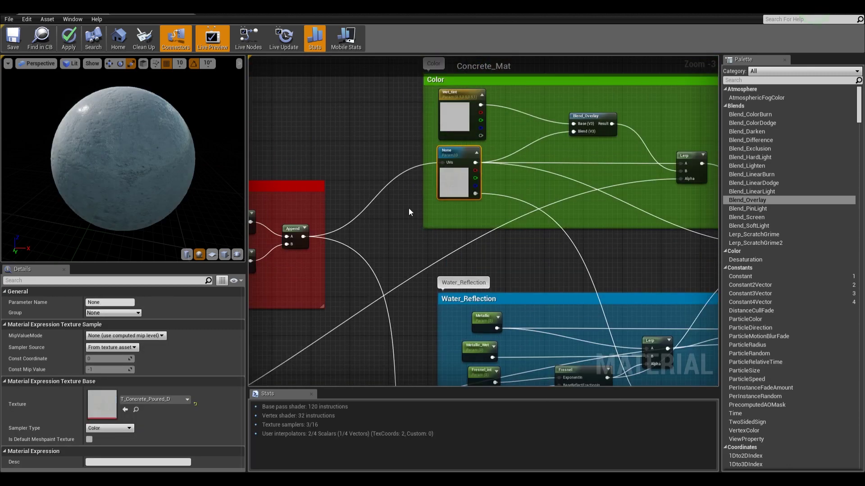
{"action": "left_click", "coordinate": [107, 302]}
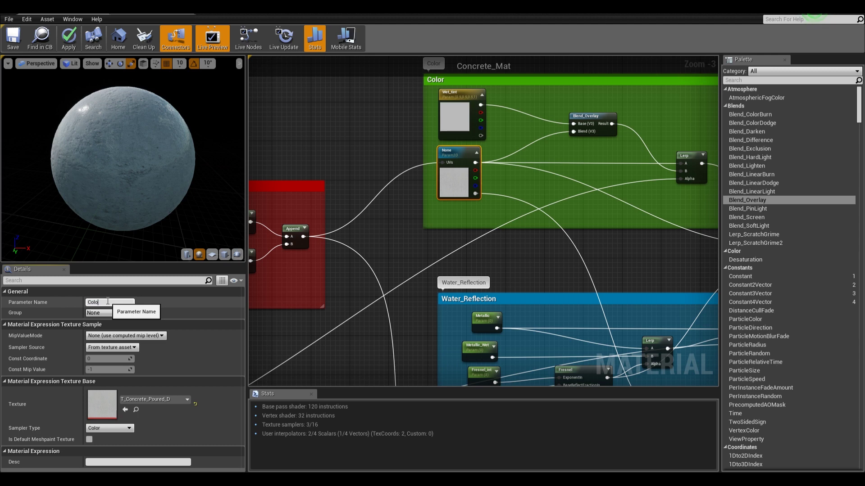
{"action": "type", "text": "Color_Texture"}
{"action": "key", "text": "Return"}
- Name the texture parameter in the Normals group Normals_Texture
{"action": "right_click_drag", "start_coordinate": [513, 361], "coordinate": [507, 90]}
{"action": "left_click", "coordinate": [505, 276]}
{"action": "left_click", "coordinate": [108, 303]}
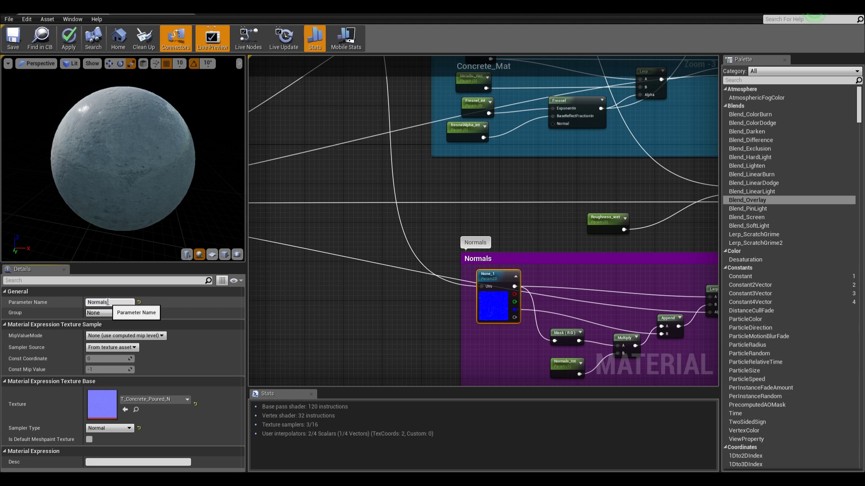
{"action": "type", "text": "Normals_Texture"}
{"action": "key", "text": "Return"}
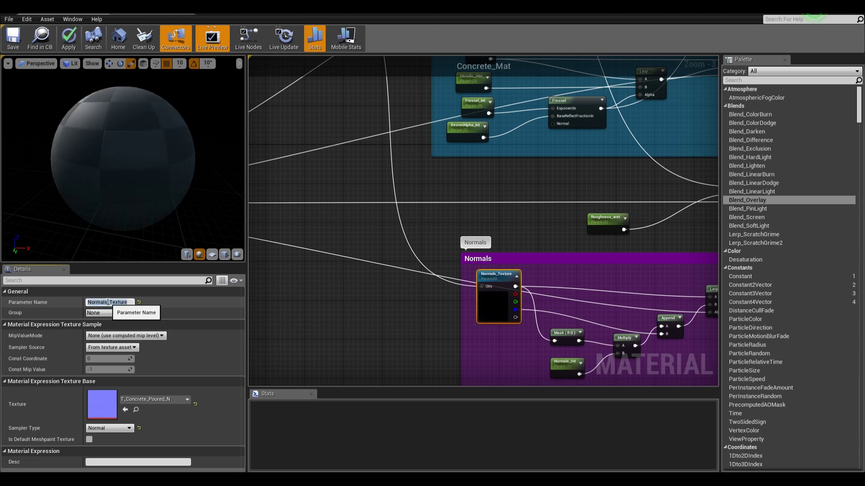
- Assign Normals_Texture and Color_Texture to a new parameter group named Textures
{"action": "left_click", "coordinate": [137, 313]}
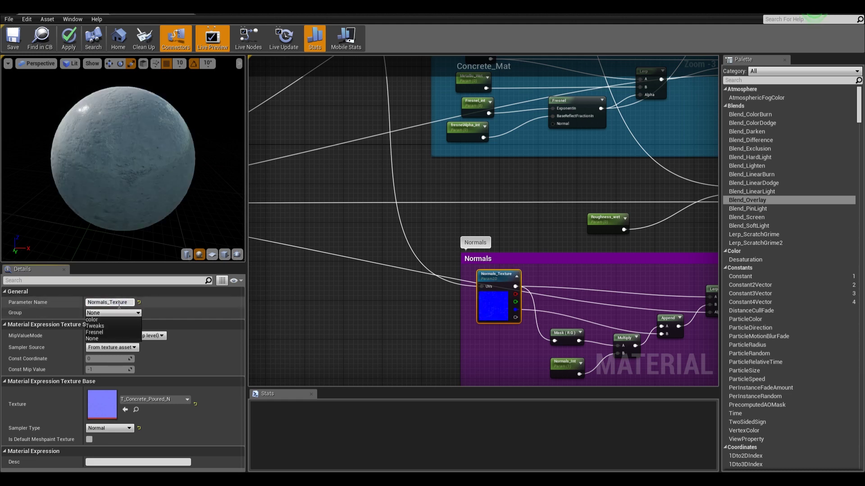
{"action": "left_click", "coordinate": [119, 312]}
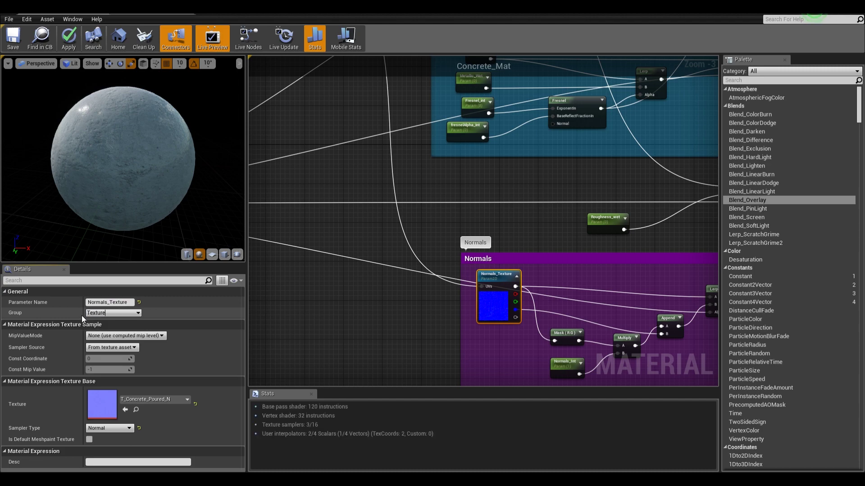
{"action": "key", "text": "Return"}
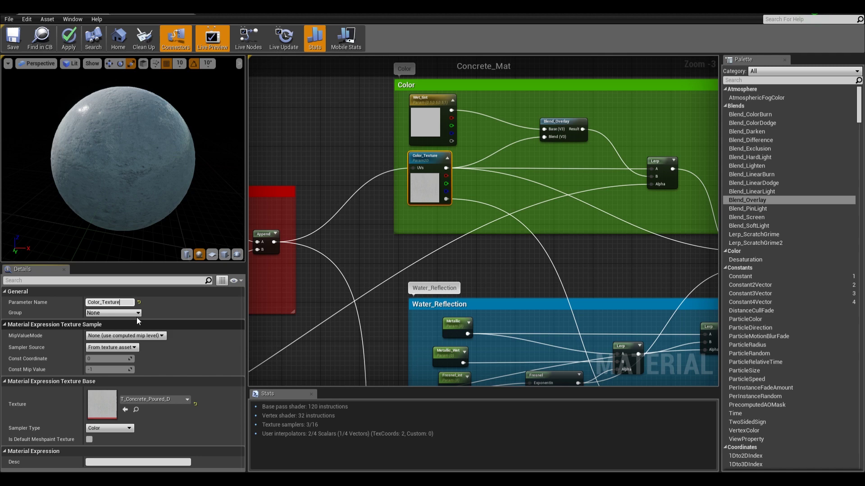
{"action": "left_click", "coordinate": [138, 314]}
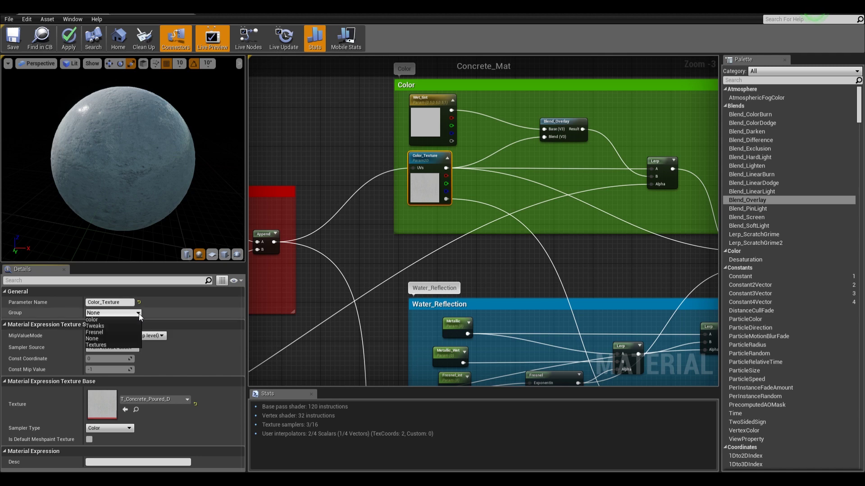
{"action": "left_click", "coordinate": [109, 344]}
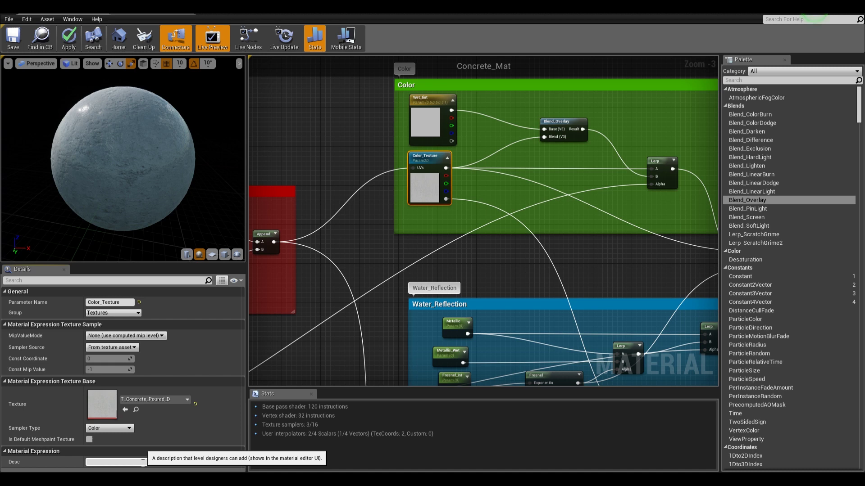
- Add the description "Attention Alpha utilisée pour Roughness" to the color texture node and rename its parameter Color_Texture_AlphaAsRough
{"action": "left_click", "coordinate": [143, 463]}
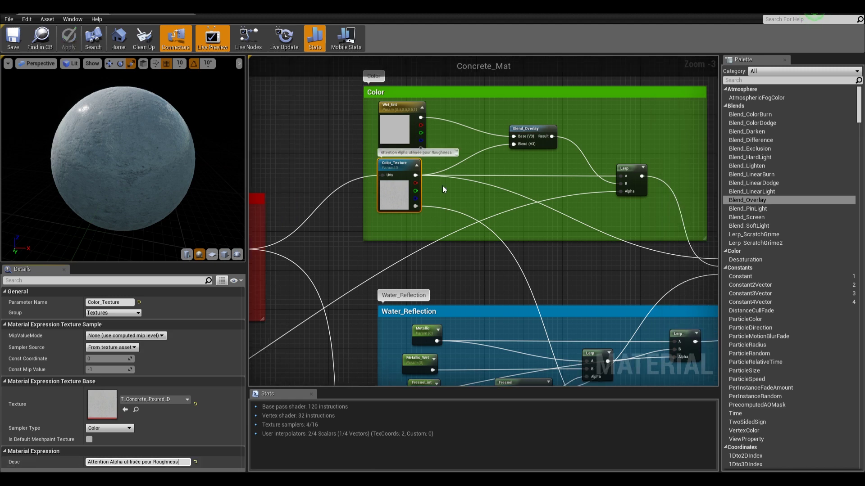
{"action": "left_click_drag", "start_coordinate": [425, 162], "coordinate": [425, 172]}
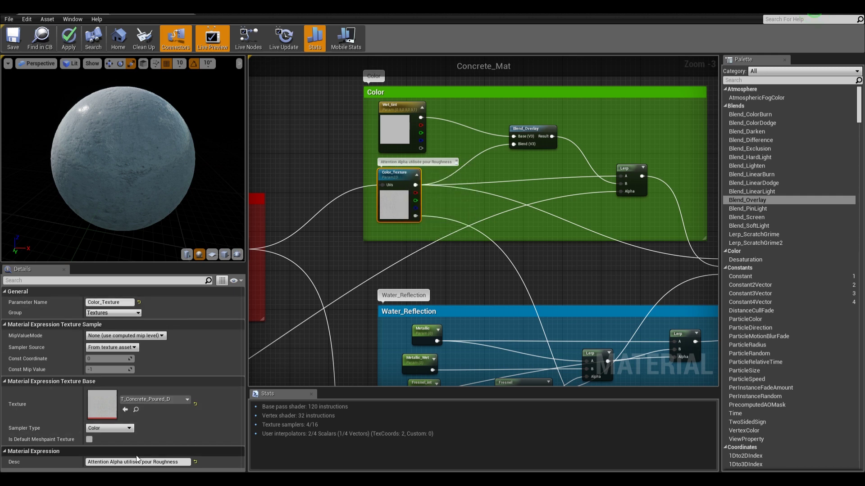
{"action": "left_click", "coordinate": [131, 302]}
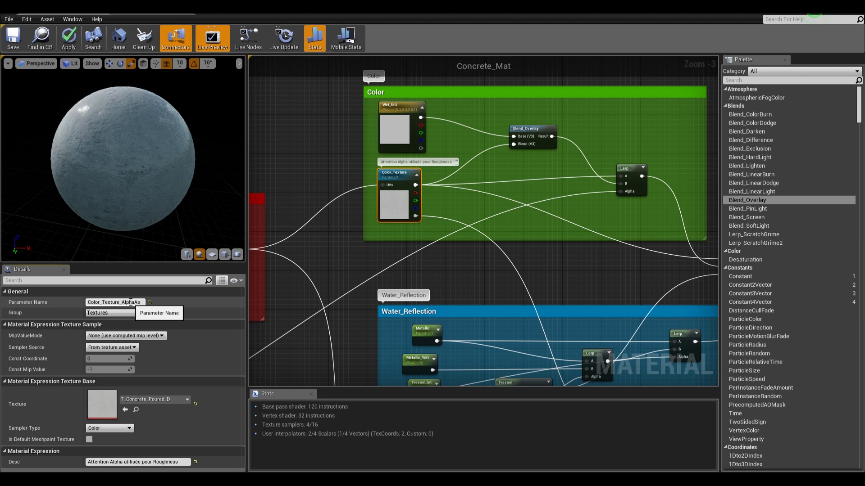
{"action": "type", "text": "_AlphaAsRough"}
{"action": "key", "text": "Return"}
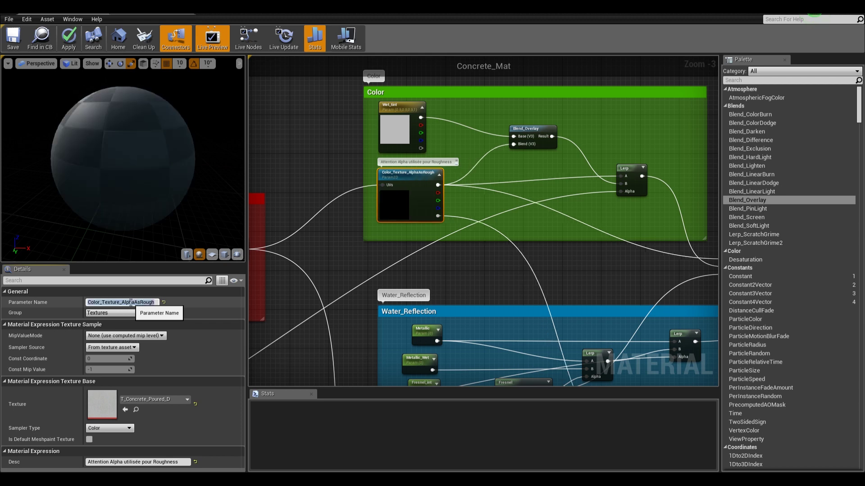
- Save the material and enable the Color_Texture_AlphaAsRough and Normals_Texture overrides in Concrete_Mat_Inst
{"action": "left_click", "coordinate": [13, 38]}
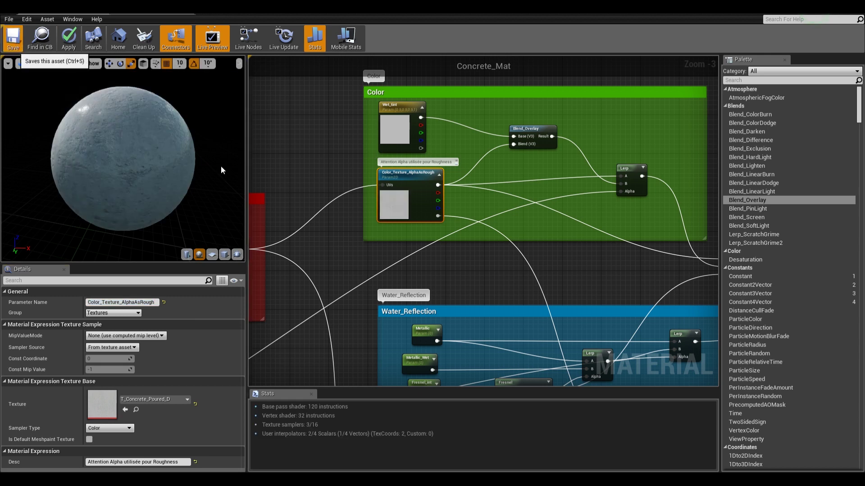
{"action": "left_click", "coordinate": [145, 9]}
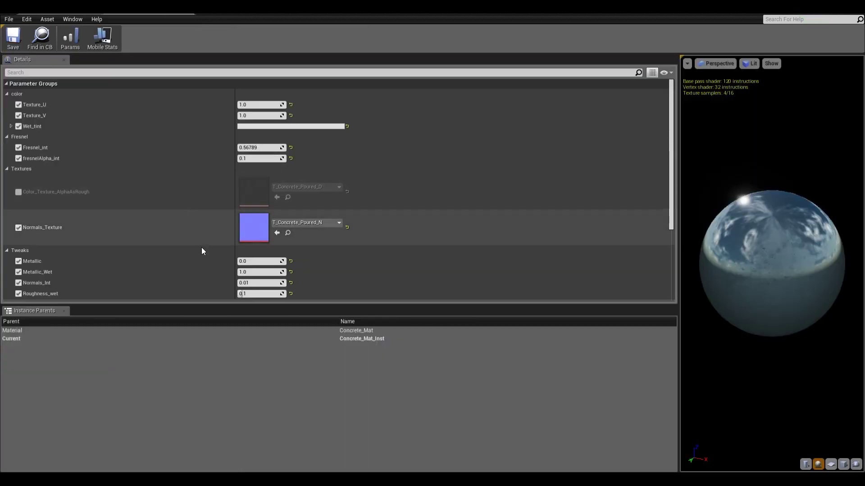
{"action": "left_click", "coordinate": [19, 192]}
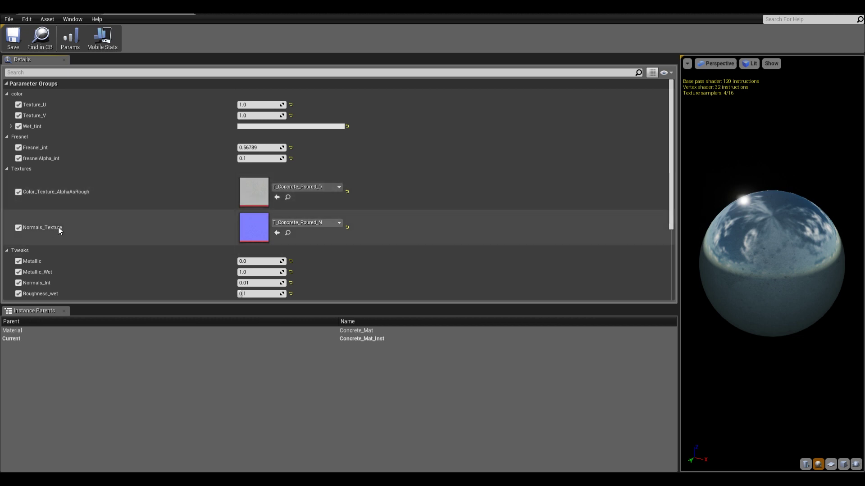
- Place Concrete_Mat_Inst beside the level viewport, browse the StarterContent textures and preview T_Ground_Gravel_D
{"action": "left_click_drag", "start_coordinate": [288, 11], "coordinate": [703, 17]}
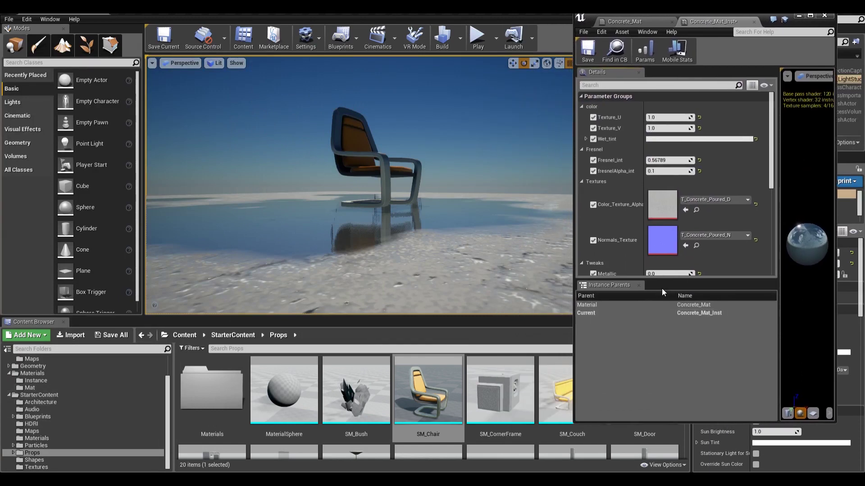
{"action": "left_click", "coordinate": [697, 246]}
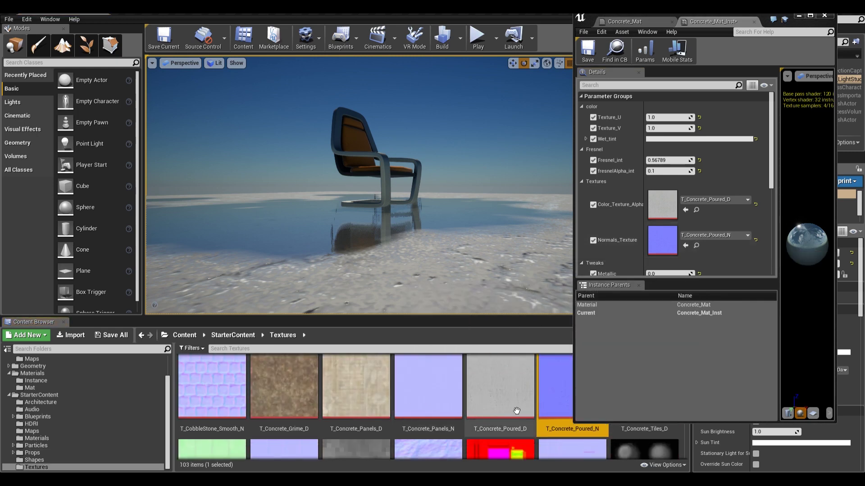
{"action": "scroll", "coordinate": [450, 408], "scroll_direction": "down", "scroll_amount": 3}
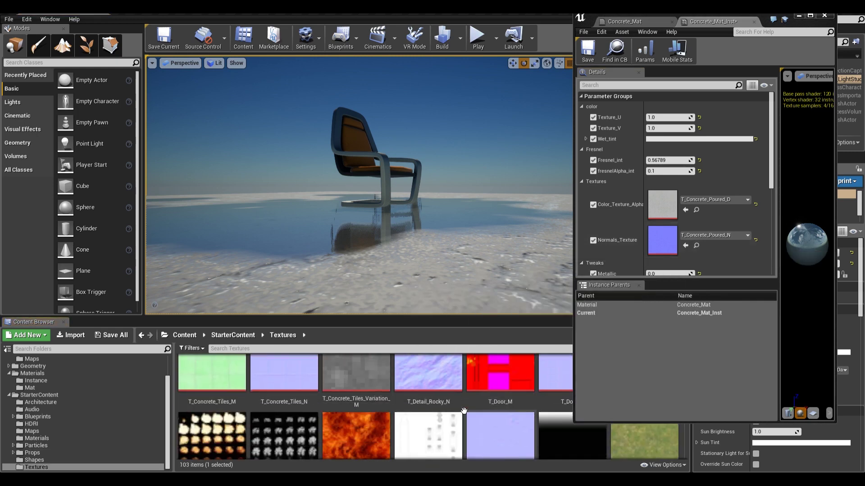
{"action": "scroll", "coordinate": [464, 410], "scroll_direction": "down", "scroll_amount": 6}
{"action": "scroll", "coordinate": [425, 419], "scroll_direction": "up", "scroll_amount": 3}
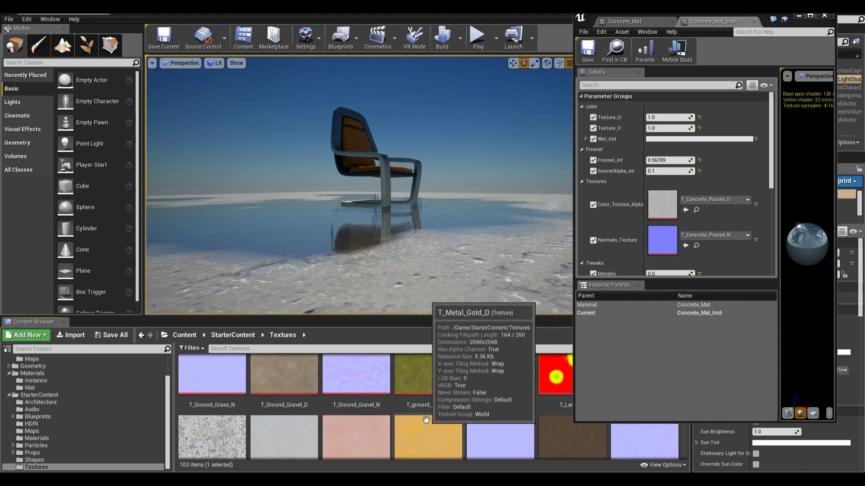
{"action": "left_click", "coordinate": [288, 405]}
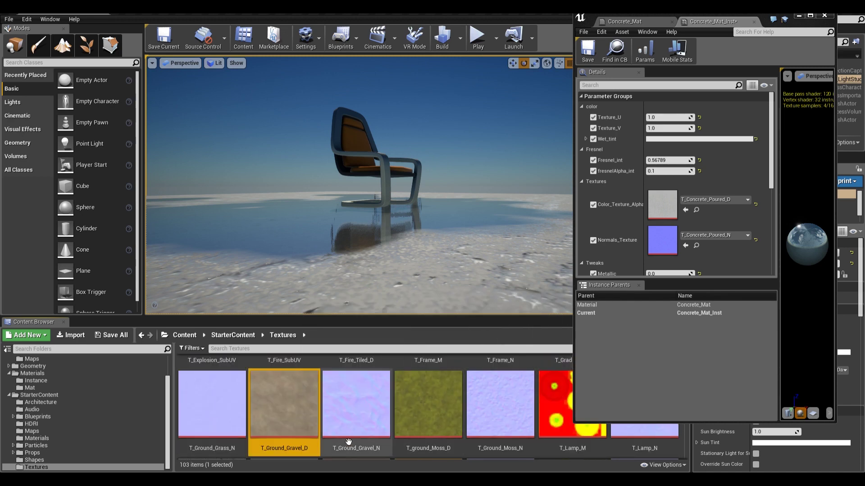
{"action": "double_click", "coordinate": [301, 410]}
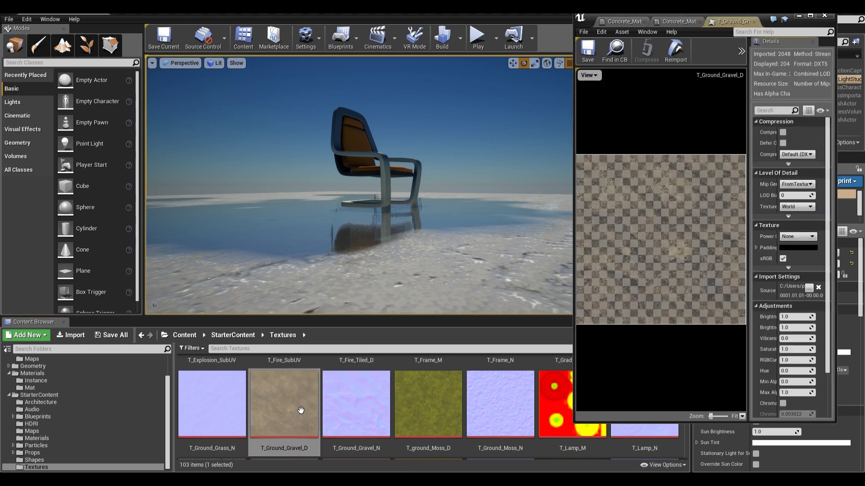
{"action": "left_click", "coordinate": [754, 21]}
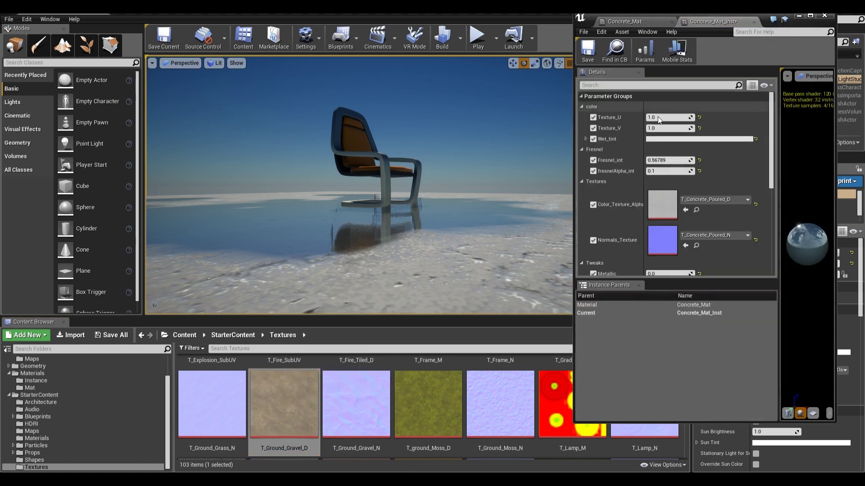
- Assign T_Ground_Gravel_D as the instance's color texture and T_Ground_Gravel_N as its normals texture
{"action": "left_click_drag", "start_coordinate": [294, 398], "coordinate": [662, 205]}
{"action": "left_click", "coordinate": [350, 408]}
{"action": "left_click_drag", "start_coordinate": [349, 407], "coordinate": [655, 241]}
{"action": "right_click_drag", "start_coordinate": [359, 185], "coordinate": [357, 162]}
- Set the instance's Texture_U and Texture_V tiling to 5
{"action": "left_click", "coordinate": [665, 117]}
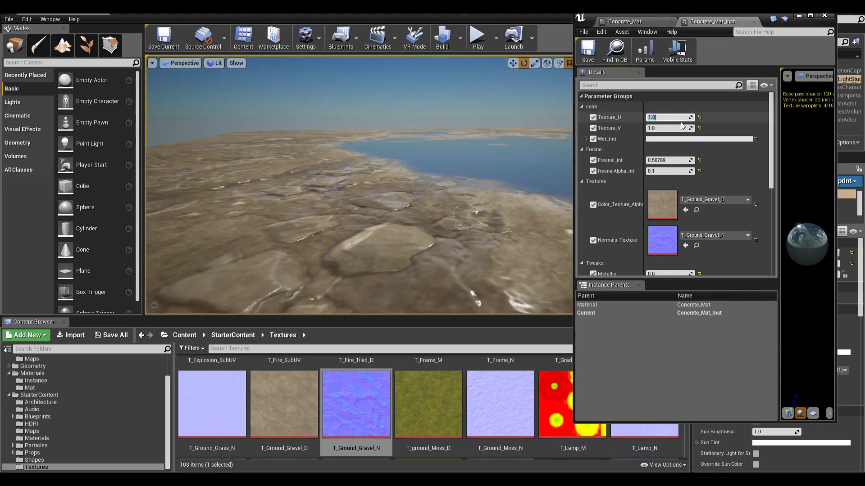
{"action": "type", "text": "5"}
{"action": "key", "text": "Return"}
{"action": "type", "text": "1"}
{"action": "key", "text": "Return"}
{"action": "left_click", "coordinate": [676, 121]}
{"action": "type", "text": "5"}
{"action": "key", "text": "Return"}
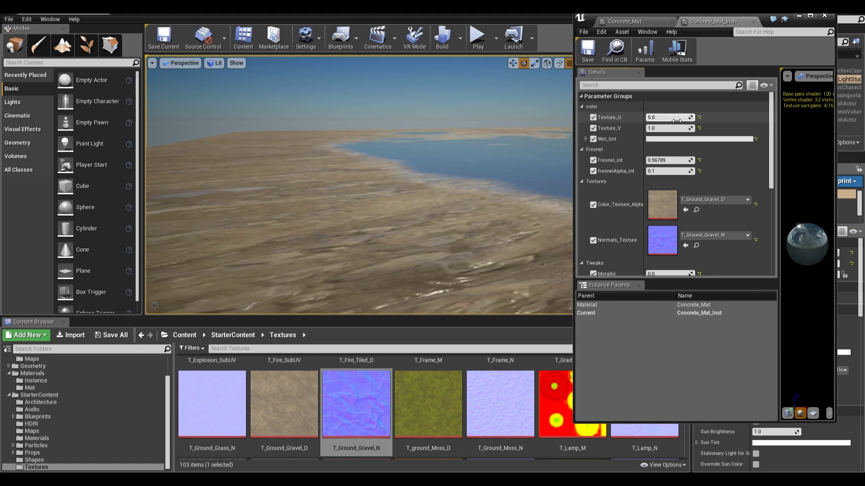
{"action": "left_click", "coordinate": [660, 128]}
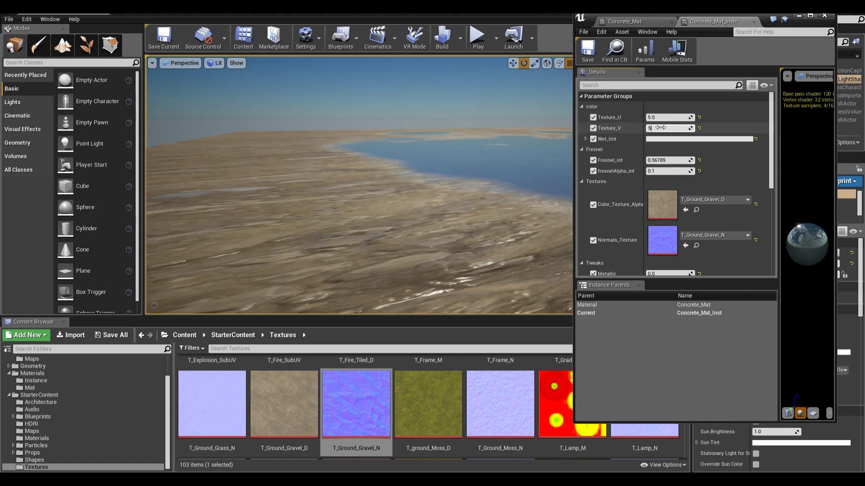
{"action": "type", "text": "5"}
{"action": "key", "text": "Return"}
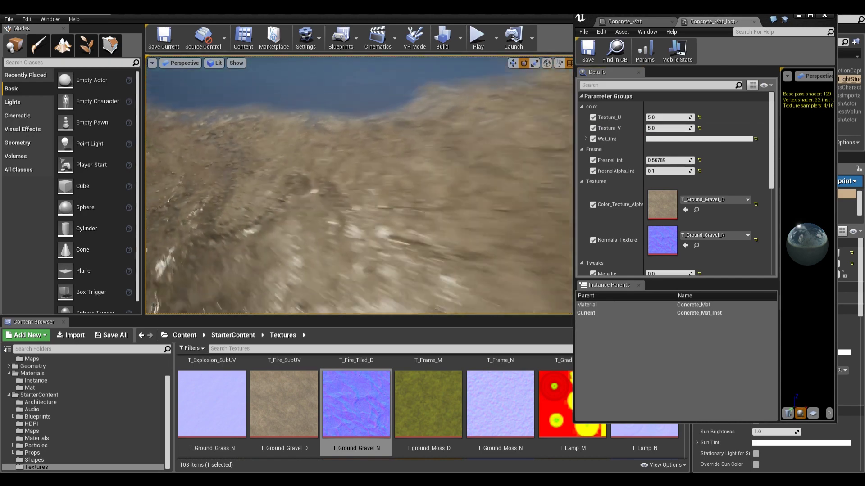
- Replace the instance's color and normals textures with T_Brick_Cut_Stone_D and T_Brick_Cut_Stone_N
{"action": "right_click_drag", "start_coordinate": [359, 184], "coordinate": [398, 205]}
{"action": "right_click_drag", "start_coordinate": [359, 184], "coordinate": [338, 160]}
{"action": "scroll", "coordinate": [469, 410], "scroll_direction": "down", "scroll_amount": 3}
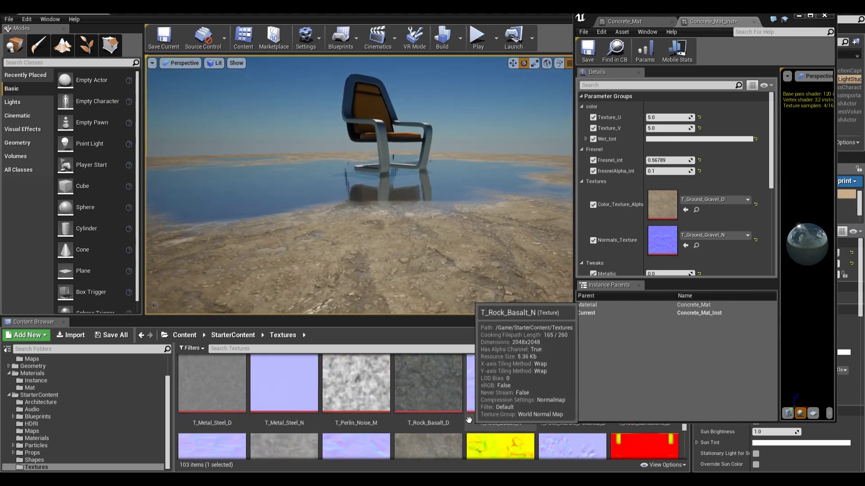
{"action": "scroll", "coordinate": [469, 410], "scroll_direction": "up", "scroll_amount": 10}
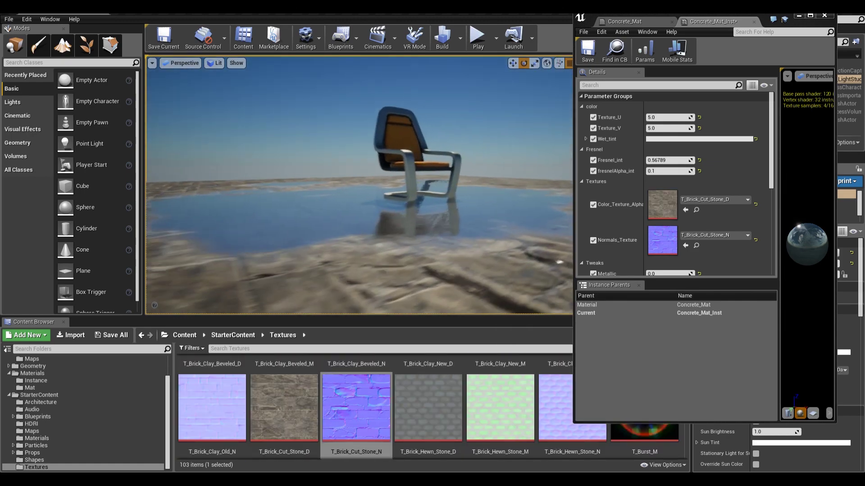
- Examine the wet stone floor and the chair's reflection from several angles and review the instance's parameter groups
{"action": "right_click_drag", "start_coordinate": [359, 184], "coordinate": [297, 172]}
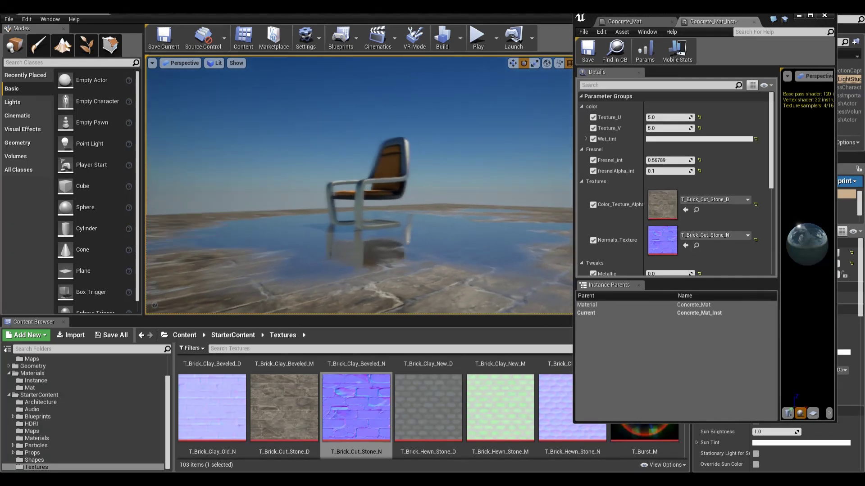
{"action": "right_click_drag", "start_coordinate": [359, 185], "coordinate": [335, 174]}
{"action": "mouse_move", "coordinate": [397, 257]}
{"action": "right_mouse_down"}
{"action": "mouse_move", "coordinate": [351, 257]}
{"action": "mouse_move", "coordinate": [379, 264]}
{"action": "mouse_move", "coordinate": [491, 252]}
{"action": "mouse_move", "coordinate": [468, 266]}
{"action": "mouse_move", "coordinate": [409, 256]}
{"action": "right_mouse_up"}
{"action": "left_click", "coordinate": [397, 257]}
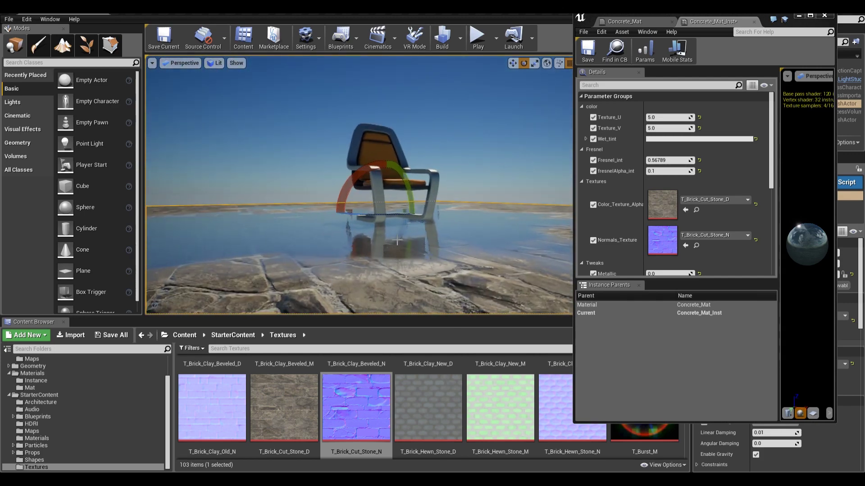
{"action": "scroll", "coordinate": [695, 212], "scroll_direction": "down", "scroll_amount": 6}
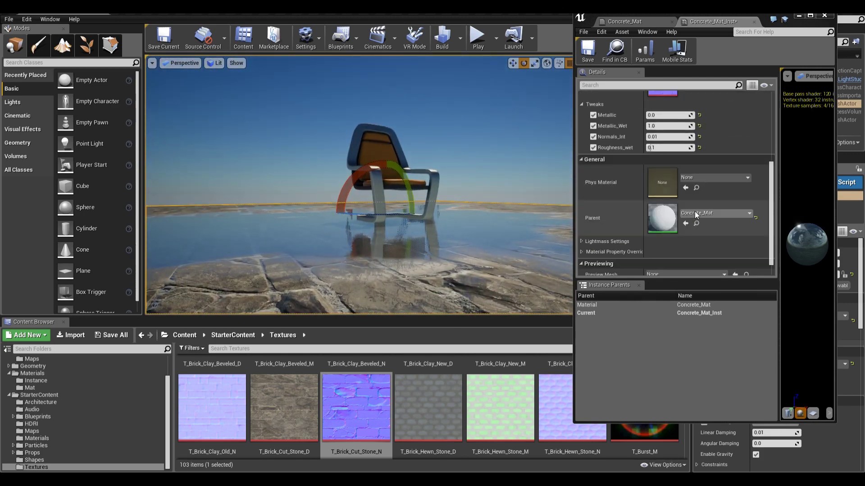
{"action": "scroll", "coordinate": [697, 215], "scroll_direction": "up", "scroll_amount": 5}
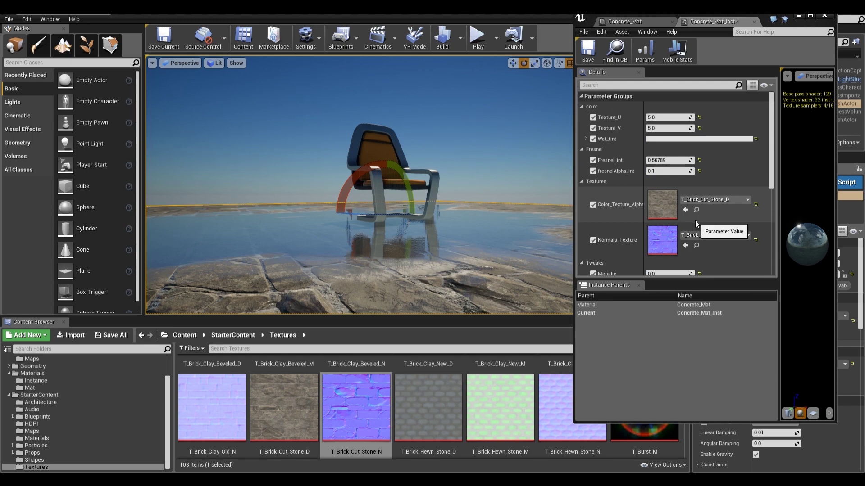
{"action": "right_click_drag", "start_coordinate": [360, 185], "coordinate": [371, 207]}
{"action": "left_click", "coordinate": [469, 107]}
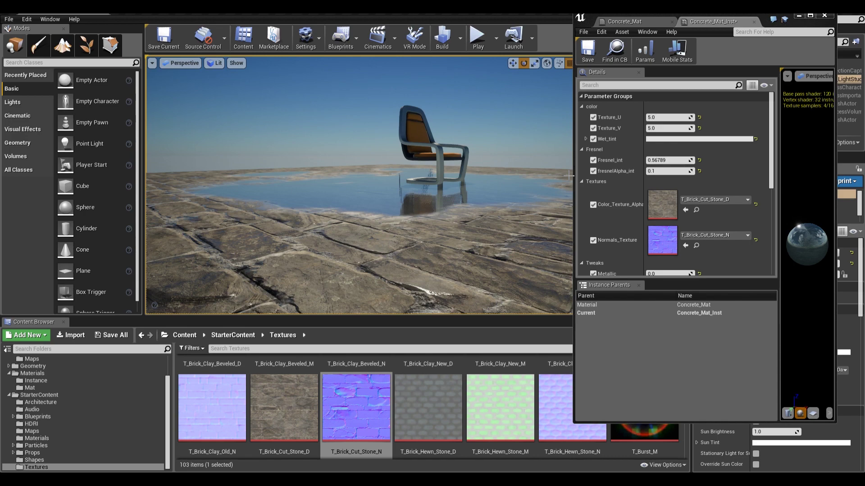
{"action": "mouse_move", "coordinate": [429, 164]}
{"action": "right_mouse_down"}
{"action": "mouse_move", "coordinate": [428, 270]}
{"action": "mouse_move", "coordinate": [429, 164]}
{"action": "right_mouse_up"}
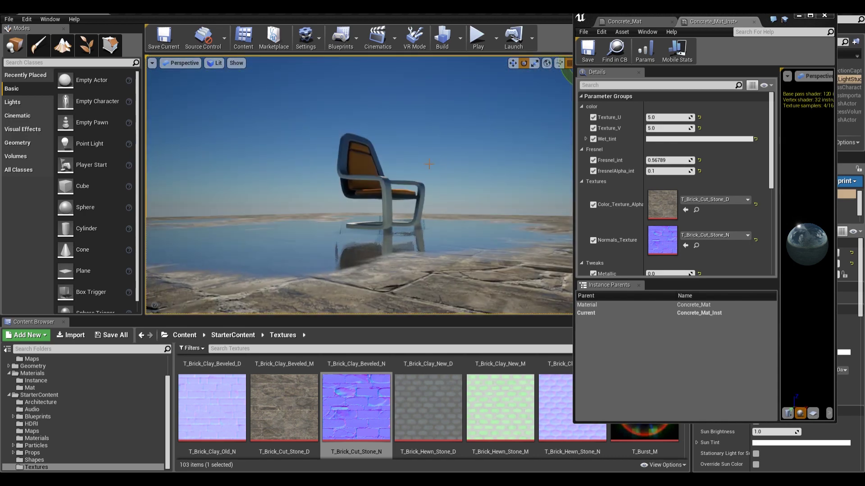